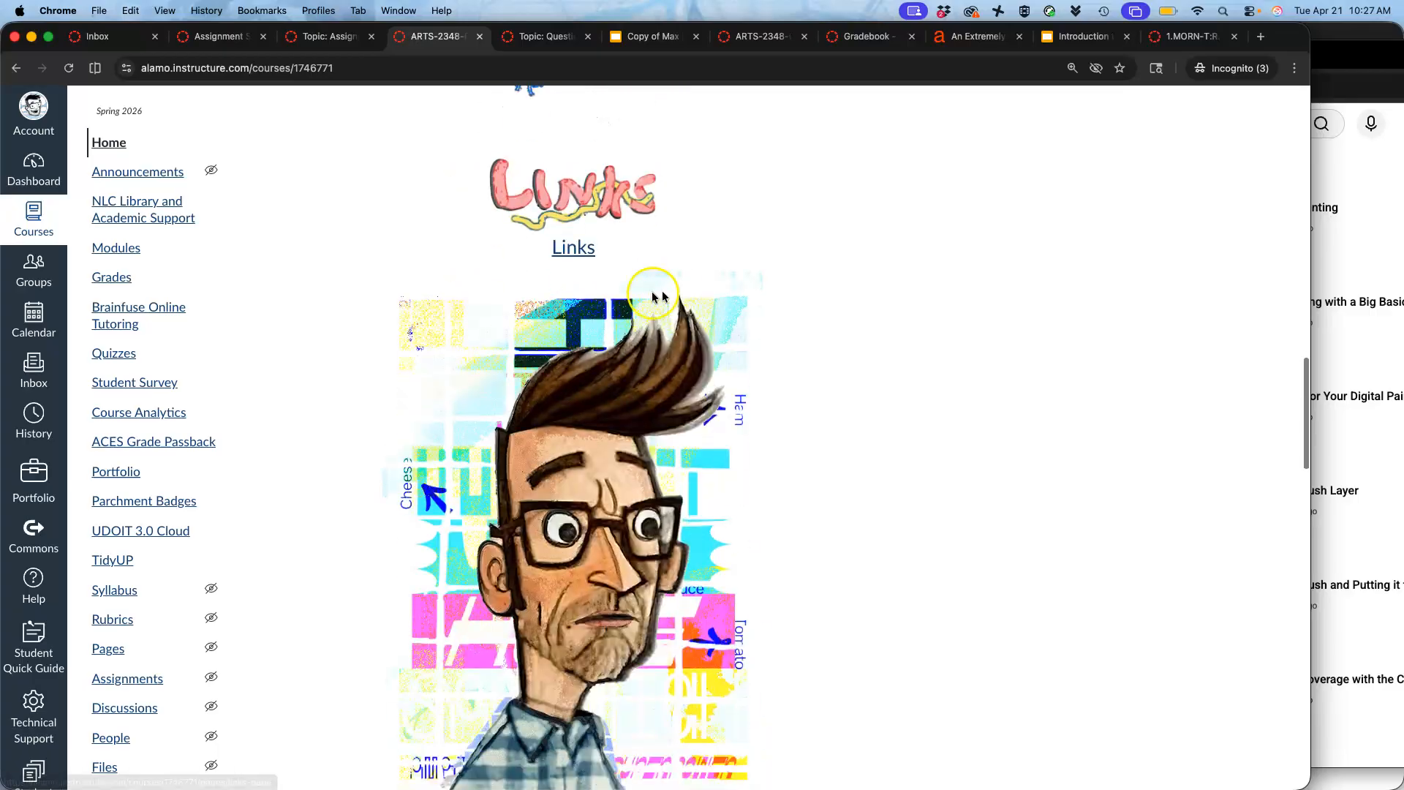
- Open the course's Links page and follow the link to A Great Digital Watercolor Painting Demo Sampler
{"action": "left_click", "coordinate": [573, 247]}
{"action": "scroll", "coordinate": [510, 507], "scroll_direction": "down", "scroll_amount": 15}
{"action": "scroll", "coordinate": [510, 502], "scroll_direction": "down", "scroll_amount": 15}
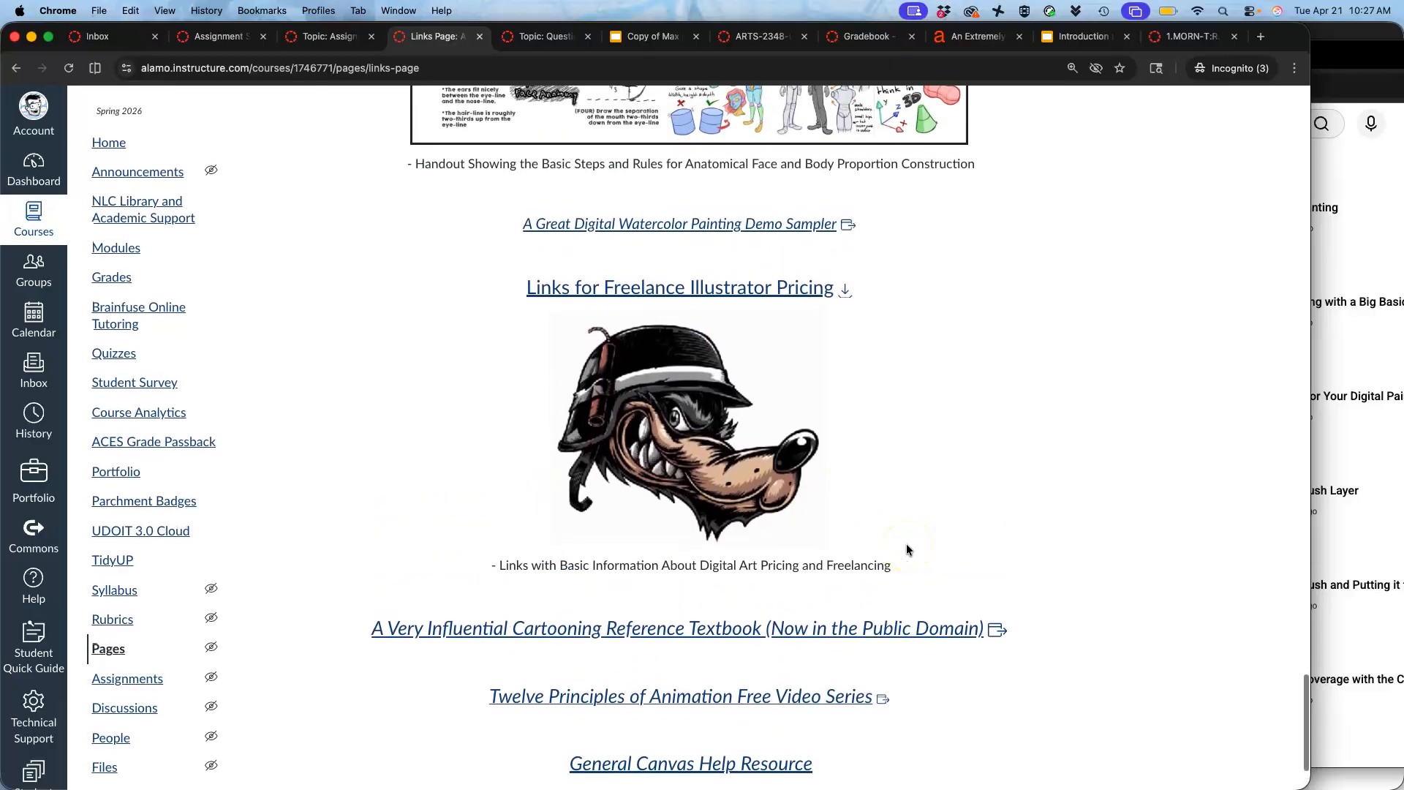
{"action": "scroll", "coordinate": [797, 146], "scroll_direction": "up", "scroll_amount": 5}
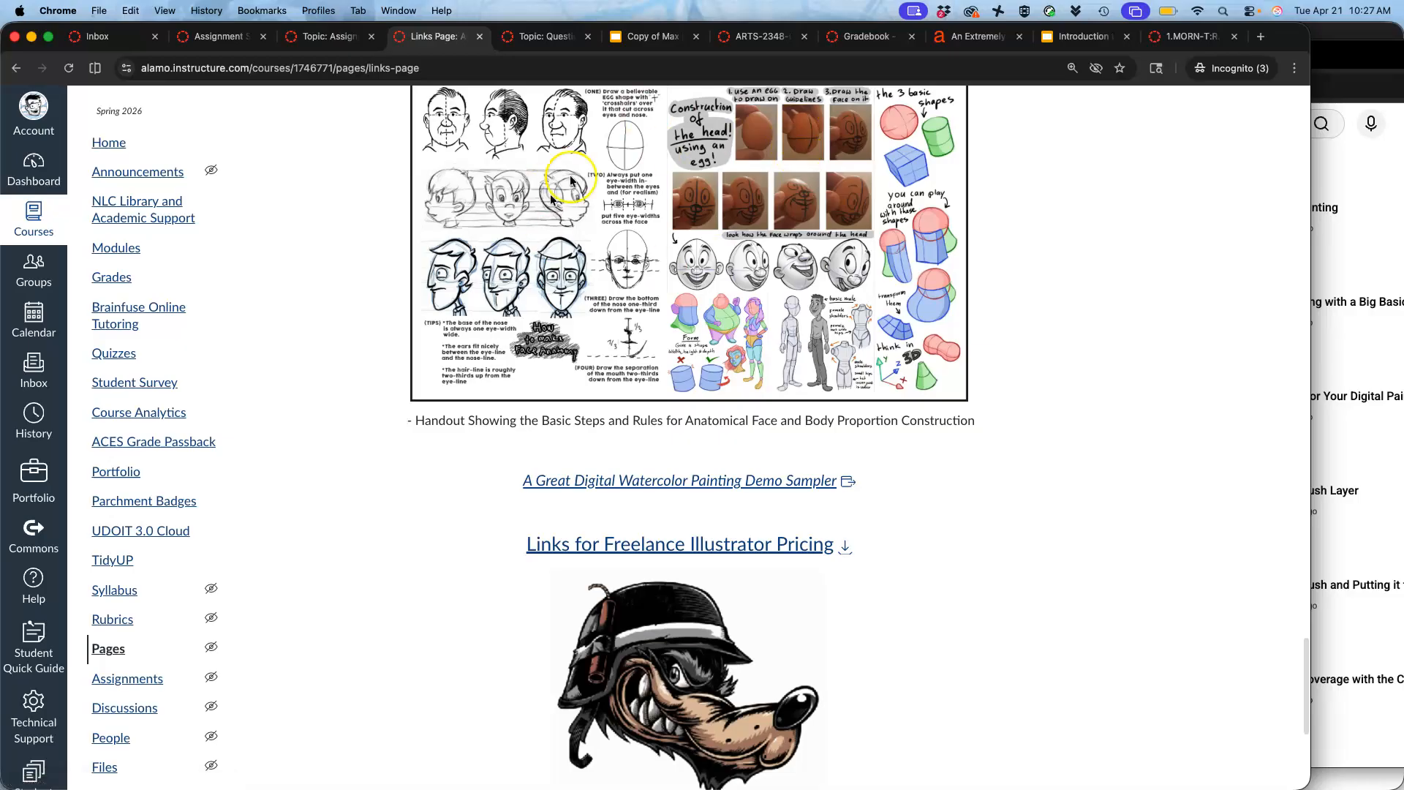
{"action": "scroll", "coordinate": [685, 278], "scroll_direction": "up", "scroll_amount": 1}
{"action": "scroll", "coordinate": [685, 277], "scroll_direction": "up", "scroll_amount": 1}
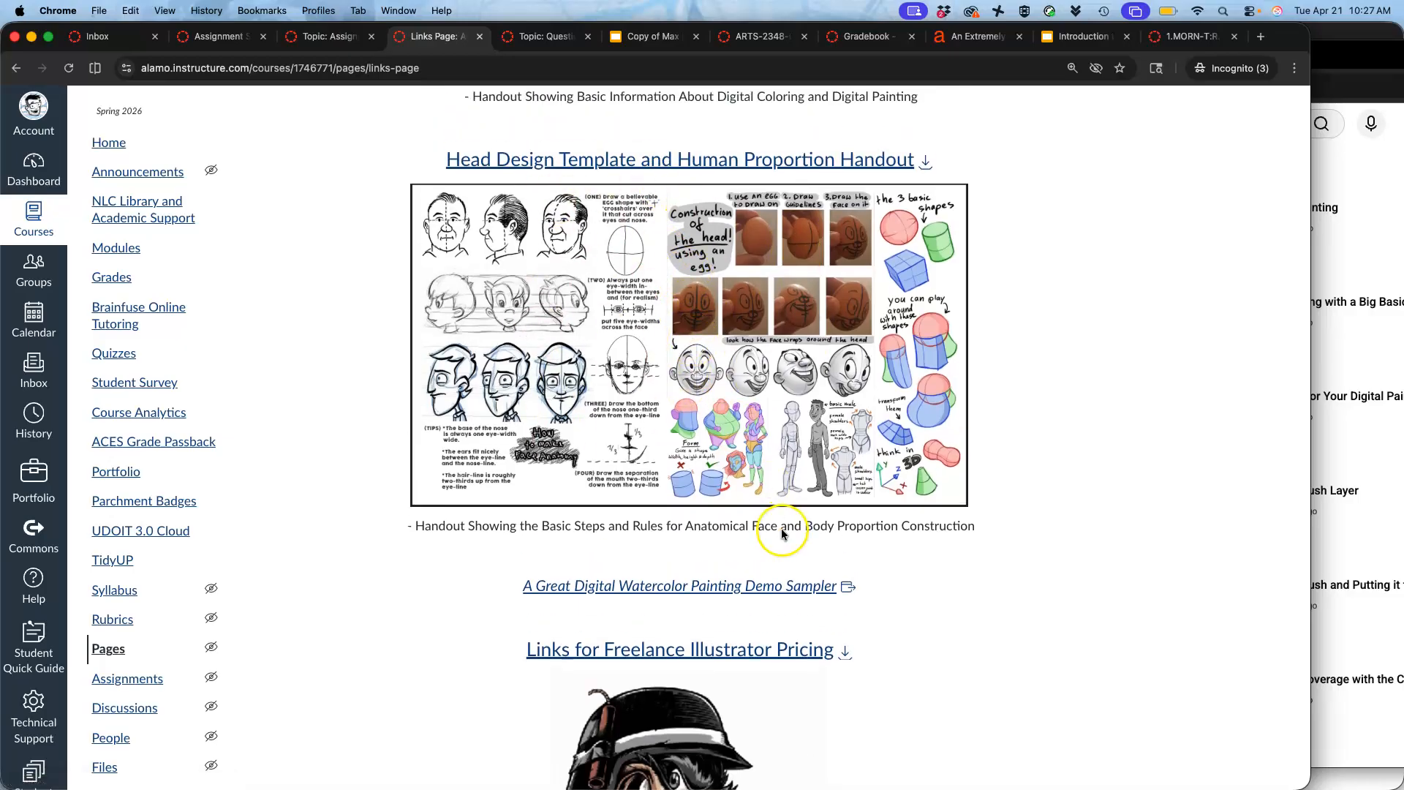
{"action": "left_click", "coordinate": [672, 589]}
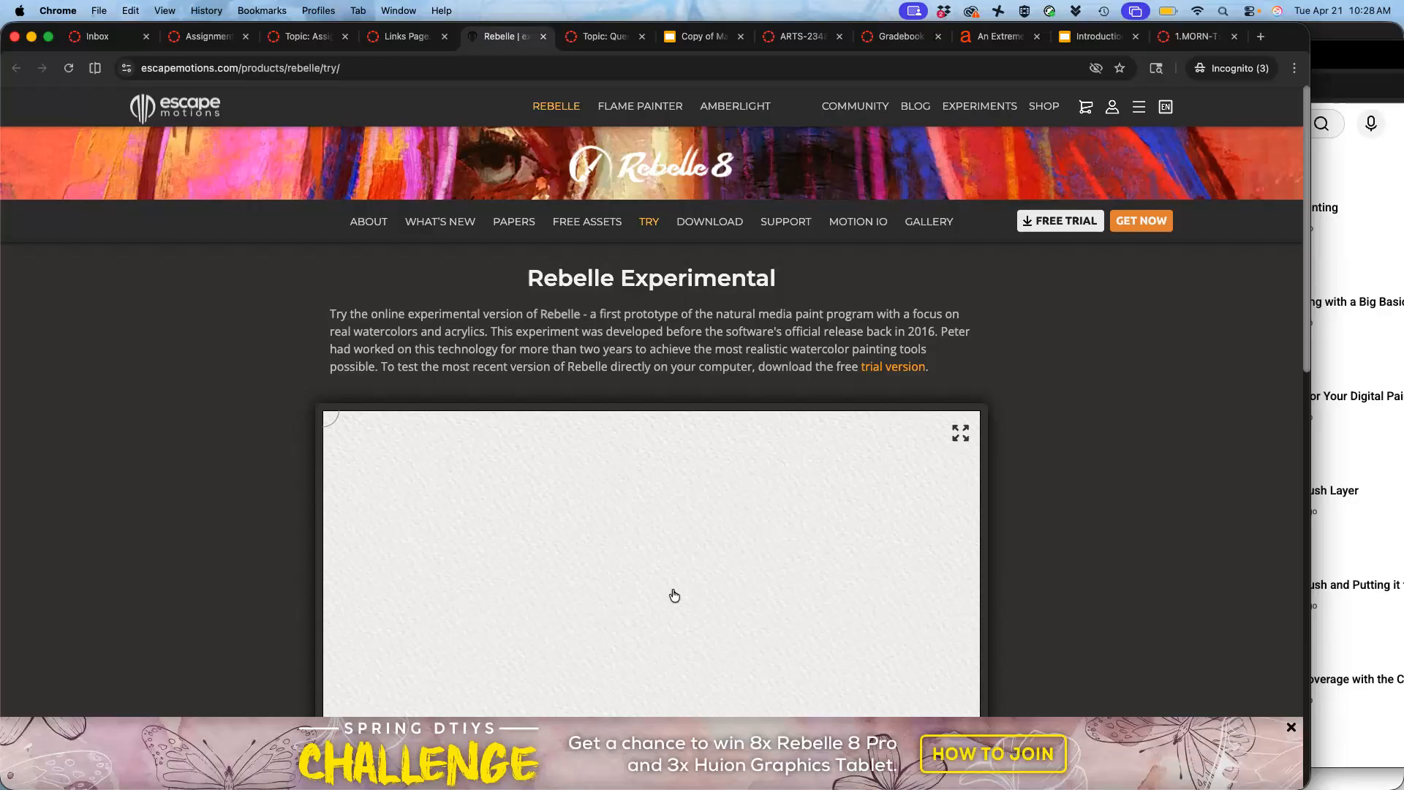
- Paint several overlapping wavy blue watercolor strokes across the upper half of the Rebelle Experimental canvas
{"action": "scroll", "coordinate": [673, 594], "scroll_direction": "down", "scroll_amount": 5}
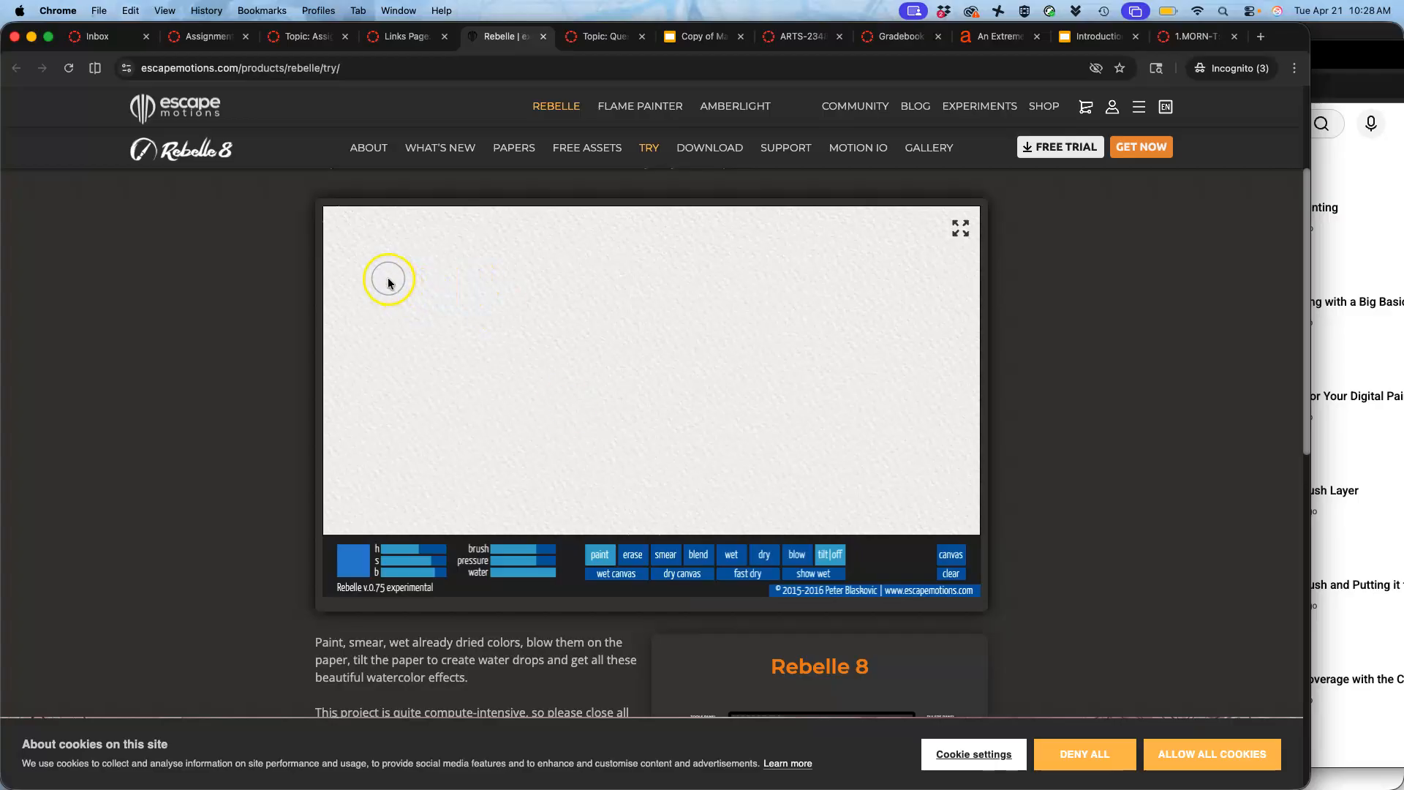
{"action": "mouse_move", "coordinate": [388, 289]}
{"action": "left_mouse_down"}
{"action": "mouse_move", "coordinate": [470, 267]}
{"action": "mouse_move", "coordinate": [612, 359]}
{"action": "mouse_move", "coordinate": [735, 282]}
{"action": "left_mouse_up"}
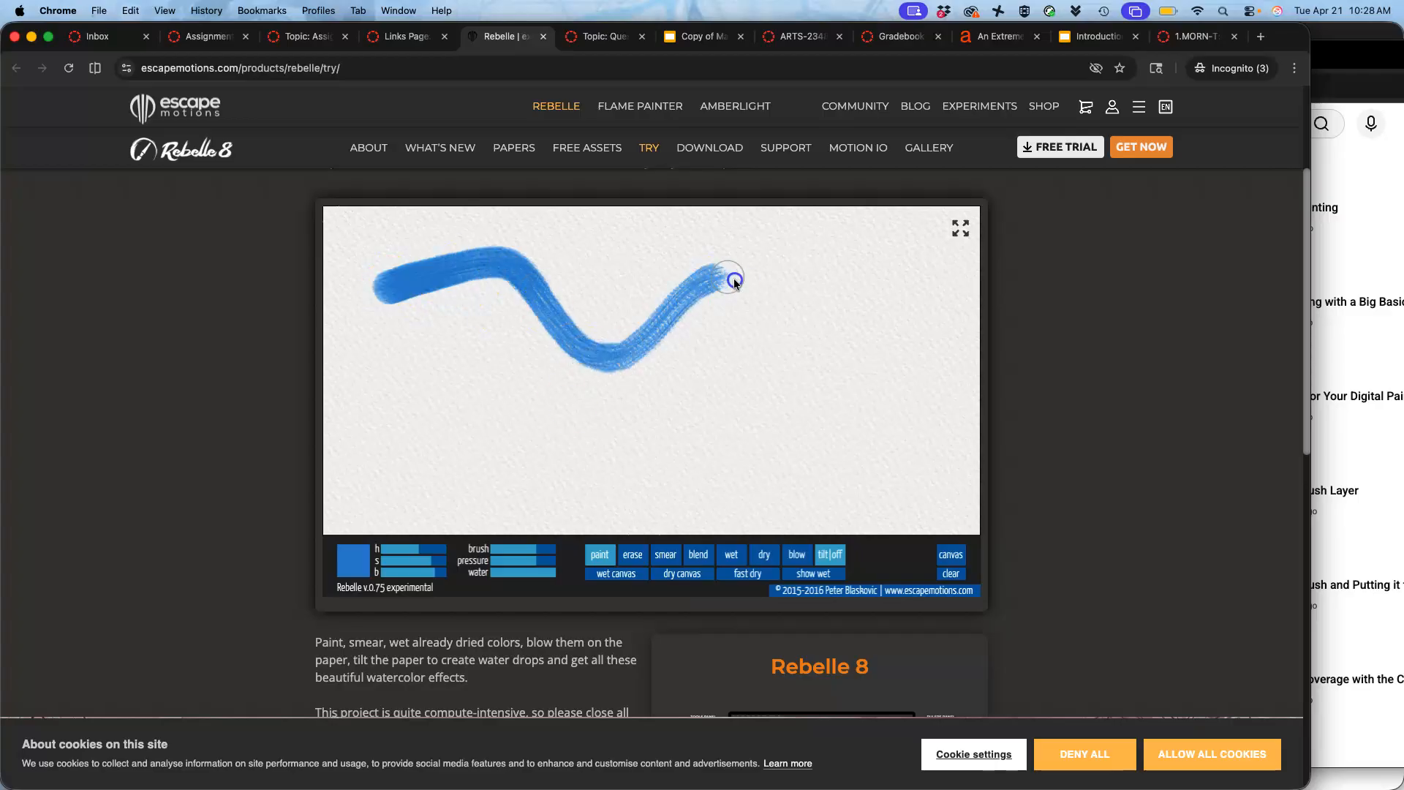
{"action": "left_click_drag", "start_coordinate": [545, 270], "coordinate": [628, 296]}
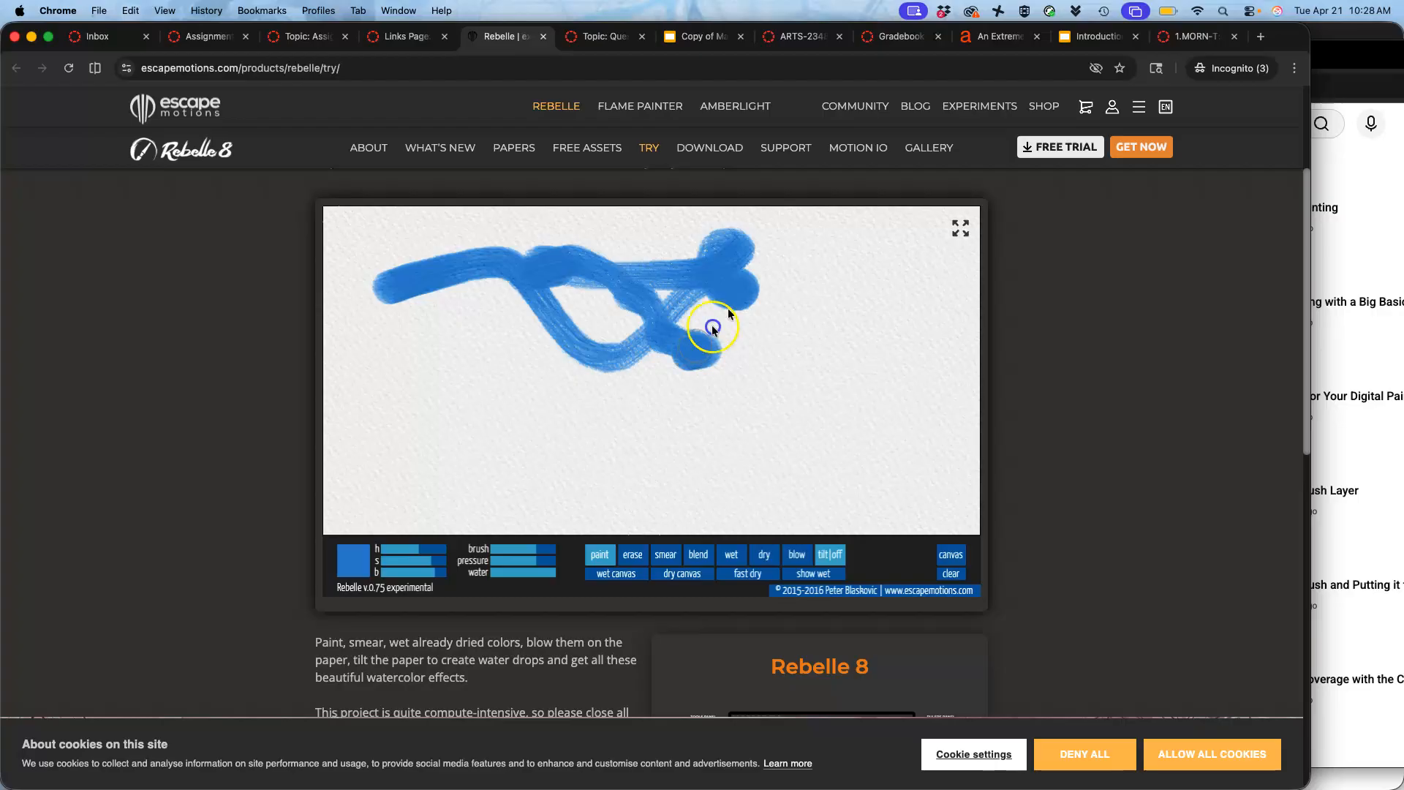
{"action": "left_click_drag", "start_coordinate": [713, 328], "coordinate": [827, 272]}
{"action": "left_click_drag", "start_coordinate": [896, 322], "coordinate": [898, 323]}
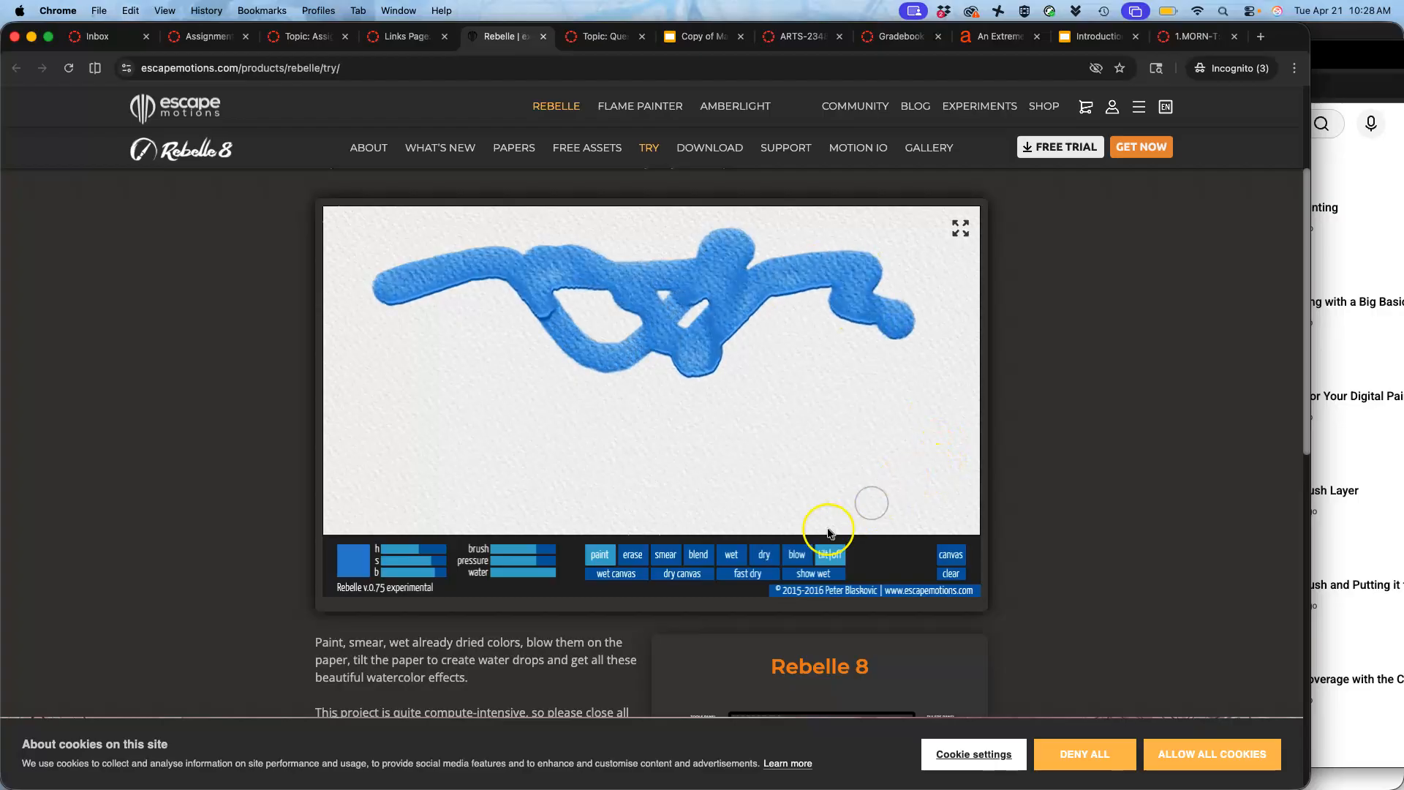
- Push the wet blue paint around with the Blow tool, turning on show wet, and fast-dry the canvas
{"action": "left_click", "coordinate": [796, 560]}
{"action": "mouse_move", "coordinate": [668, 423]}
{"action": "left_mouse_down"}
{"action": "mouse_move", "coordinate": [643, 376]}
{"action": "mouse_move", "coordinate": [676, 386]}
{"action": "left_mouse_up"}
{"action": "mouse_move", "coordinate": [621, 322]}
{"action": "left_mouse_down"}
{"action": "mouse_move", "coordinate": [685, 343]}
{"action": "mouse_move", "coordinate": [566, 339]}
{"action": "mouse_move", "coordinate": [544, 355]}
{"action": "mouse_move", "coordinate": [530, 343]}
{"action": "mouse_move", "coordinate": [667, 307]}
{"action": "mouse_move", "coordinate": [743, 321]}
{"action": "mouse_move", "coordinate": [812, 300]}
{"action": "mouse_move", "coordinate": [747, 355]}
{"action": "left_mouse_up"}
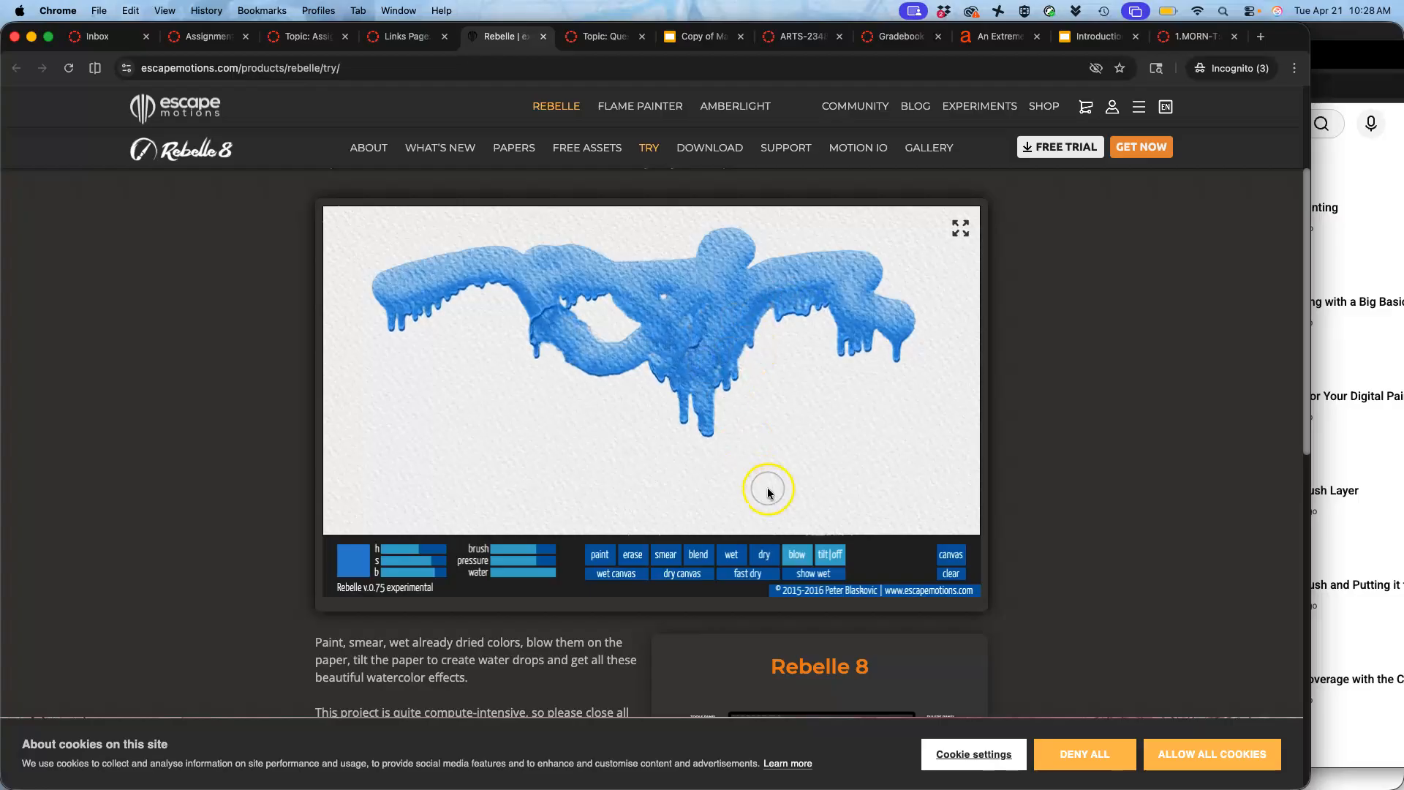
{"action": "left_click", "coordinate": [814, 575]}
{"action": "mouse_move", "coordinate": [779, 539]}
{"action": "left_mouse_down"}
{"action": "mouse_move", "coordinate": [730, 457]}
{"action": "mouse_move", "coordinate": [710, 453]}
{"action": "mouse_move", "coordinate": [731, 426]}
{"action": "mouse_move", "coordinate": [707, 431]}
{"action": "mouse_move", "coordinate": [647, 397]}
{"action": "mouse_move", "coordinate": [679, 360]}
{"action": "mouse_move", "coordinate": [656, 383]}
{"action": "left_mouse_up"}
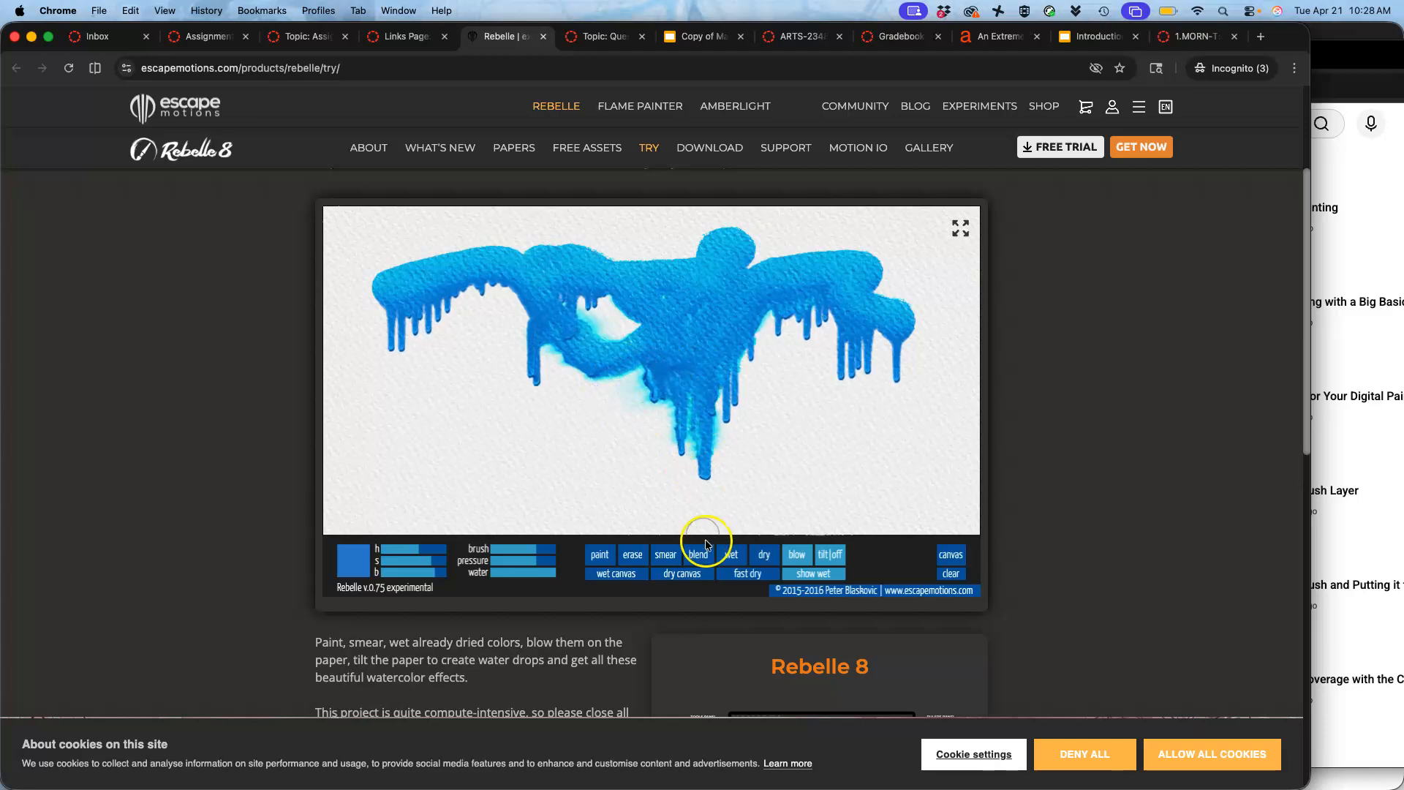
{"action": "left_click", "coordinate": [748, 573]}
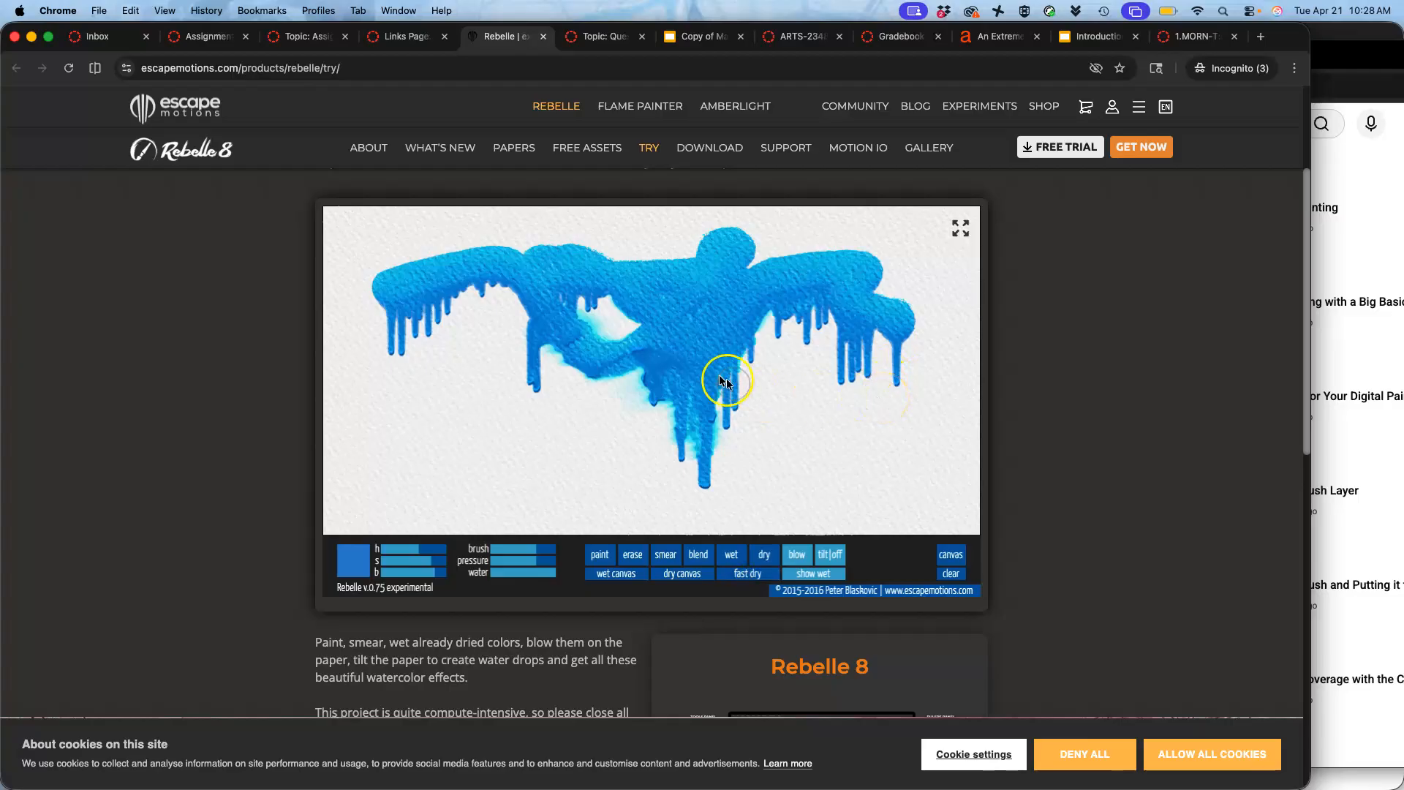
- Change the paint hue to green and paint a looping stroke over the left half of the blue paint
{"action": "left_click", "coordinate": [399, 550]}
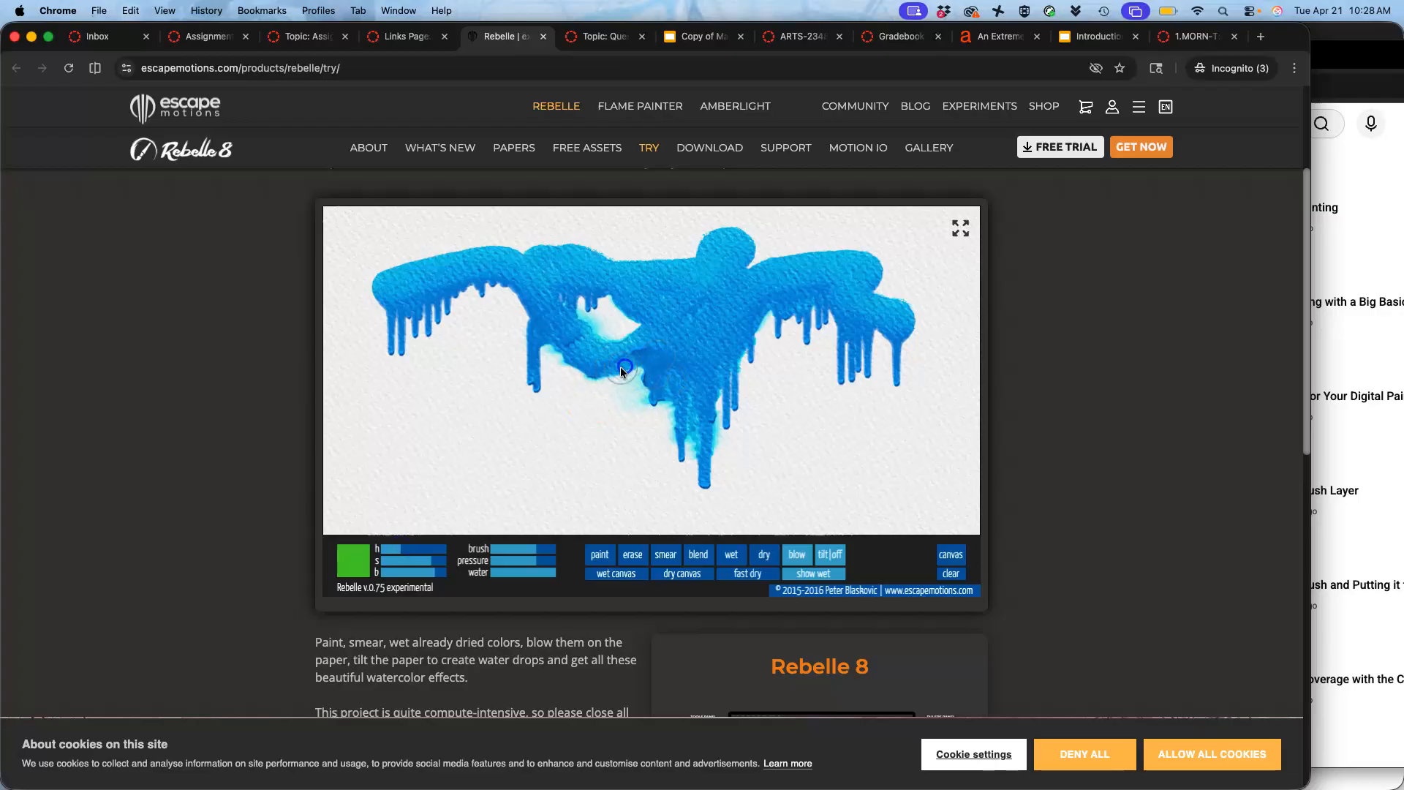
{"action": "left_click", "coordinate": [599, 554]}
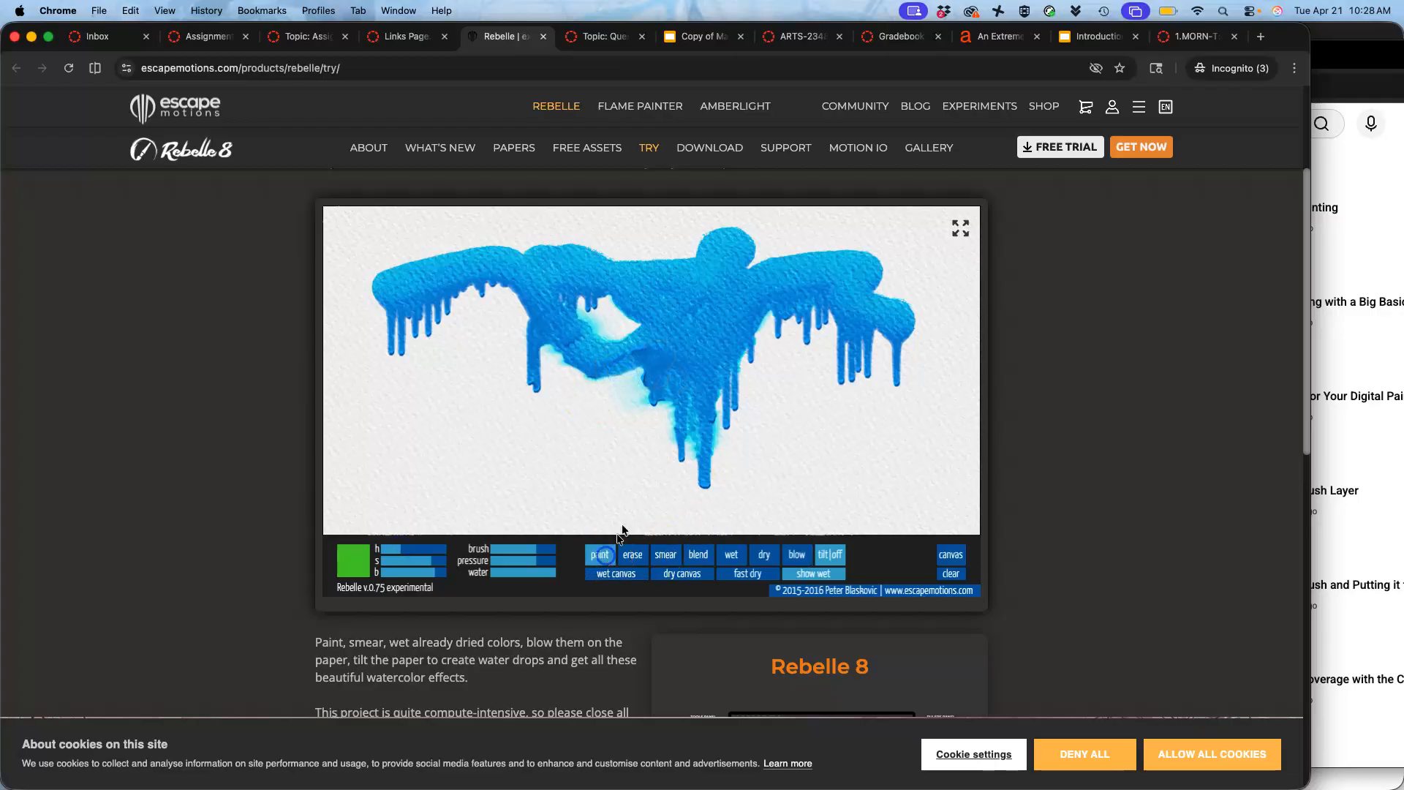
{"action": "mouse_move", "coordinate": [645, 398]}
{"action": "left_mouse_down"}
{"action": "mouse_move", "coordinate": [609, 408]}
{"action": "mouse_move", "coordinate": [587, 365]}
{"action": "mouse_move", "coordinate": [539, 380]}
{"action": "mouse_move", "coordinate": [562, 369]}
{"action": "mouse_move", "coordinate": [510, 360]}
{"action": "mouse_move", "coordinate": [503, 340]}
{"action": "mouse_move", "coordinate": [522, 366]}
{"action": "mouse_move", "coordinate": [482, 284]}
{"action": "mouse_move", "coordinate": [502, 301]}
{"action": "mouse_move", "coordinate": [550, 242]}
{"action": "mouse_move", "coordinate": [575, 235]}
{"action": "mouse_move", "coordinate": [644, 245]}
{"action": "left_mouse_up"}
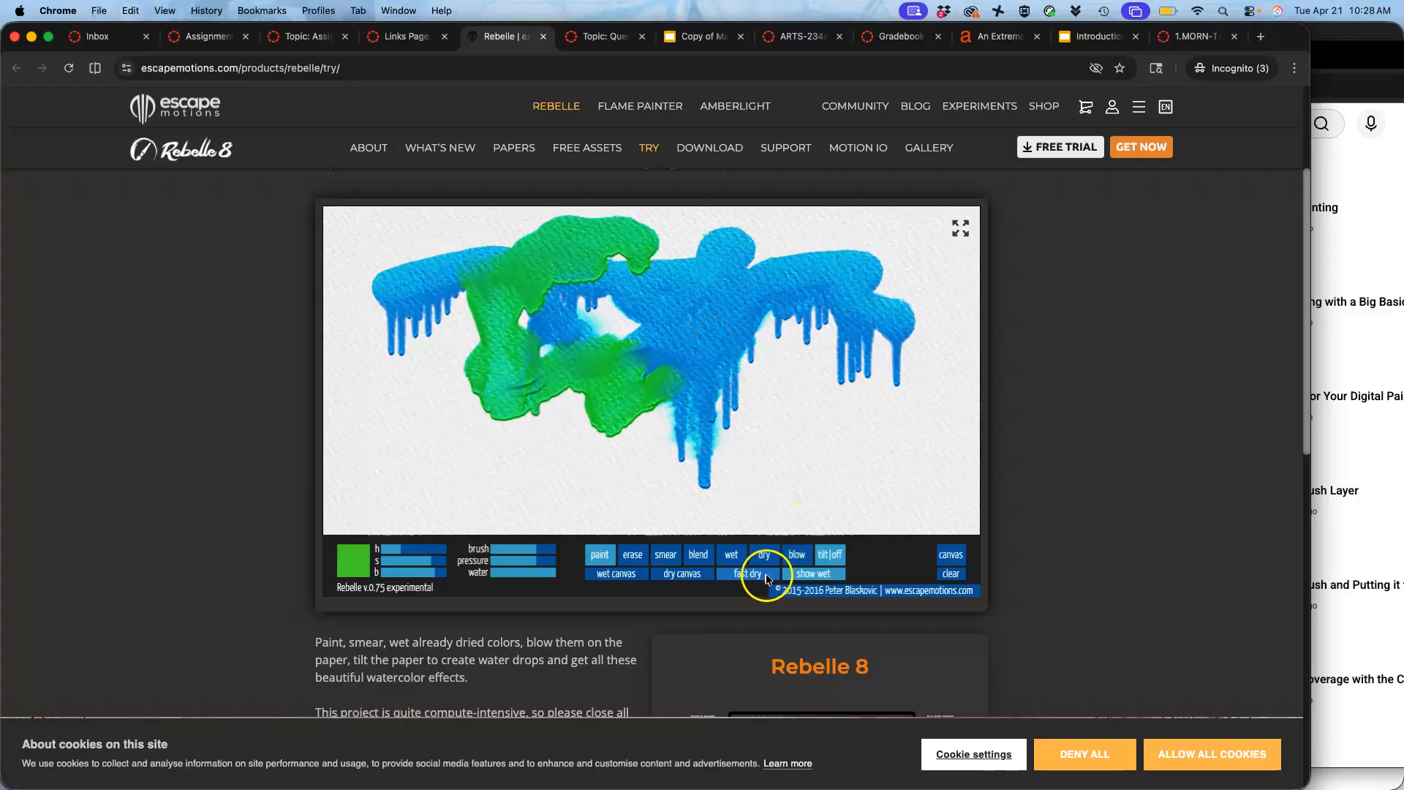
- Blend the green and blue paint together across the canvas, softening the drips and lower edges
{"action": "left_click", "coordinate": [698, 557]}
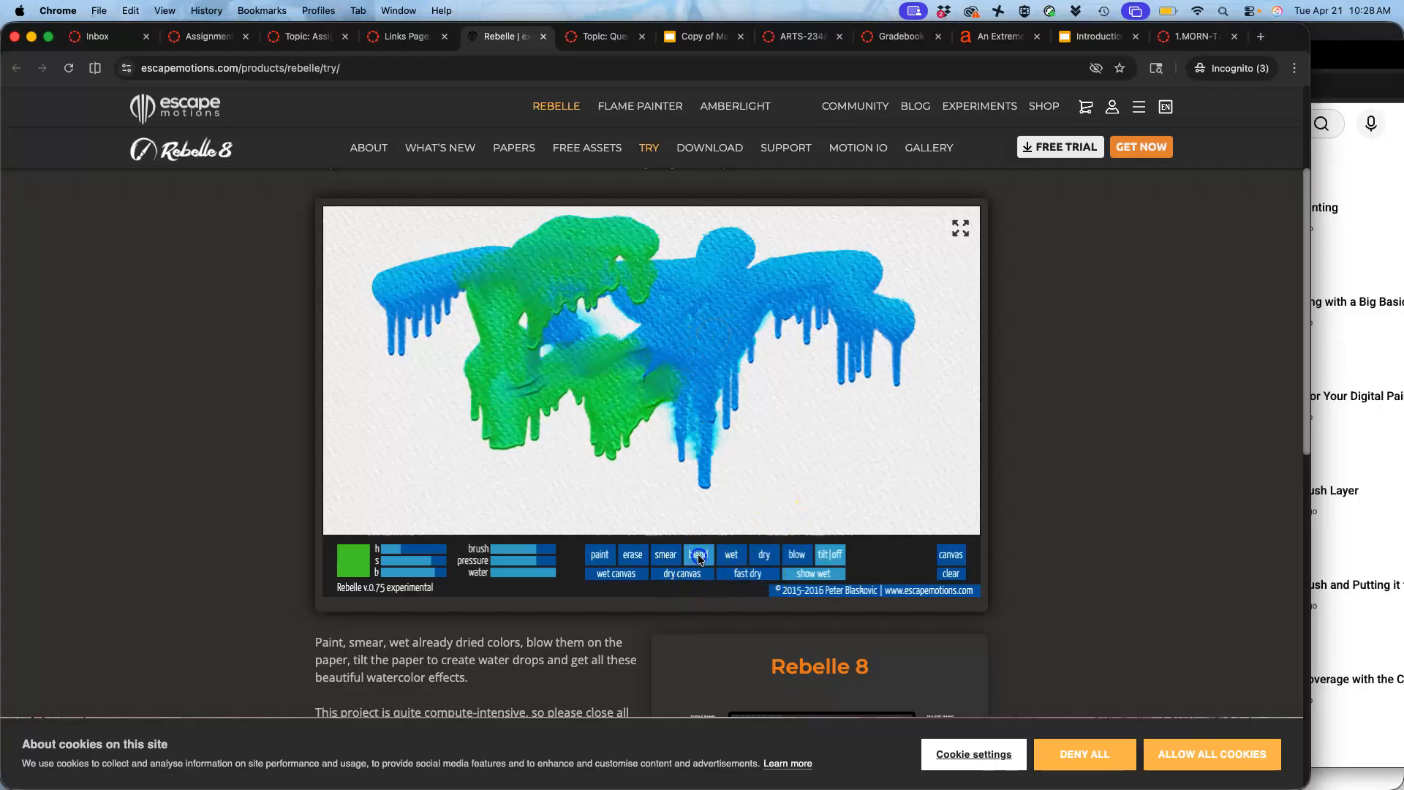
{"action": "mouse_move", "coordinate": [644, 353]}
{"action": "left_mouse_down"}
{"action": "mouse_move", "coordinate": [580, 370]}
{"action": "mouse_move", "coordinate": [623, 311]}
{"action": "mouse_move", "coordinate": [673, 348]}
{"action": "mouse_move", "coordinate": [642, 383]}
{"action": "mouse_move", "coordinate": [649, 414]}
{"action": "mouse_move", "coordinate": [618, 424]}
{"action": "mouse_move", "coordinate": [533, 407]}
{"action": "mouse_move", "coordinate": [536, 370]}
{"action": "mouse_move", "coordinate": [458, 375]}
{"action": "mouse_move", "coordinate": [442, 313]}
{"action": "mouse_move", "coordinate": [392, 367]}
{"action": "mouse_move", "coordinate": [376, 317]}
{"action": "mouse_move", "coordinate": [388, 367]}
{"action": "mouse_move", "coordinate": [442, 426]}
{"action": "left_mouse_up"}
{"action": "mouse_move", "coordinate": [529, 454]}
{"action": "left_mouse_down"}
{"action": "mouse_move", "coordinate": [569, 394]}
{"action": "mouse_move", "coordinate": [569, 494]}
{"action": "mouse_move", "coordinate": [660, 460]}
{"action": "mouse_move", "coordinate": [725, 464]}
{"action": "mouse_move", "coordinate": [704, 482]}
{"action": "mouse_move", "coordinate": [718, 481]}
{"action": "mouse_move", "coordinate": [719, 405]}
{"action": "mouse_move", "coordinate": [788, 384]}
{"action": "mouse_move", "coordinate": [767, 360]}
{"action": "mouse_move", "coordinate": [804, 370]}
{"action": "mouse_move", "coordinate": [798, 344]}
{"action": "mouse_move", "coordinate": [811, 356]}
{"action": "mouse_move", "coordinate": [803, 340]}
{"action": "mouse_move", "coordinate": [849, 334]}
{"action": "mouse_move", "coordinate": [817, 360]}
{"action": "mouse_move", "coordinate": [833, 396]}
{"action": "mouse_move", "coordinate": [866, 390]}
{"action": "mouse_move", "coordinate": [879, 426]}
{"action": "mouse_move", "coordinate": [907, 388]}
{"action": "mouse_move", "coordinate": [883, 392]}
{"action": "mouse_move", "coordinate": [914, 332]}
{"action": "left_mouse_up"}
{"action": "mouse_move", "coordinate": [621, 304]}
{"action": "left_mouse_down"}
{"action": "mouse_move", "coordinate": [566, 359]}
{"action": "mouse_move", "coordinate": [517, 380]}
{"action": "mouse_move", "coordinate": [550, 373]}
{"action": "mouse_move", "coordinate": [441, 383]}
{"action": "mouse_move", "coordinate": [433, 416]}
{"action": "mouse_move", "coordinate": [461, 399]}
{"action": "mouse_move", "coordinate": [466, 446]}
{"action": "left_mouse_up"}
{"action": "mouse_move", "coordinate": [466, 498]}
{"action": "left_mouse_down"}
{"action": "mouse_move", "coordinate": [417, 449]}
{"action": "mouse_move", "coordinate": [410, 458]}
{"action": "mouse_move", "coordinate": [547, 495]}
{"action": "mouse_move", "coordinate": [515, 474]}
{"action": "mouse_move", "coordinate": [543, 484]}
{"action": "mouse_move", "coordinate": [490, 510]}
{"action": "mouse_move", "coordinate": [639, 476]}
{"action": "left_mouse_up"}
- Fast-dry the blended painting and view it in full screen before returning to the normal page view
{"action": "left_click", "coordinate": [743, 575]}
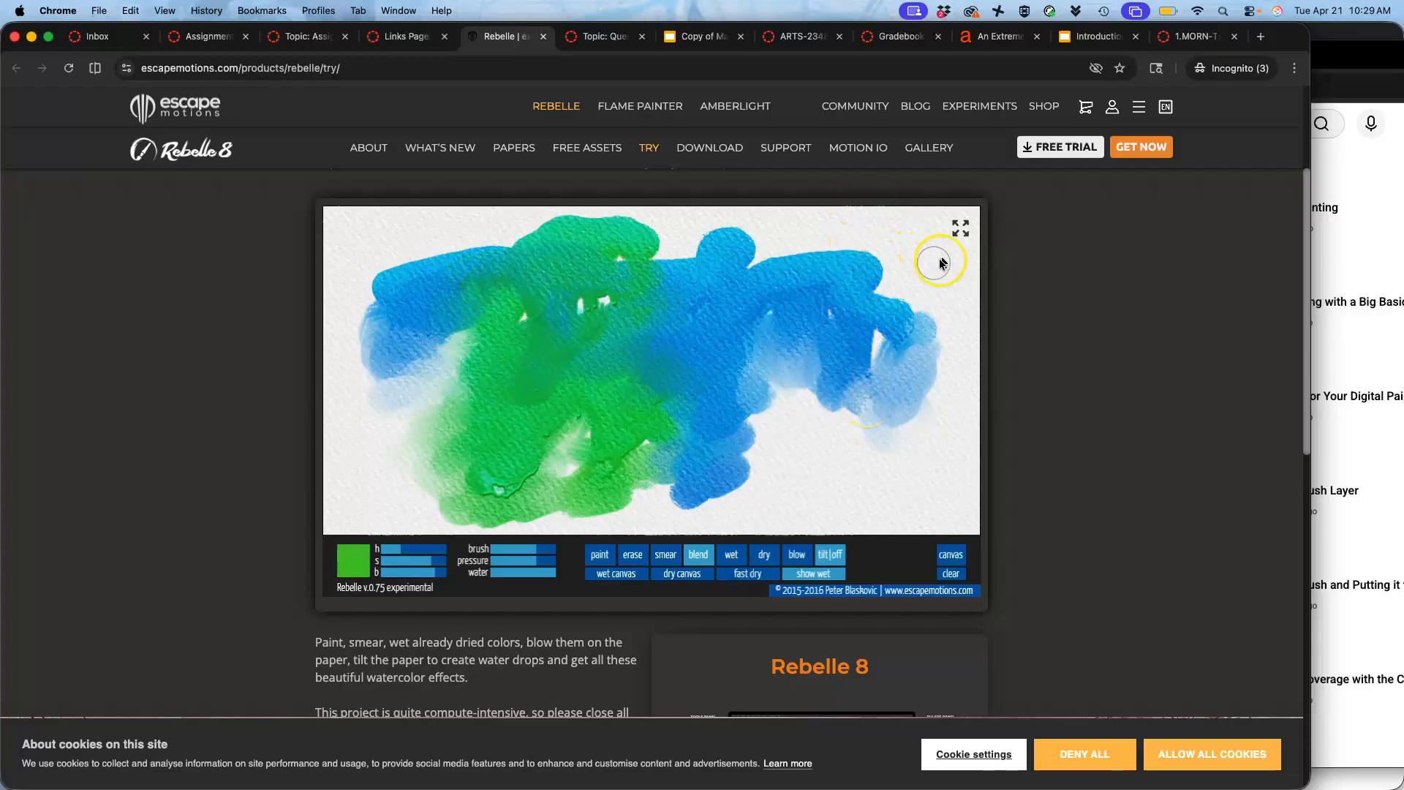
{"action": "left_click", "coordinate": [962, 230]}
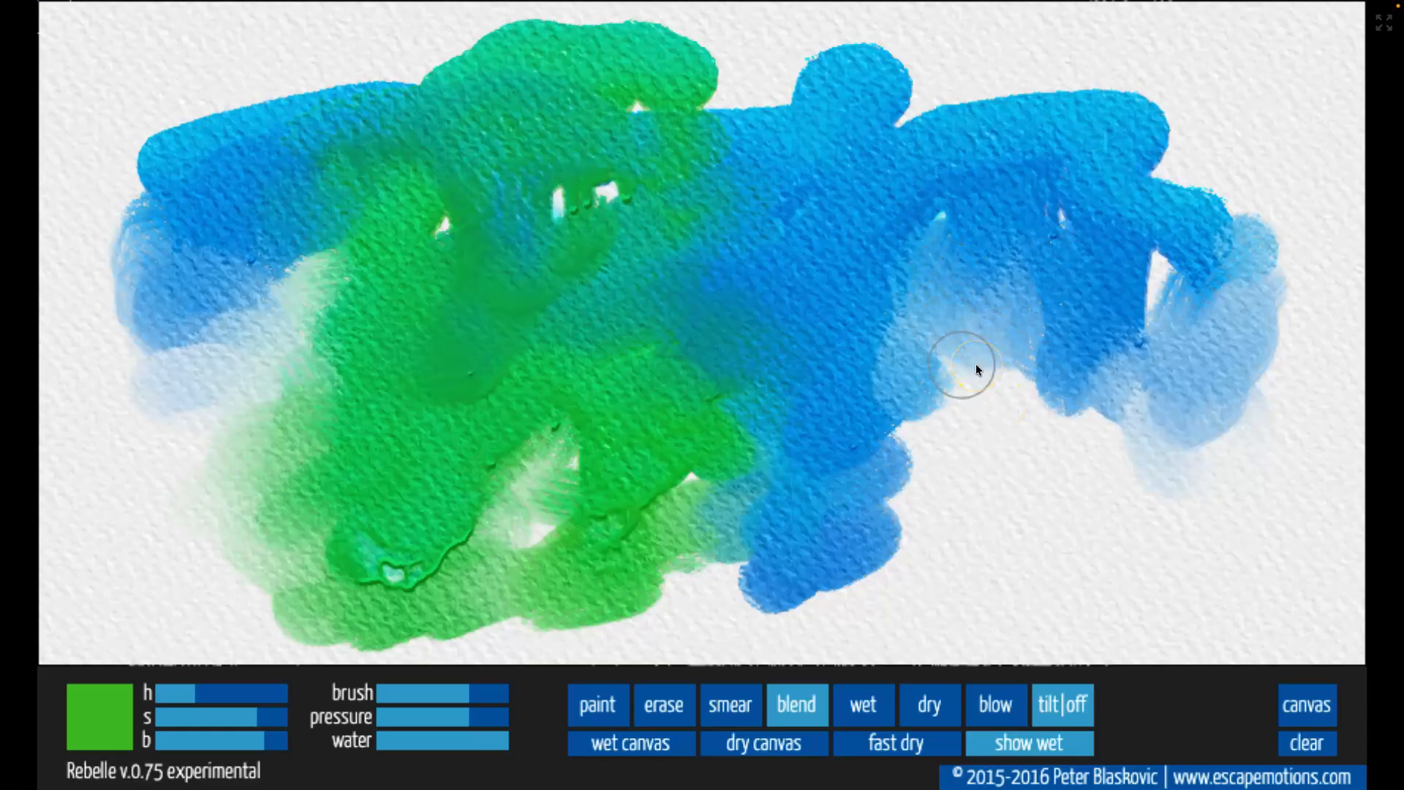
{"action": "key", "text": "Escape"}
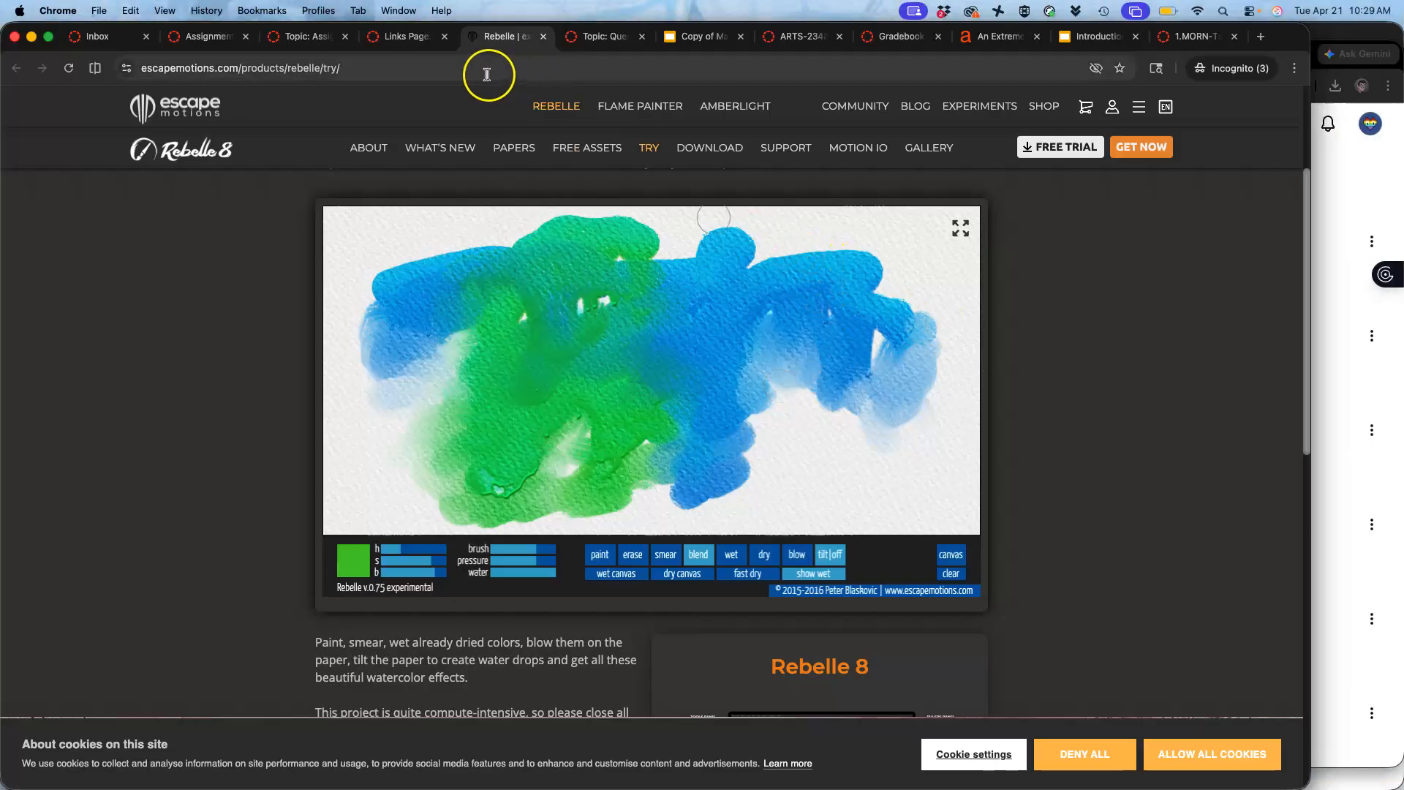
- Switch to the Assignment #7 (Digital Painting) discussion and find the instructor demonstration post for Requirement #1
{"action": "left_click", "coordinate": [414, 40]}
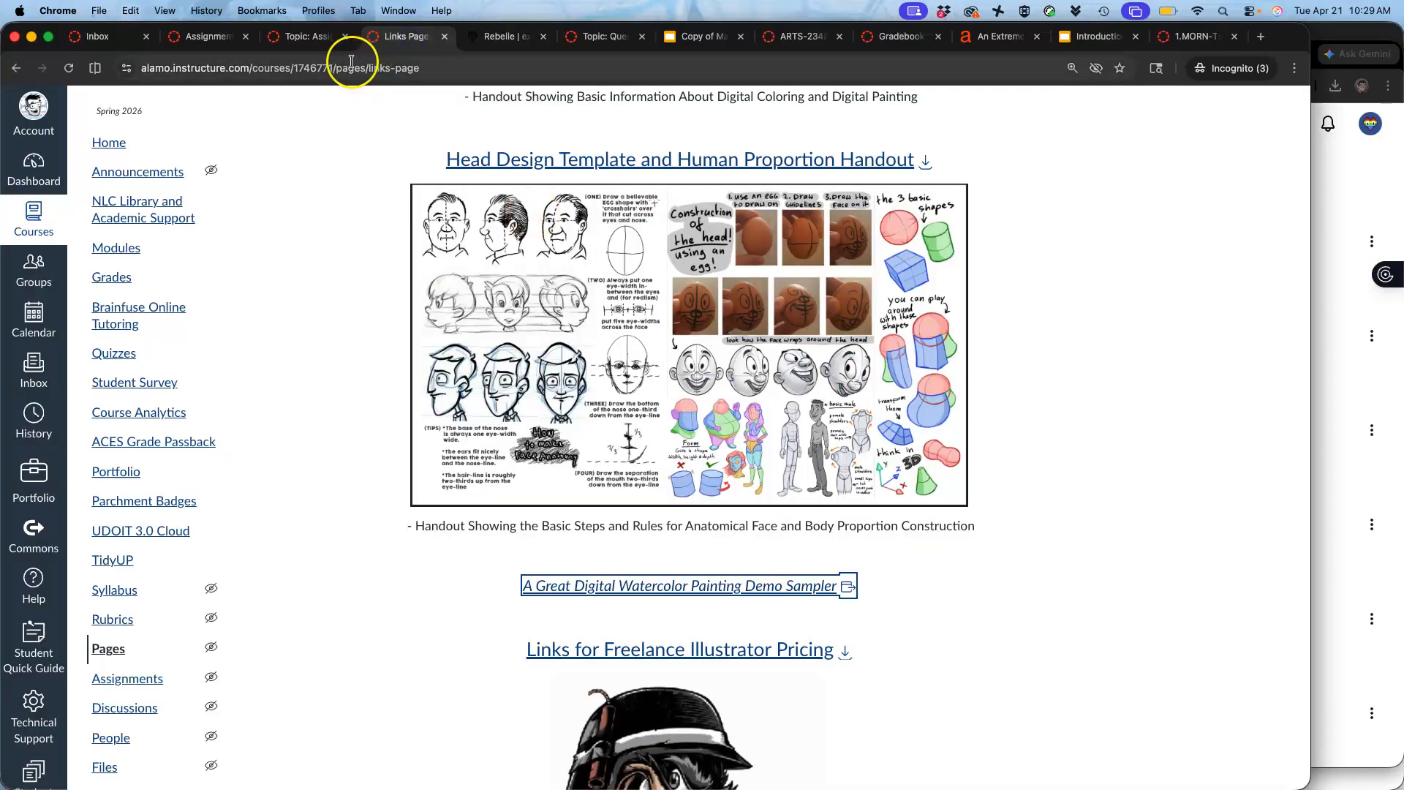
{"action": "left_click", "coordinate": [304, 36]}
{"action": "scroll", "coordinate": [596, 432], "scroll_direction": "down", "scroll_amount": 20}
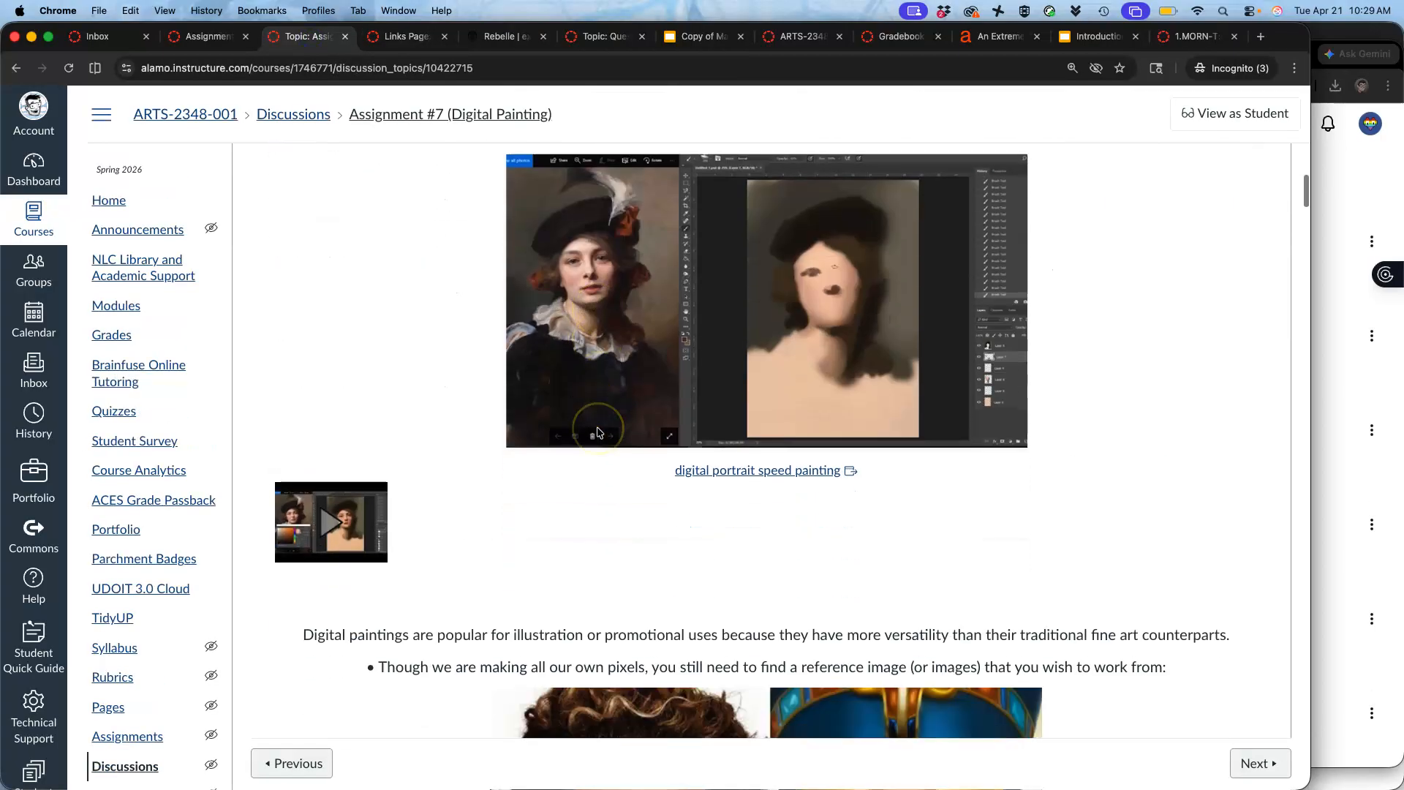
{"action": "scroll", "coordinate": [596, 431], "scroll_direction": "down", "scroll_amount": 1}
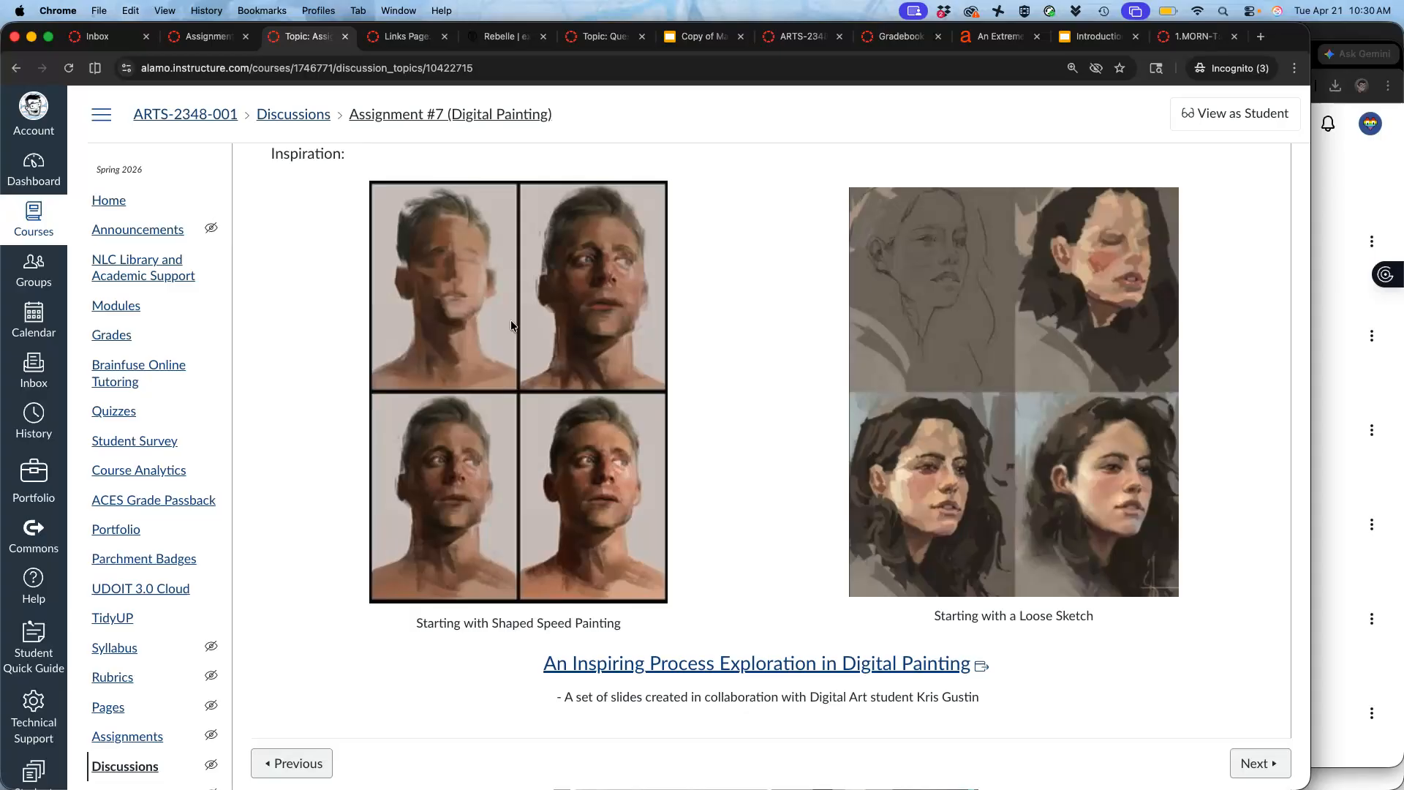
{"action": "scroll", "coordinate": [601, 460], "scroll_direction": "down", "scroll_amount": 15}
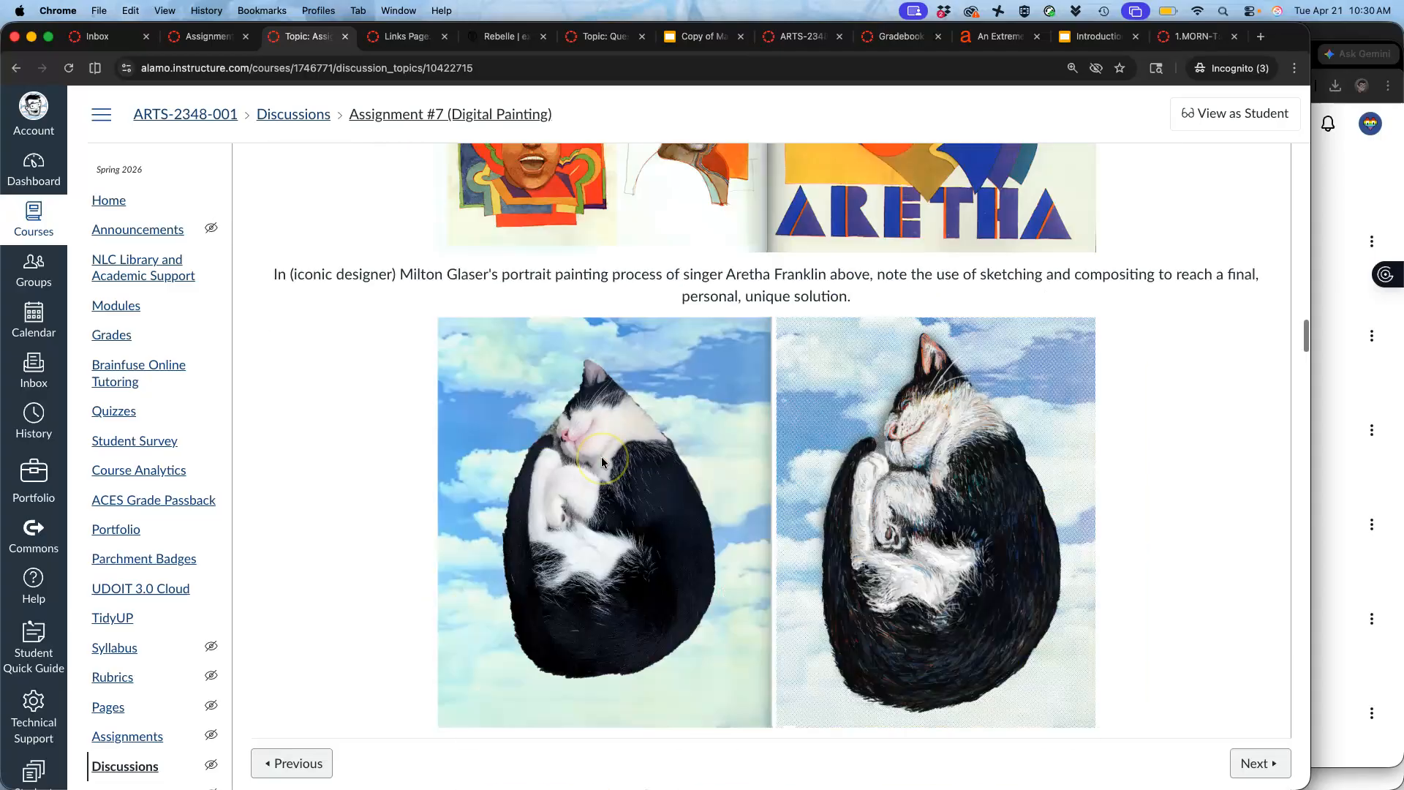
{"action": "scroll", "coordinate": [601, 461], "scroll_direction": "down", "scroll_amount": 15}
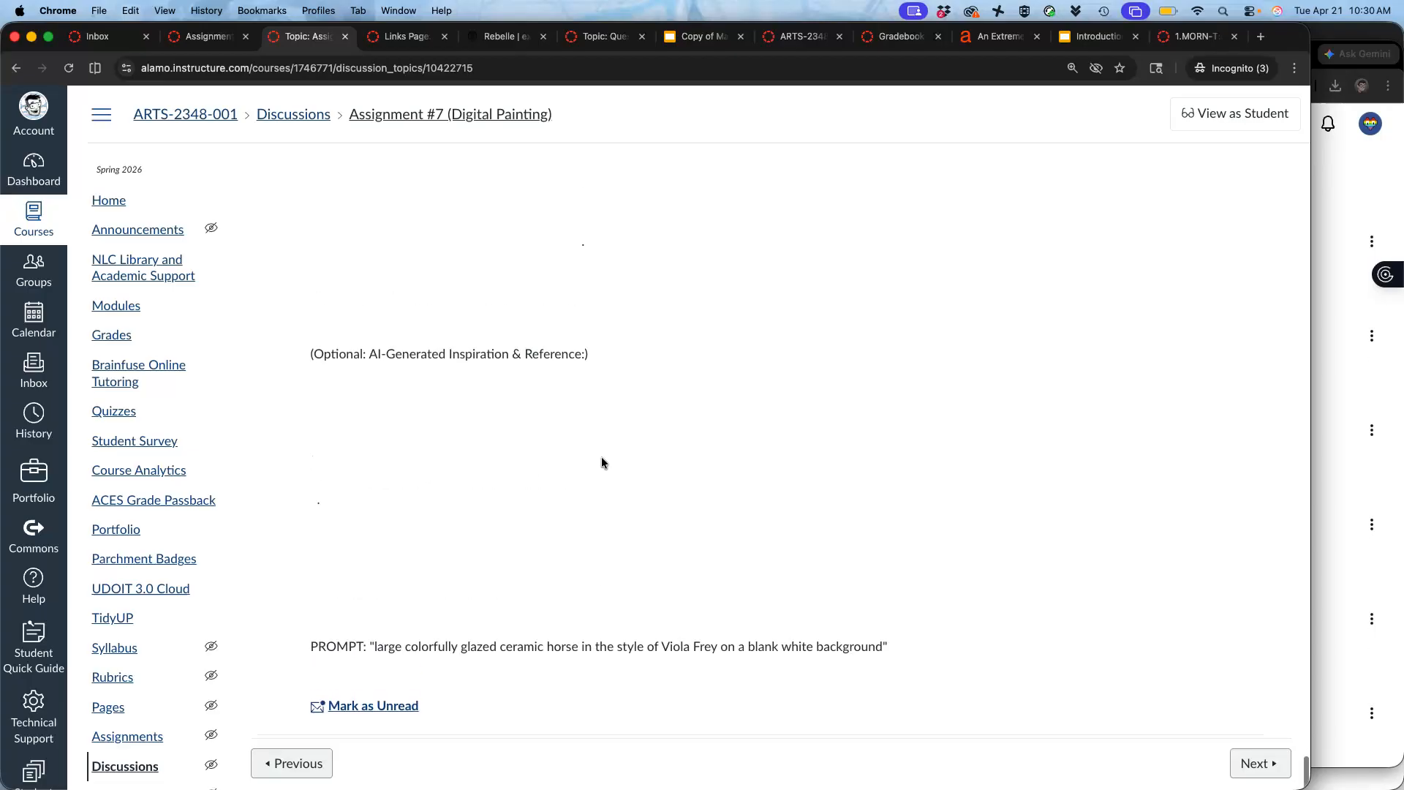
{"action": "scroll", "coordinate": [649, 390], "scroll_direction": "up", "scroll_amount": 8}
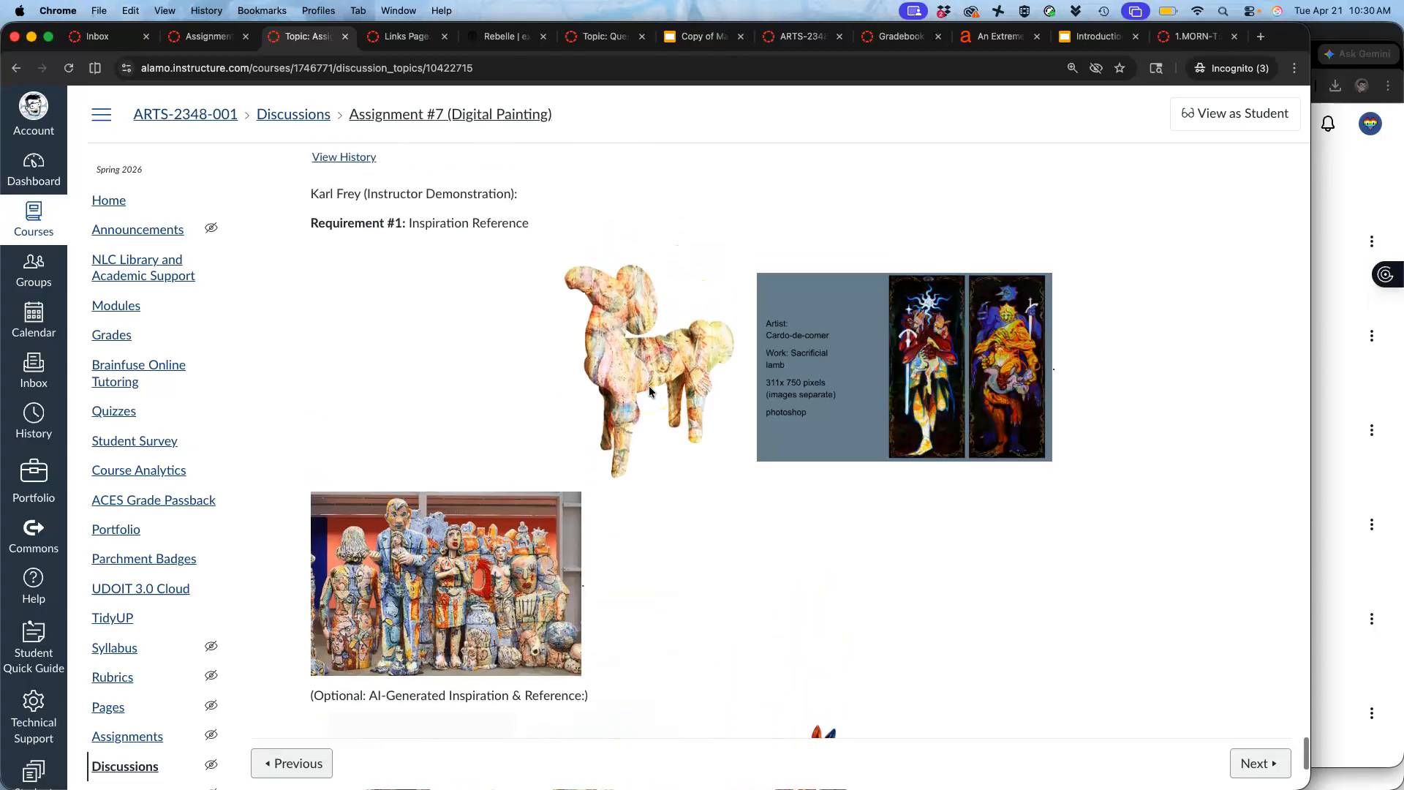
- Examine the inspiration references and the optional AI-generated reference images in the instructor demonstration post
{"action": "left_click", "coordinate": [621, 411]}
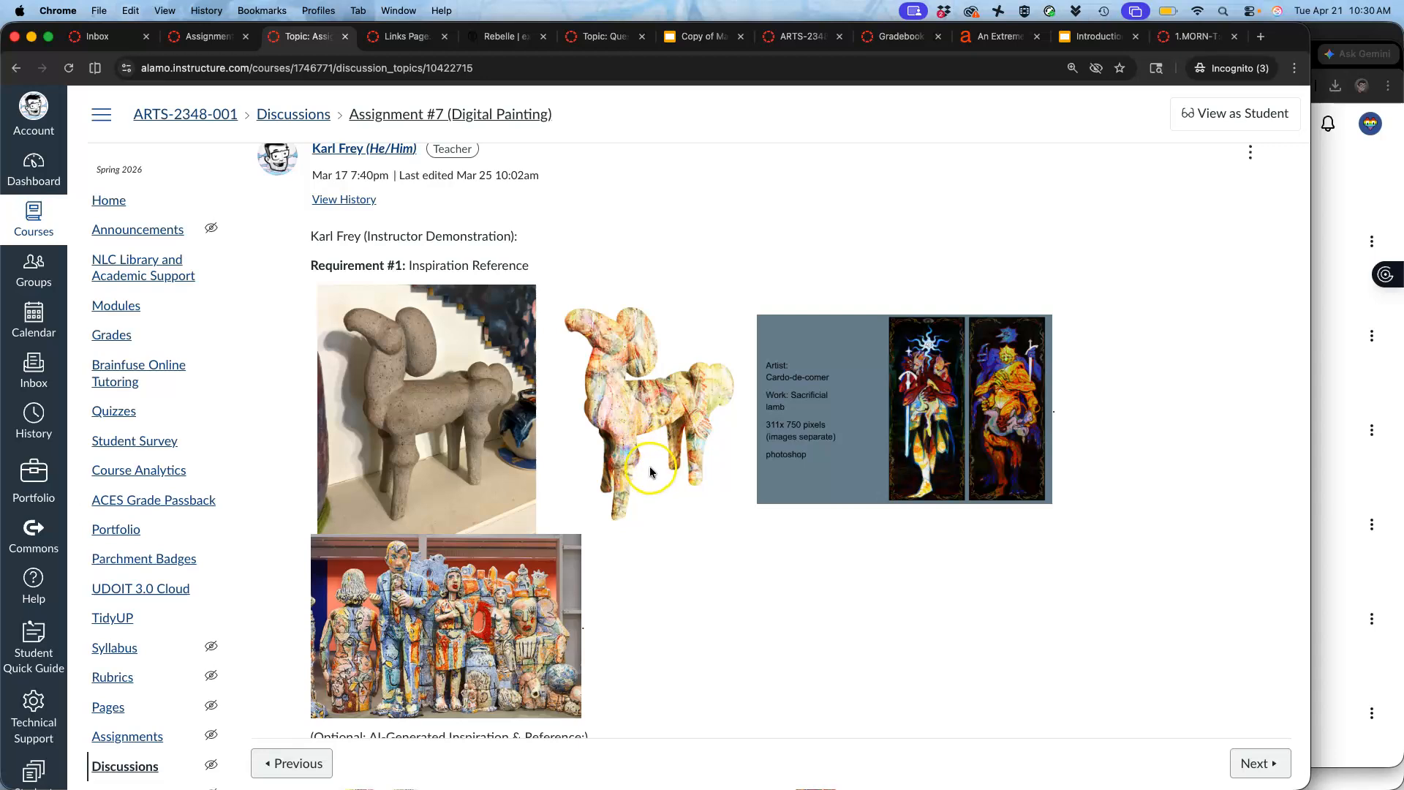
{"action": "scroll", "coordinate": [652, 462], "scroll_direction": "down", "scroll_amount": 1}
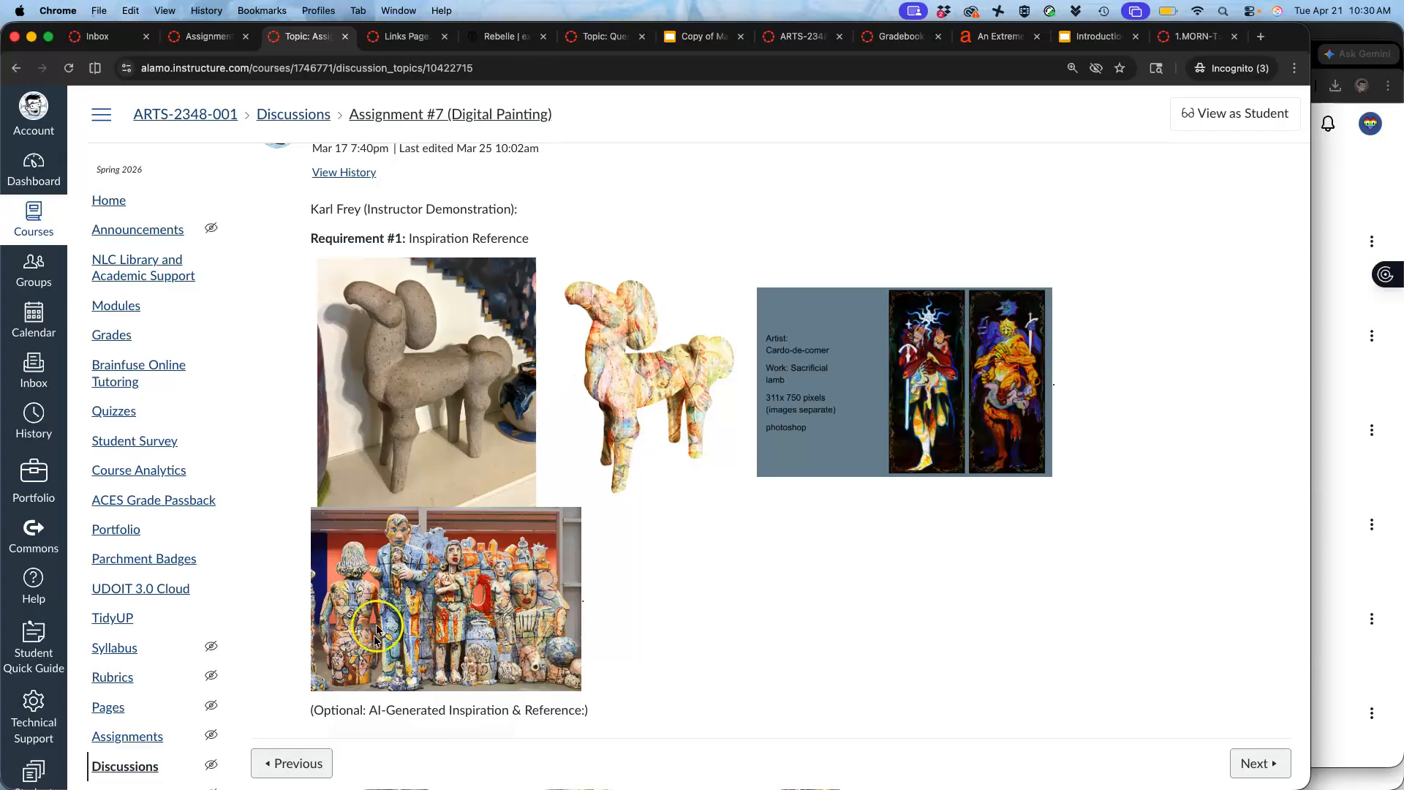
{"action": "scroll", "coordinate": [618, 449], "scroll_direction": "down", "scroll_amount": 5}
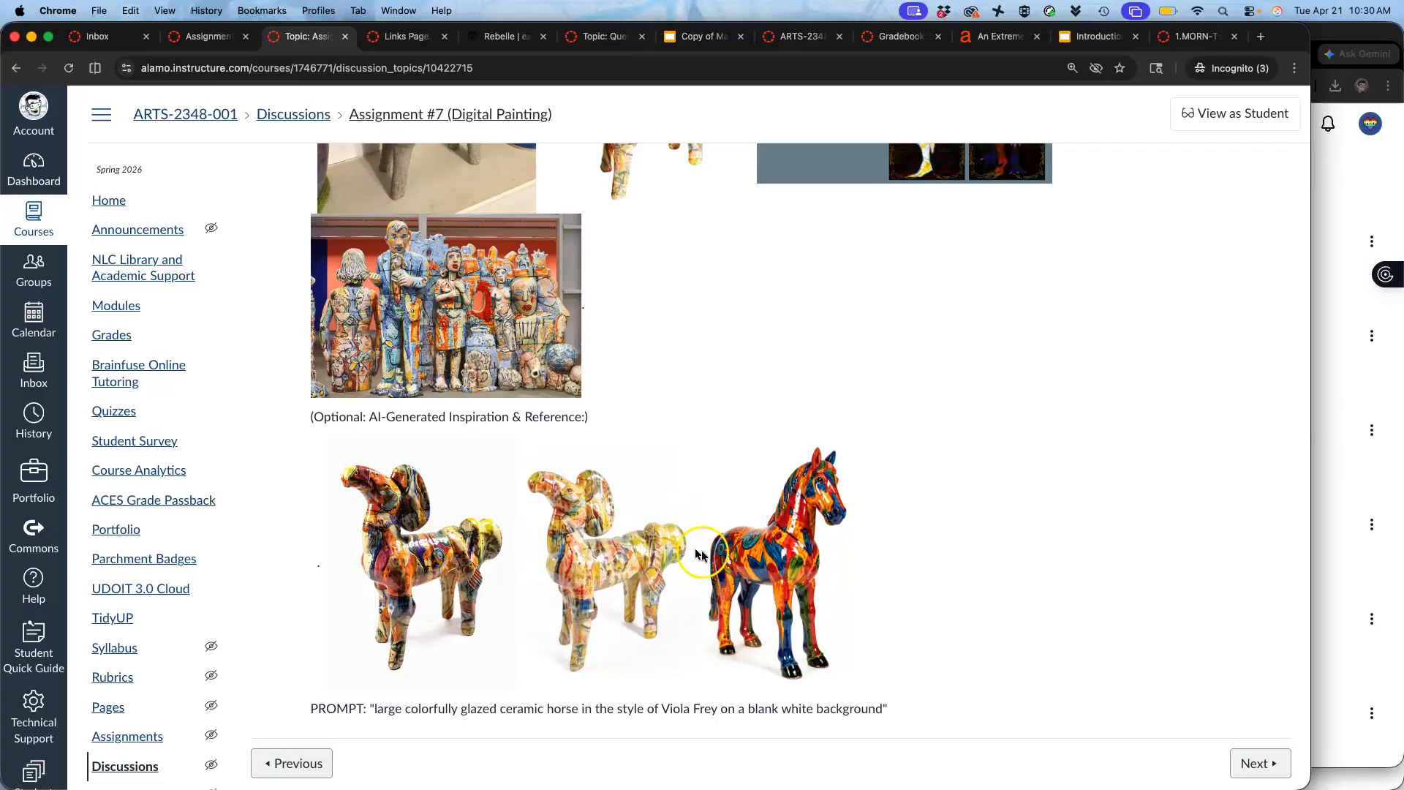
{"action": "scroll", "coordinate": [620, 616], "scroll_direction": "up", "scroll_amount": 4}
{"action": "scroll", "coordinate": [620, 611], "scroll_direction": "up", "scroll_amount": 1}
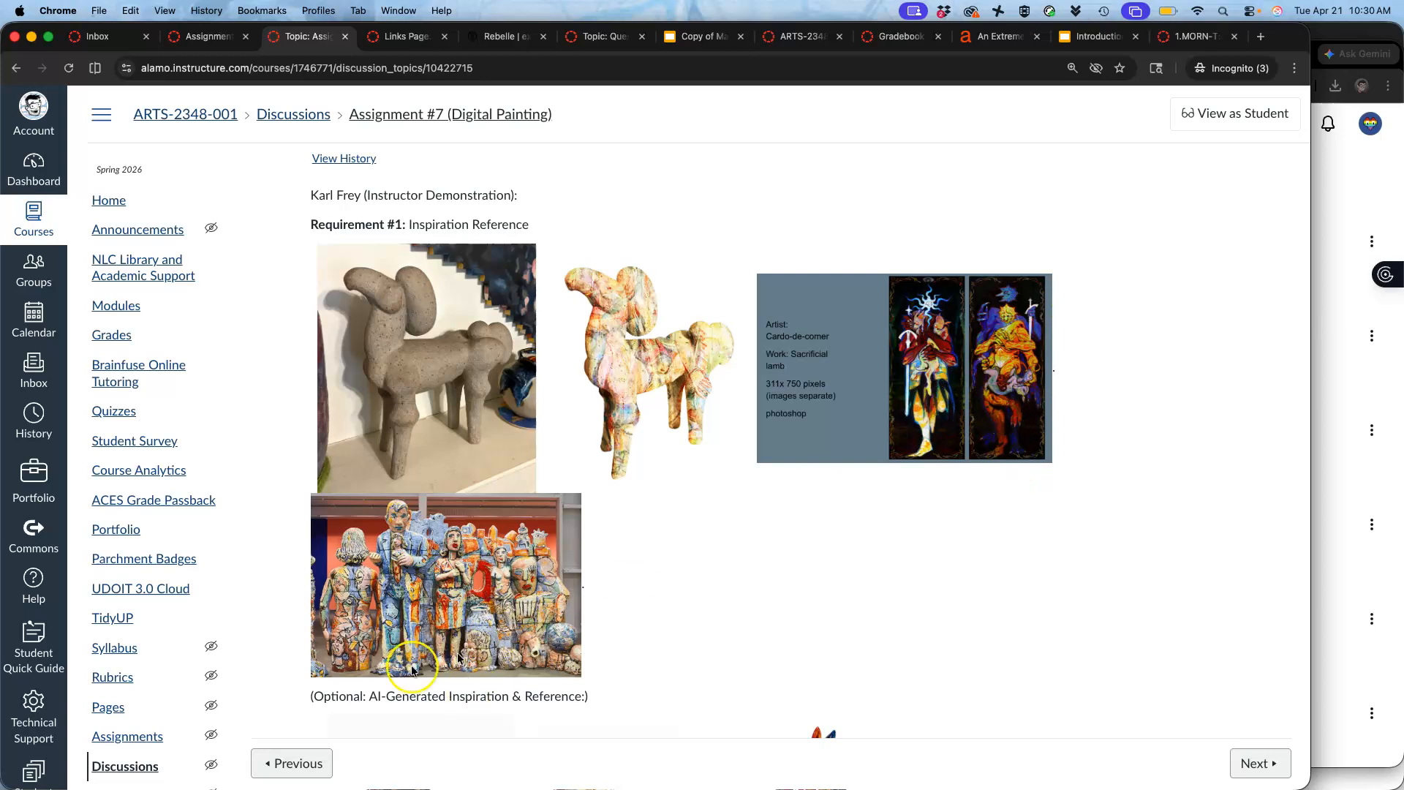
{"action": "scroll", "coordinate": [455, 627], "scroll_direction": "down", "scroll_amount": 5}
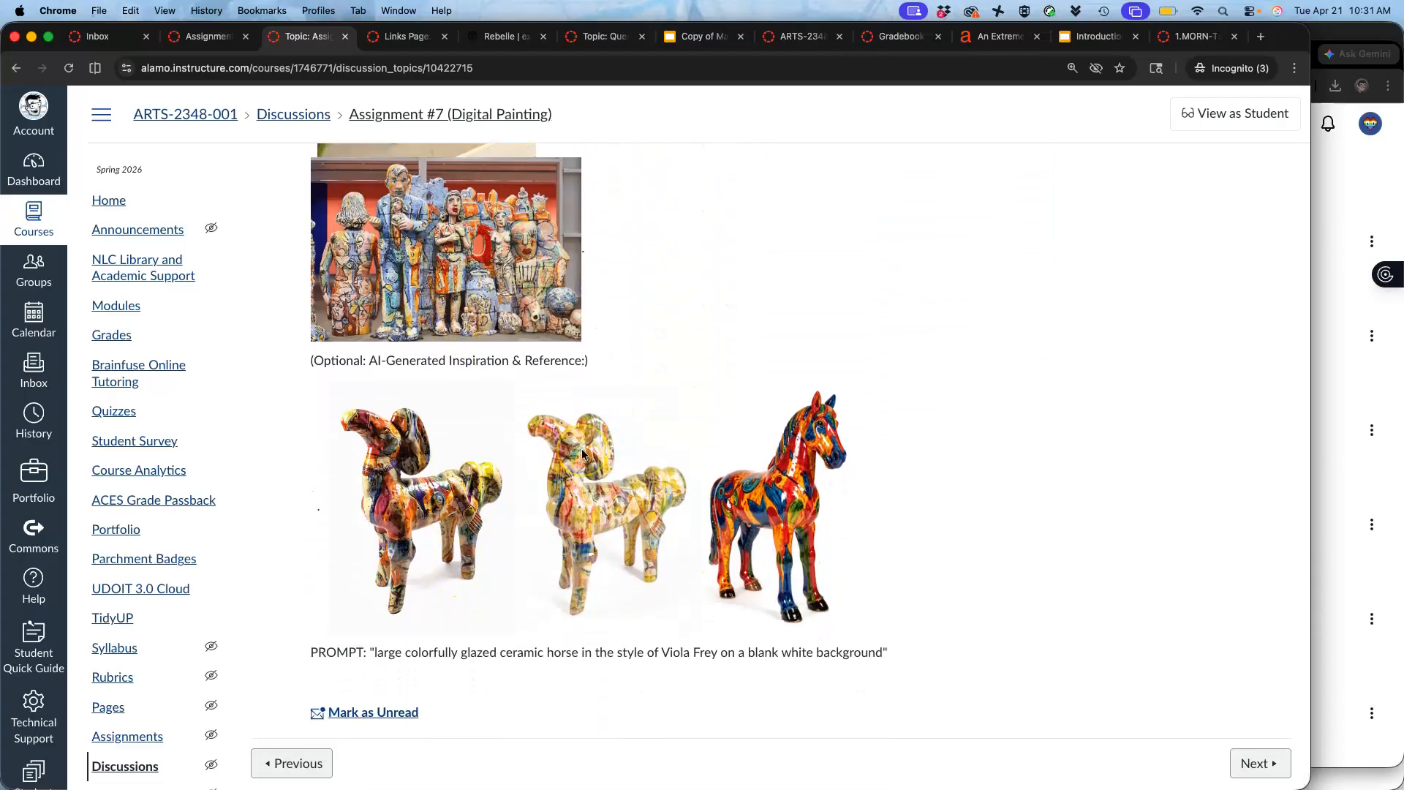
{"action": "scroll", "coordinate": [581, 449], "scroll_direction": "up", "scroll_amount": 5}
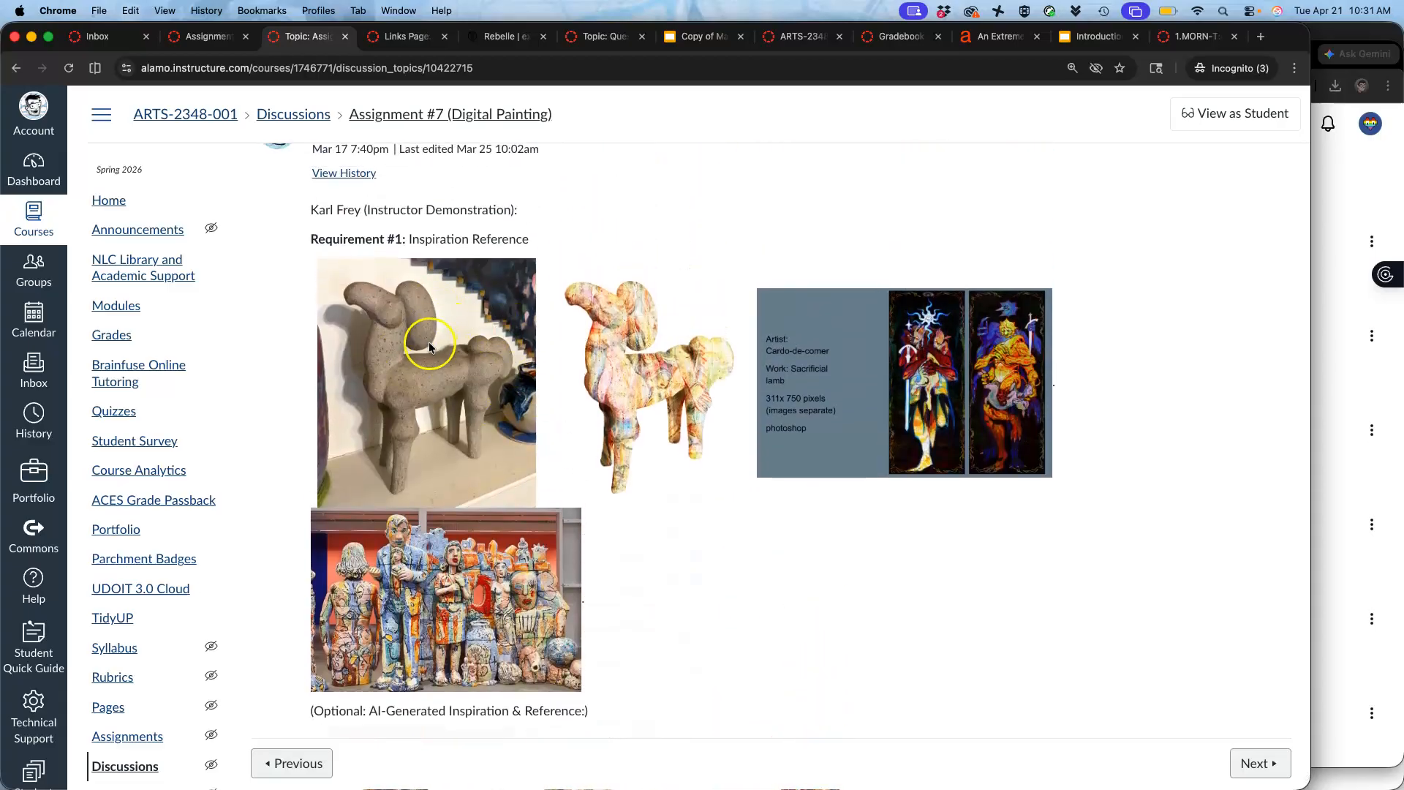
- Clear the browser windows off the desktop and open the purple SP26 TR MORN class folder in Finder
{"action": "left_click", "coordinate": [49, 36]}
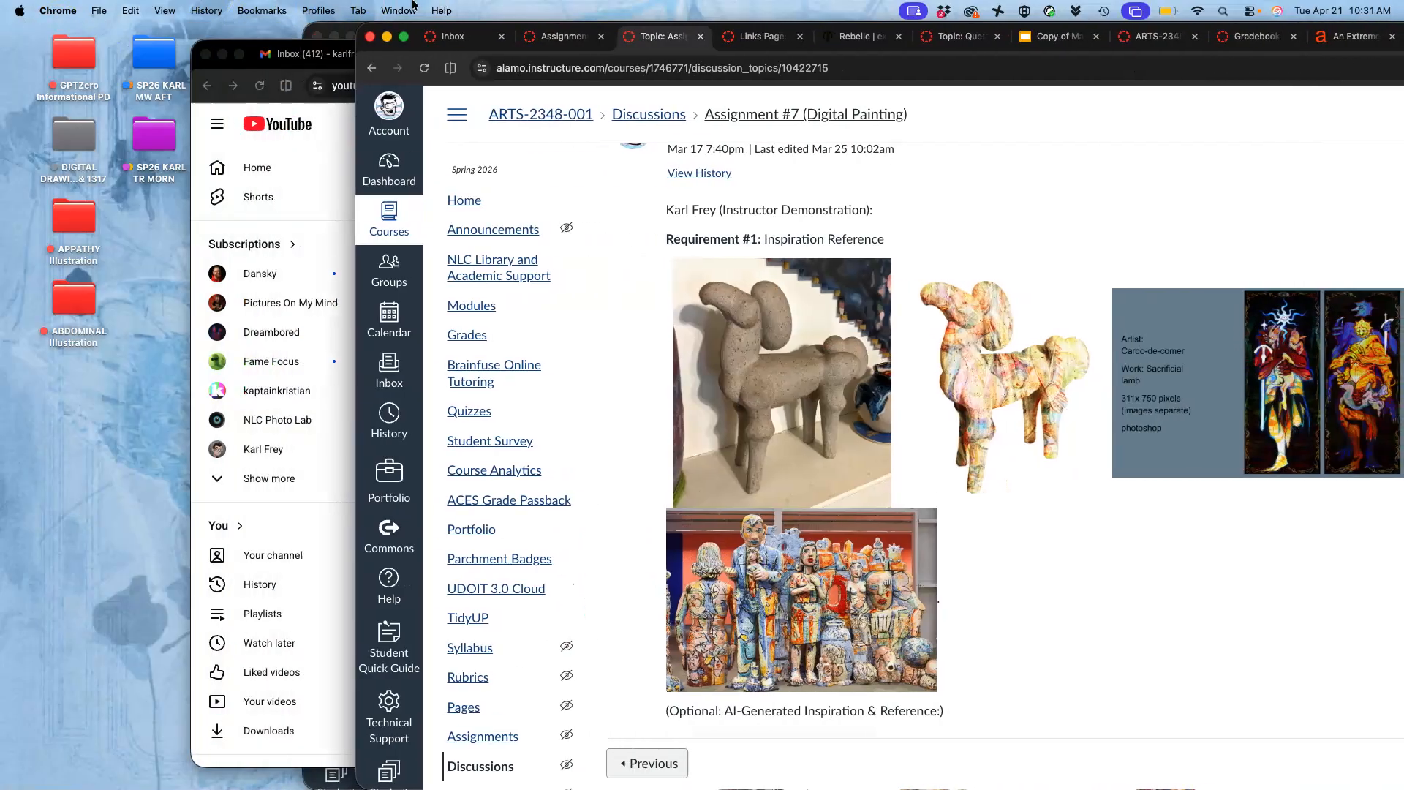
{"action": "left_click", "coordinate": [223, 51]}
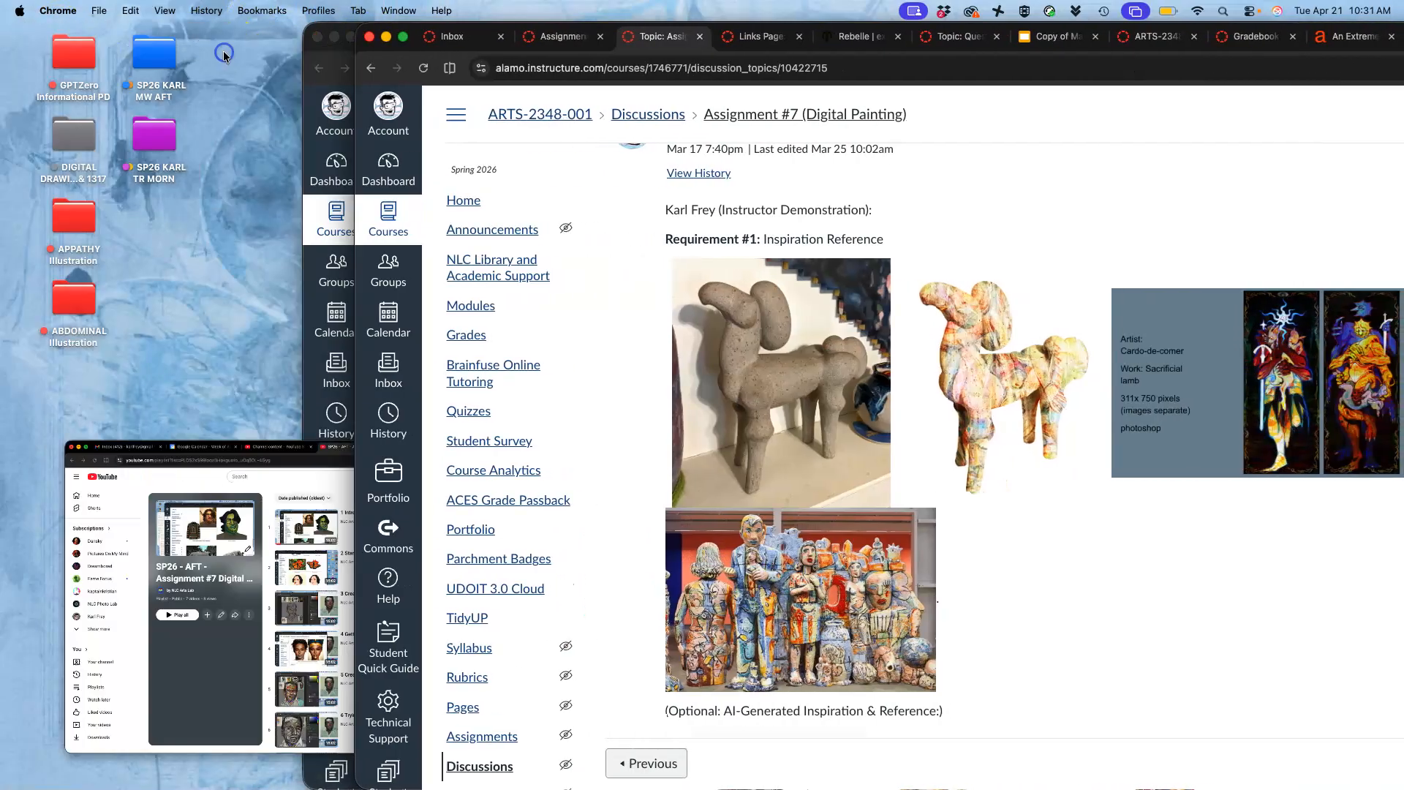
{"action": "left_click", "coordinate": [334, 37]}
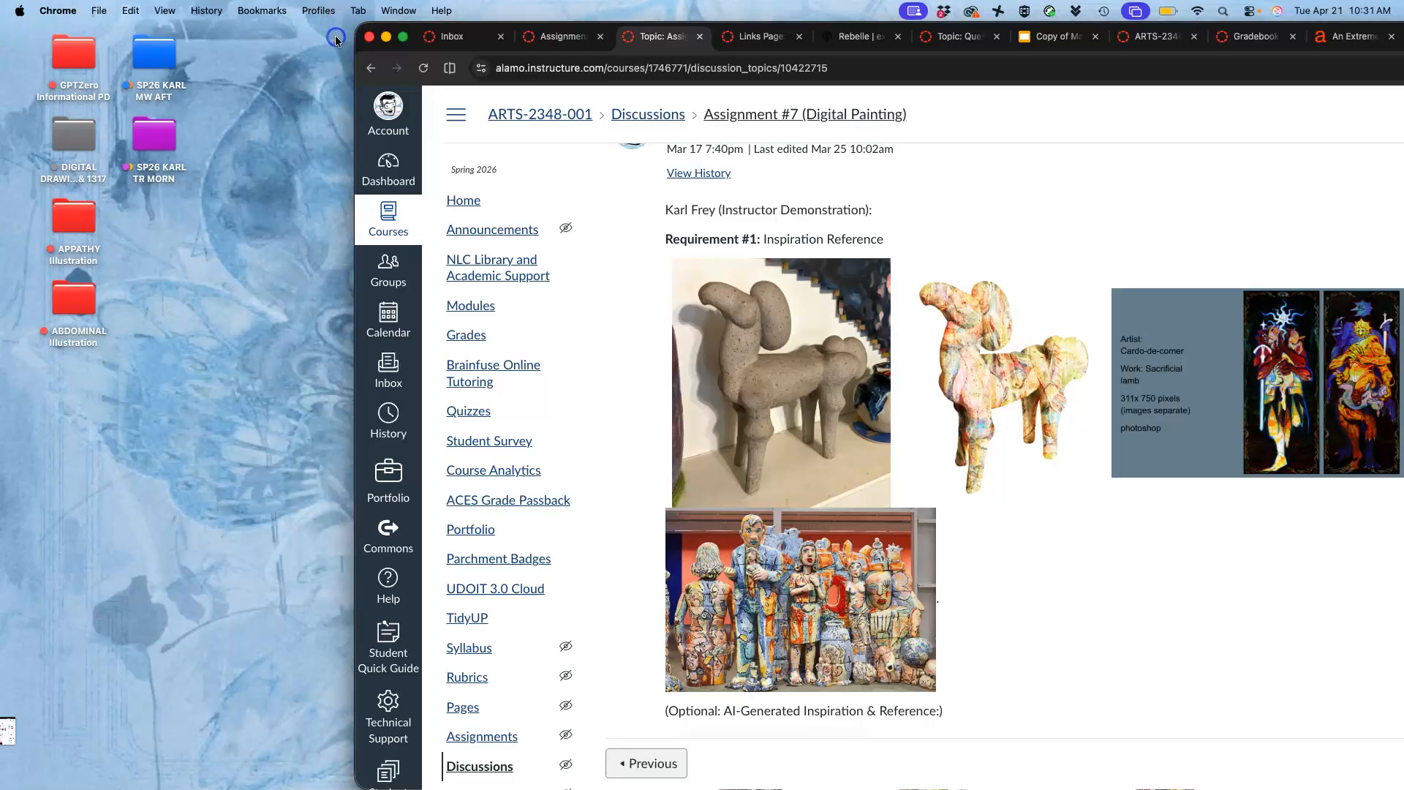
{"action": "left_click", "coordinate": [286, 133]}
{"action": "left_click", "coordinate": [159, 139]}
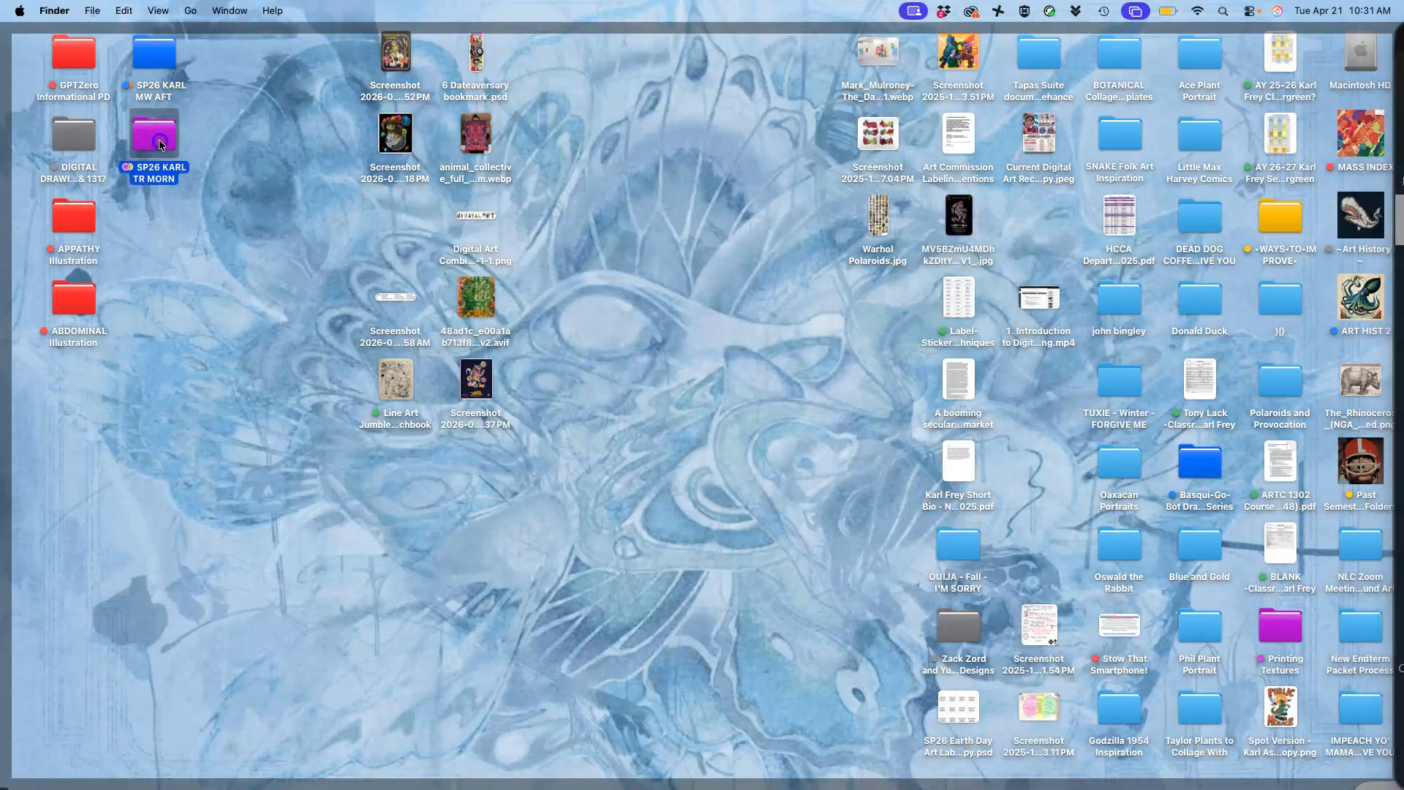
{"action": "double_click", "coordinate": [159, 139]}
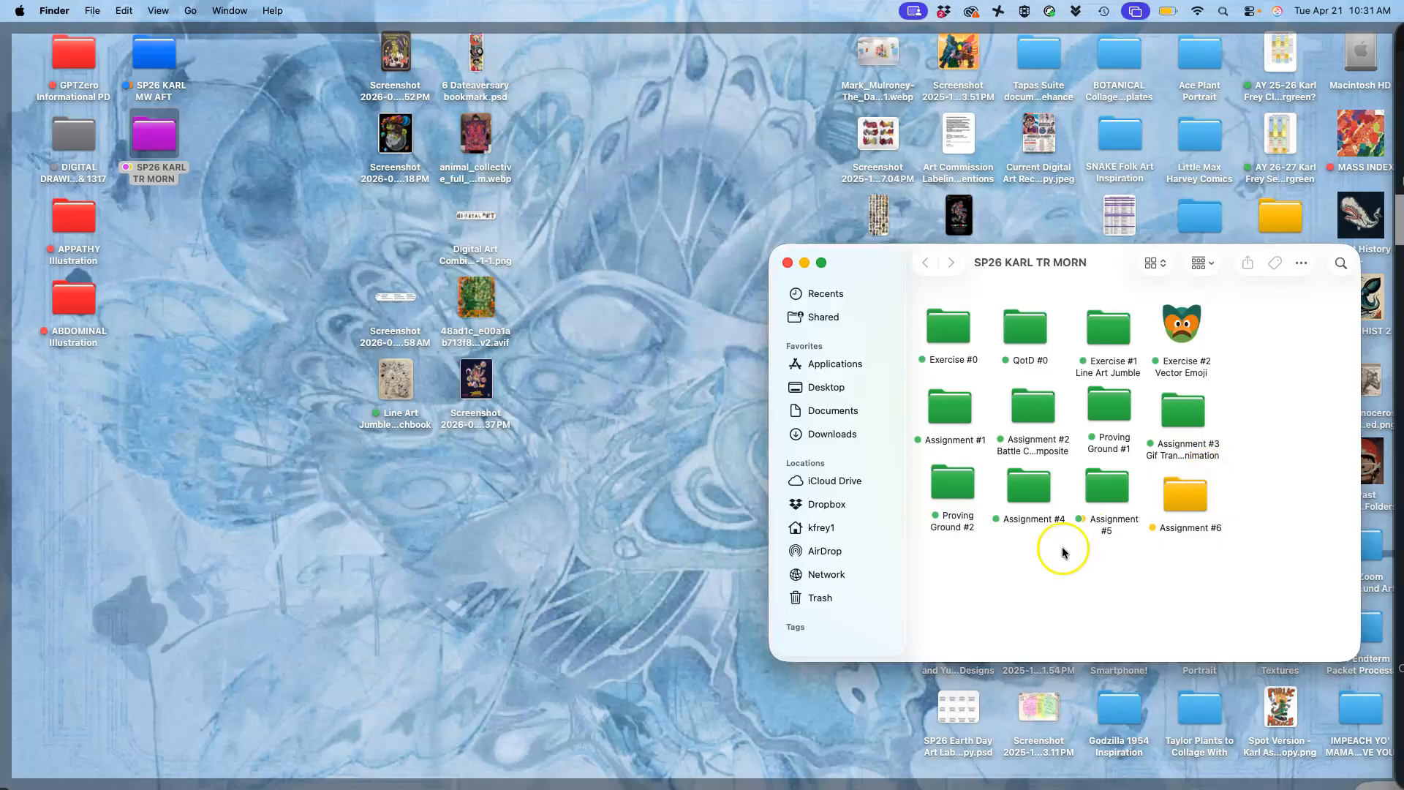
- Change the Assignment #6 folder's tag from yellow to green in the class folder
{"action": "right_click", "coordinate": [1183, 495]}
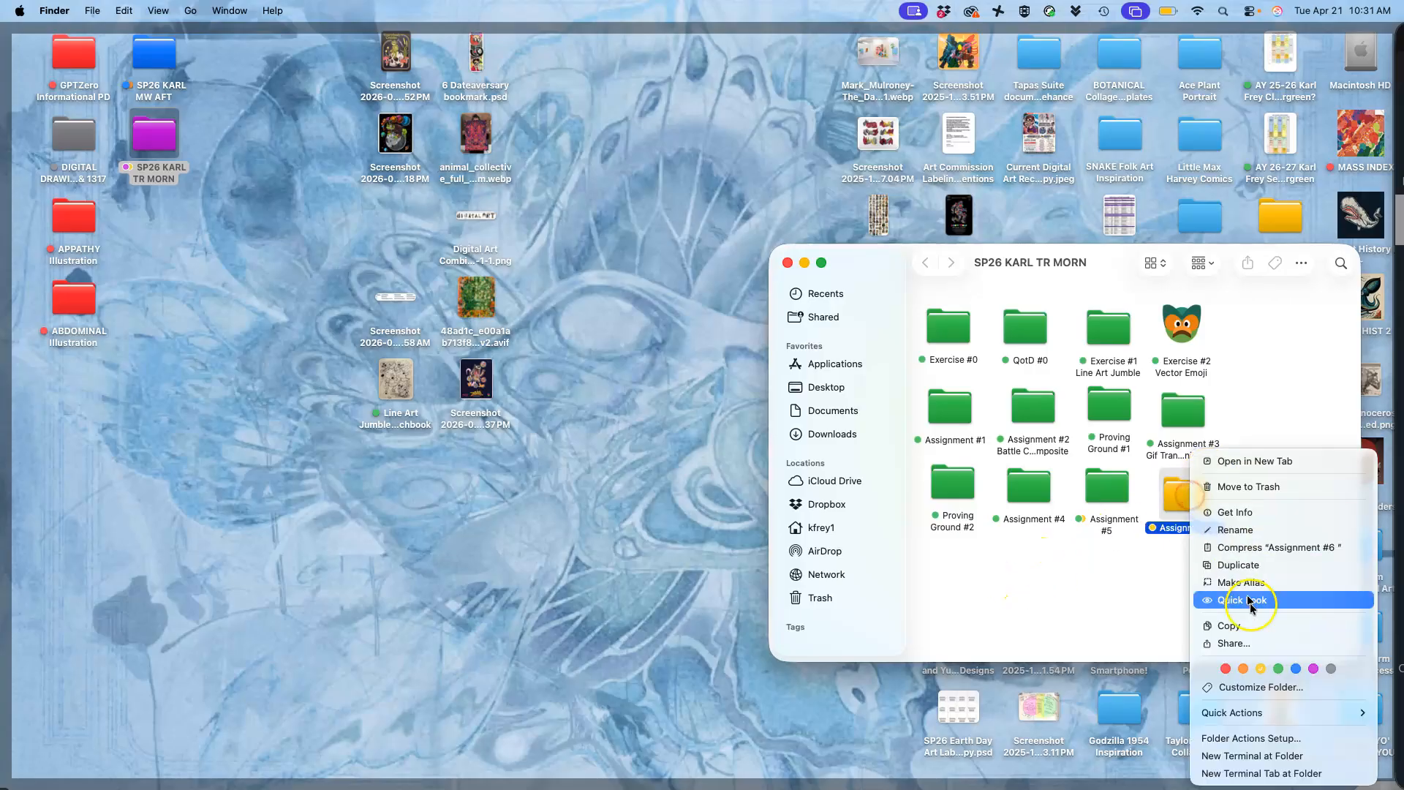
{"action": "left_click", "coordinate": [1277, 670]}
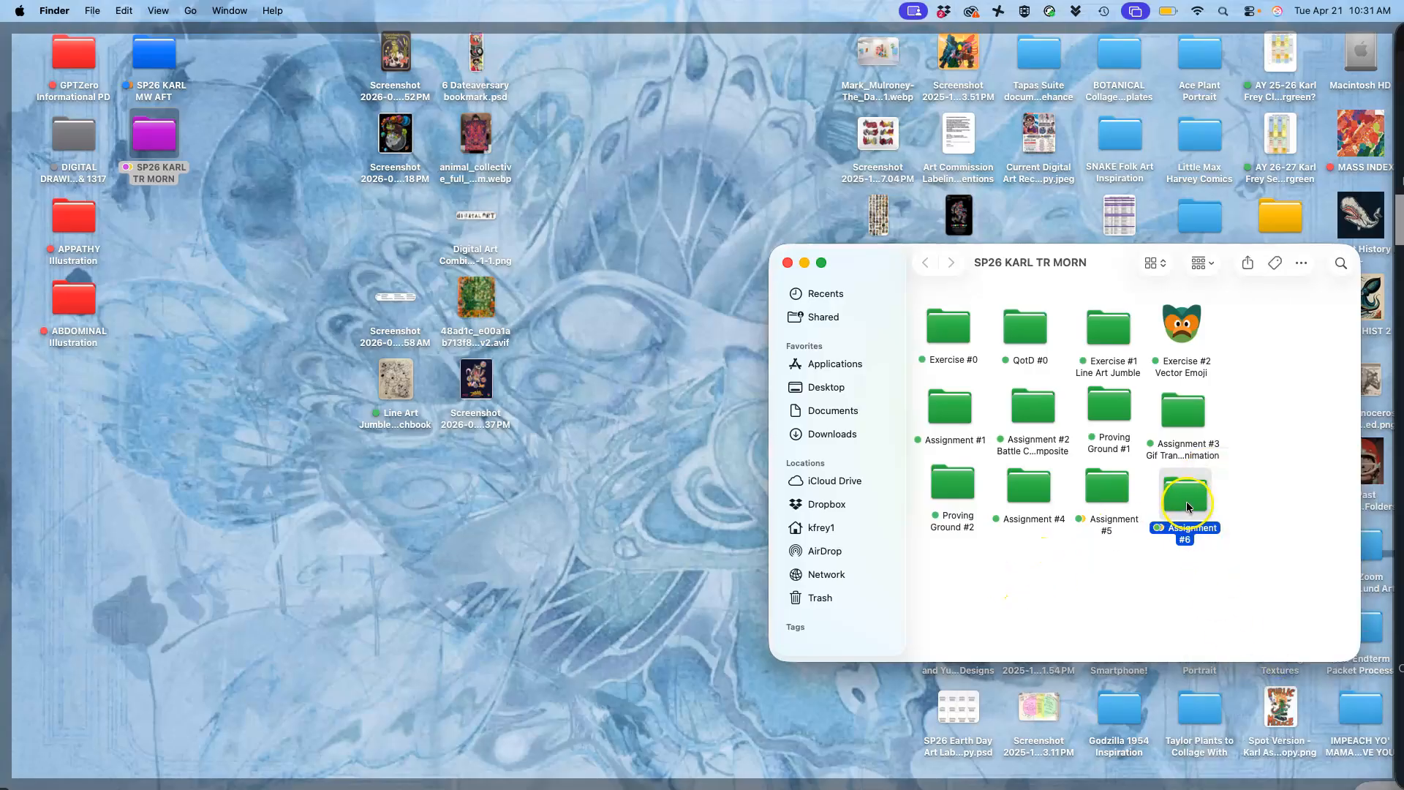
{"action": "right_click", "coordinate": [1183, 499]}
{"action": "left_click", "coordinate": [1258, 670]}
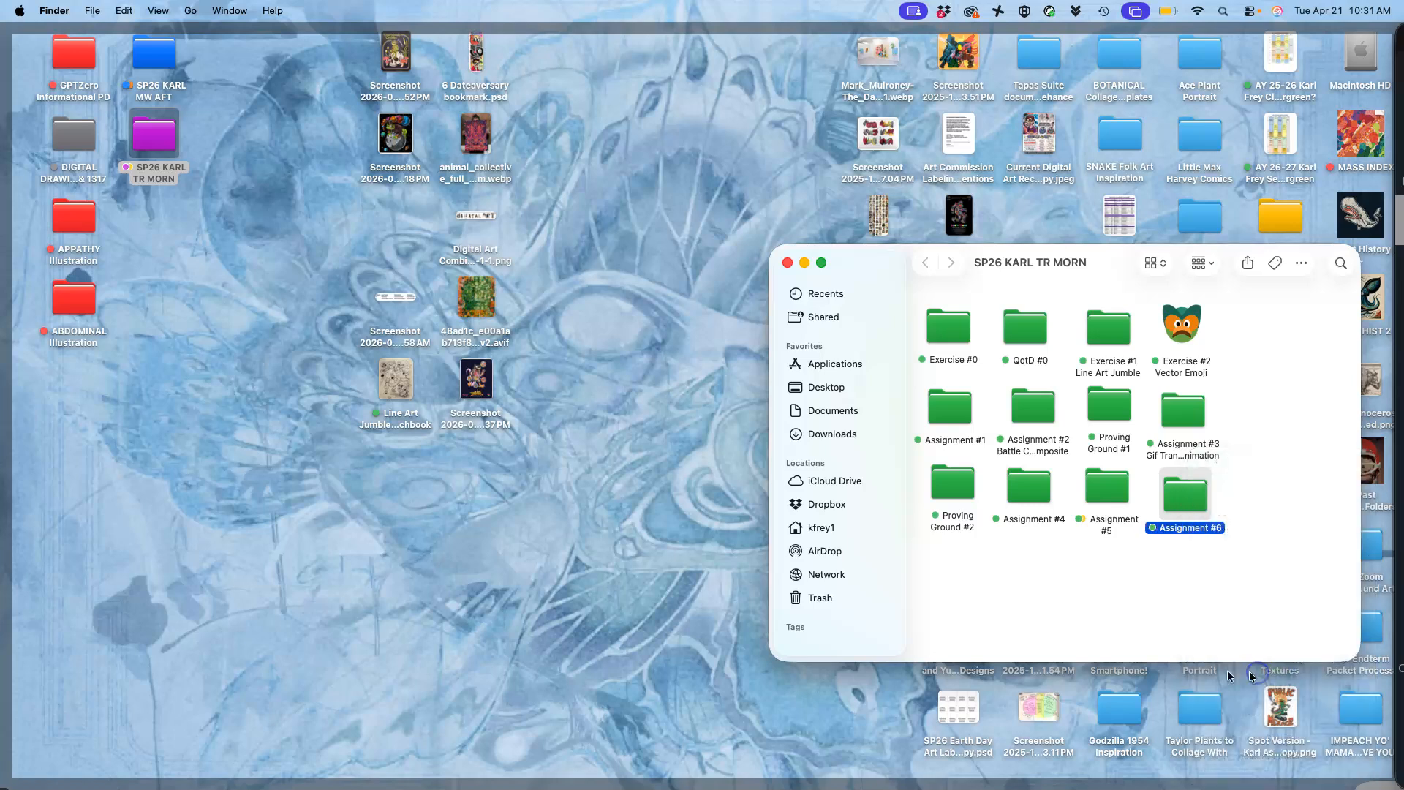
- Create a folder named "assignment #7" below the Proving Ground #2 folder and tag it yellow
{"action": "right_click", "coordinate": [958, 598]}
{"action": "left_click", "coordinate": [981, 606]}
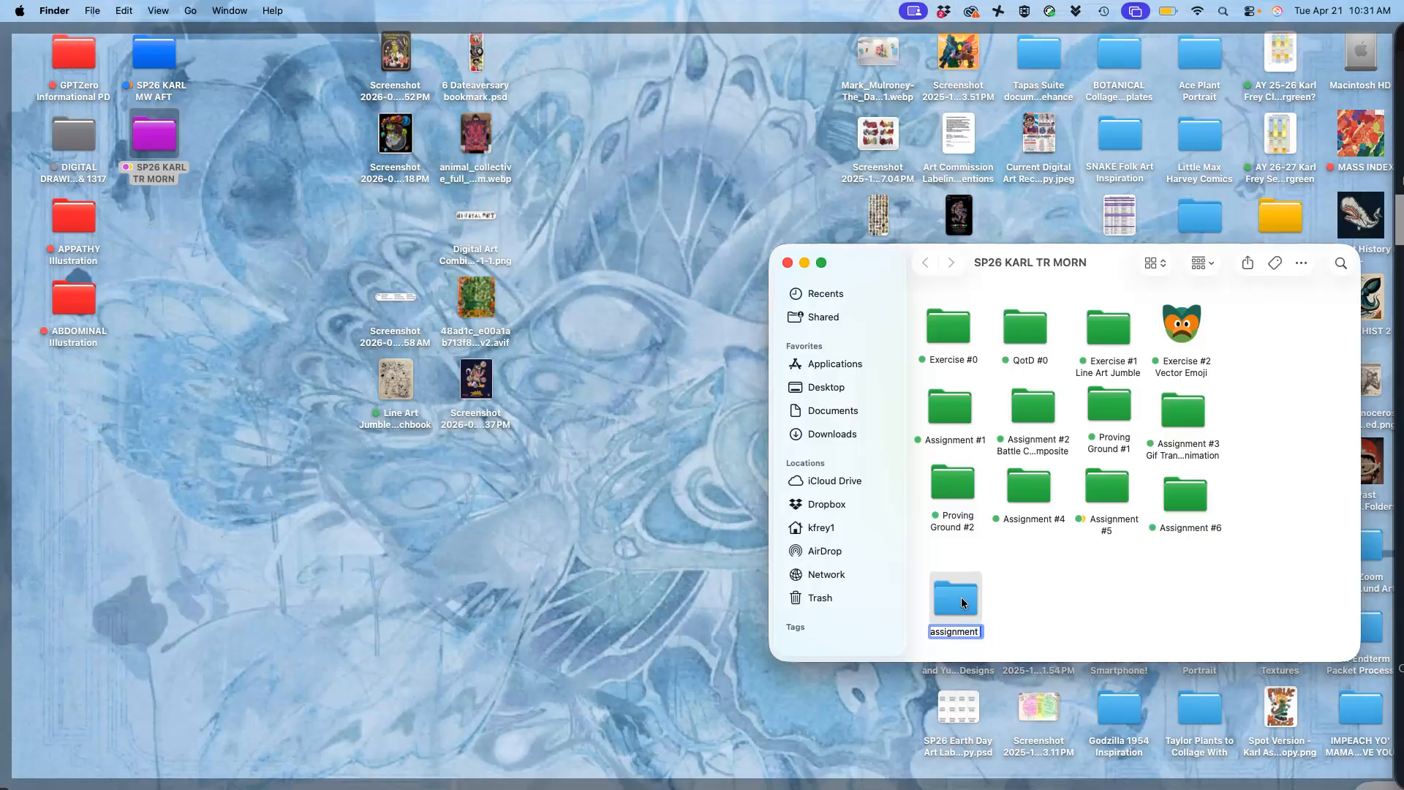
{"action": "left_click", "coordinate": [1021, 594]}
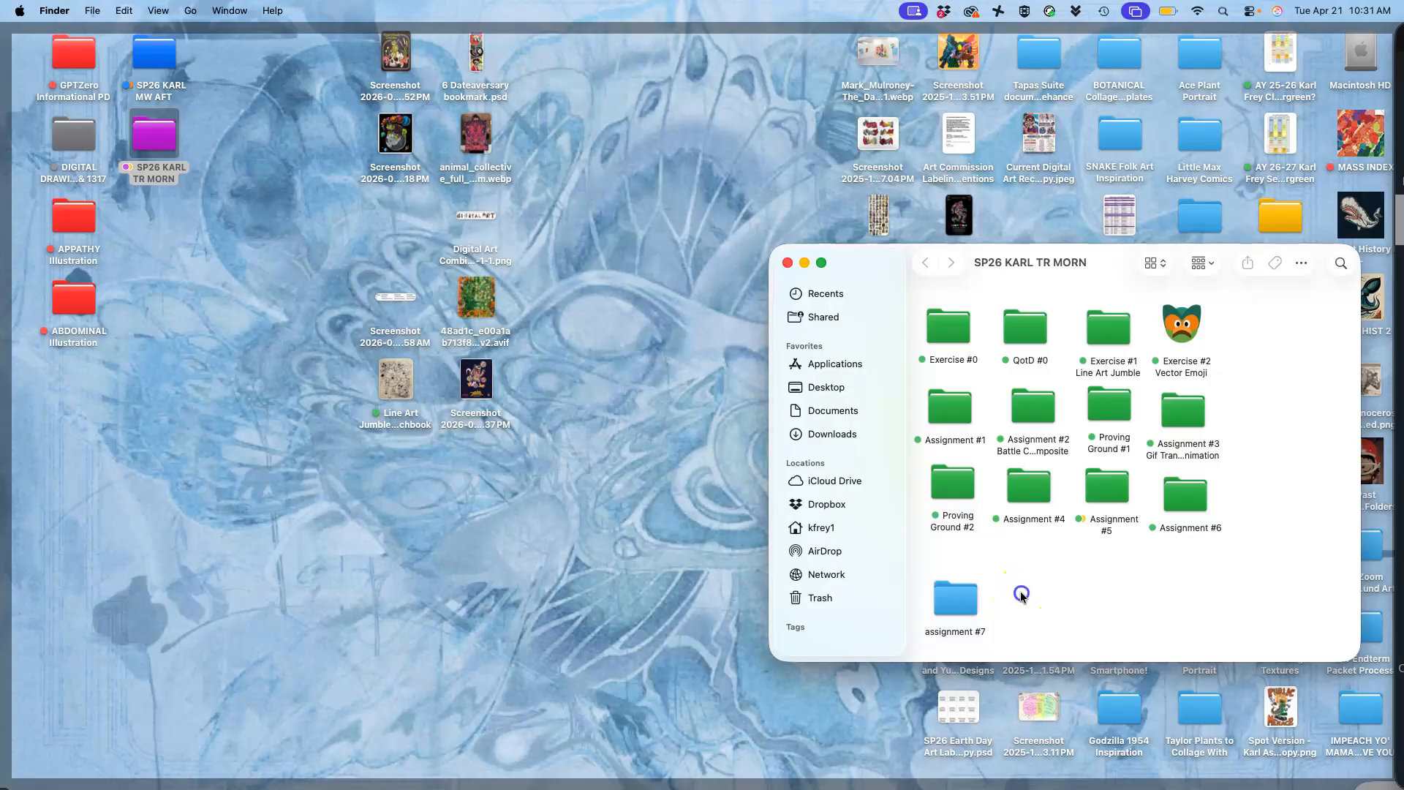
{"action": "left_click_drag", "start_coordinate": [971, 610], "coordinate": [980, 579]}
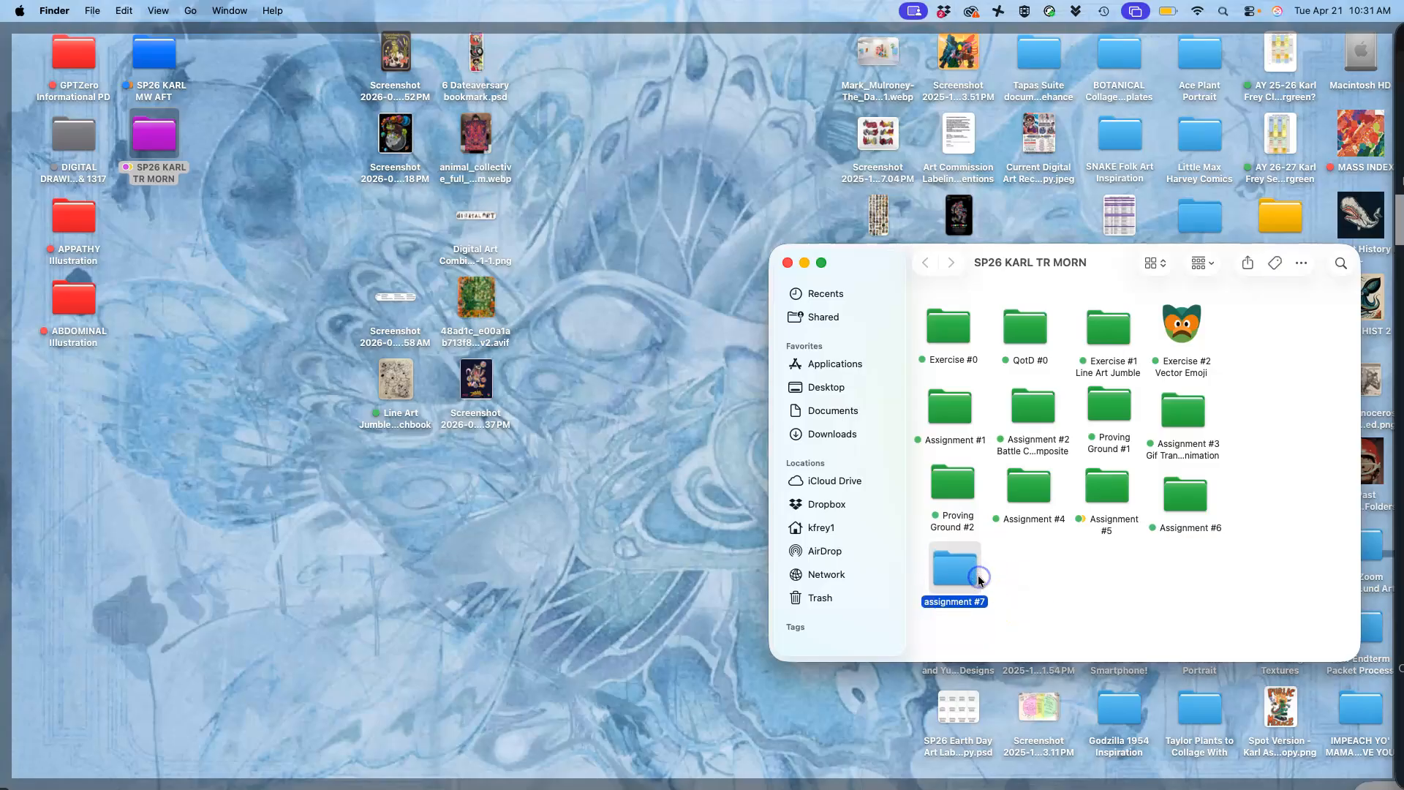
{"action": "right_click", "coordinate": [960, 577]}
{"action": "left_click", "coordinate": [1028, 665]}
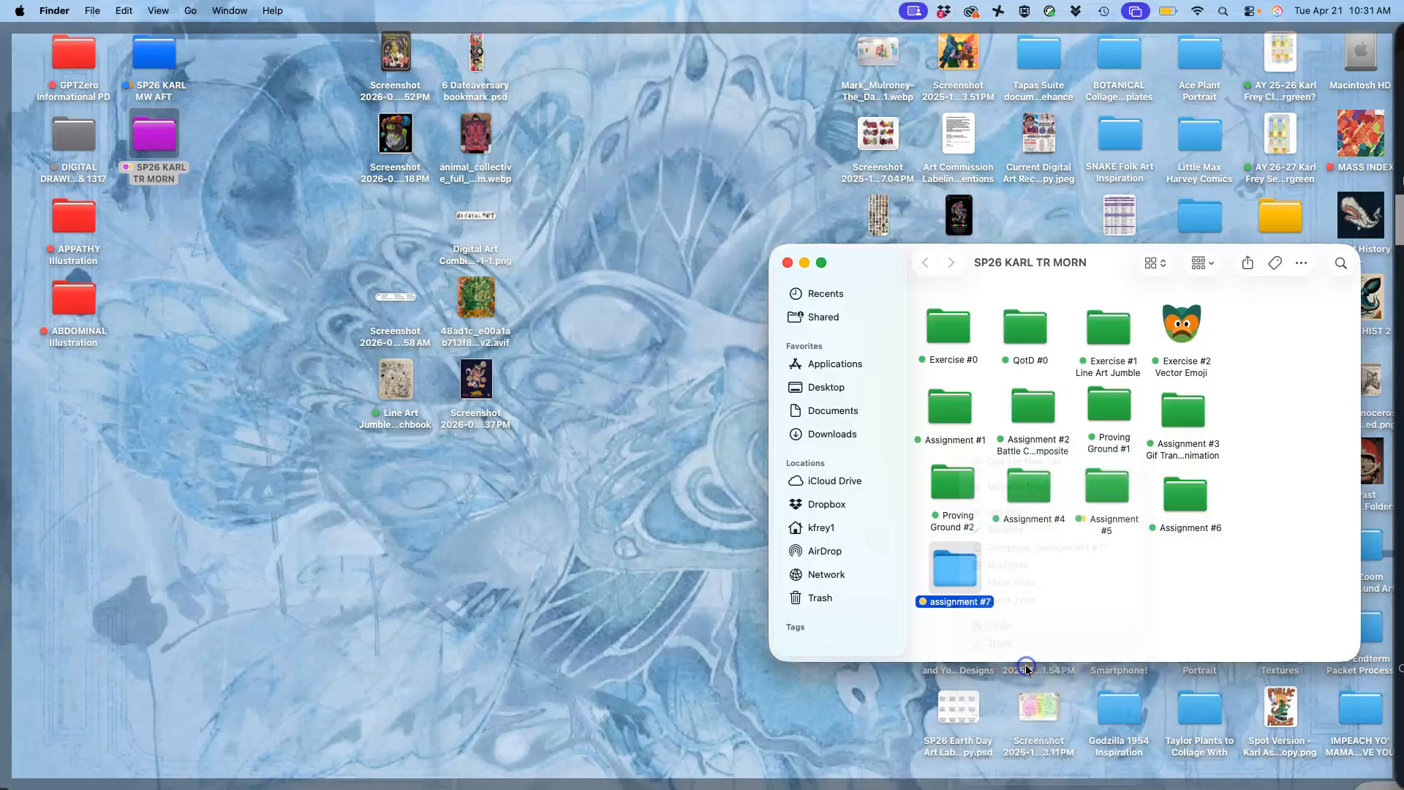
- Open the assignment #7 folder and place its window beside the reference images in the Assignment #7 discussion
{"action": "double_click", "coordinate": [960, 575]}
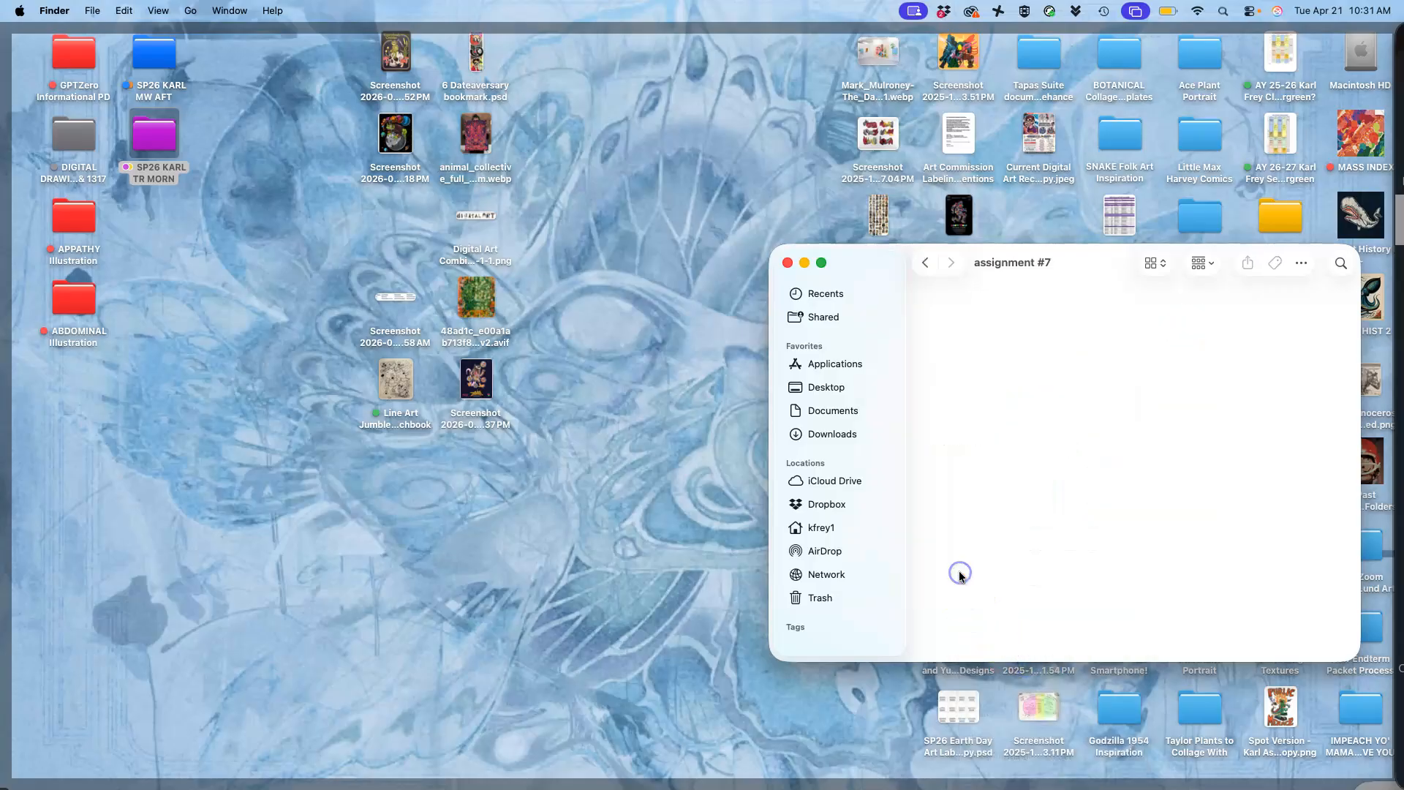
{"action": "key", "text": "F11"}
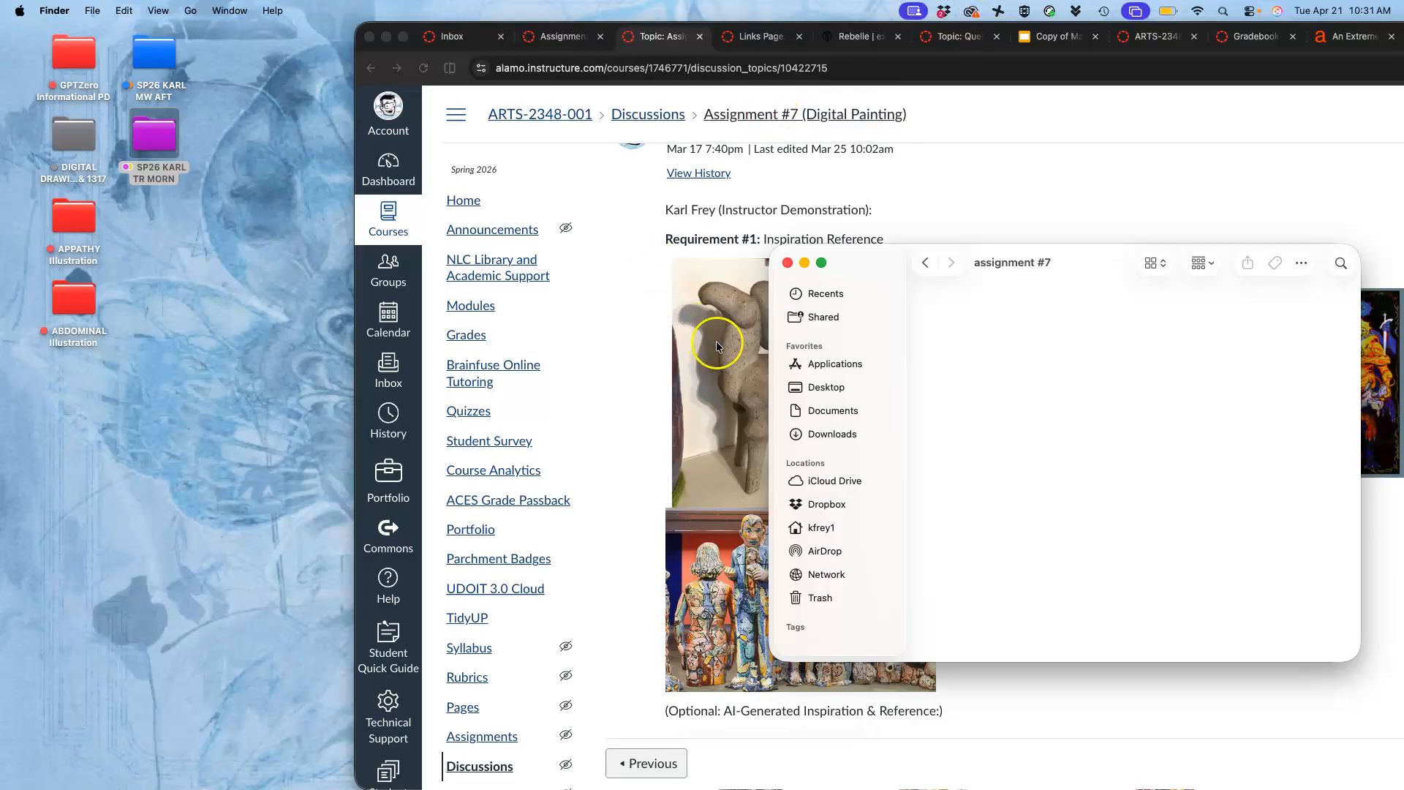
{"action": "left_click_drag", "start_coordinate": [863, 260], "coordinate": [55, 358]}
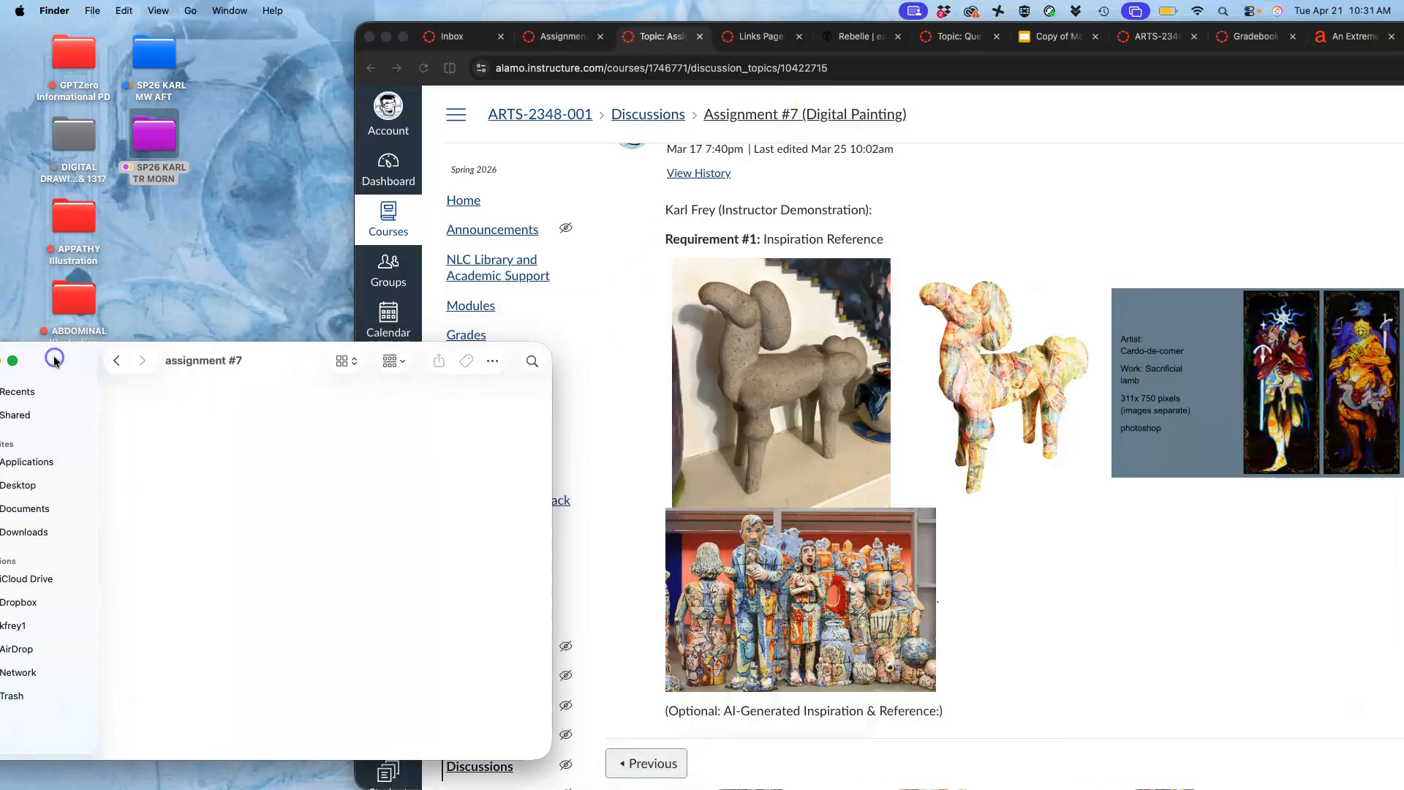
- Copy the four inspiration reference images under Requirement #1 from the discussion post into the assignment #7 folder
{"action": "left_click_drag", "start_coordinate": [774, 376], "coordinate": [598, 444]}
{"action": "mouse_move", "coordinate": [813, 390]}
{"action": "left_mouse_down"}
{"action": "mouse_move", "coordinate": [381, 469]}
{"action": "mouse_move", "coordinate": [173, 484]}
{"action": "mouse_move", "coordinate": [149, 418]}
{"action": "left_mouse_up"}
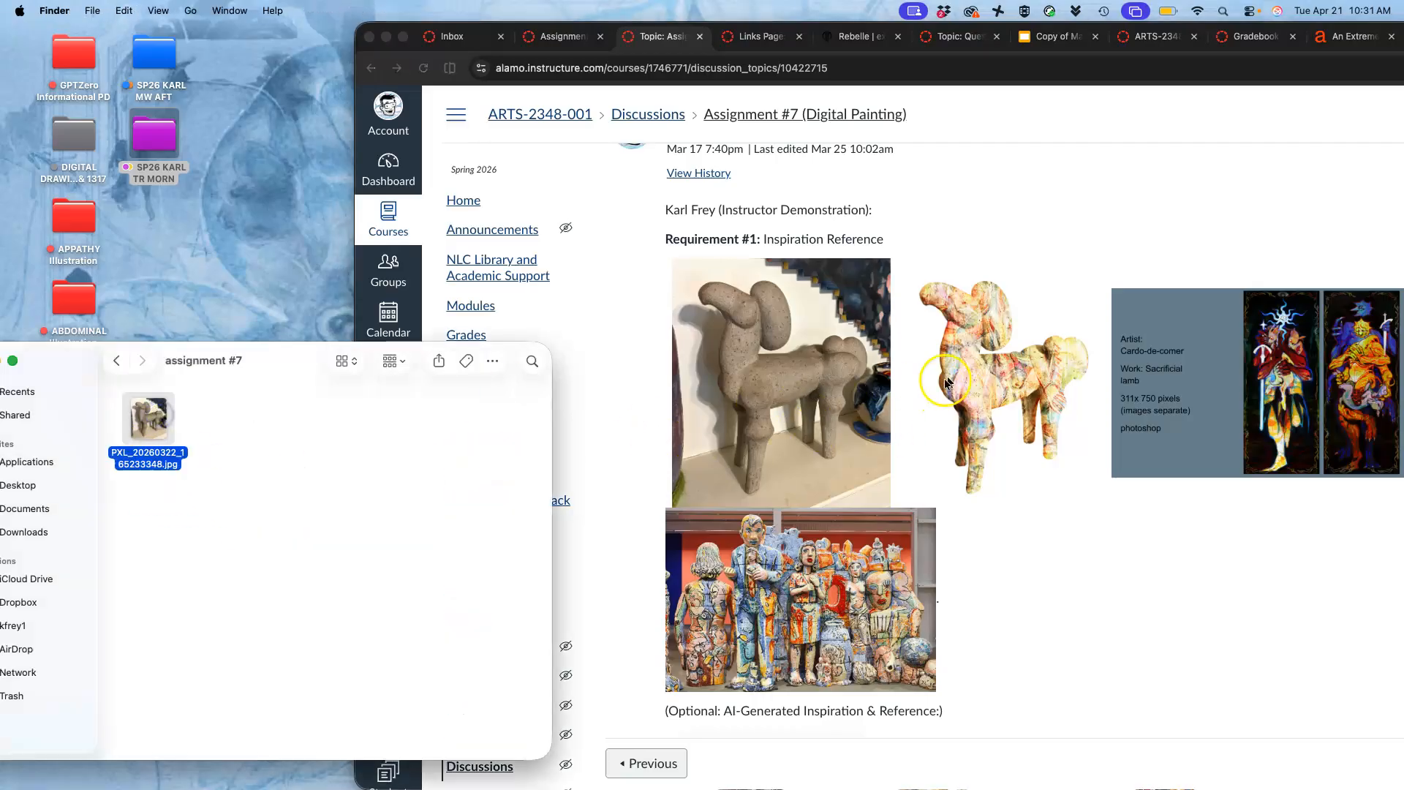
{"action": "left_click", "coordinate": [992, 367]}
{"action": "mouse_move", "coordinate": [682, 501]}
{"action": "left_mouse_down"}
{"action": "mouse_move", "coordinate": [577, 468]}
{"action": "mouse_move", "coordinate": [219, 453]}
{"action": "mouse_move", "coordinate": [237, 442]}
{"action": "left_mouse_up"}
{"action": "mouse_move", "coordinate": [1284, 354]}
{"action": "left_mouse_down"}
{"action": "mouse_move", "coordinate": [574, 548]}
{"action": "mouse_move", "coordinate": [292, 585]}
{"action": "mouse_move", "coordinate": [183, 542]}
{"action": "left_mouse_up"}
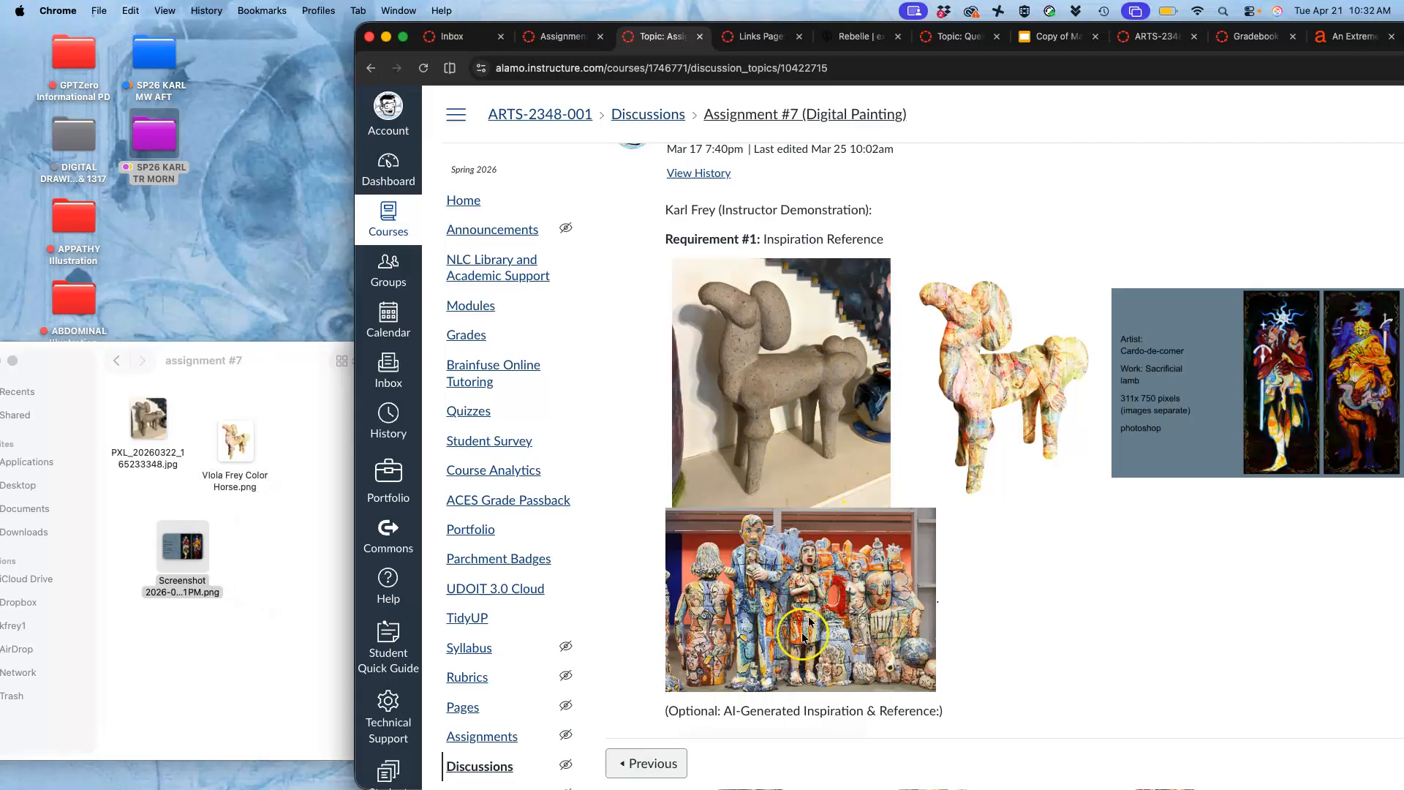
{"action": "left_click_drag", "start_coordinate": [799, 618], "coordinate": [297, 578]}
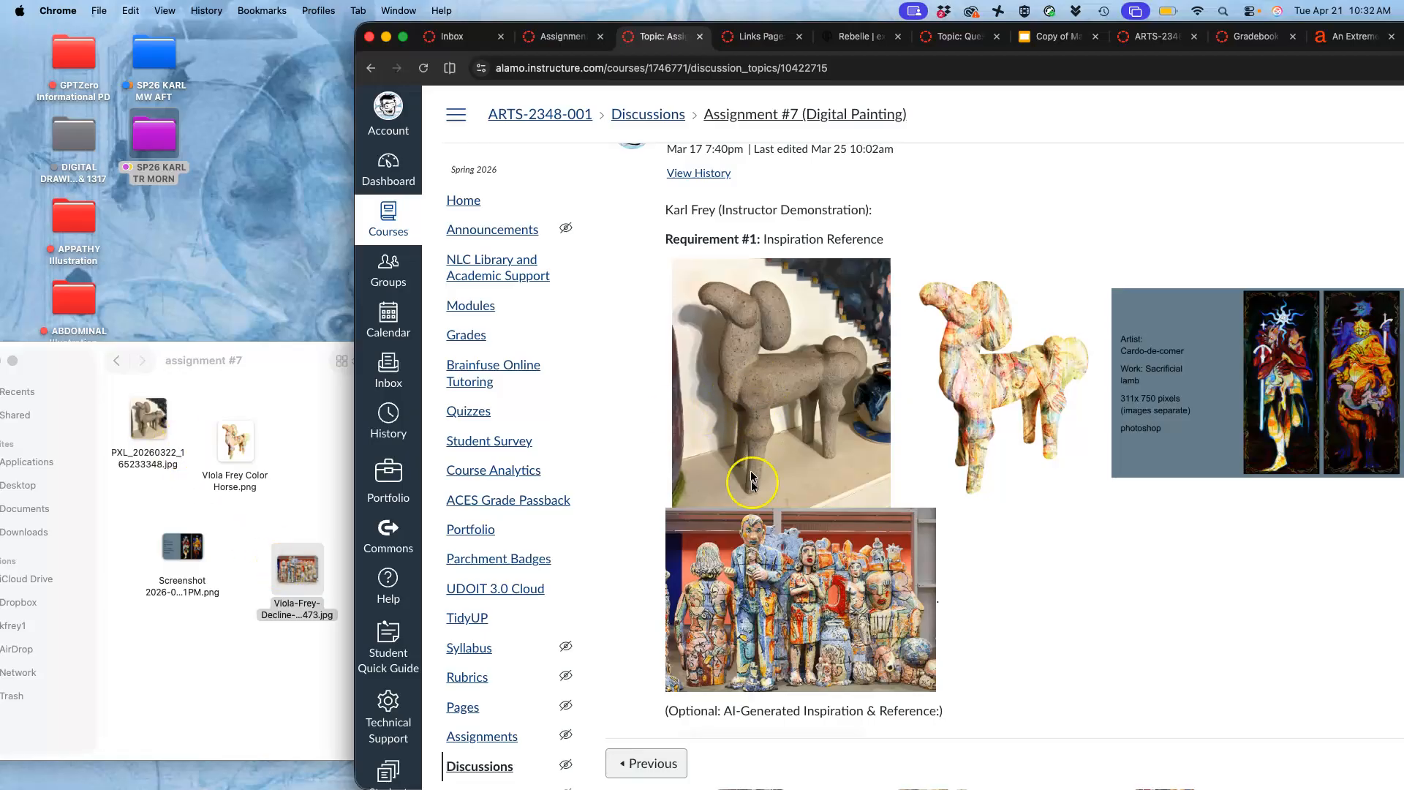
- Capture a screenshot of the three AI-generated horse images and save it into the assignment #7 folder
{"action": "scroll", "coordinate": [757, 499], "scroll_direction": "down", "scroll_amount": 5}
{"action": "left_click_drag", "start_coordinate": [735, 504], "coordinate": [692, 533]}
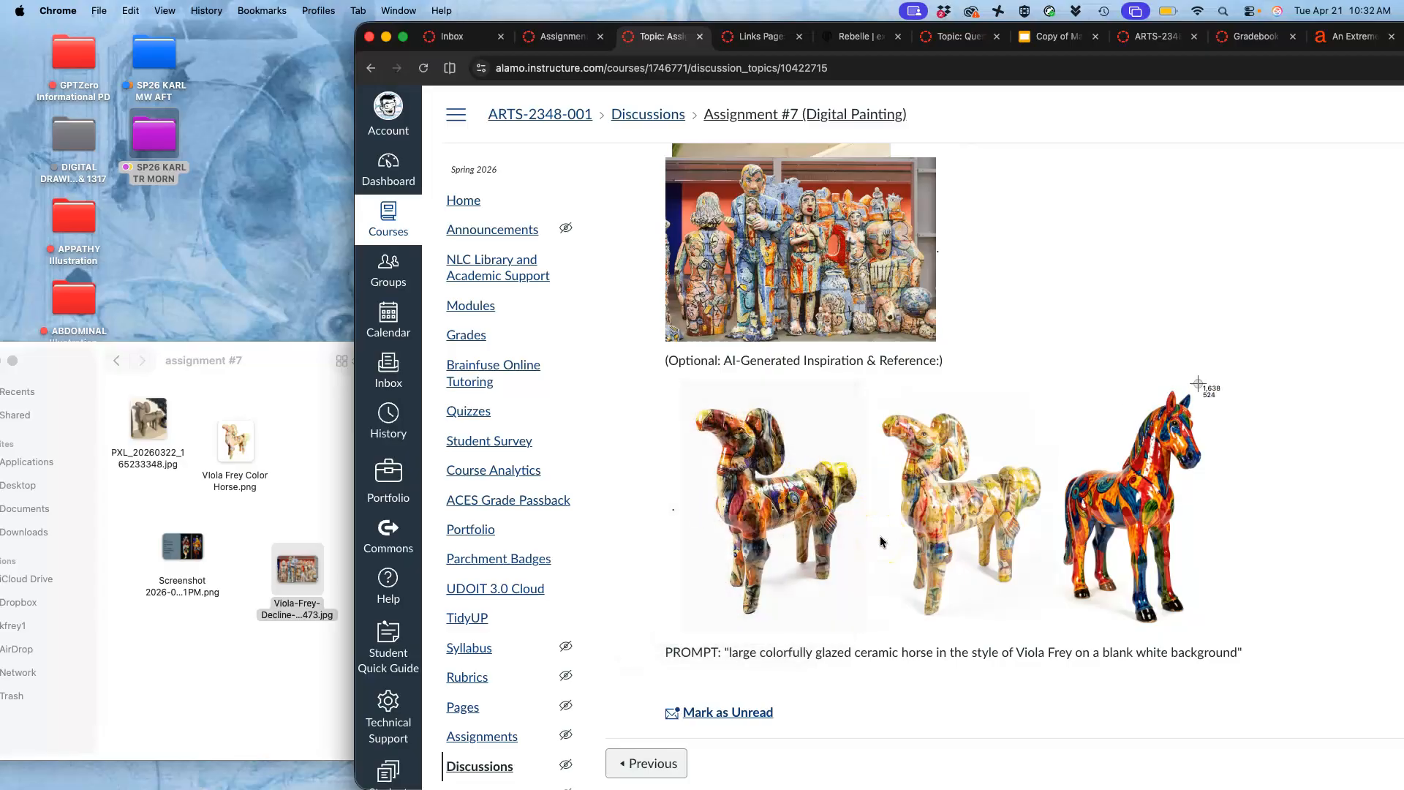
{"action": "left_click_drag", "start_coordinate": [1222, 376], "coordinate": [658, 635]}
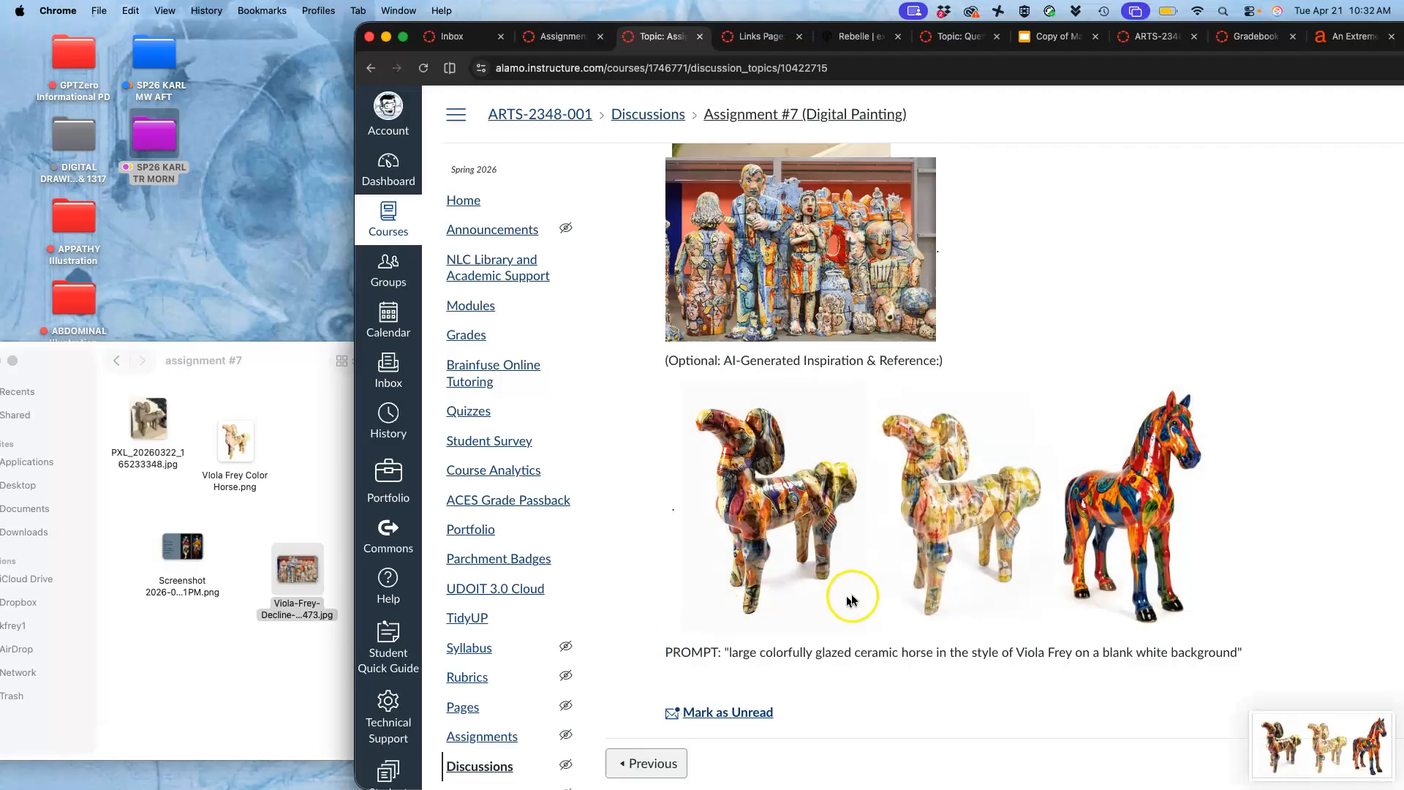
{"action": "left_click_drag", "start_coordinate": [1285, 753], "coordinate": [235, 670]}
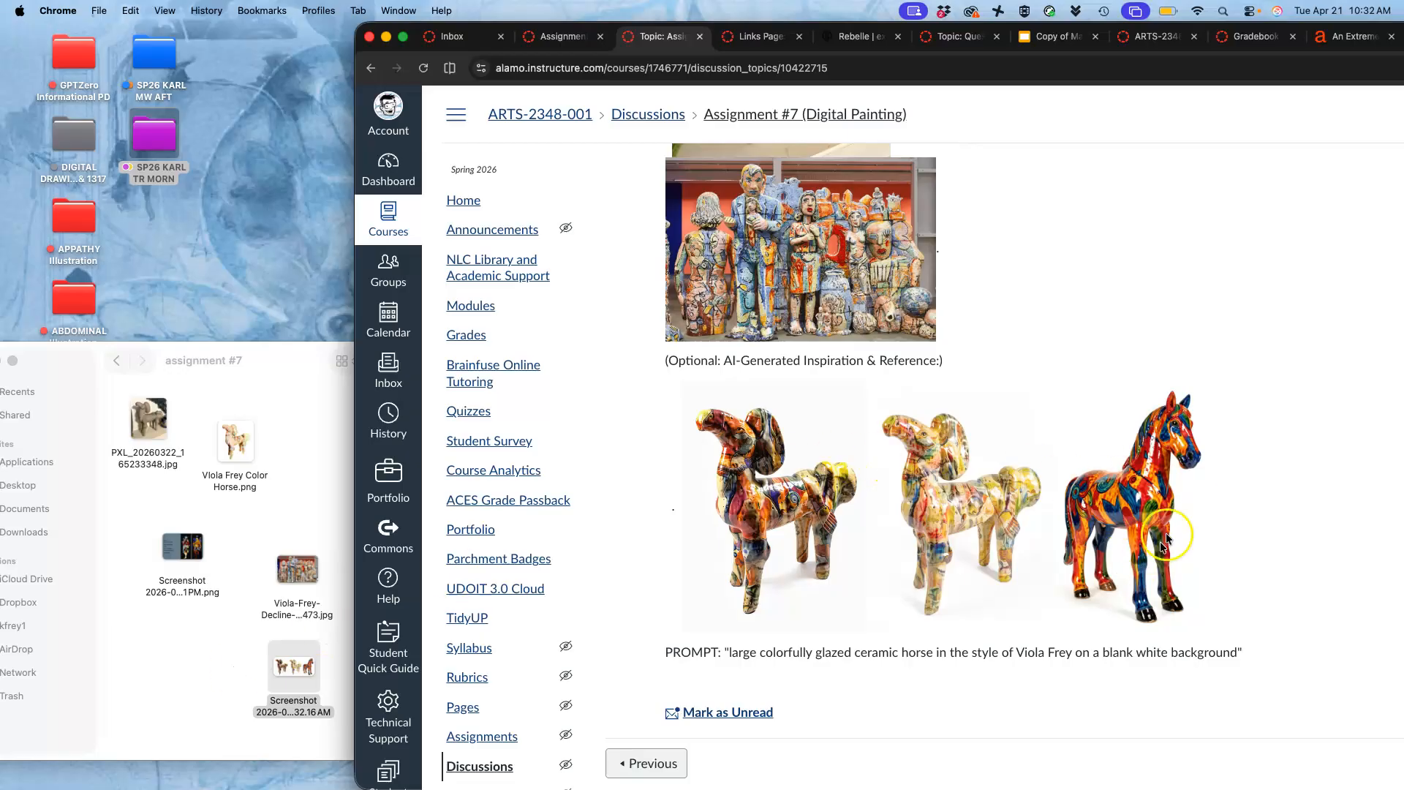
- Enlarge the discussion page to 125% and compare the AI-generated horses with the inspiration references and the prompt
{"action": "key", "text": "super+equal"}
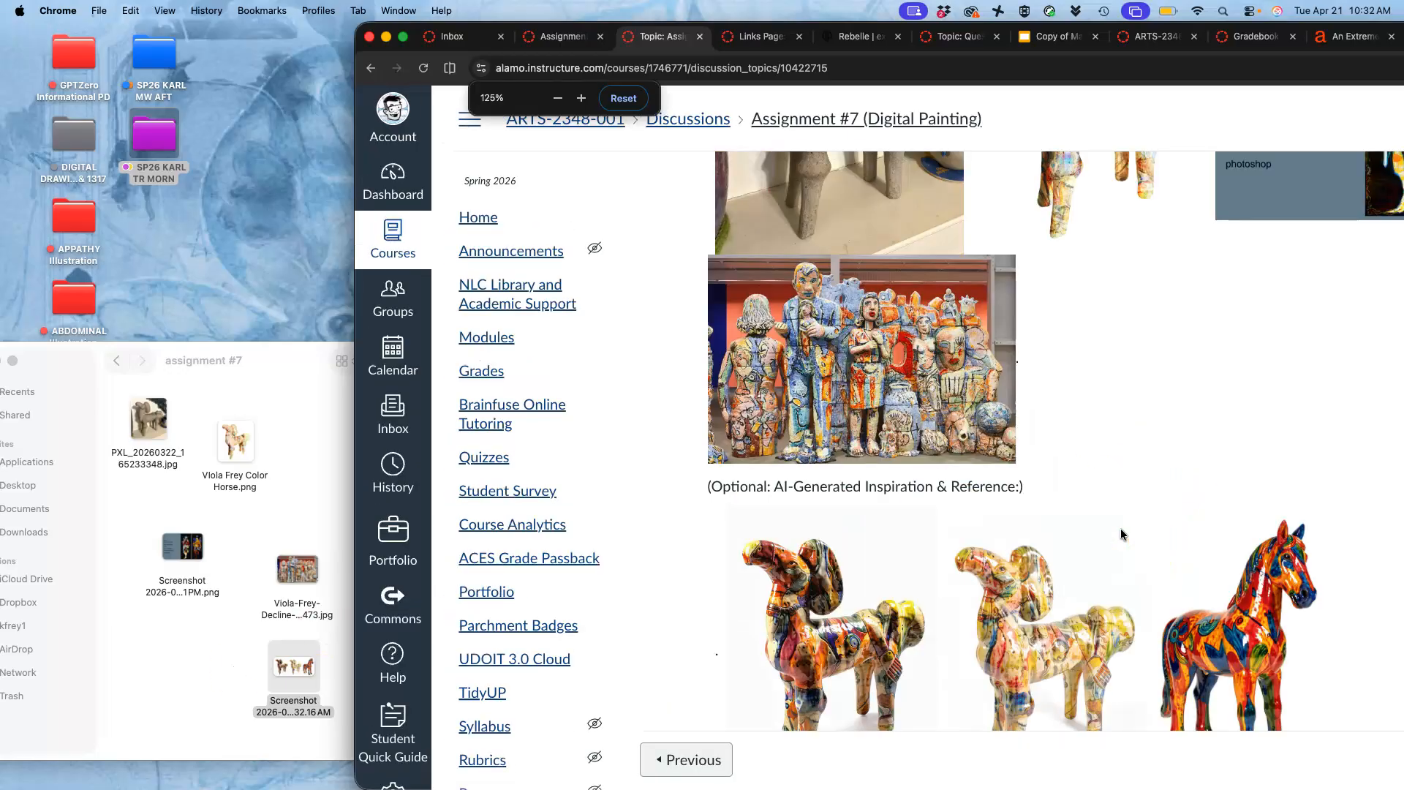
{"action": "scroll", "coordinate": [1120, 528], "scroll_direction": "down", "scroll_amount": 3}
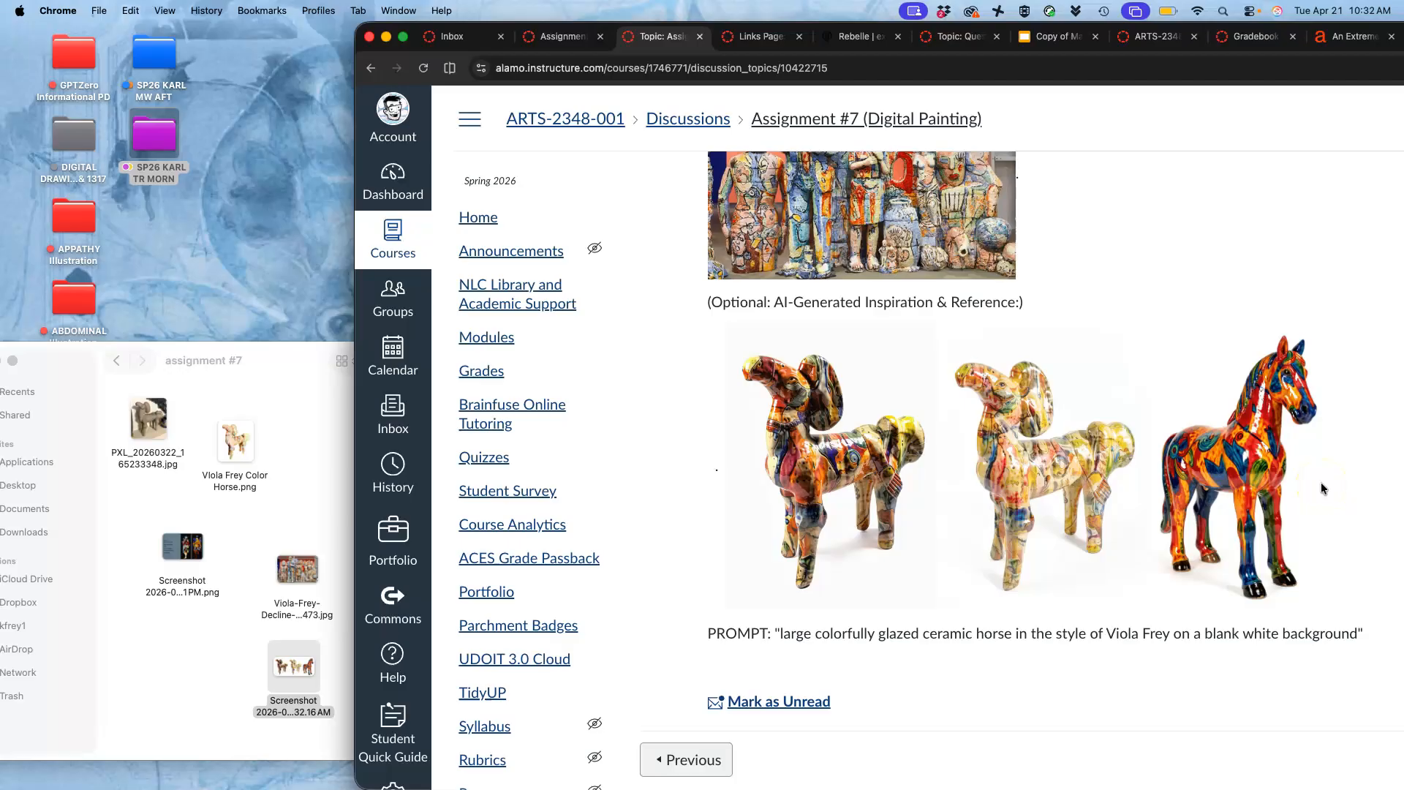
{"action": "scroll", "coordinate": [1321, 484], "scroll_direction": "down", "scroll_amount": 6}
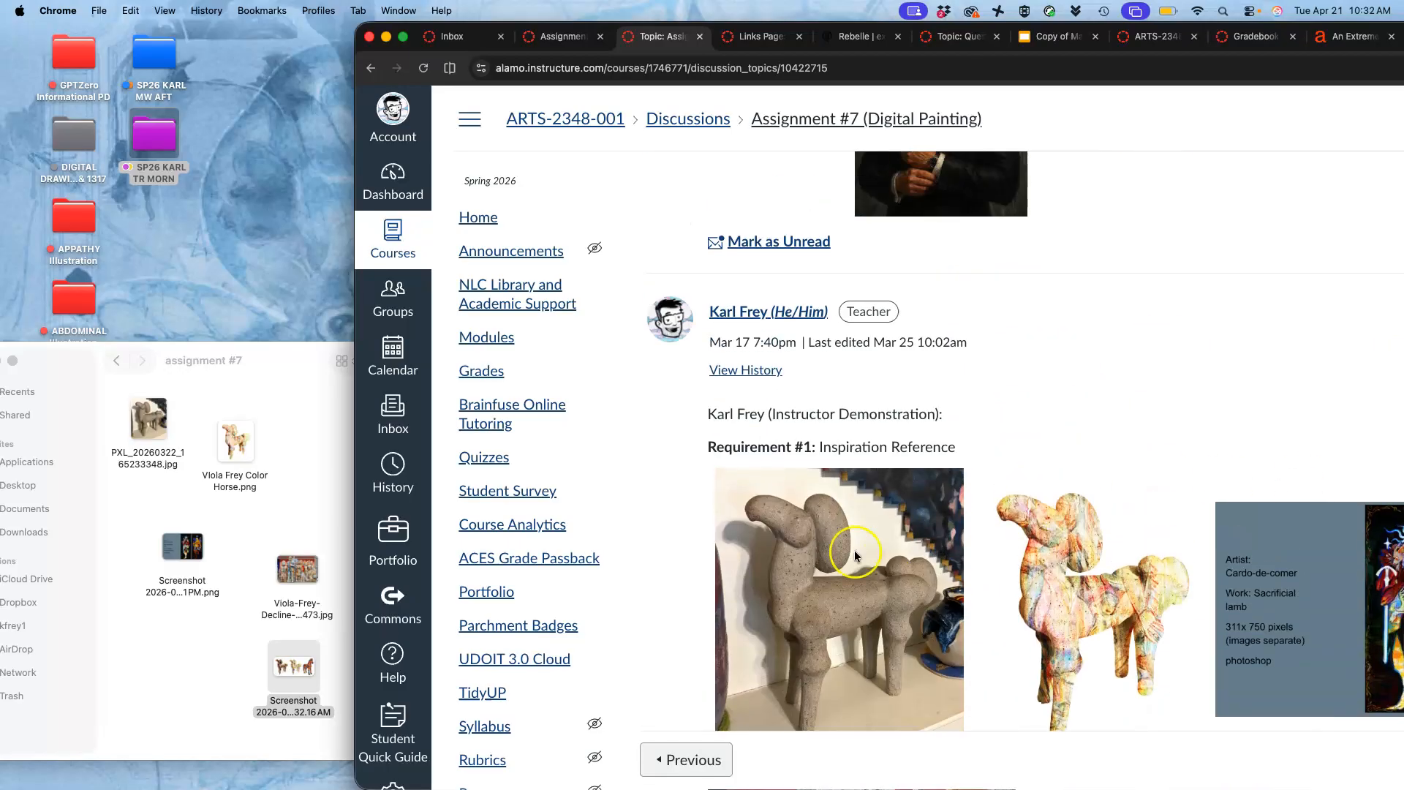
{"action": "scroll", "coordinate": [835, 663], "scroll_direction": "down", "scroll_amount": 8}
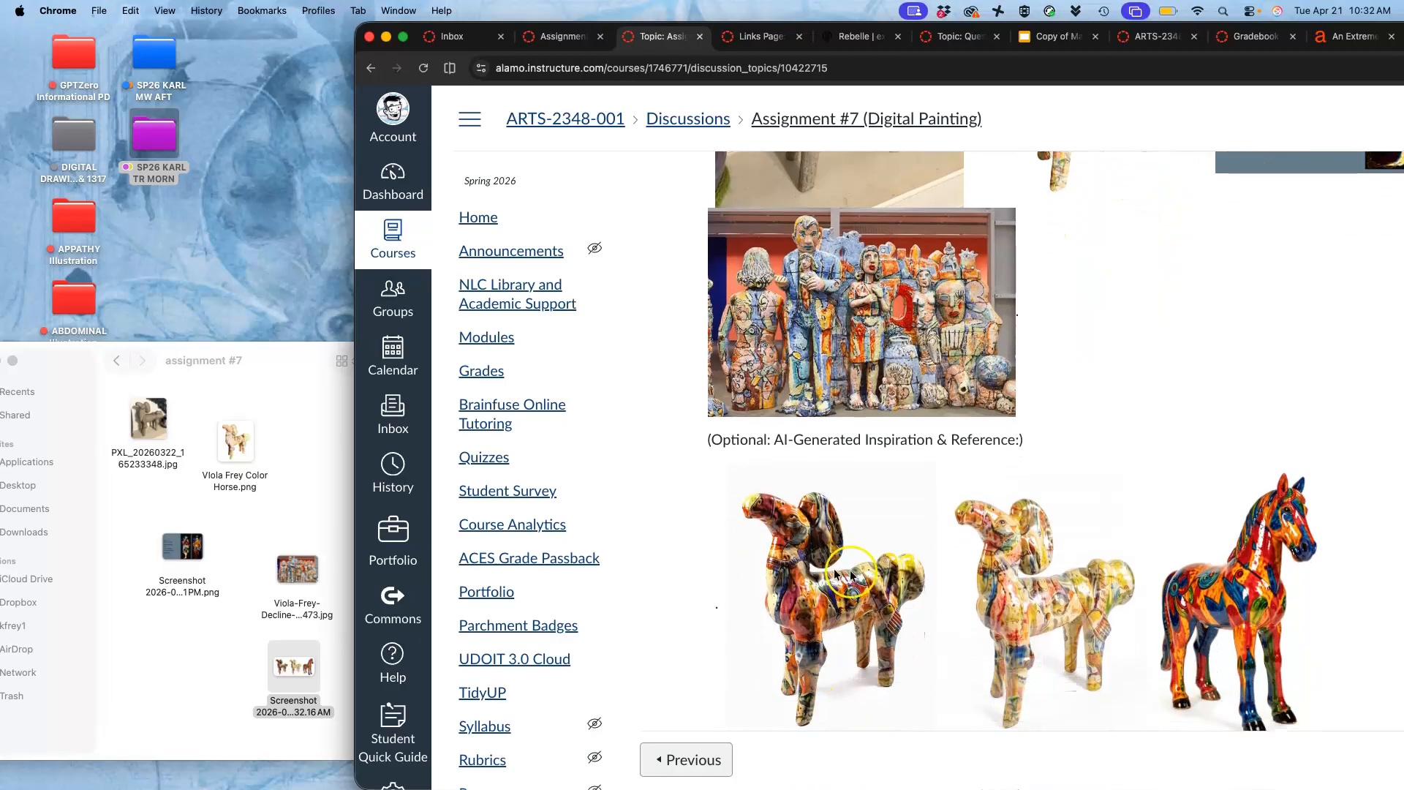
{"action": "scroll", "coordinate": [955, 598], "scroll_direction": "up", "scroll_amount": 3}
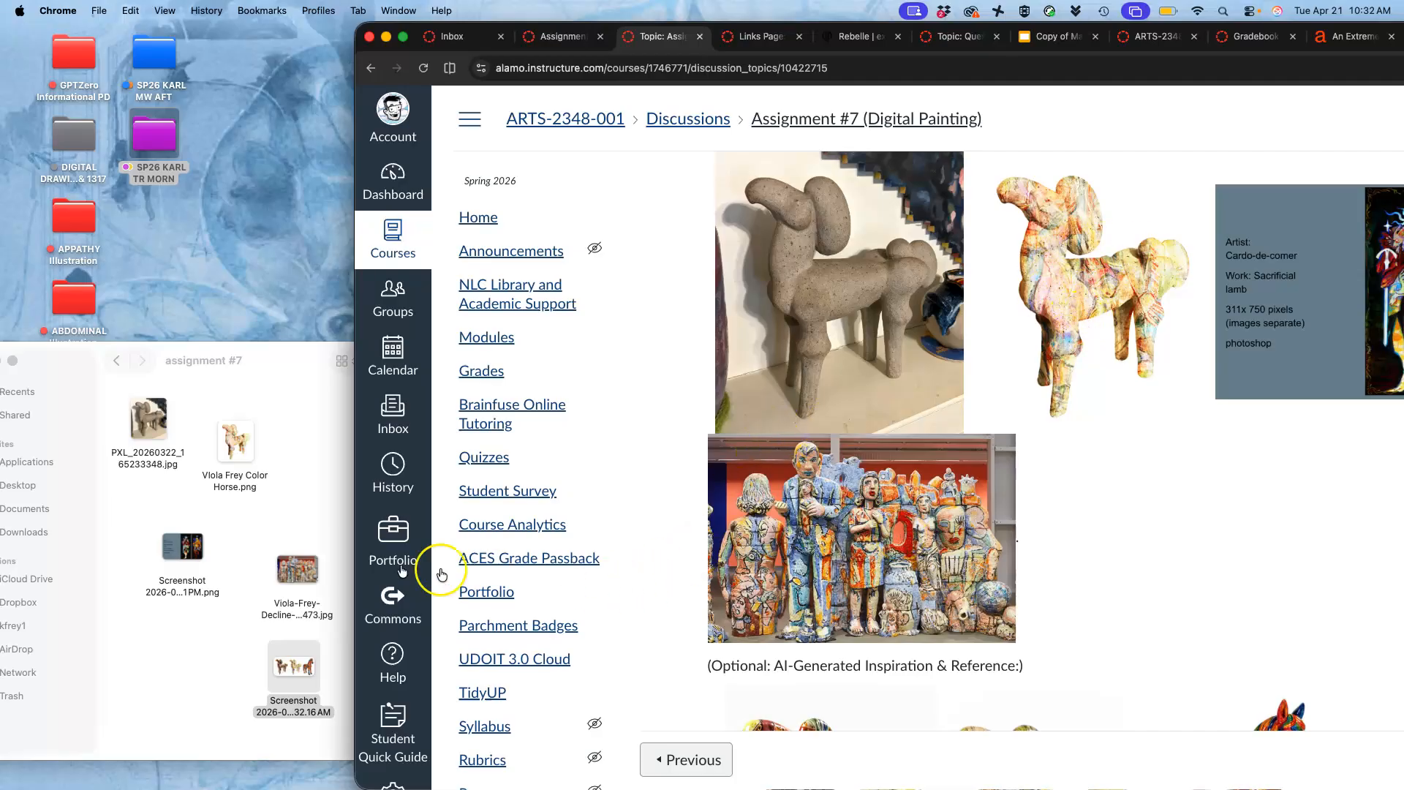
- Move the AI-generated horses screenshot next to the Viola Frey Color Horse image within the assignment #7 folder
{"action": "left_click_drag", "start_coordinate": [305, 658], "coordinate": [307, 455]}
{"action": "left_click", "coordinate": [314, 419]}
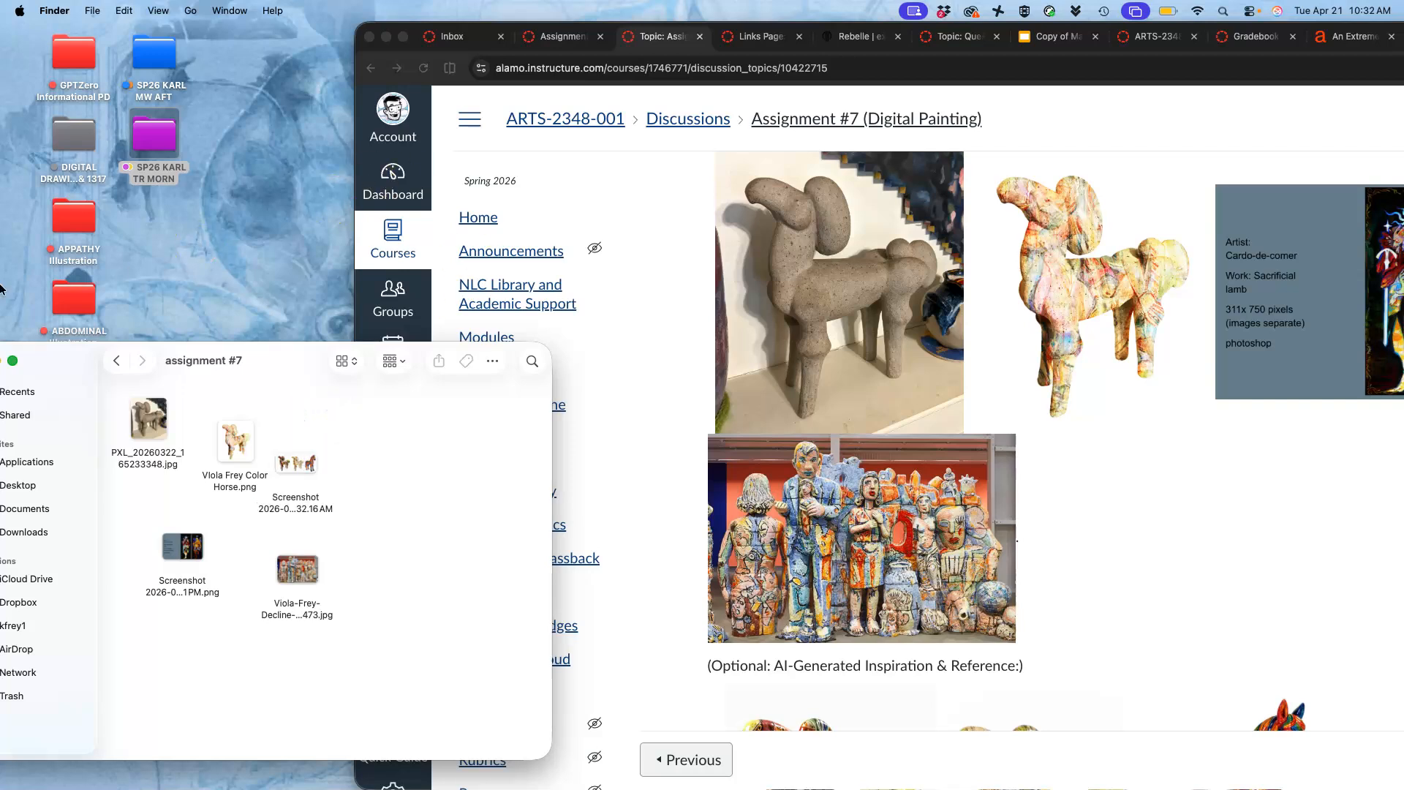
- Switch to Photoshop and start a new document titled with the instructor's first name followed by "Assignment #7 Viola Horse"
{"action": "left_click", "coordinate": [17, 268]}
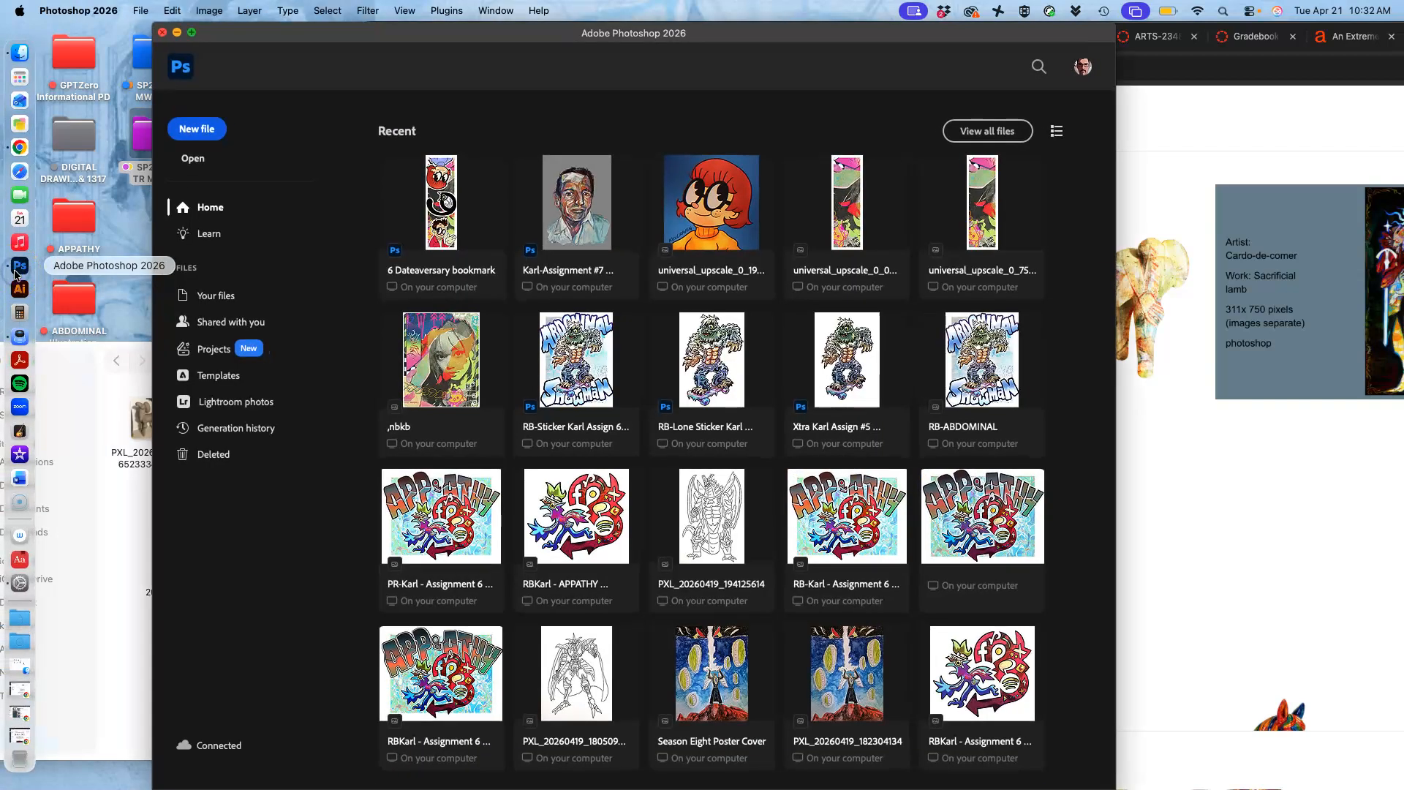
{"action": "left_click", "coordinate": [138, 11]}
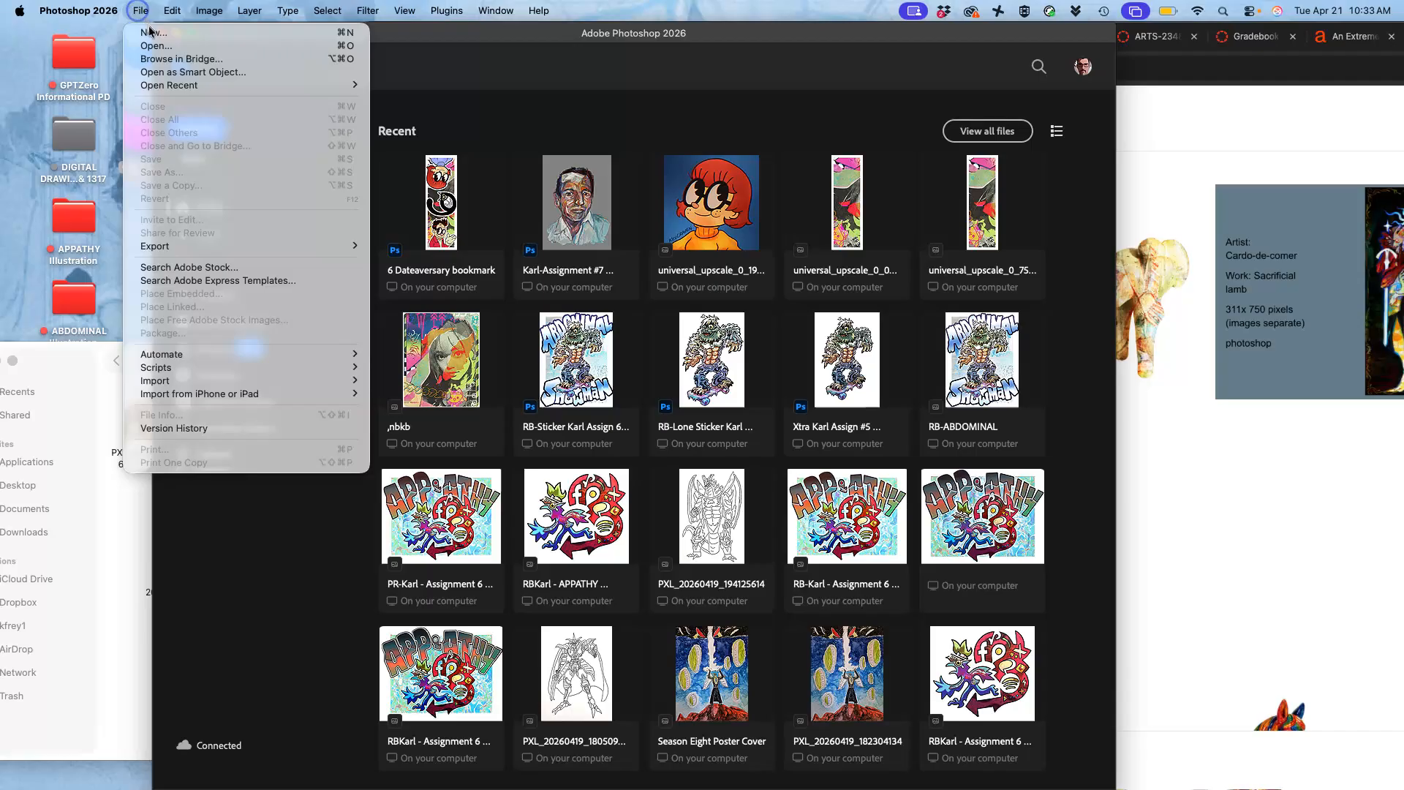
{"action": "left_click", "coordinate": [150, 32]}
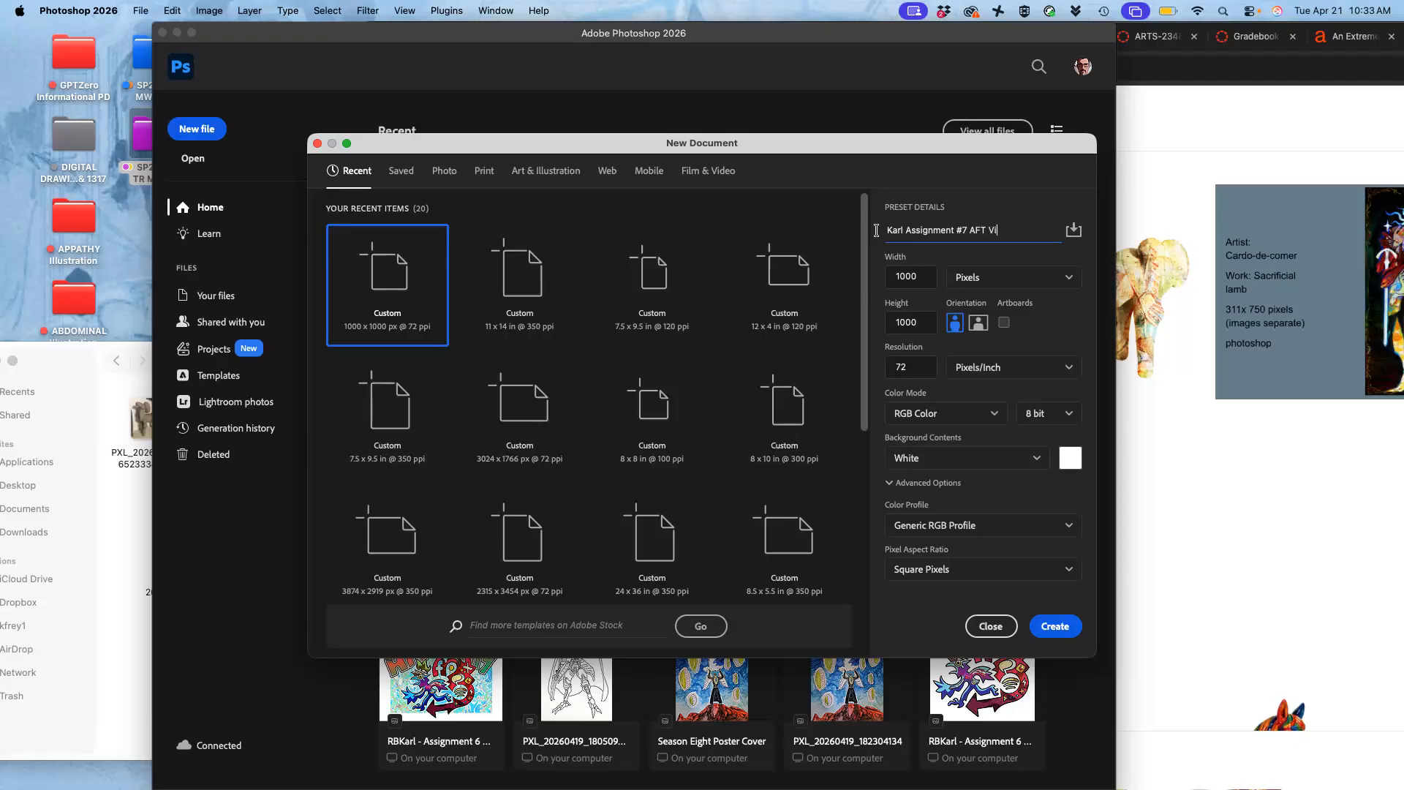
{"action": "type", "text": "e"}
{"action": "left_click_drag", "start_coordinate": [990, 220], "coordinate": [972, 228]}
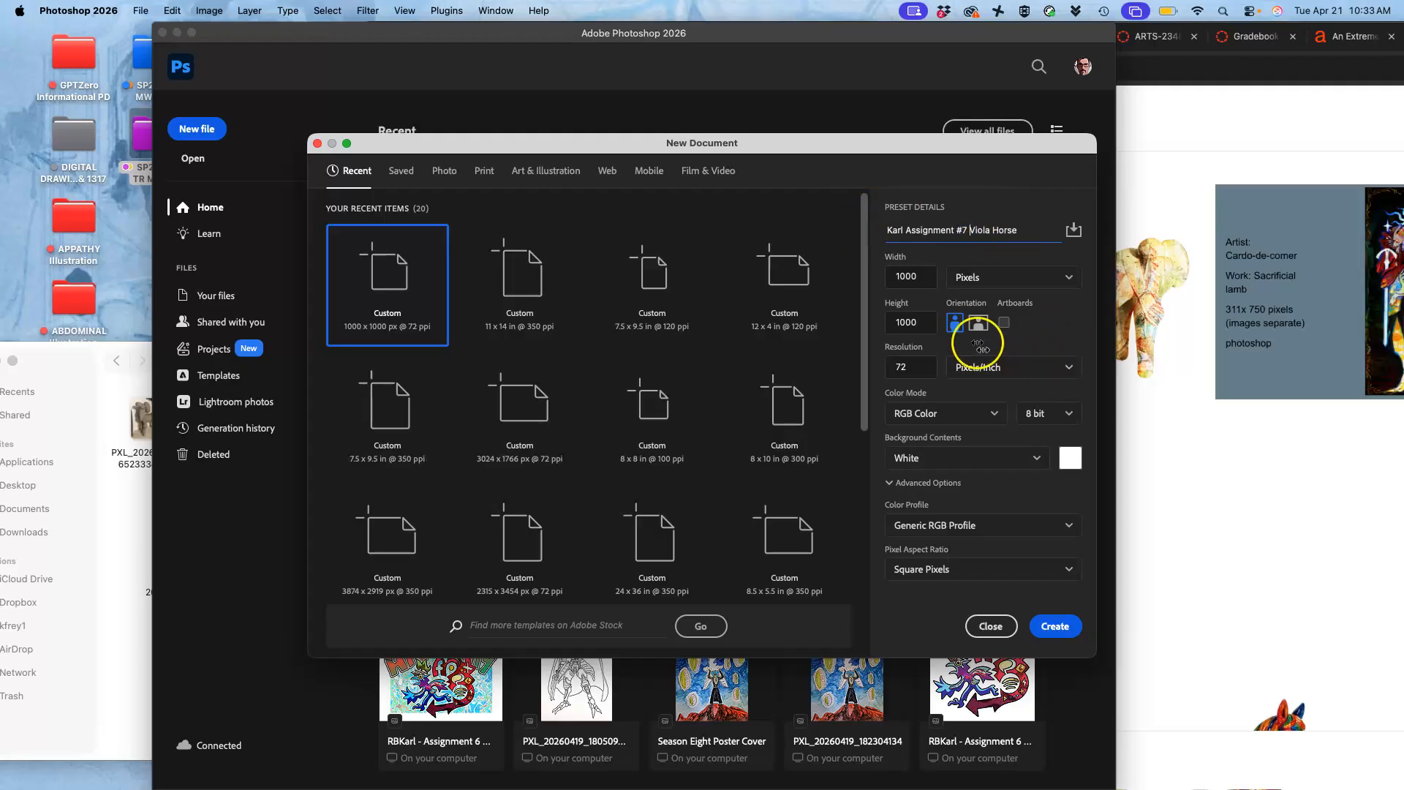
- Set the new document to 14 inches wide, 11 inches high and 350 pixels/inch, and create it
{"action": "left_click", "coordinate": [975, 276]}
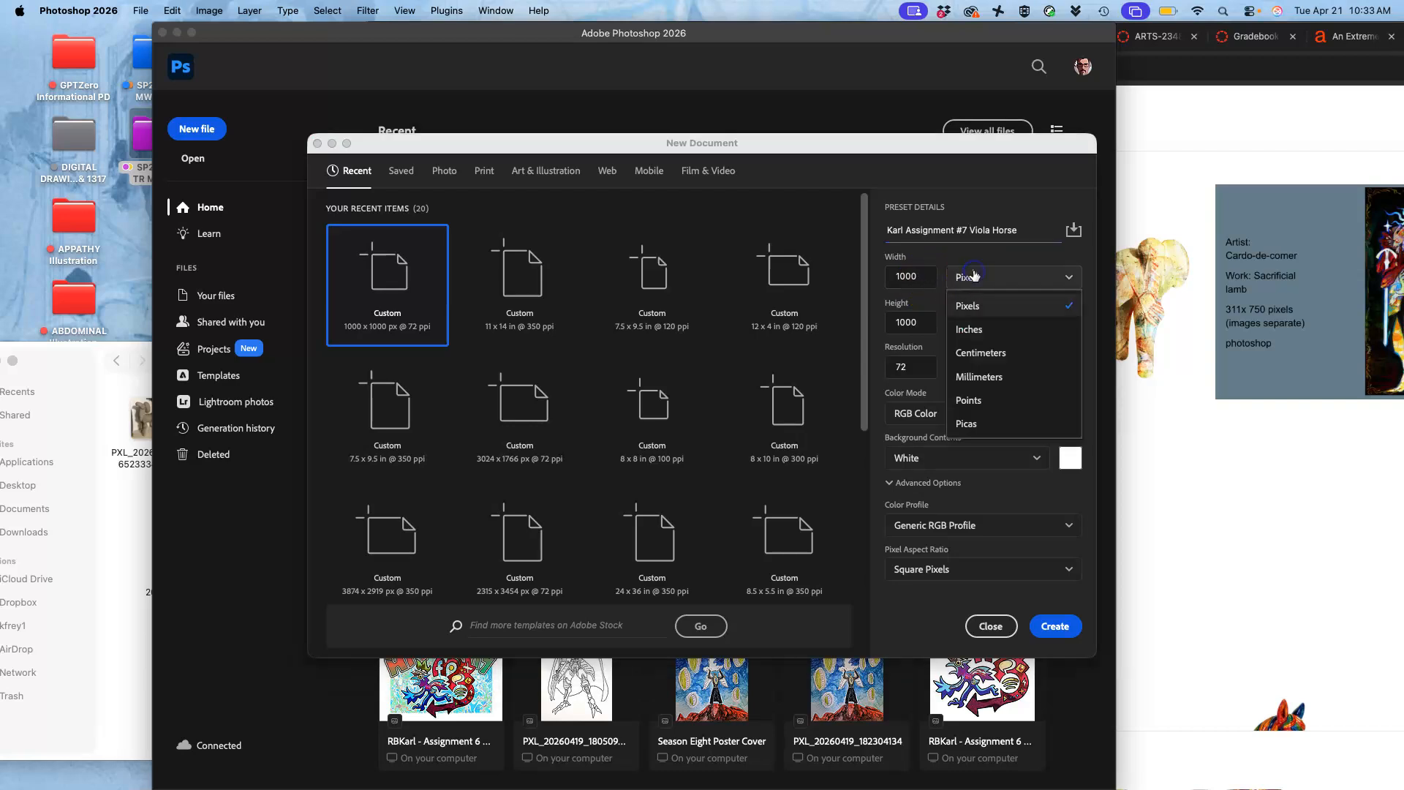
{"action": "left_click", "coordinate": [971, 324]}
{"action": "left_click", "coordinate": [923, 280]}
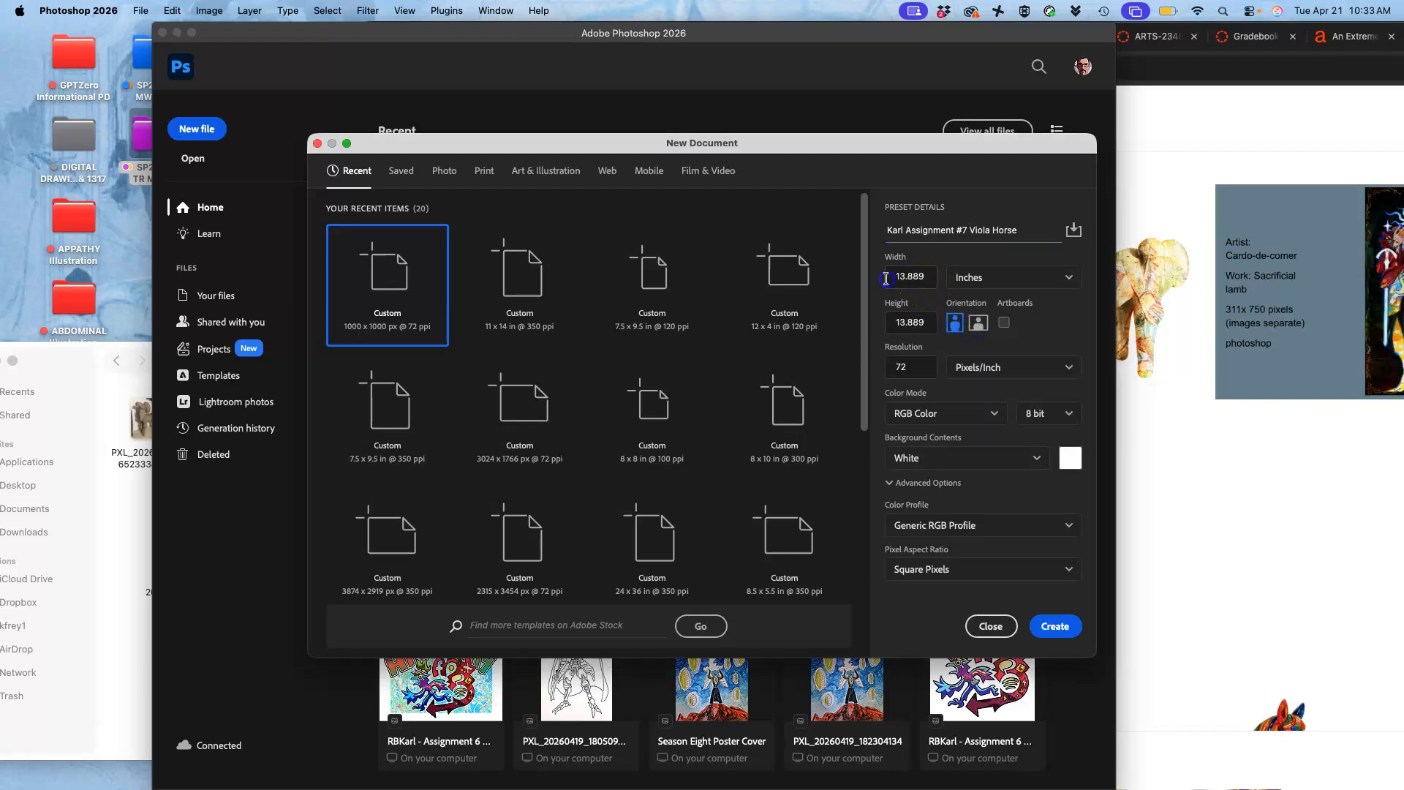
{"action": "left_click_drag", "start_coordinate": [890, 271], "coordinate": [923, 281]}
{"action": "type", "text": "14"}
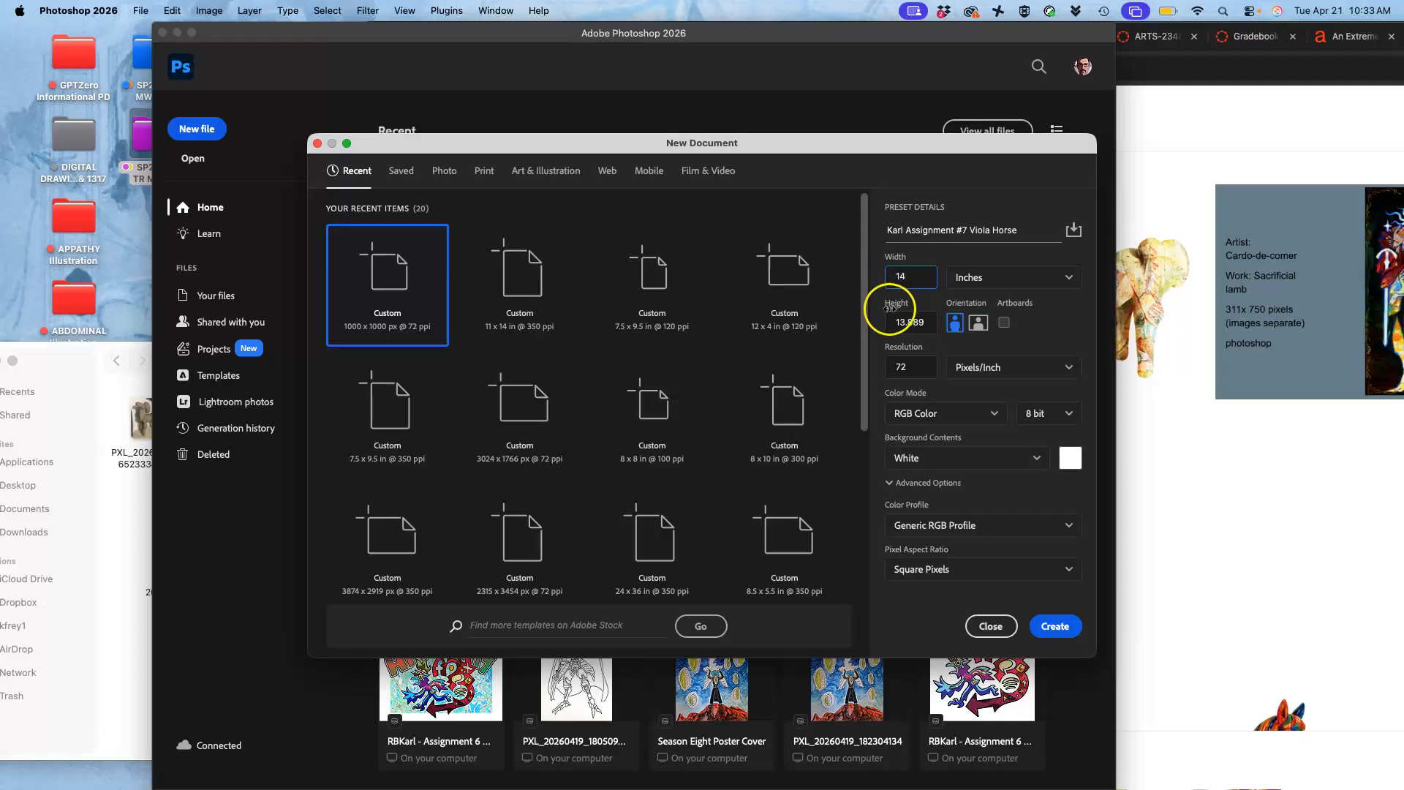
{"action": "left_click", "coordinate": [925, 323]}
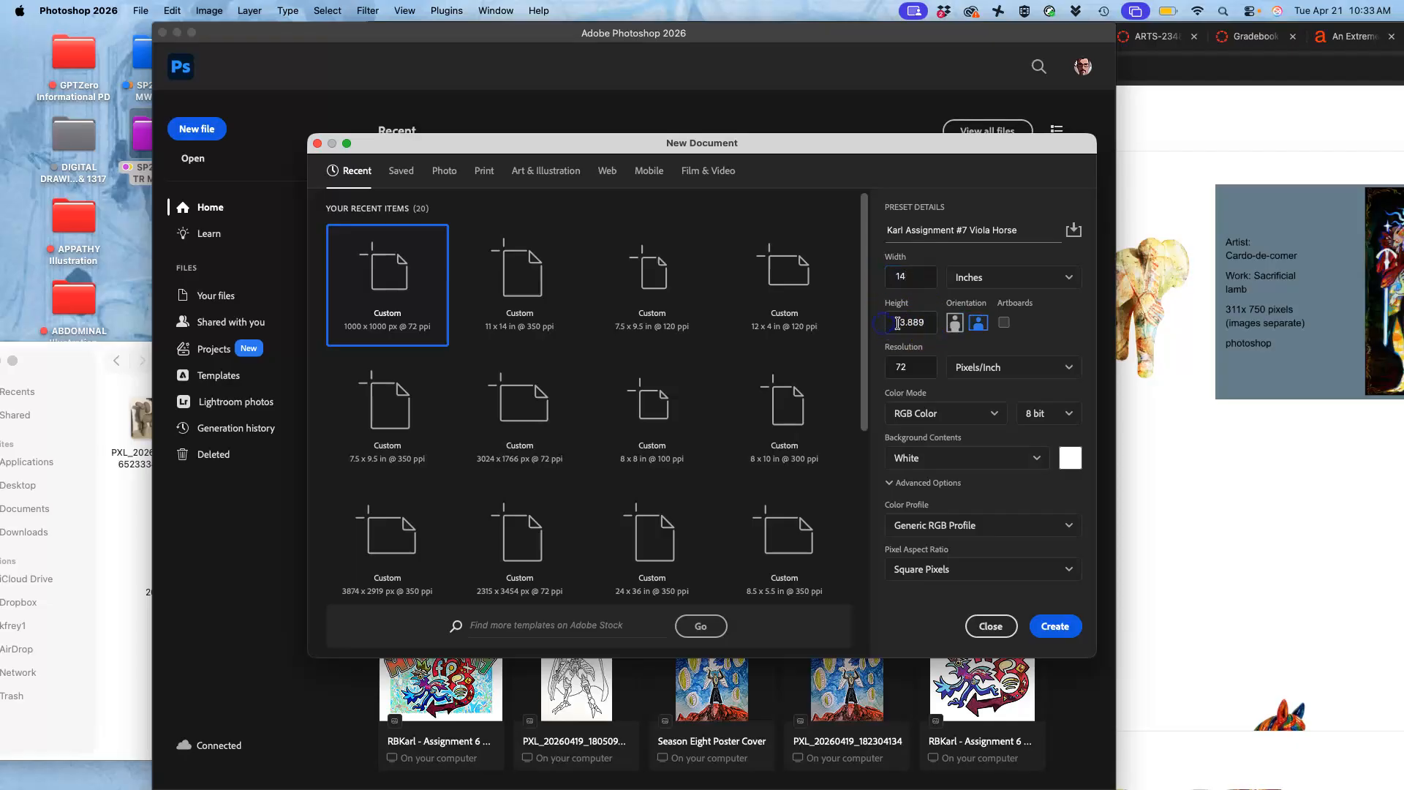
{"action": "left_click", "coordinate": [899, 324]}
{"action": "type", "text": "11"}
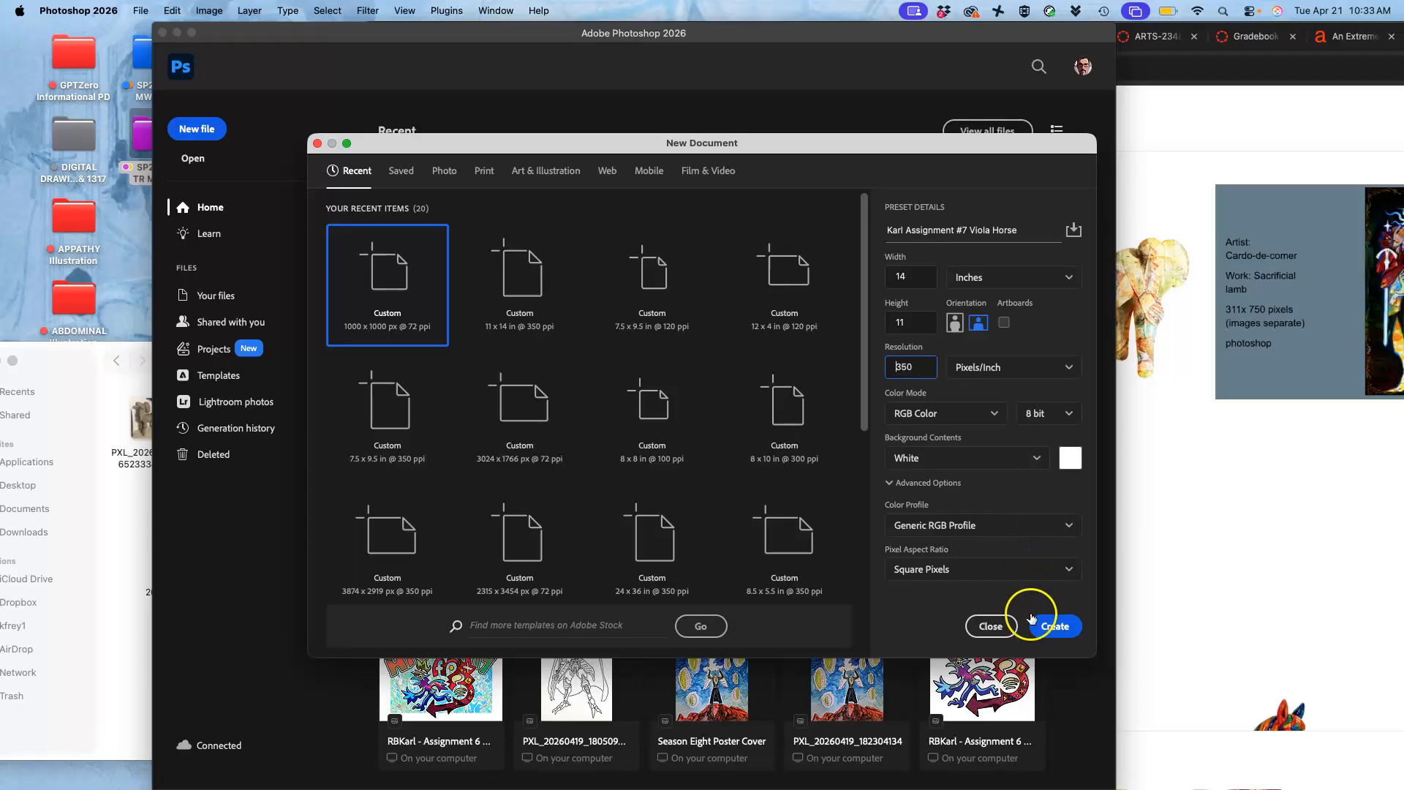
{"action": "left_click", "coordinate": [1049, 630]}
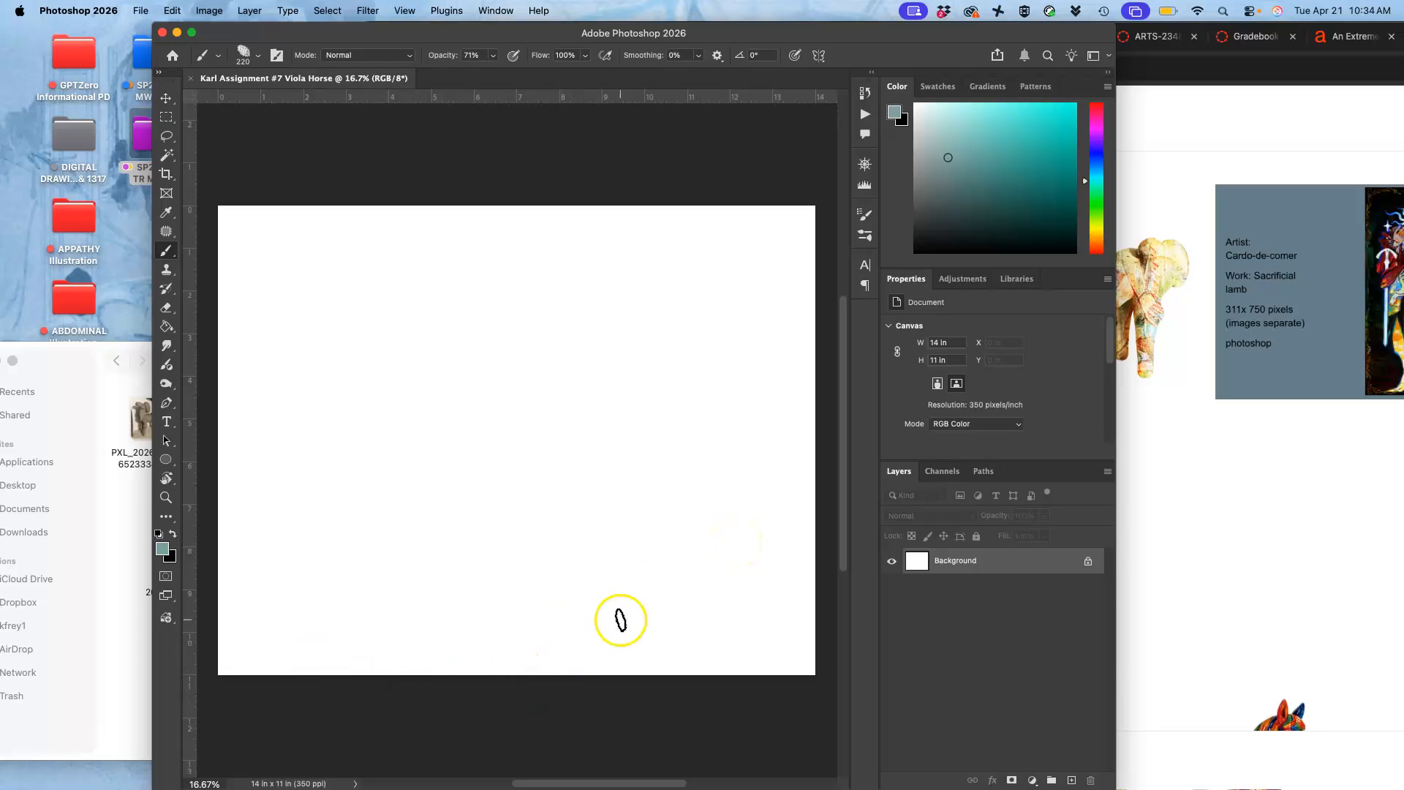
- Place the PXL_20260322_165233348 stone horse photo on the canvas at 6.75% scale, flush with the upper-right corner
{"action": "left_click", "coordinate": [119, 511]}
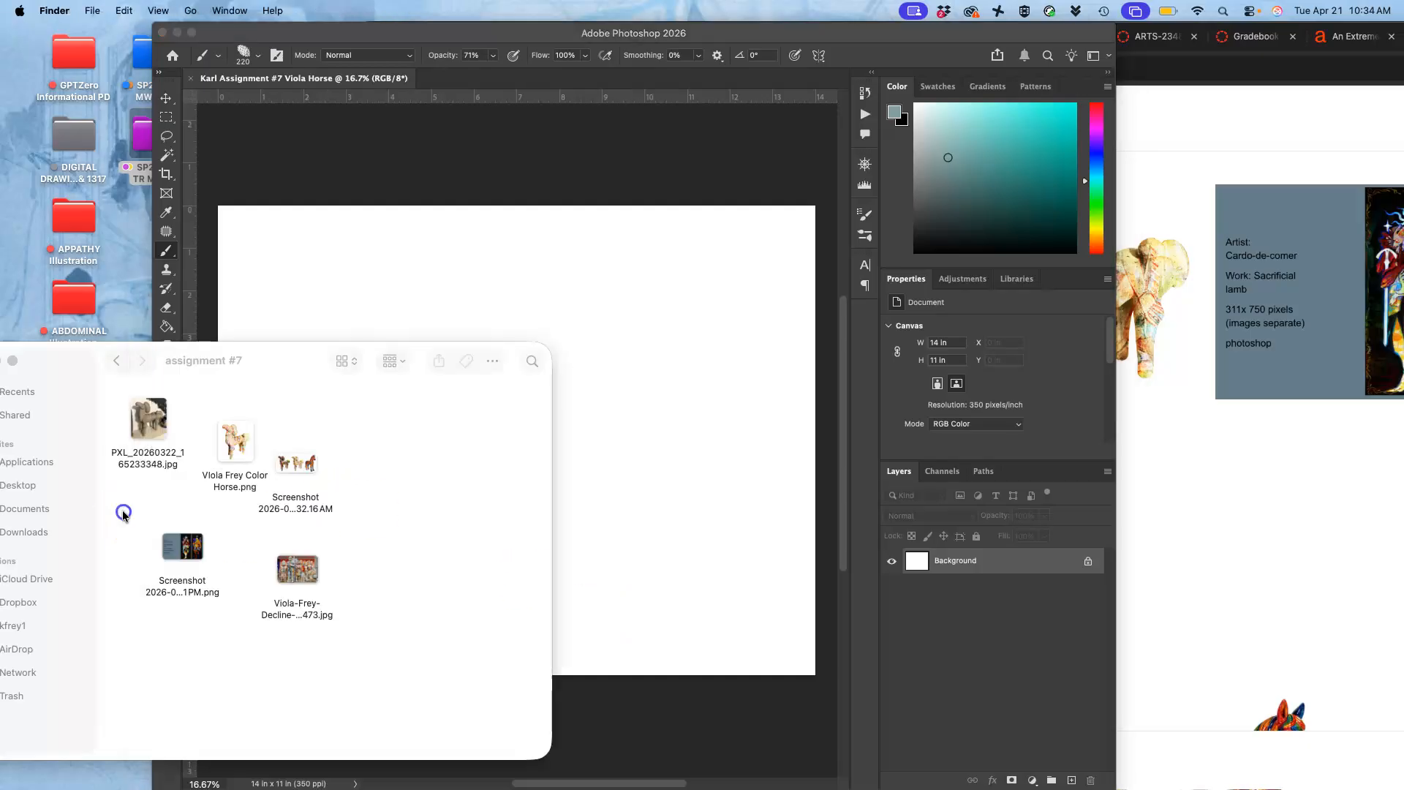
{"action": "left_click", "coordinate": [146, 423]}
{"action": "left_click_drag", "start_coordinate": [146, 423], "coordinate": [278, 247]}
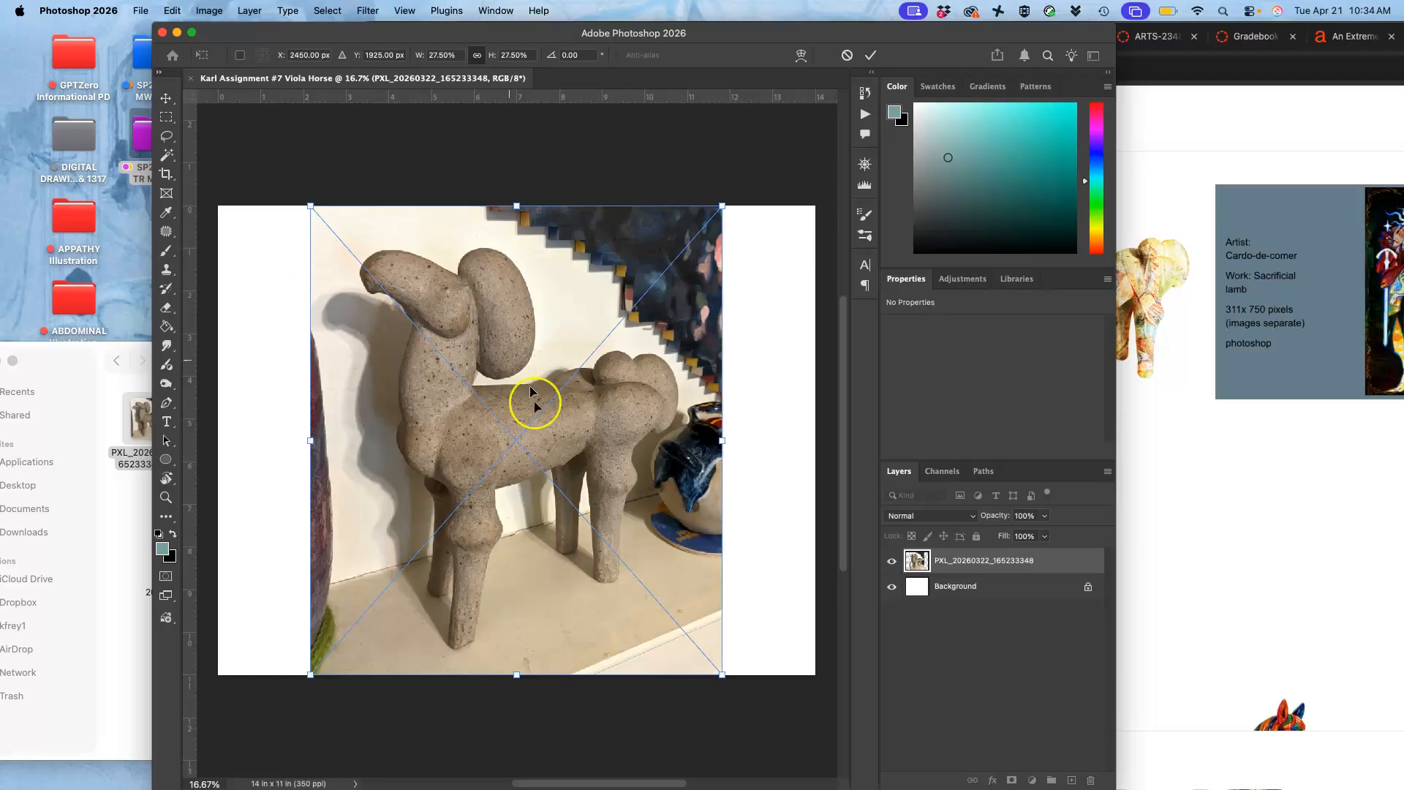
{"action": "left_click_drag", "start_coordinate": [312, 673], "coordinate": [658, 351]}
{"action": "left_click_drag", "start_coordinate": [694, 265], "coordinate": [786, 264]}
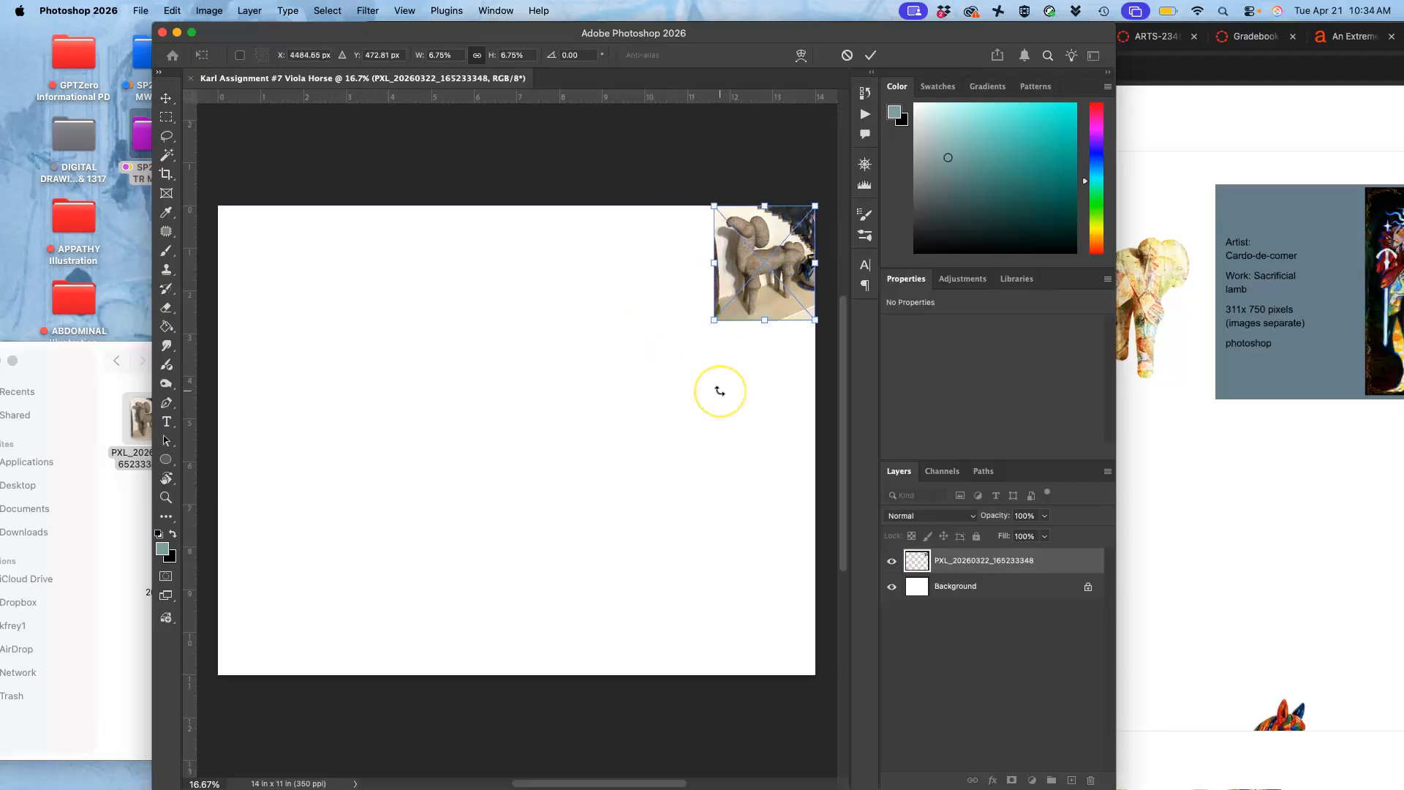
{"action": "key", "text": "Return"}
{"action": "key", "text": "b"}
- Place the Viola Frey Color Horse image at about 26% scale, directly beside the stone horse photo along the canvas's upper edge
{"action": "left_click", "coordinate": [133, 640]}
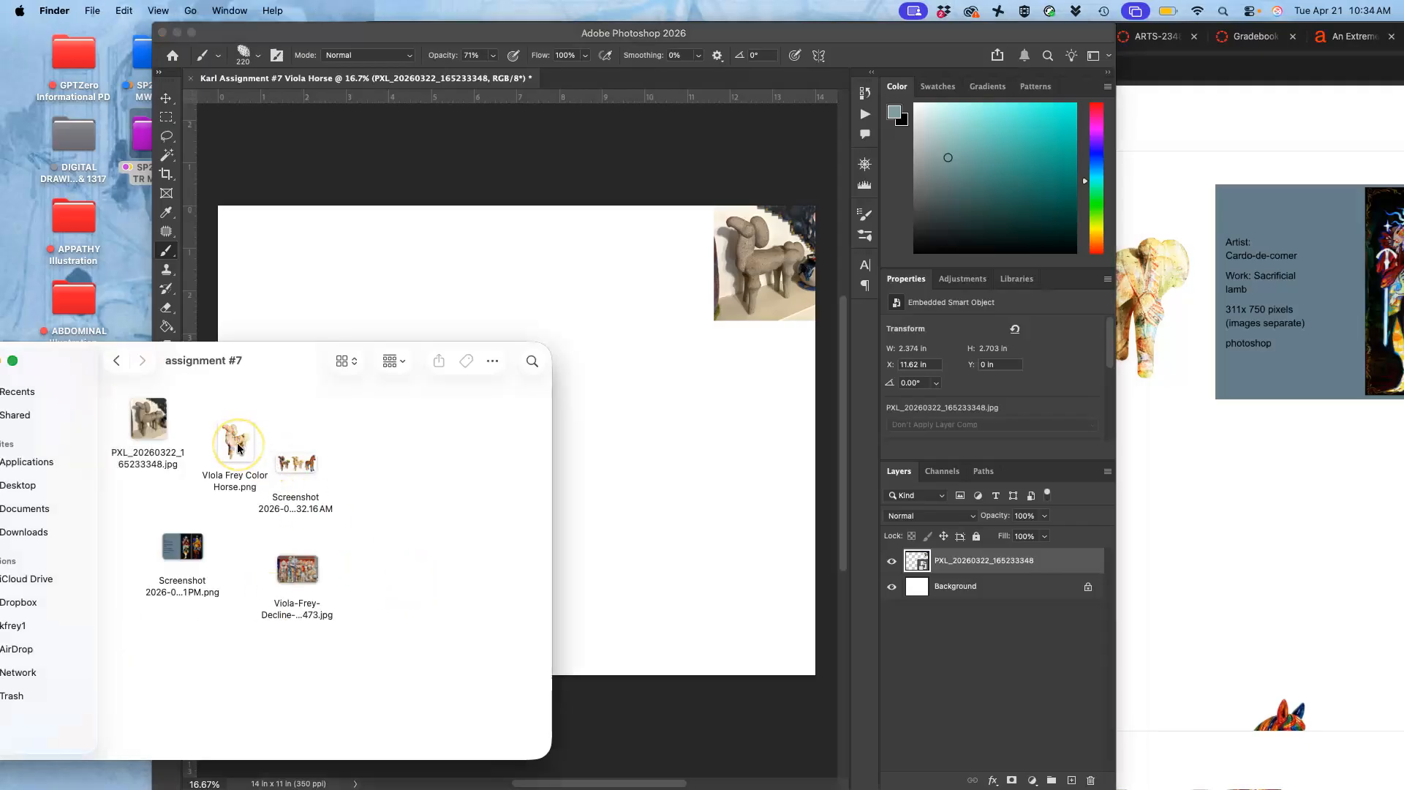
{"action": "left_click_drag", "start_coordinate": [238, 447], "coordinate": [551, 275]}
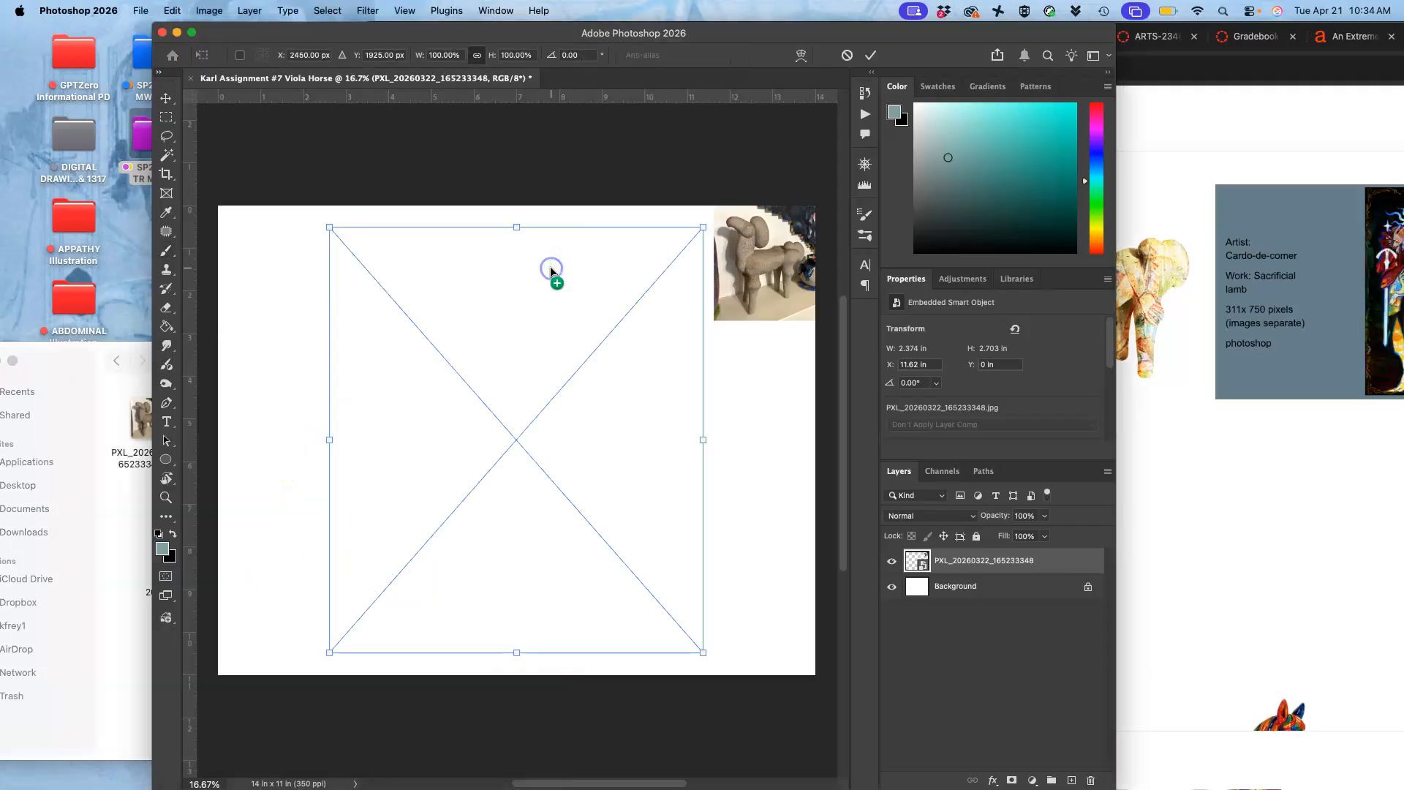
{"action": "left_click_drag", "start_coordinate": [326, 649], "coordinate": [662, 387]}
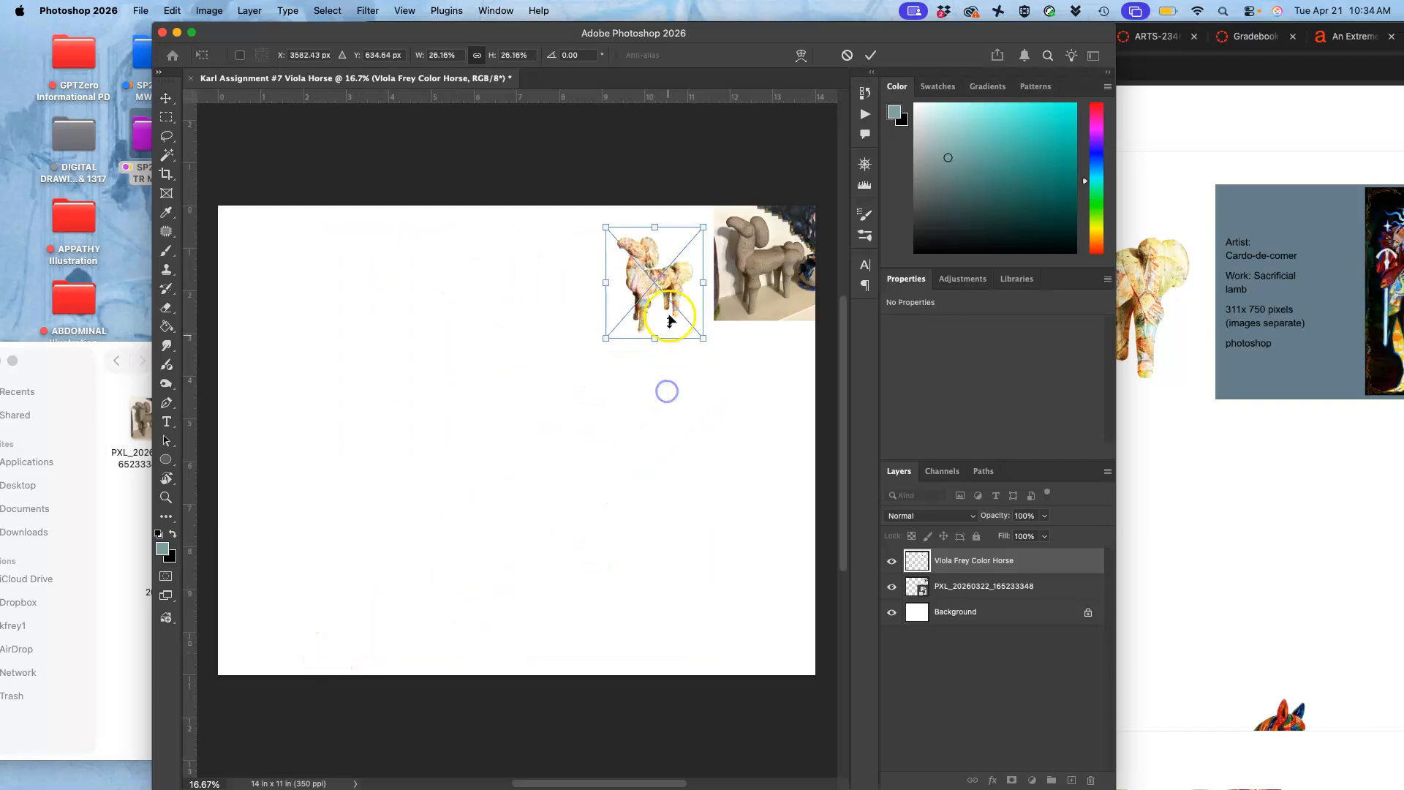
{"action": "left_click_drag", "start_coordinate": [668, 285], "coordinate": [678, 269]}
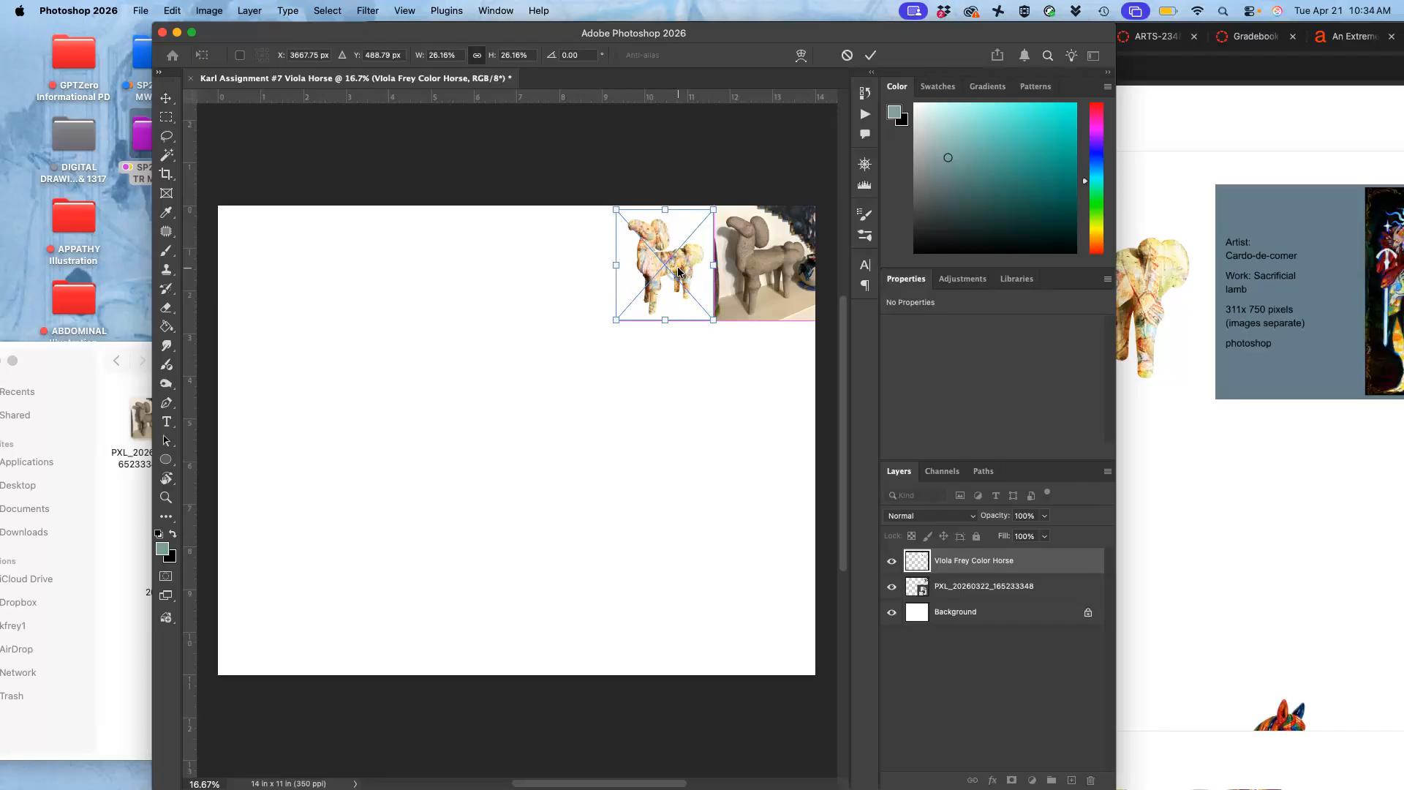
{"action": "key", "text": "Return"}
- Place the screenshot of the three AI-generated horses at about 51% scale along the upper edge, just left of the Viola Frey Color Horse
{"action": "left_click", "coordinate": [125, 695]}
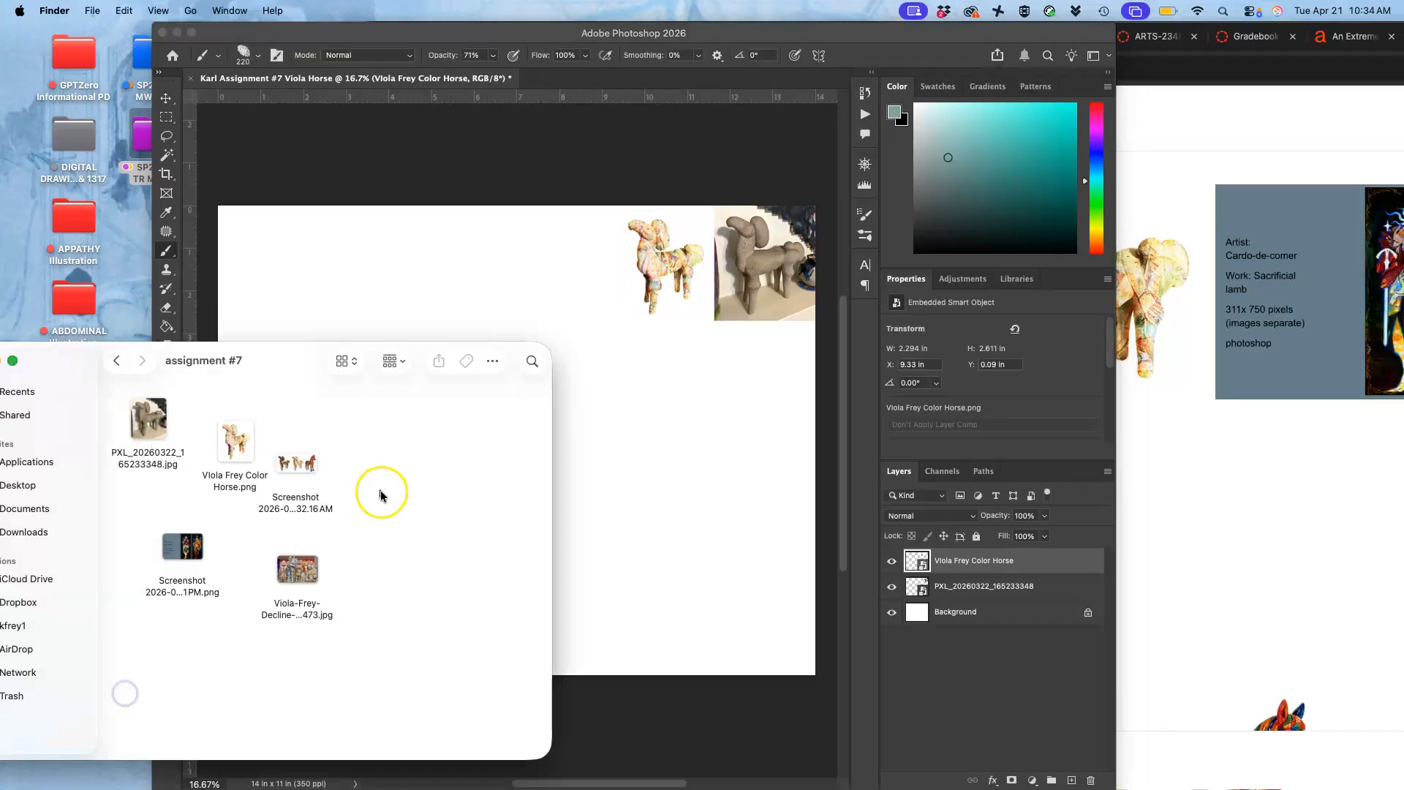
{"action": "left_click_drag", "start_coordinate": [296, 460], "coordinate": [481, 288]}
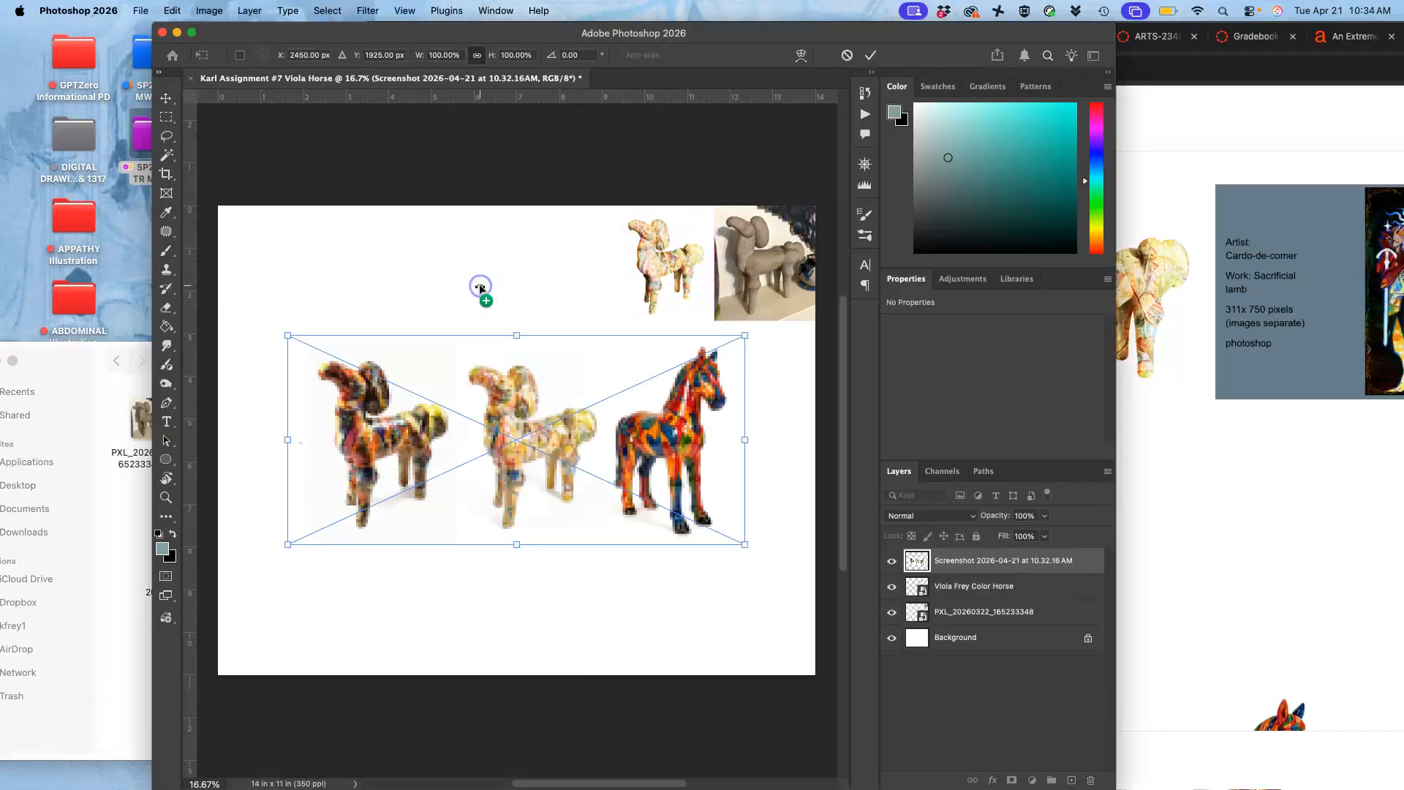
{"action": "left_click_drag", "start_coordinate": [742, 544], "coordinate": [596, 274]}
{"action": "key", "text": "Left"}
{"action": "key", "text": "Left"}
{"action": "key", "text": "Left"}
{"action": "key", "text": "Left"}
{"action": "key", "text": "Left"}
{"action": "key", "text": "Left"}
{"action": "key", "text": "Left"}
{"action": "key", "text": "Left"}
{"action": "key", "text": "Left"}
{"action": "key", "text": "Left"}
{"action": "key", "text": "Left"}
{"action": "key", "text": "Left"}
{"action": "key", "text": "Left"}
{"action": "key", "text": "Left"}
{"action": "key", "text": "Left"}
{"action": "key", "text": "Left"}
{"action": "key", "text": "Left"}
{"action": "key", "text": "Left"}
{"action": "key", "text": "Left"}
{"action": "key", "text": "Left"}
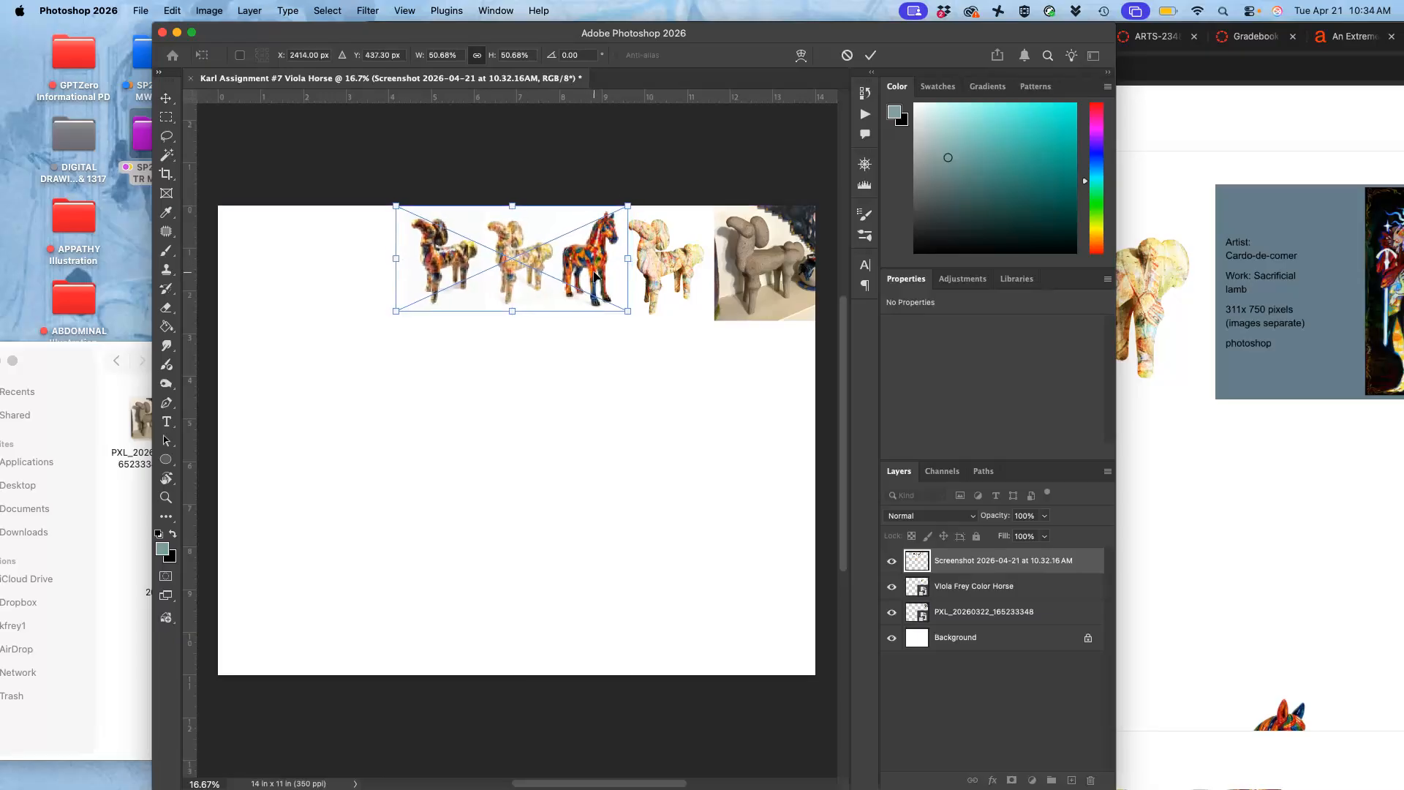
{"action": "key", "text": "Return"}
{"action": "key", "text": "b"}
- Place the Viola-Frey-Decline-and-Fall-of-Western-Civilization image in the canvas's upper-left corner, scaled to about 3.64 x 2.47 inches
{"action": "left_click", "coordinate": [99, 607]}
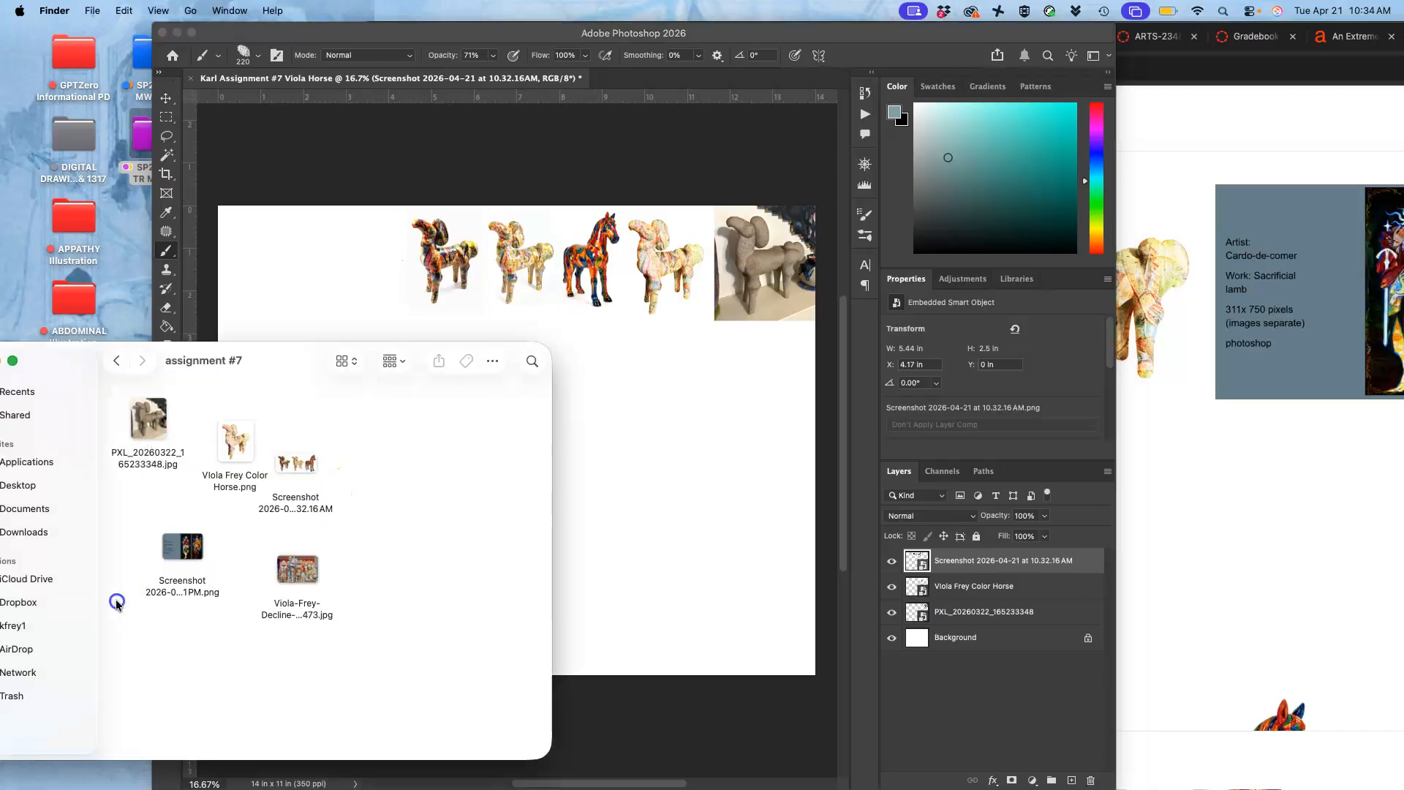
{"action": "left_click_drag", "start_coordinate": [296, 578], "coordinate": [508, 347]}
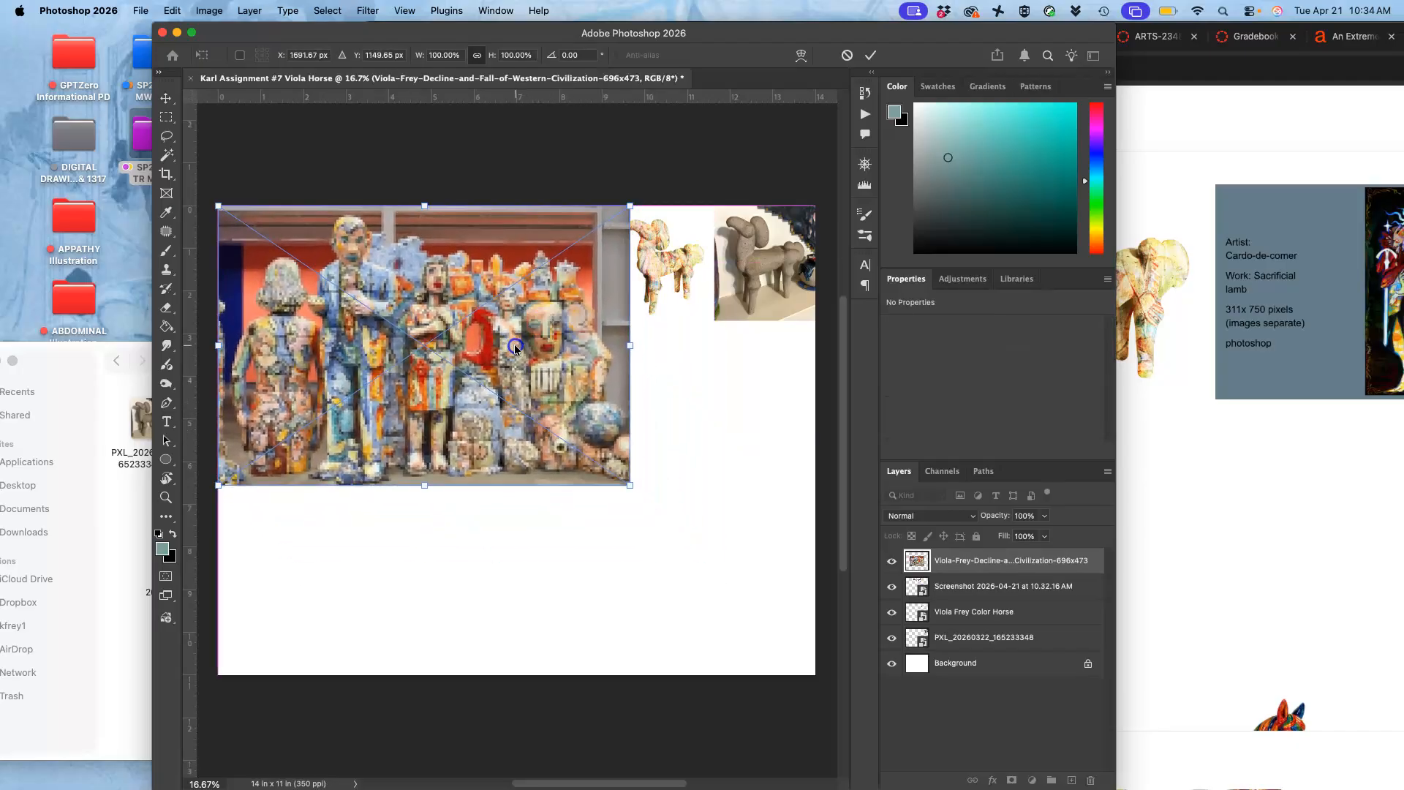
{"action": "mouse_move", "coordinate": [630, 486]}
{"action": "left_mouse_down"}
{"action": "mouse_move", "coordinate": [476, 259]}
{"action": "mouse_move", "coordinate": [417, 287]}
{"action": "mouse_move", "coordinate": [391, 257]}
{"action": "mouse_move", "coordinate": [372, 304]}
{"action": "left_mouse_up"}
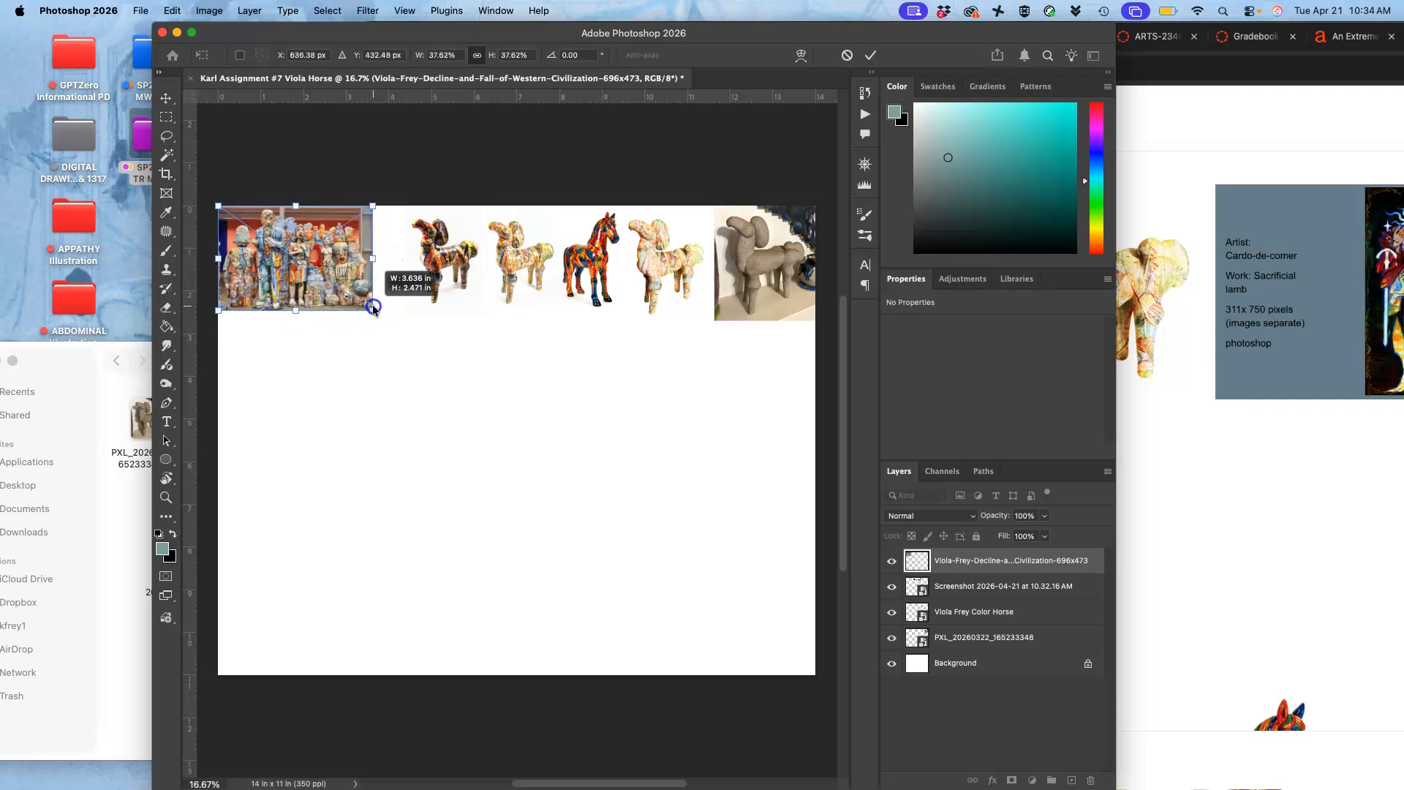
{"action": "key", "text": "Return"}
{"action": "key", "text": "b"}
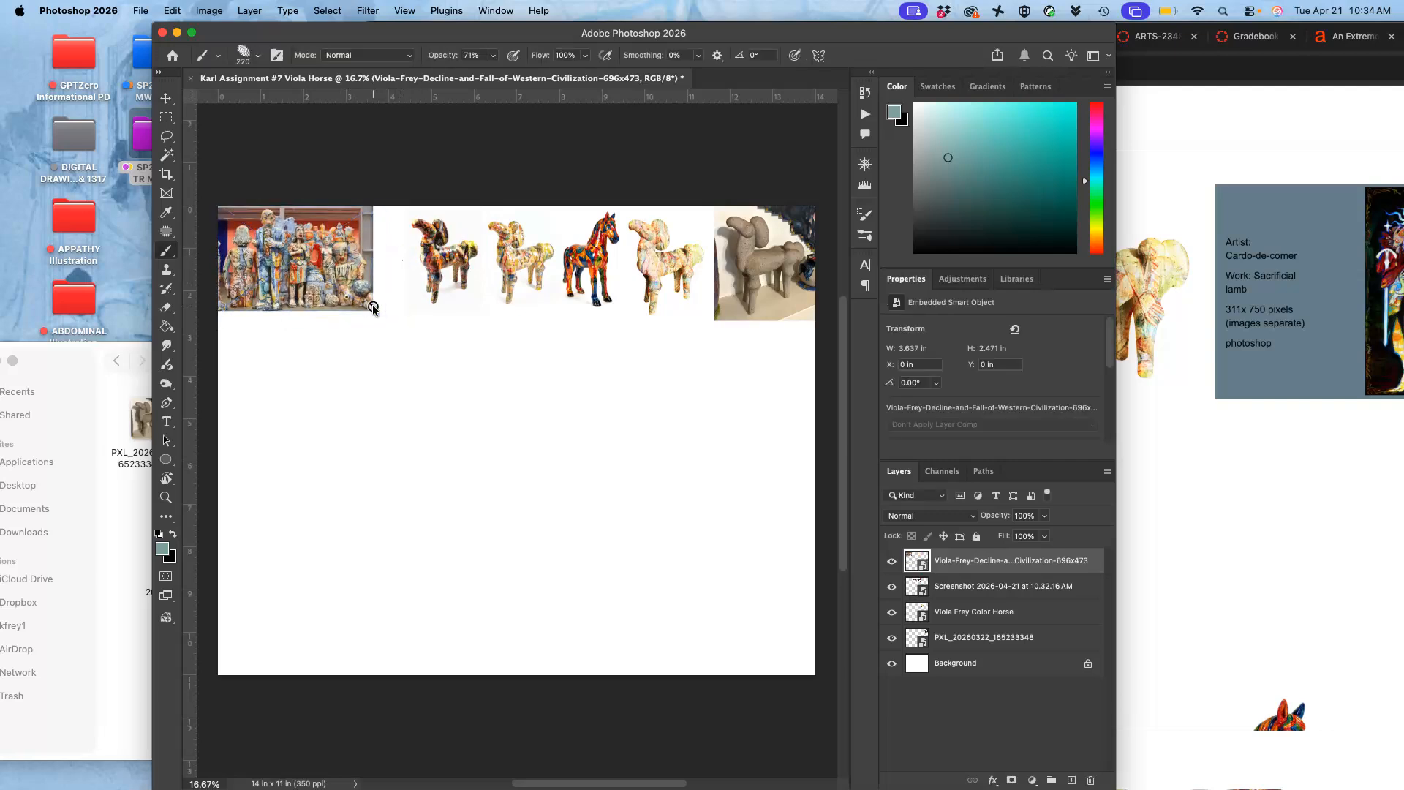
- Place the March 23 artwork screenshot in the lower-left corner at about 4.75 x 3.05 inches, with its text portion off the canvas
{"action": "left_click", "coordinate": [125, 642]}
{"action": "left_click_drag", "start_coordinate": [183, 548], "coordinate": [395, 541]}
{"action": "left_click_drag", "start_coordinate": [447, 403], "coordinate": [330, 622]}
{"action": "key", "text": "Return"}
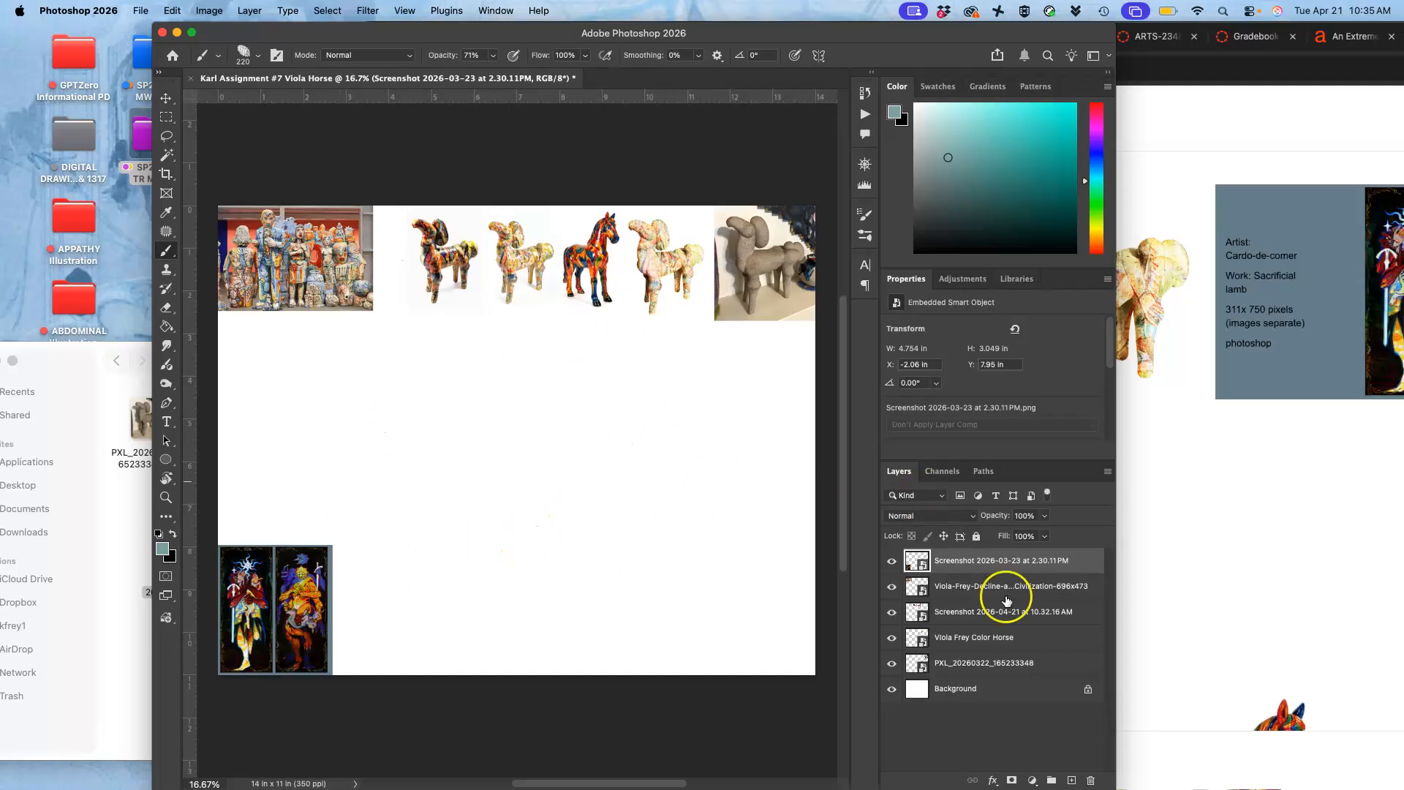
- Group all the placed reference image layers, from the stone horse photo to the March 23 screenshot
{"action": "left_click", "coordinate": [975, 662]}
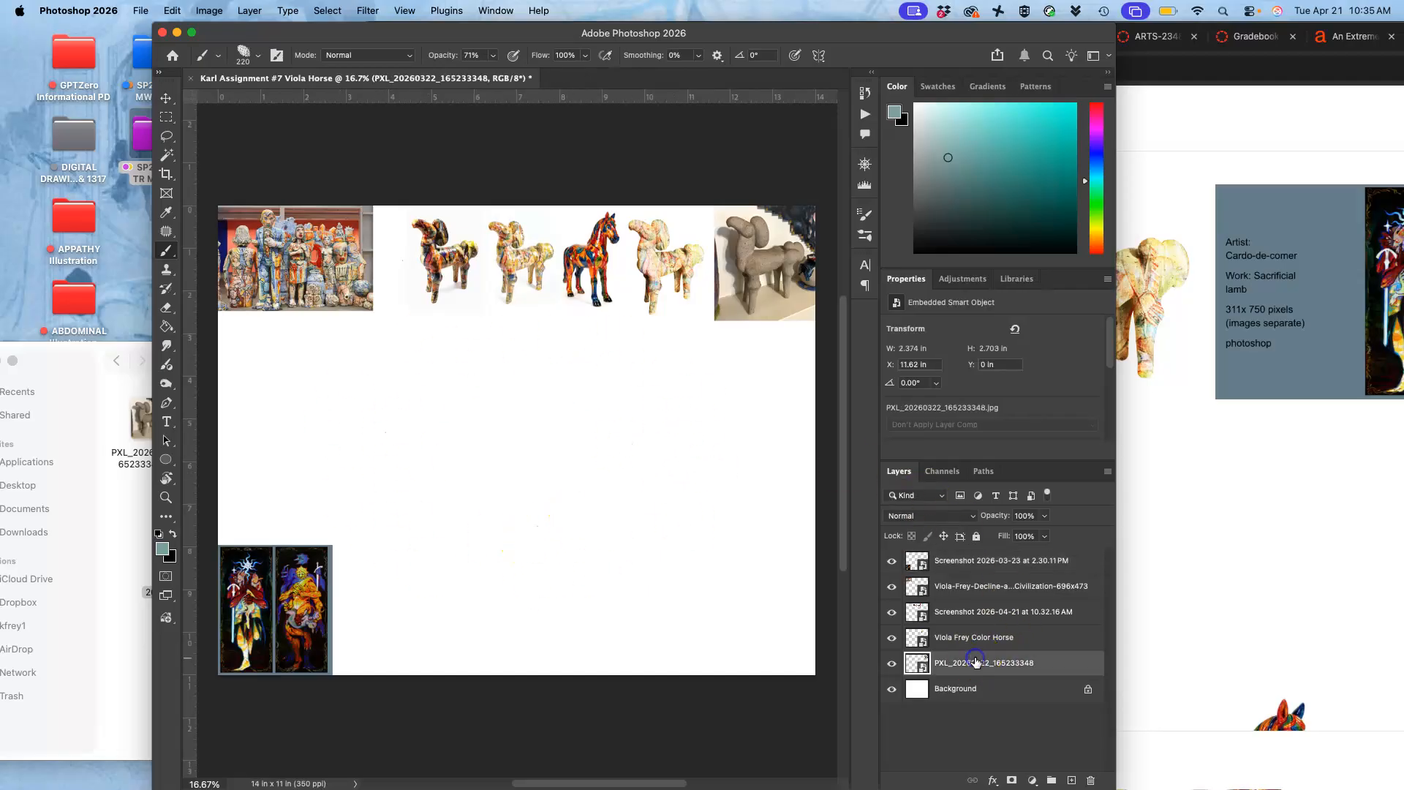
{"action": "left_click", "coordinate": [965, 562], "text": "shift"}
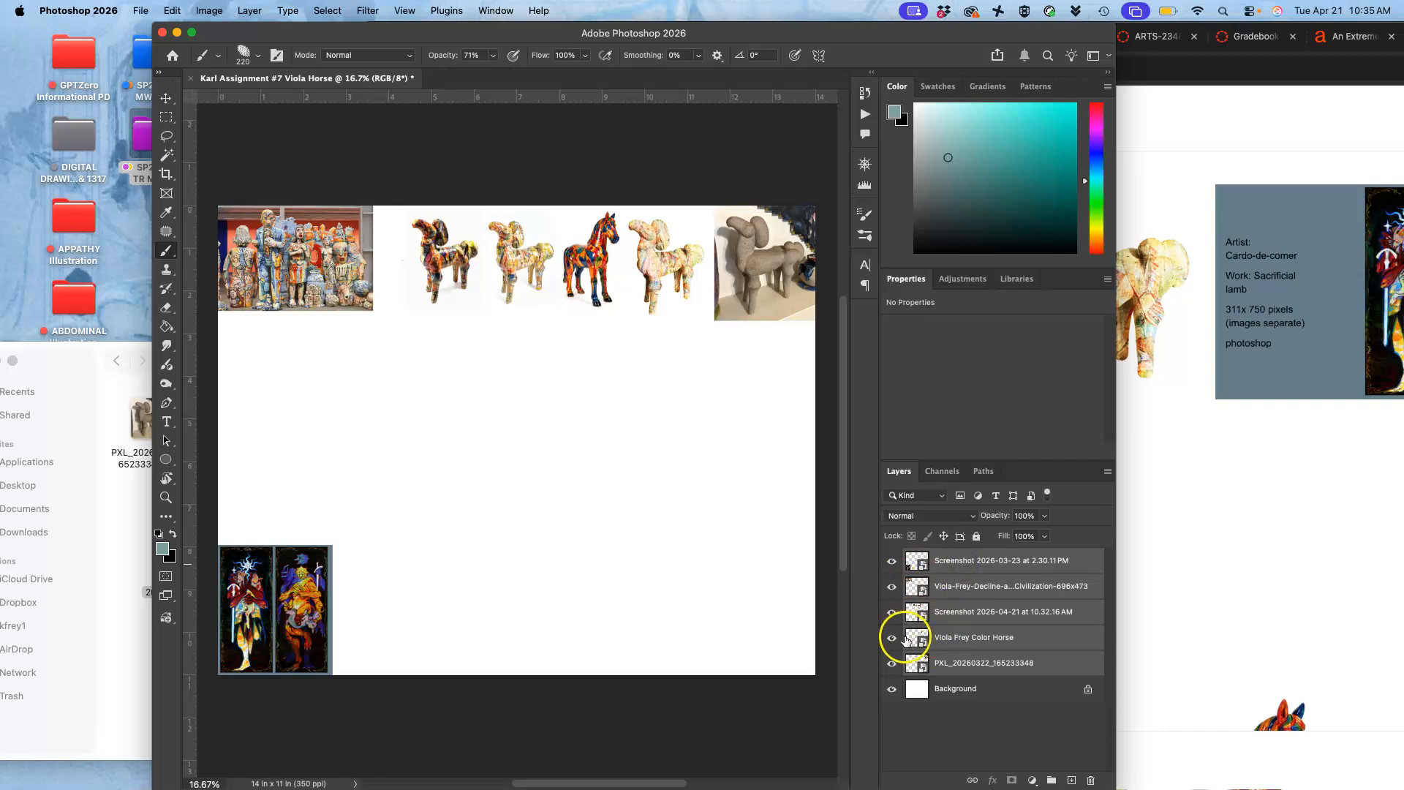
{"action": "left_click", "coordinate": [1051, 780]}
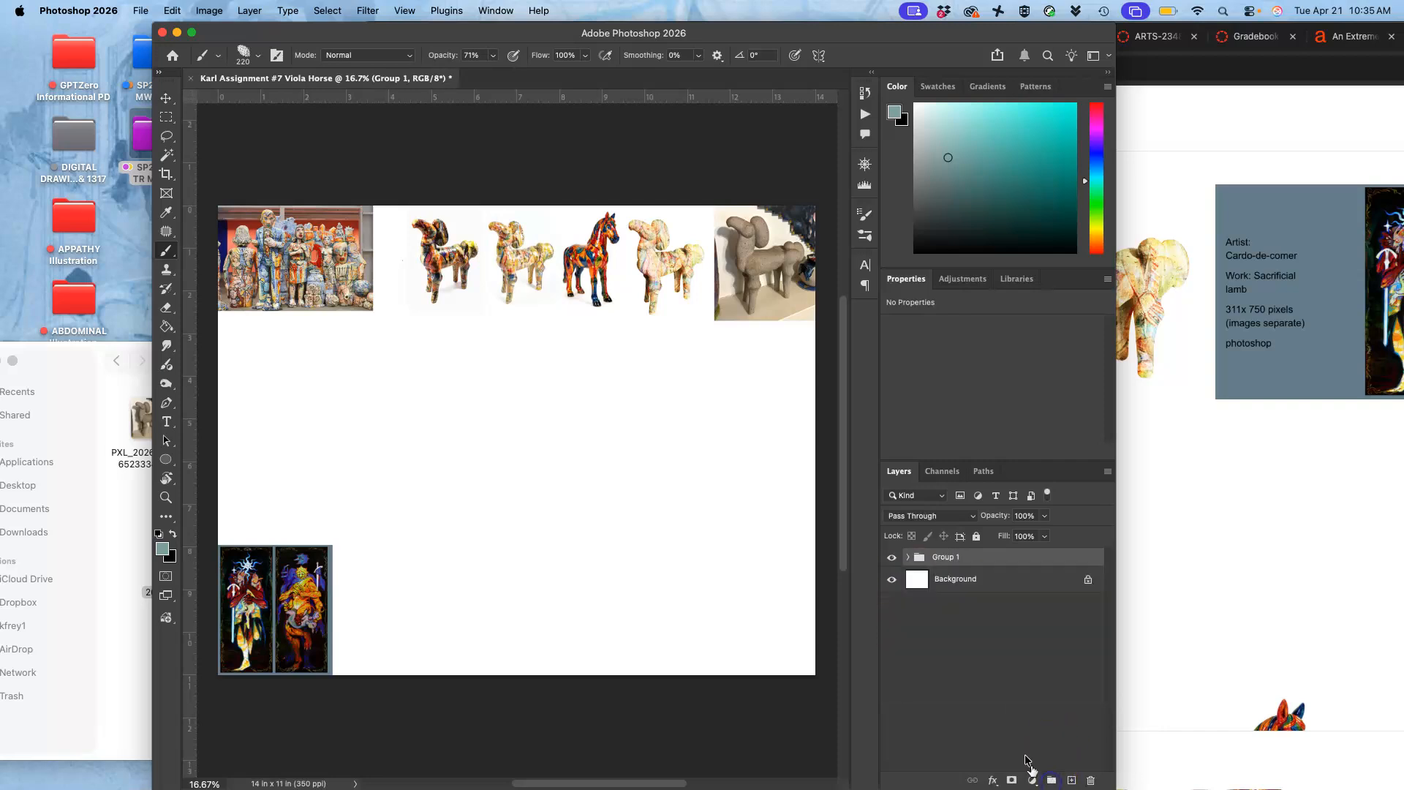
- Color-label the new layer group red and rename it Reference
{"action": "right_click", "coordinate": [897, 554]}
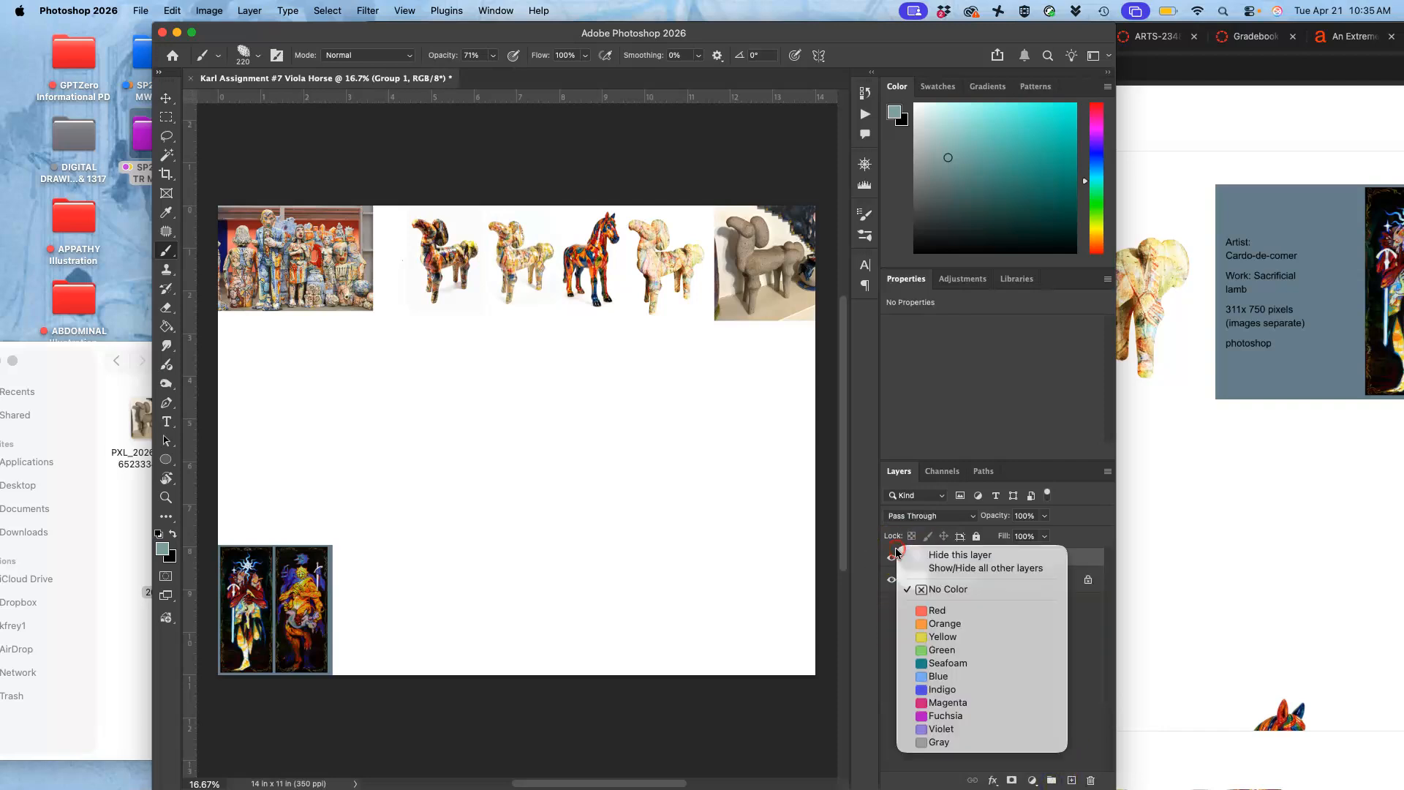
{"action": "left_click", "coordinate": [927, 607]}
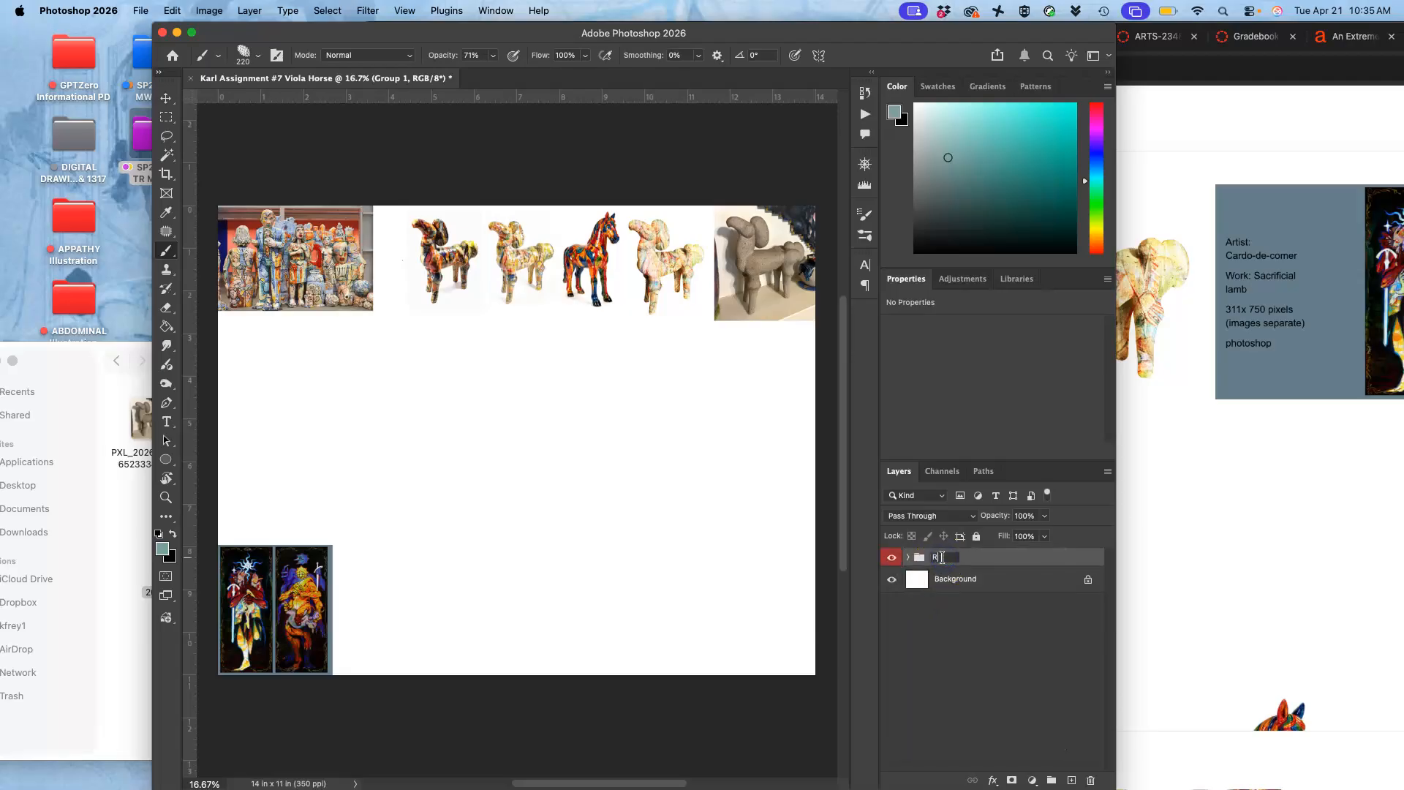
{"action": "left_click", "coordinate": [996, 560]}
{"action": "left_click", "coordinate": [892, 557]}
{"action": "left_click", "coordinate": [890, 559]}
- Convert the Background into a regular layer named BLANK WHITE
{"action": "double_click", "coordinate": [971, 582]}
{"action": "type", "text": "BLANK WHITE"}
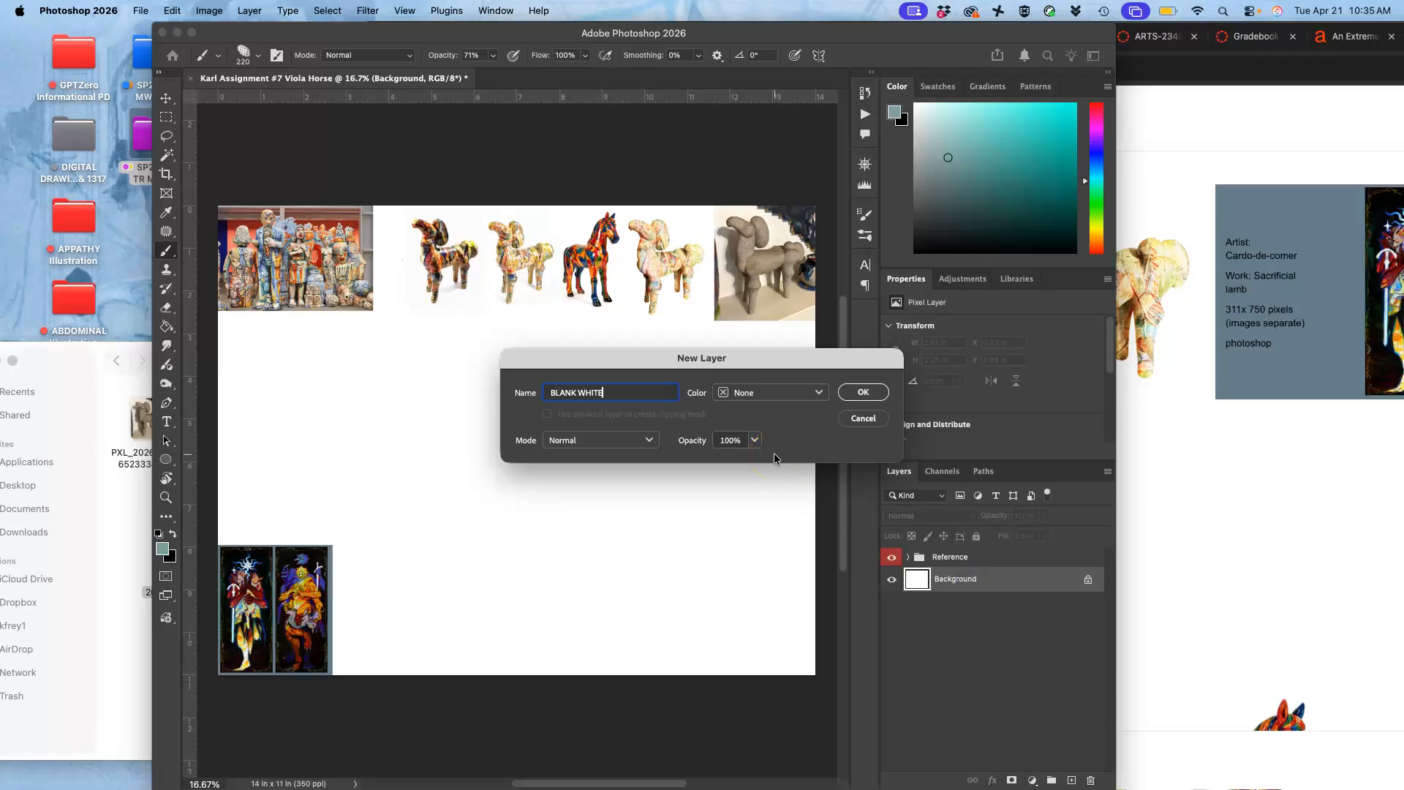
{"action": "left_click", "coordinate": [860, 391]}
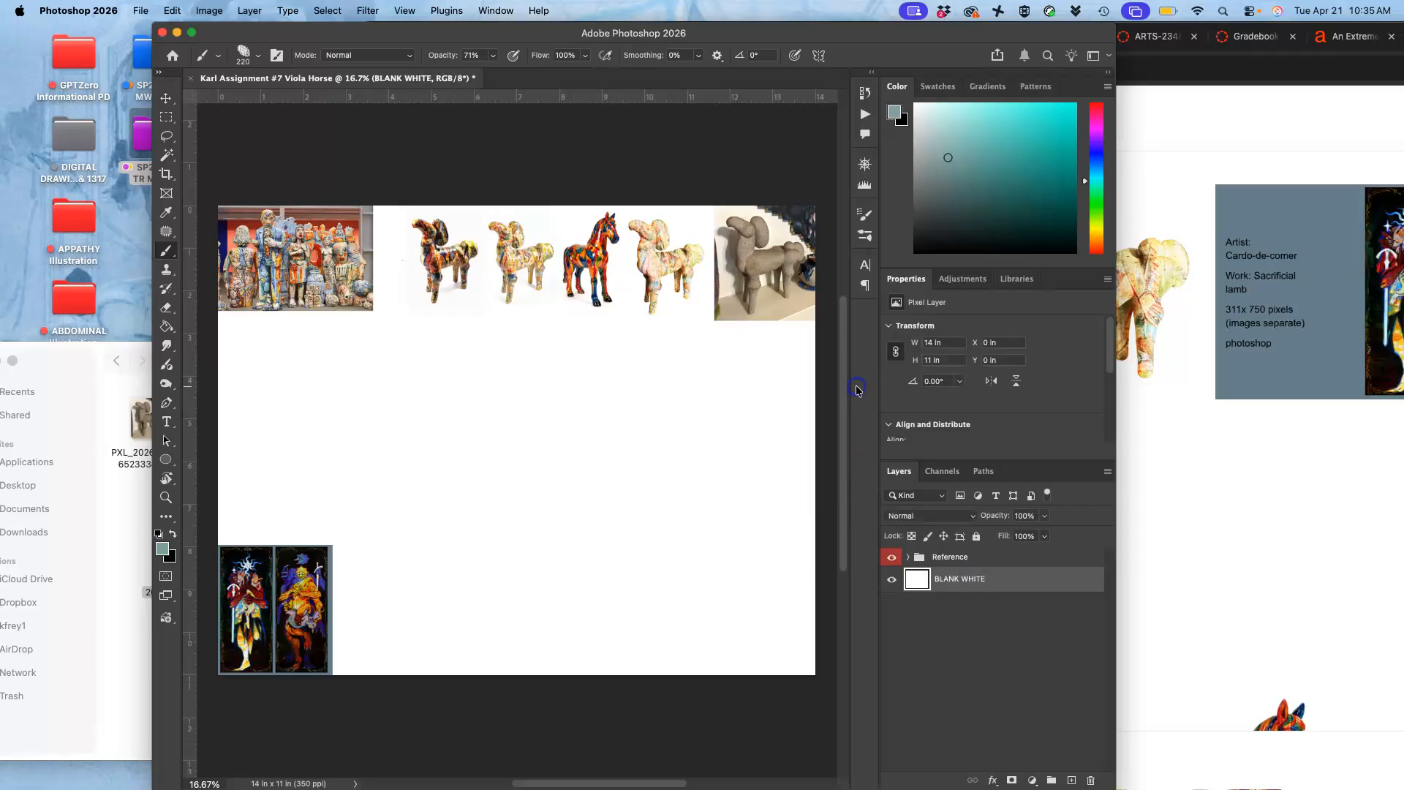
- Lock both the Reference group and the BLANK WHITE layer completely
{"action": "left_click", "coordinate": [1033, 588], "text": "super"}
{"action": "left_click", "coordinate": [1017, 585]}
{"action": "left_click", "coordinate": [977, 537]}
{"action": "left_click", "coordinate": [994, 557]}
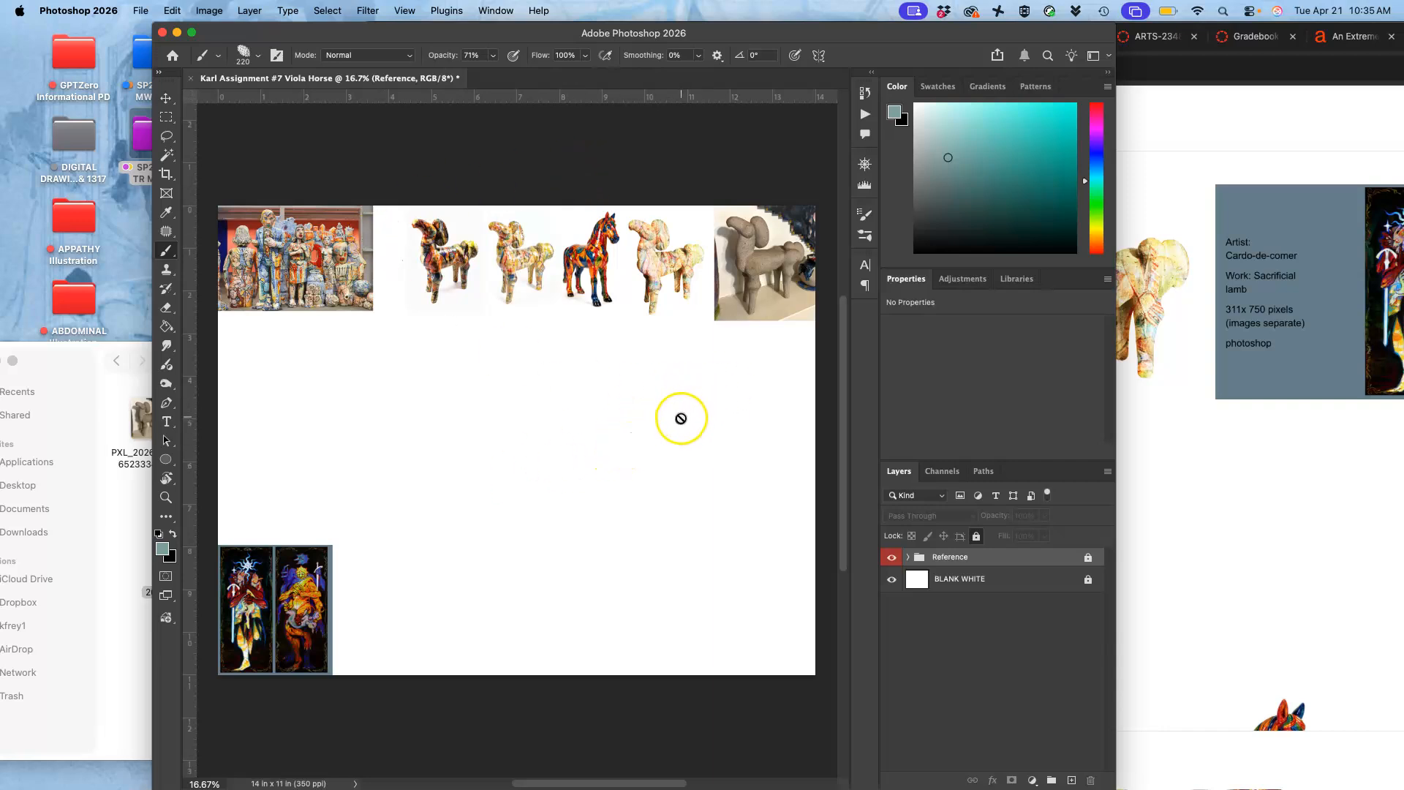
- Switch to Chrome and look through the Assignment #7 discussion for the digital painting process examples and slides
{"action": "left_click", "coordinate": [1116, 33]}
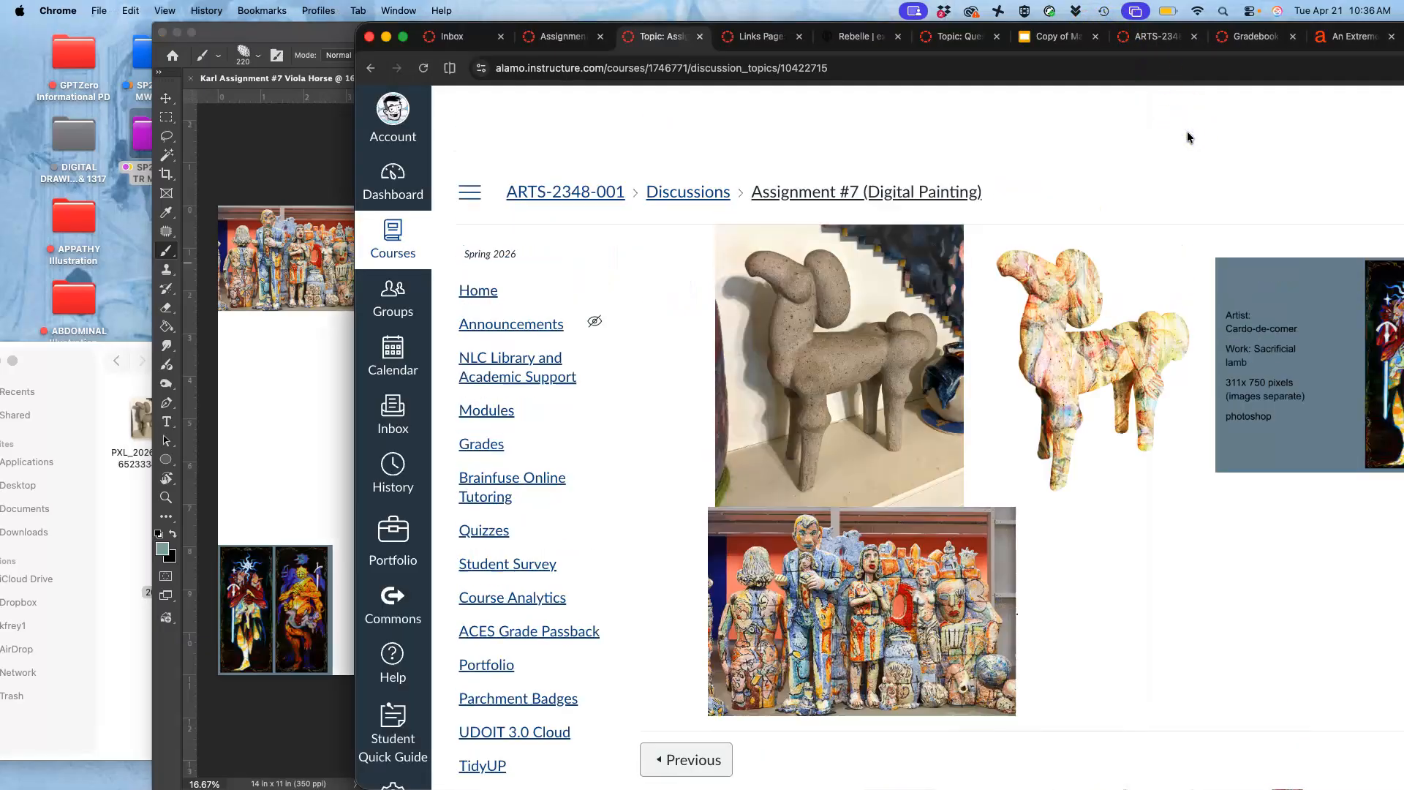
{"action": "scroll", "coordinate": [951, 468], "scroll_direction": "down", "scroll_amount": 20}
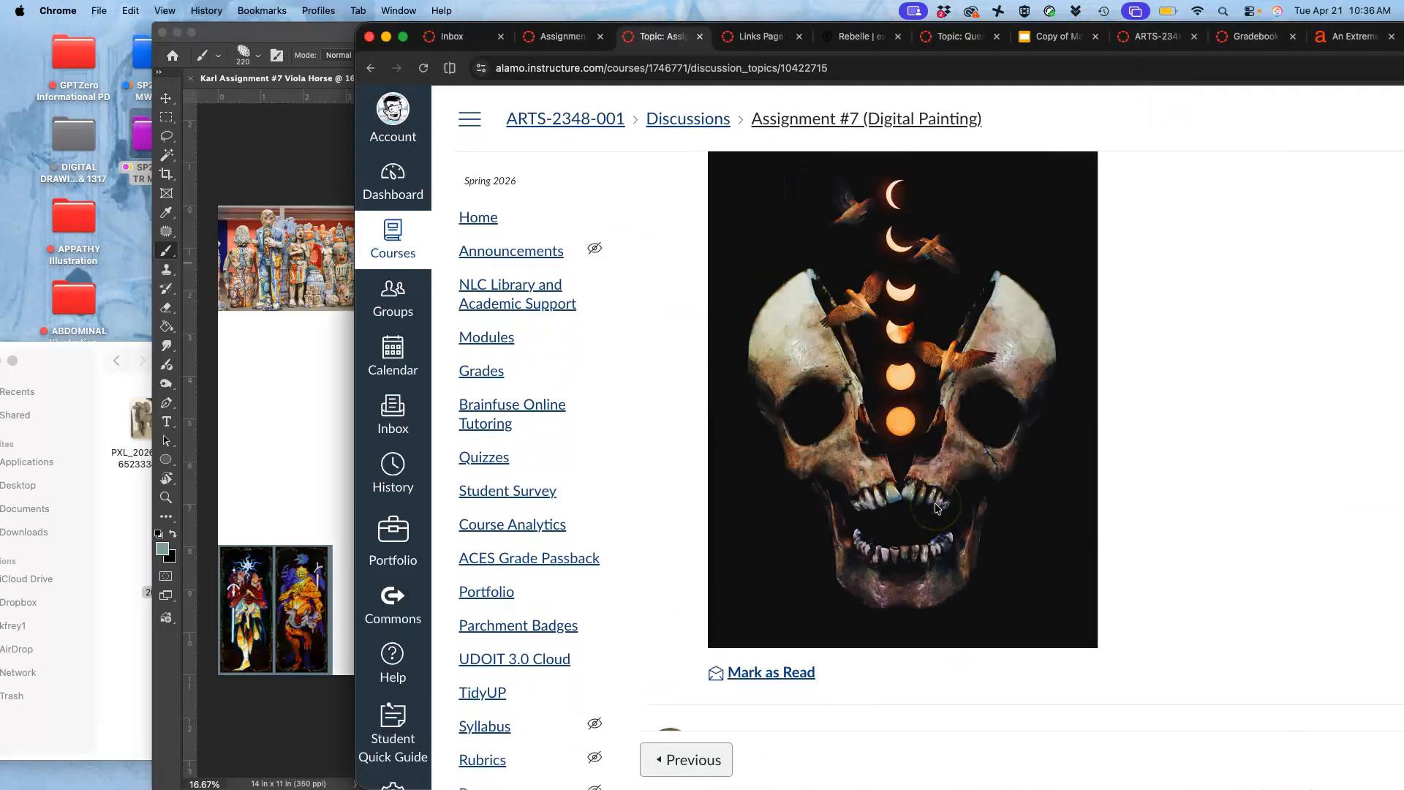
{"action": "scroll", "coordinate": [936, 508], "scroll_direction": "up", "scroll_amount": 20}
{"action": "scroll", "coordinate": [936, 508], "scroll_direction": "down", "scroll_amount": 15}
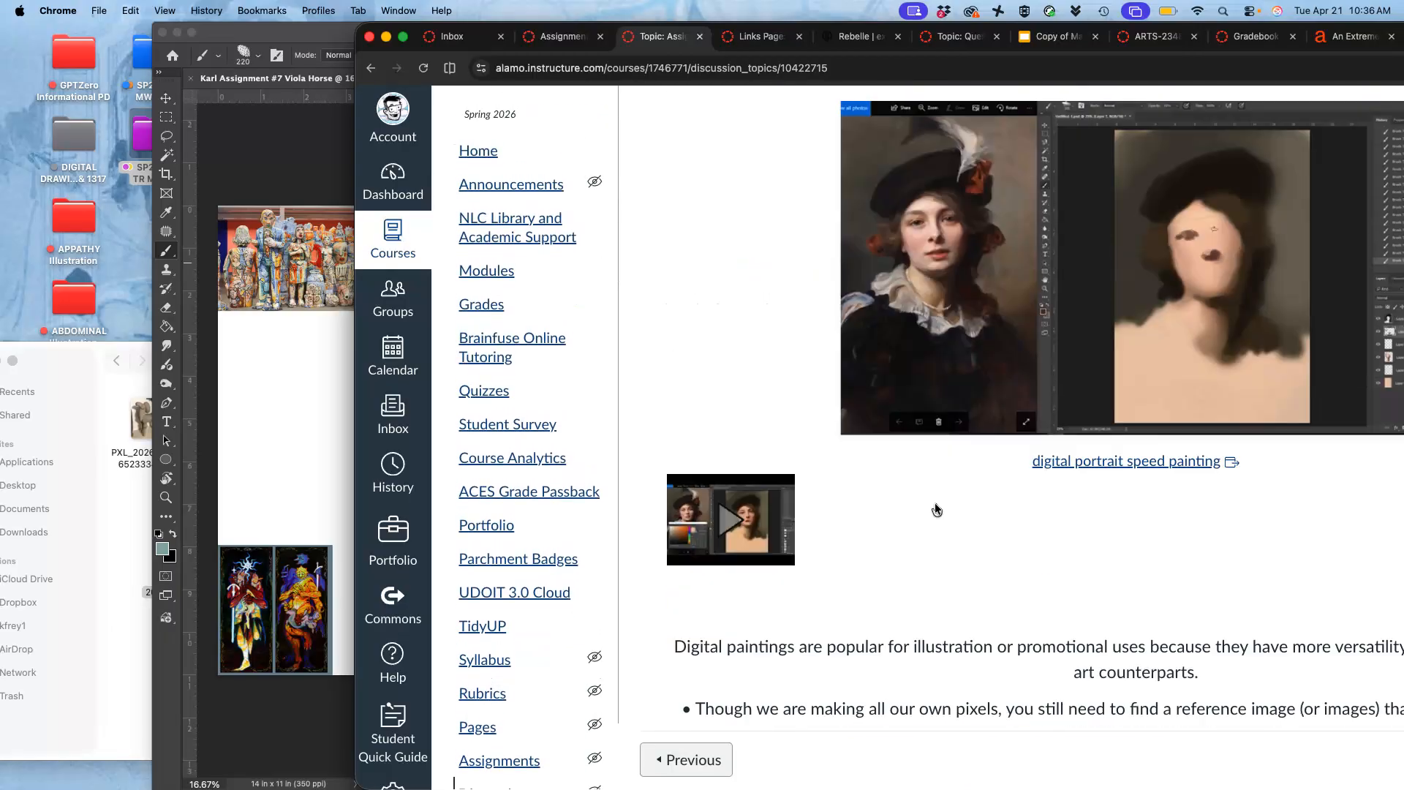
{"action": "scroll", "coordinate": [934, 504], "scroll_direction": "down", "scroll_amount": 10}
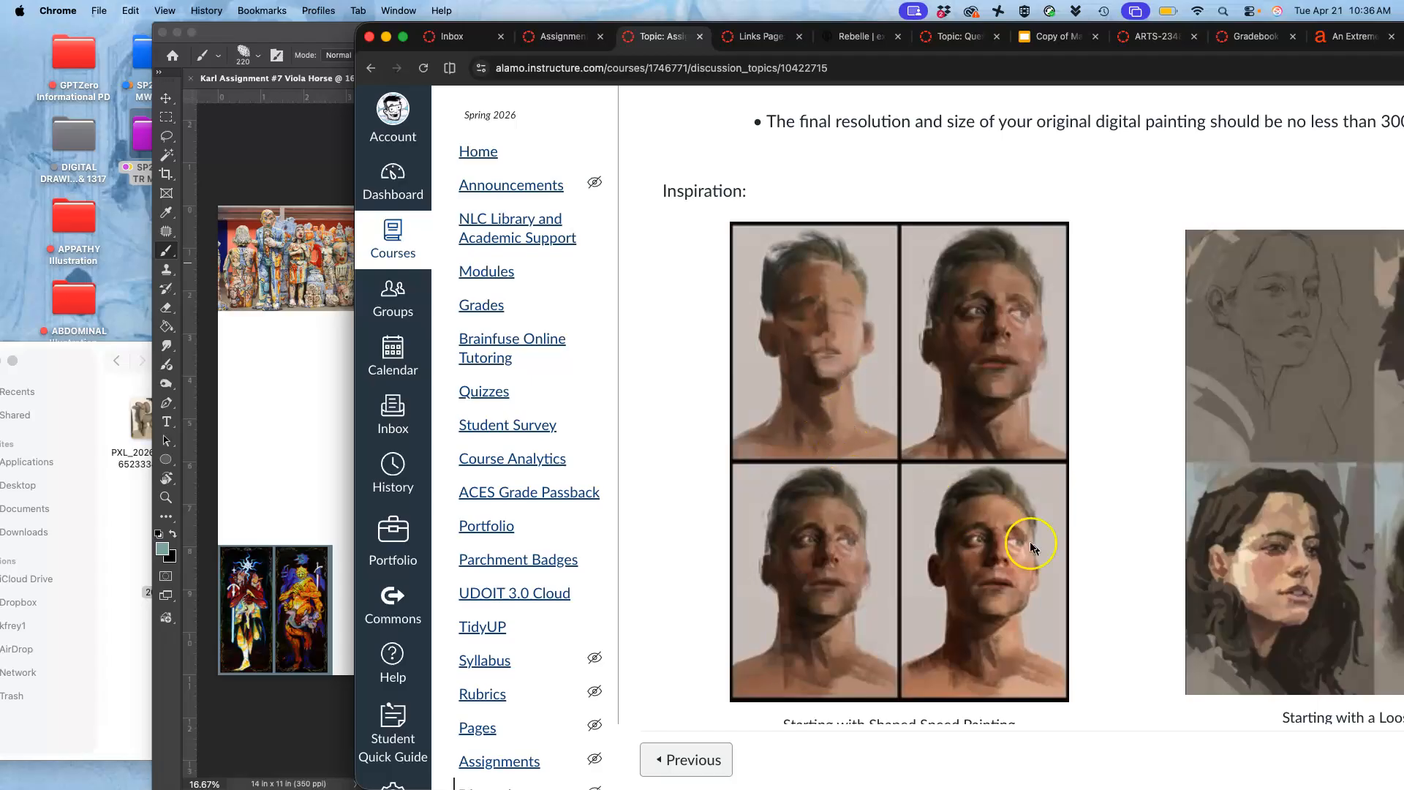
{"action": "scroll", "coordinate": [1045, 563], "scroll_direction": "down", "scroll_amount": 8}
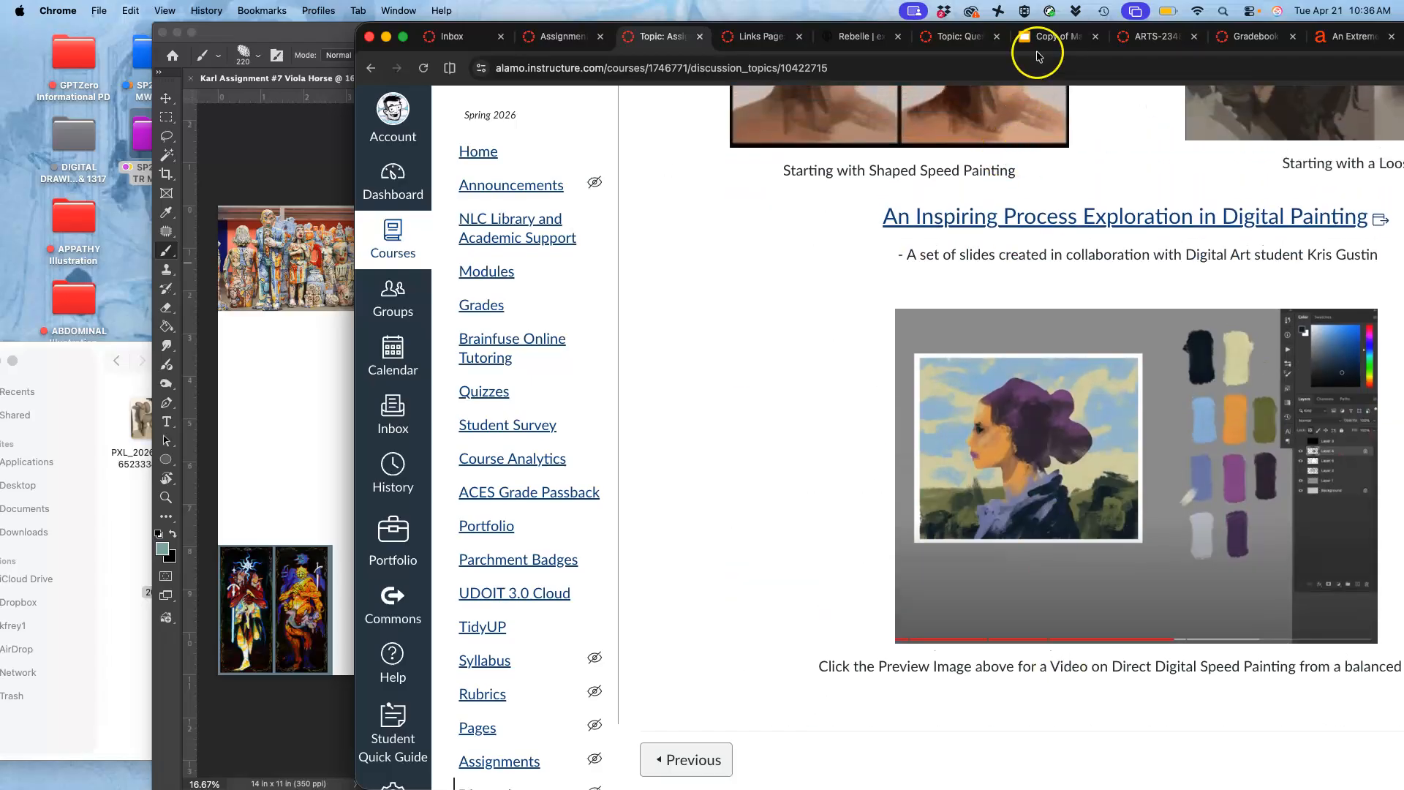
- Search the open slides, Question of the Day #4, Links Page and Assignment #7 pages for the digital painting process slides
{"action": "left_click", "coordinate": [1047, 38]}
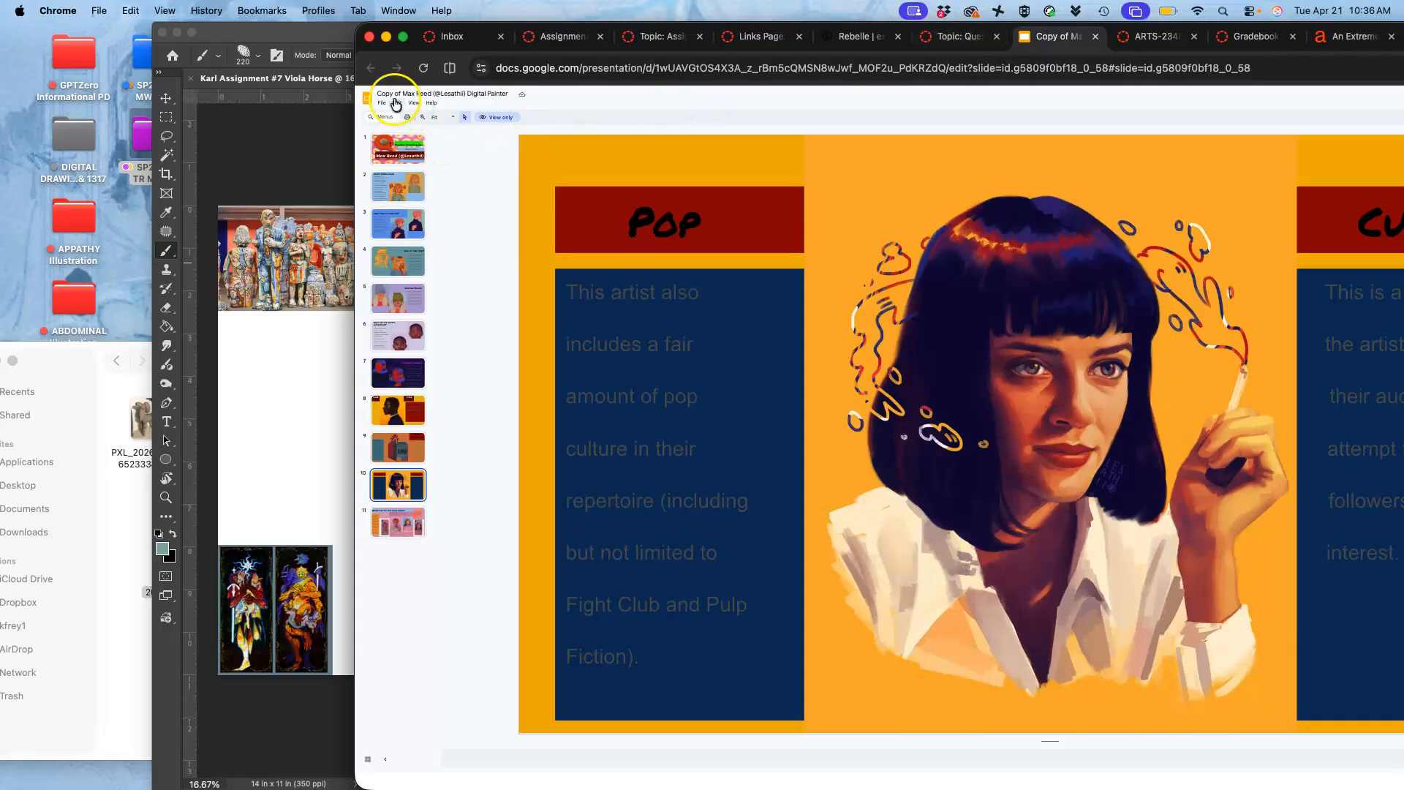
{"action": "left_click", "coordinate": [367, 97]}
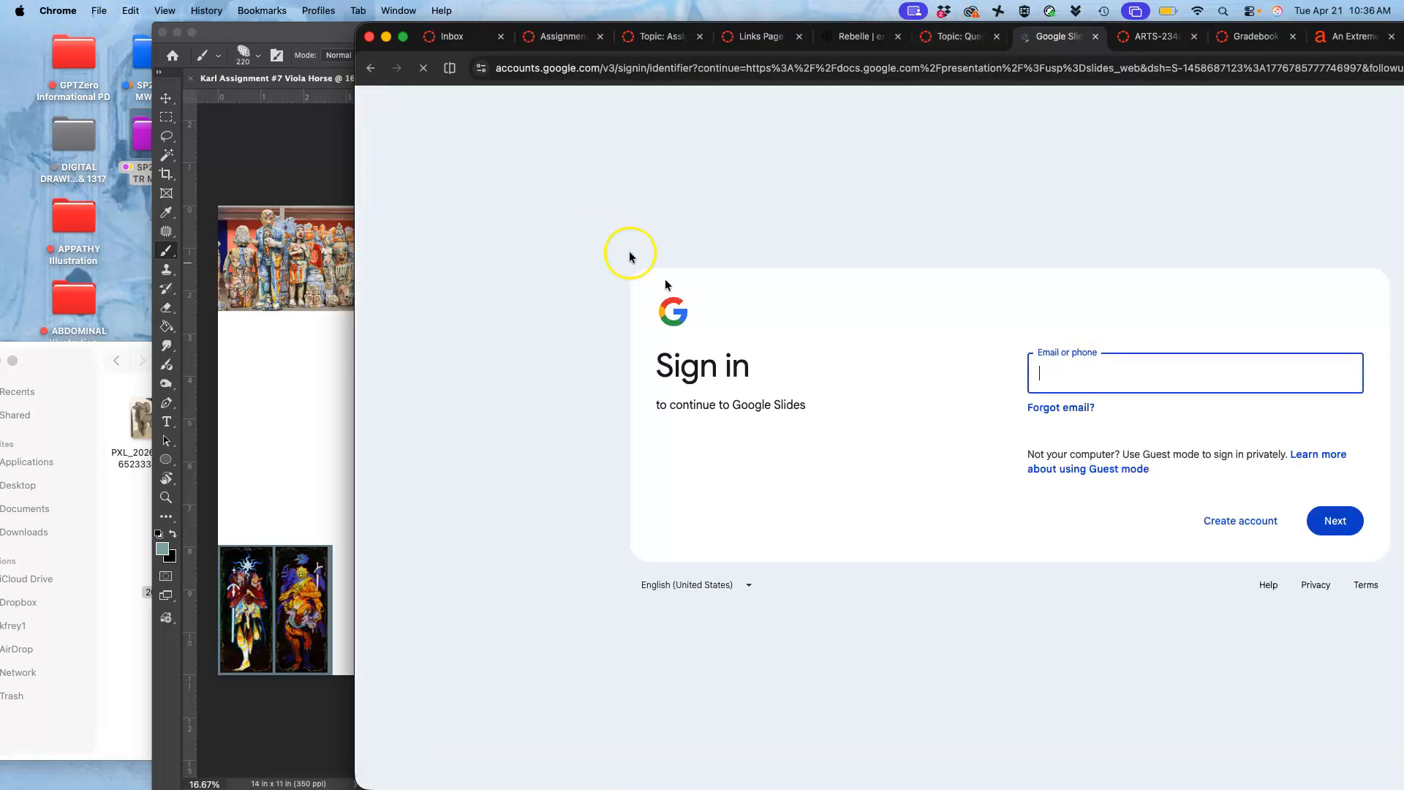
{"action": "left_click", "coordinate": [955, 38]}
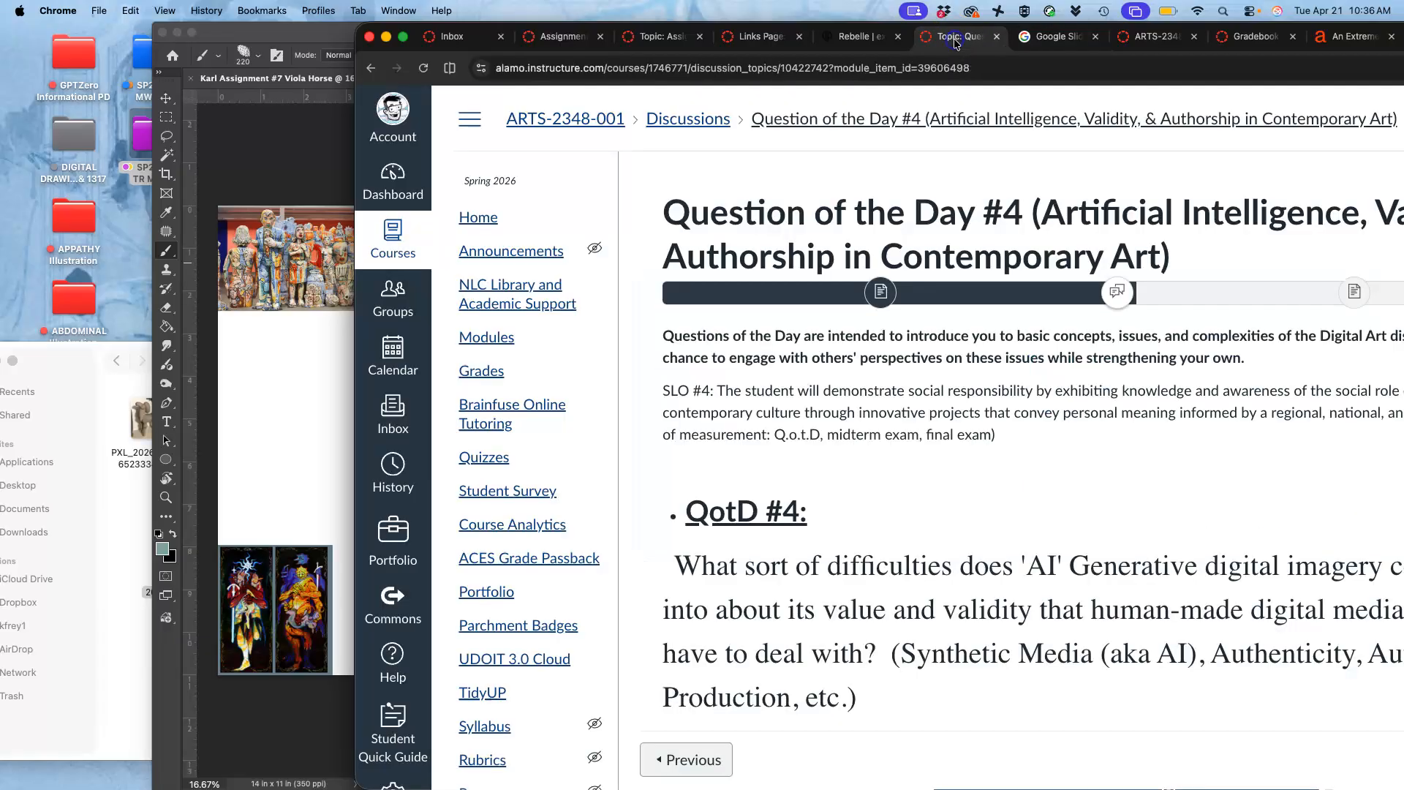
{"action": "scroll", "coordinate": [859, 490], "scroll_direction": "down", "scroll_amount": 5}
{"action": "scroll", "coordinate": [862, 354], "scroll_direction": "up", "scroll_amount": 6}
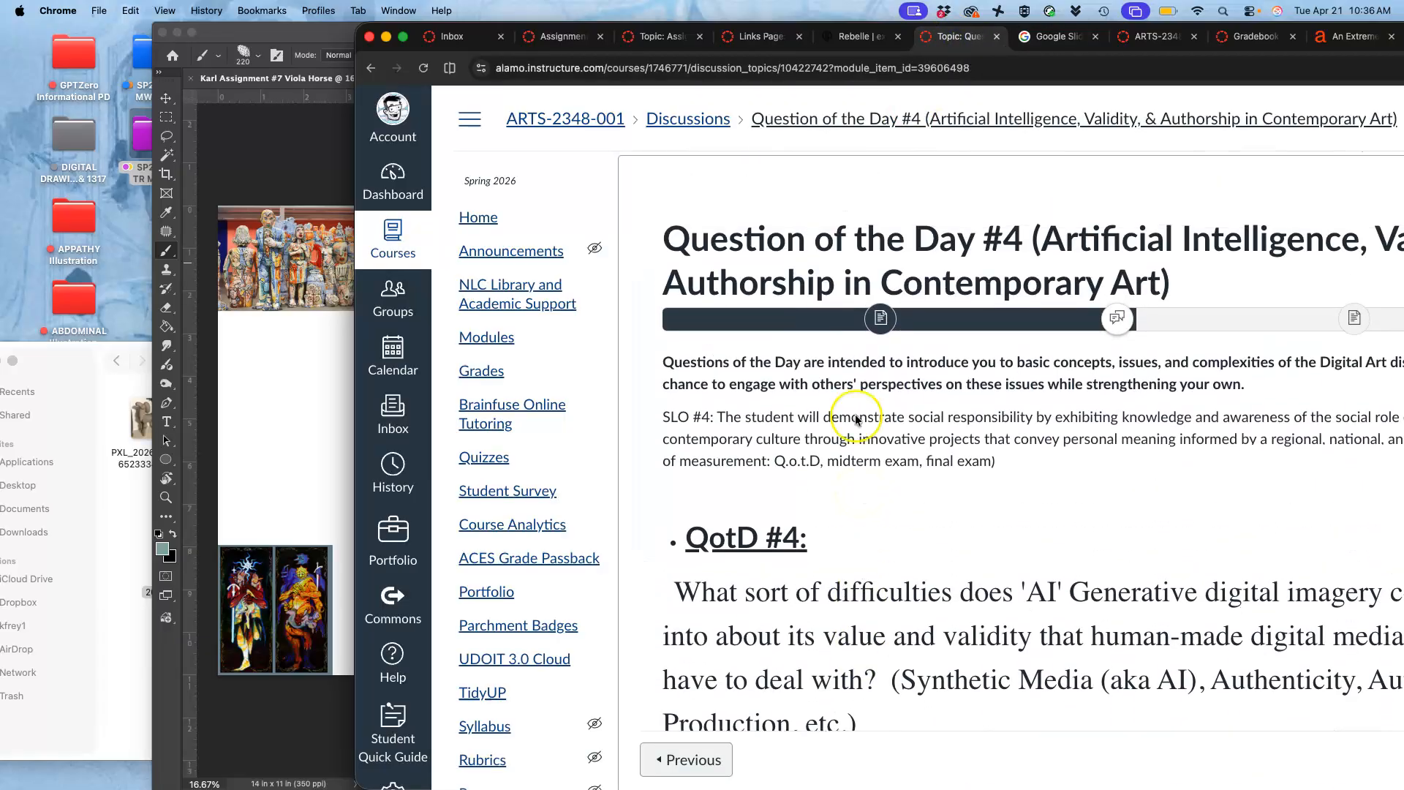
{"action": "left_click", "coordinate": [760, 36]}
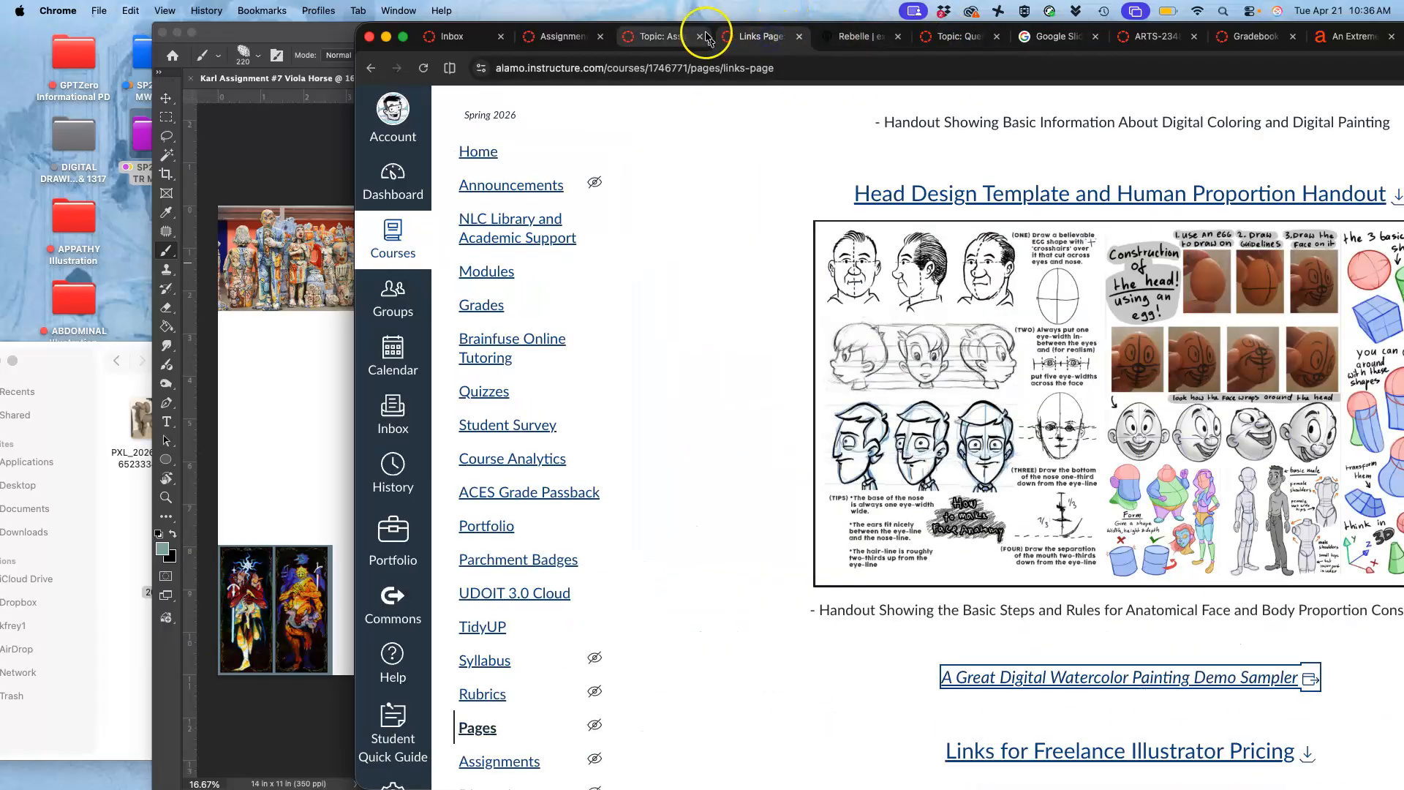
{"action": "left_click", "coordinate": [658, 41]}
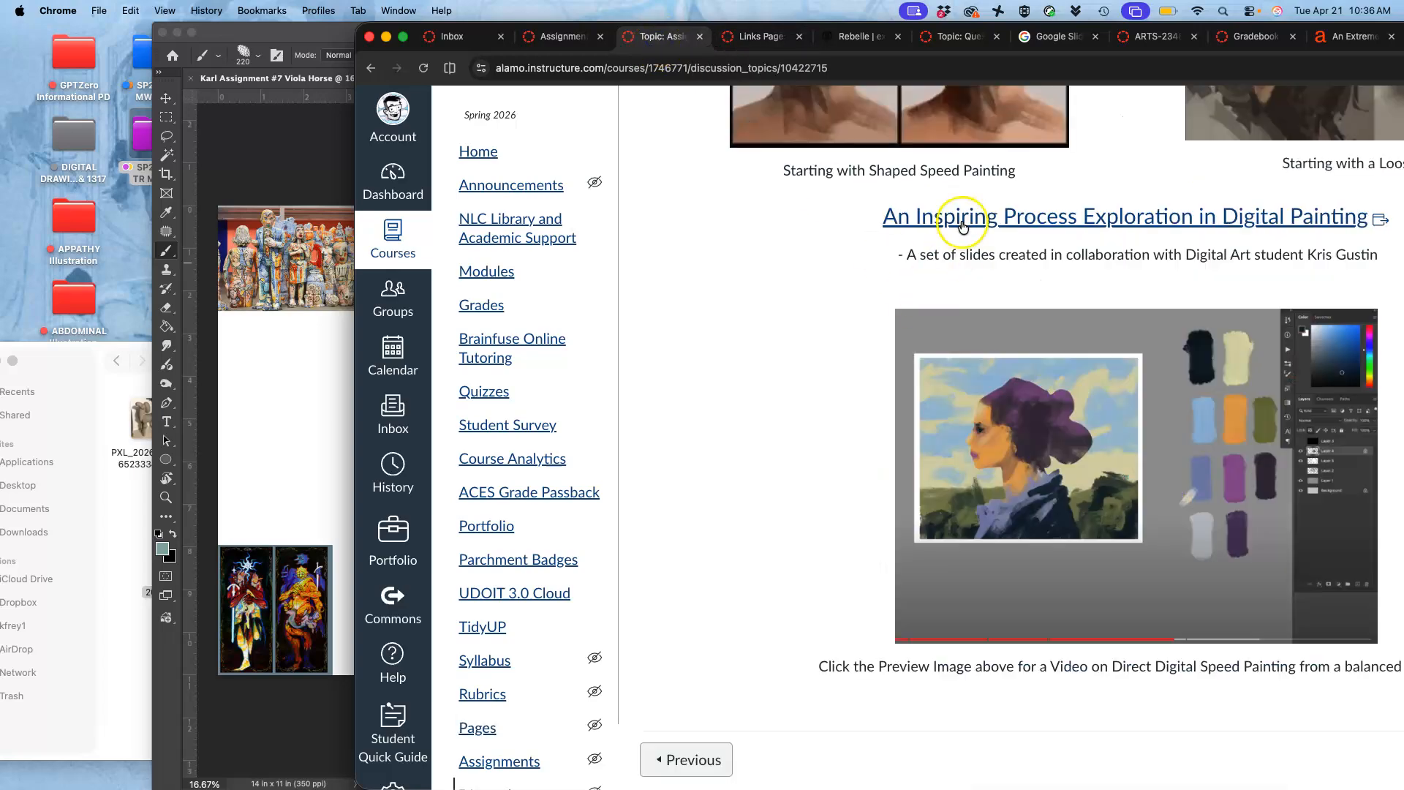
- Open the 'An Exhaustive Explanation of Digital Painting' slides in a new tab and view the digital painting steps slide
{"action": "scroll", "coordinate": [963, 227], "scroll_direction": "up", "scroll_amount": 10}
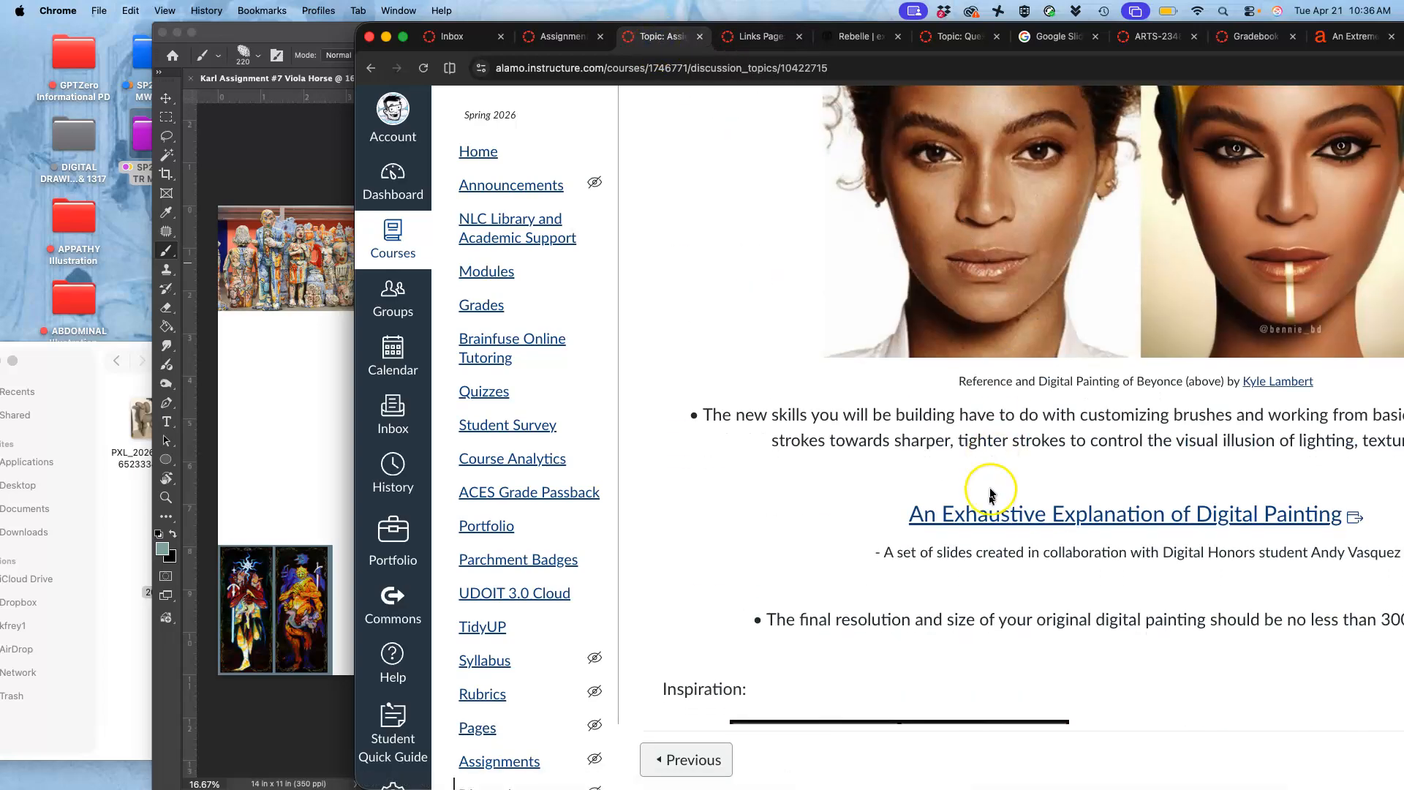
{"action": "right_click", "coordinate": [987, 512]}
{"action": "right_click", "coordinate": [993, 518]}
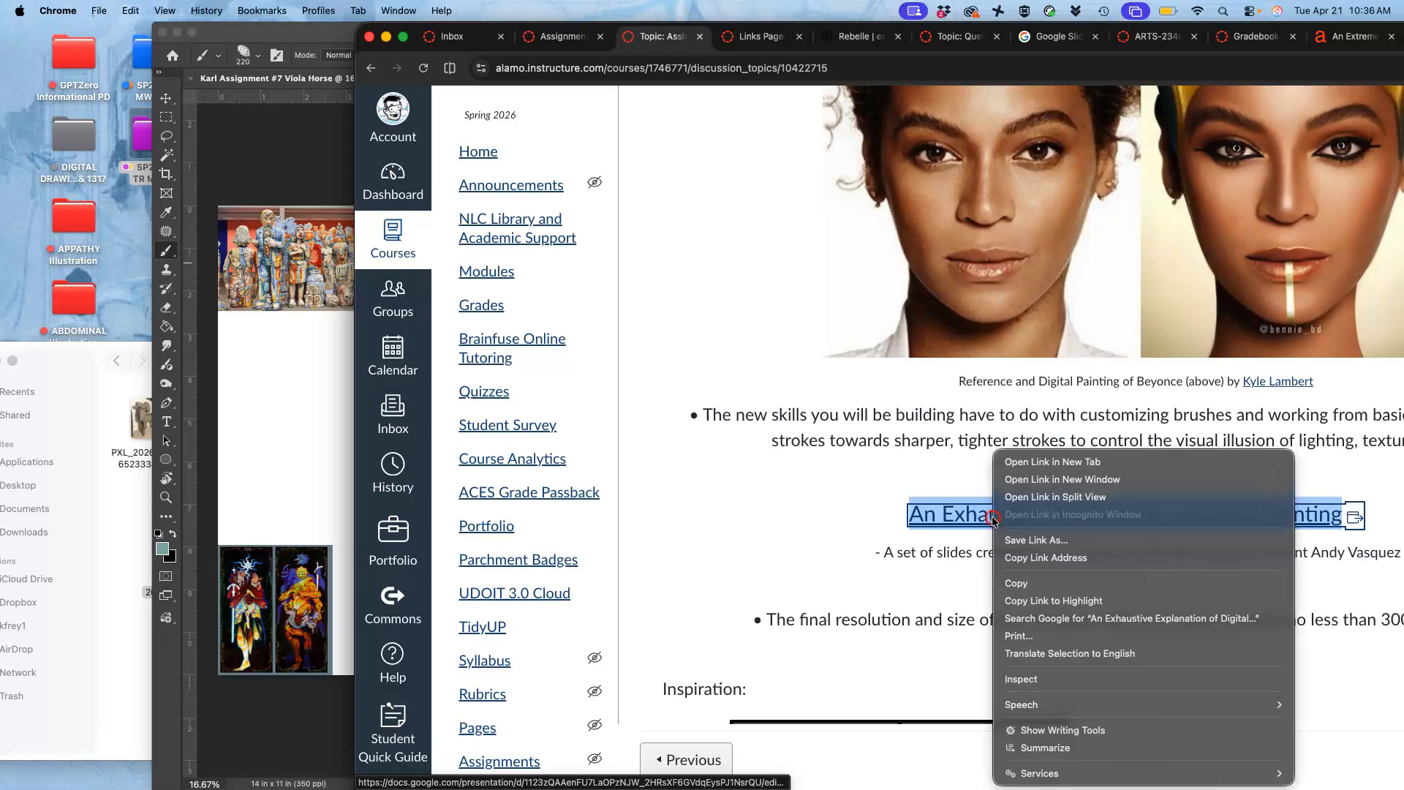
{"action": "left_click", "coordinate": [1036, 461]}
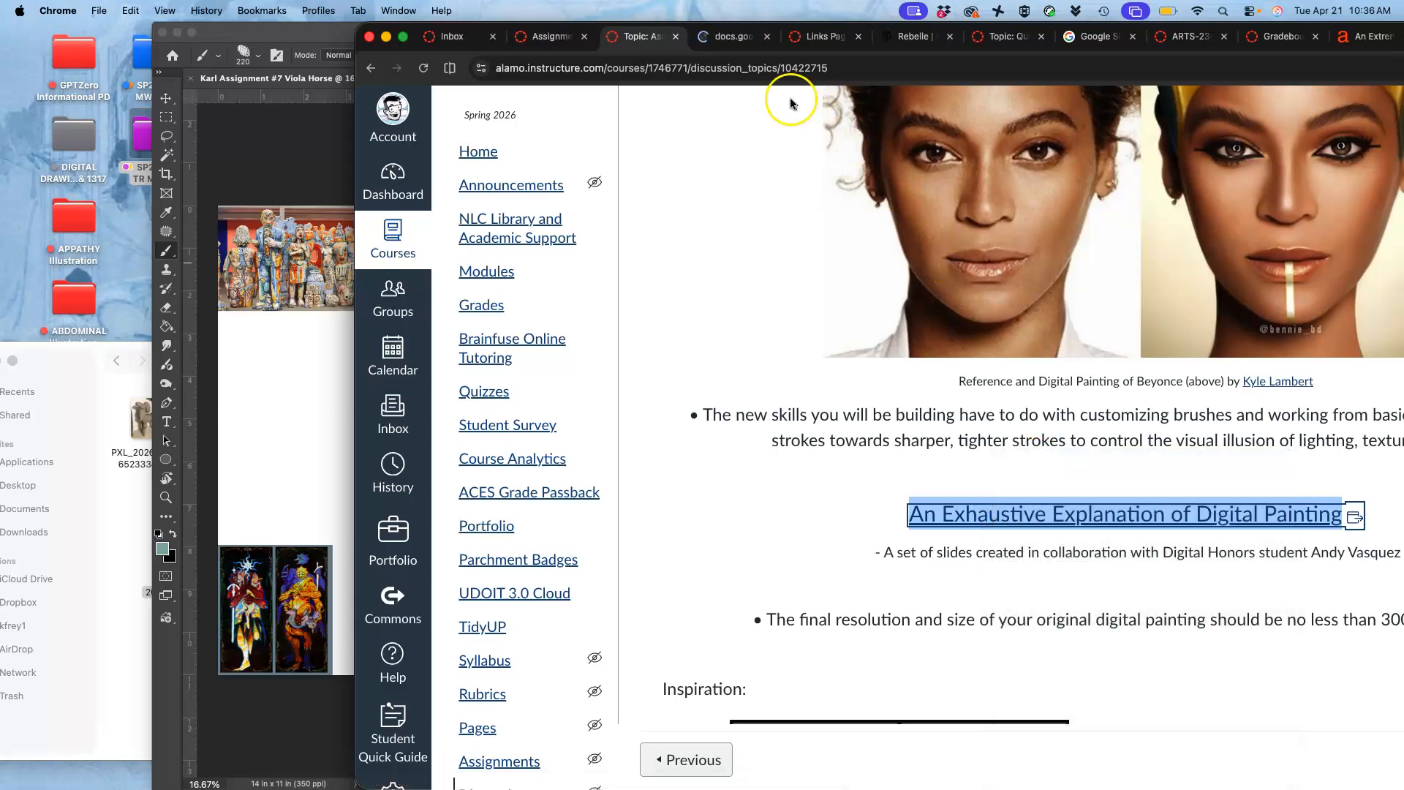
{"action": "left_click", "coordinate": [735, 36]}
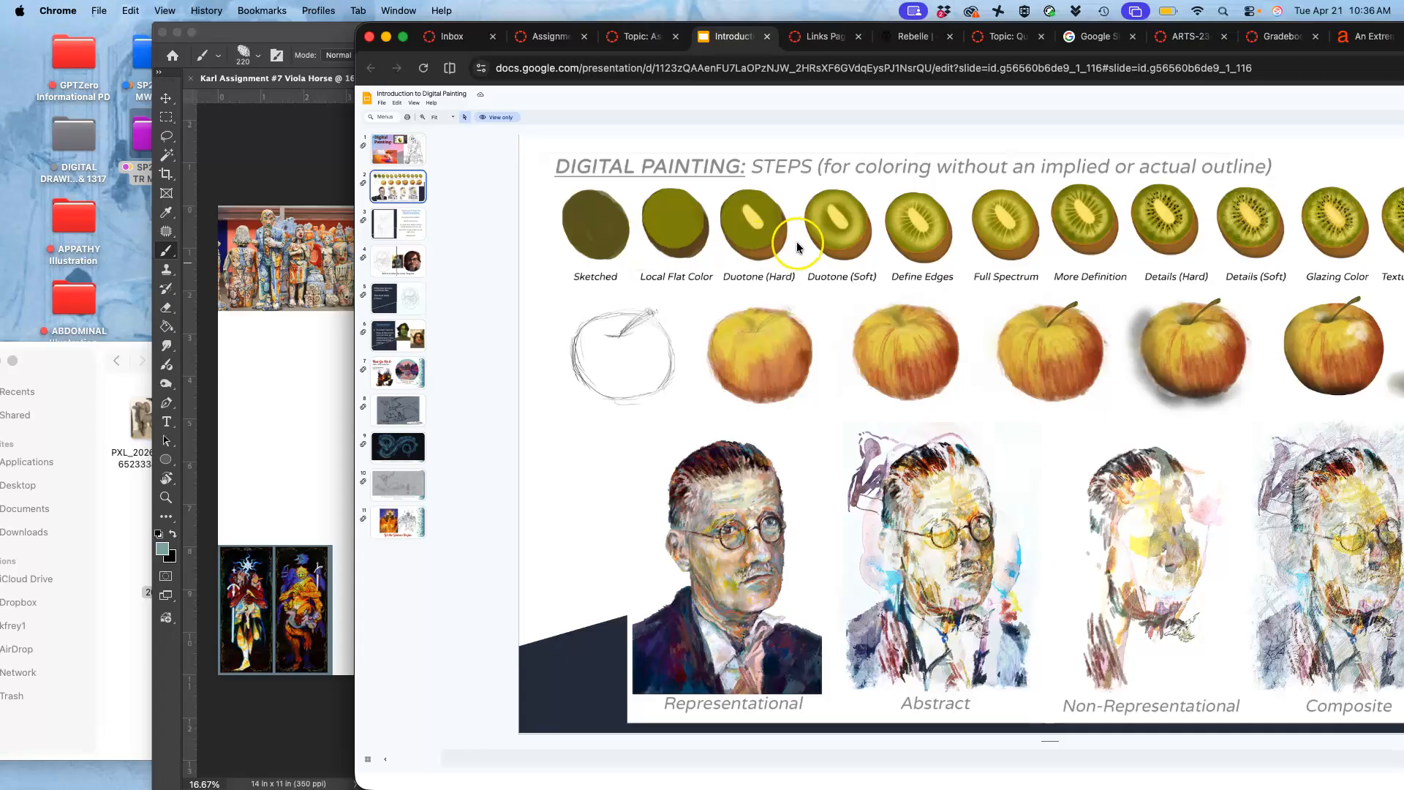
- Switch back to Photoshop and add a new layer named Shape Paint above the Reference group
{"action": "left_click", "coordinate": [311, 378]}
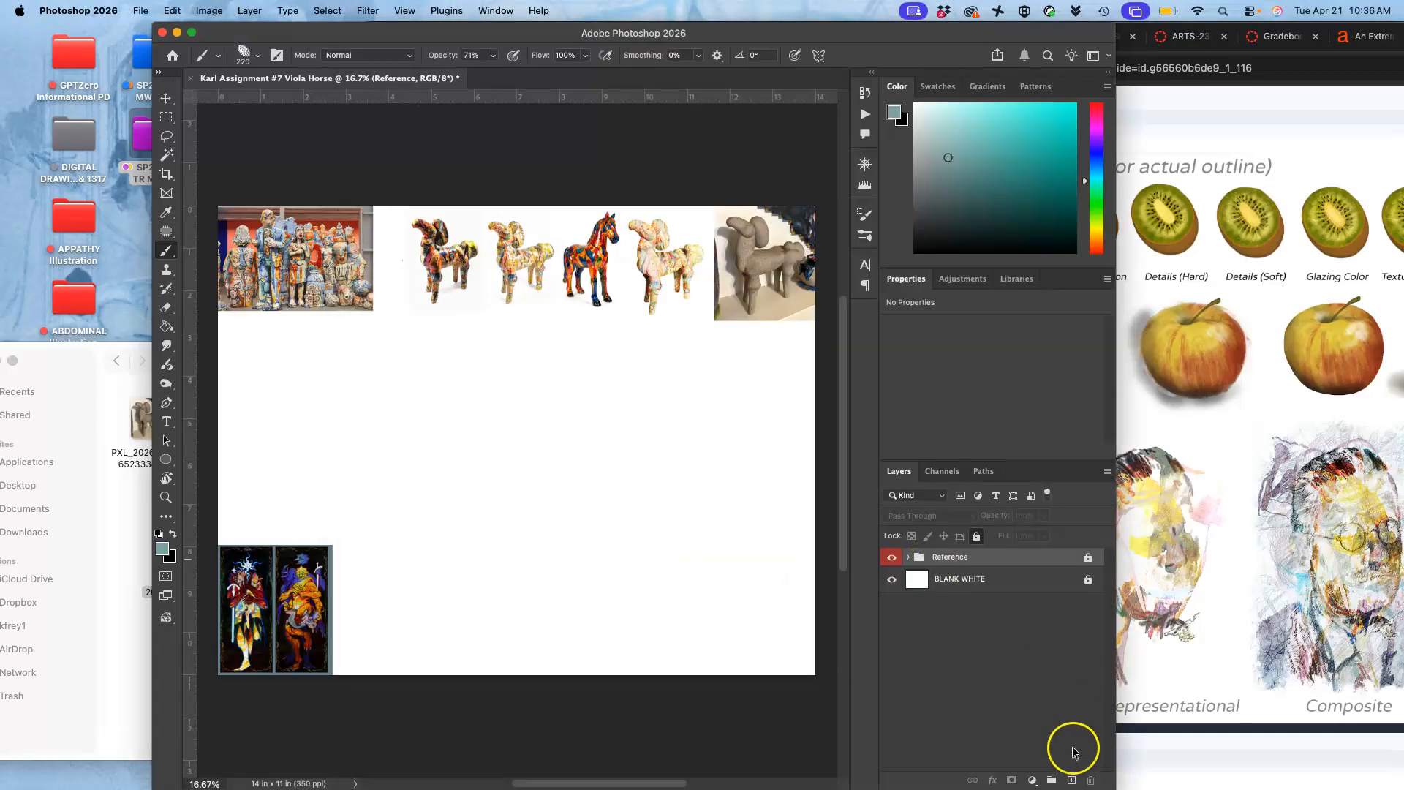
{"action": "left_click", "coordinate": [1071, 780]}
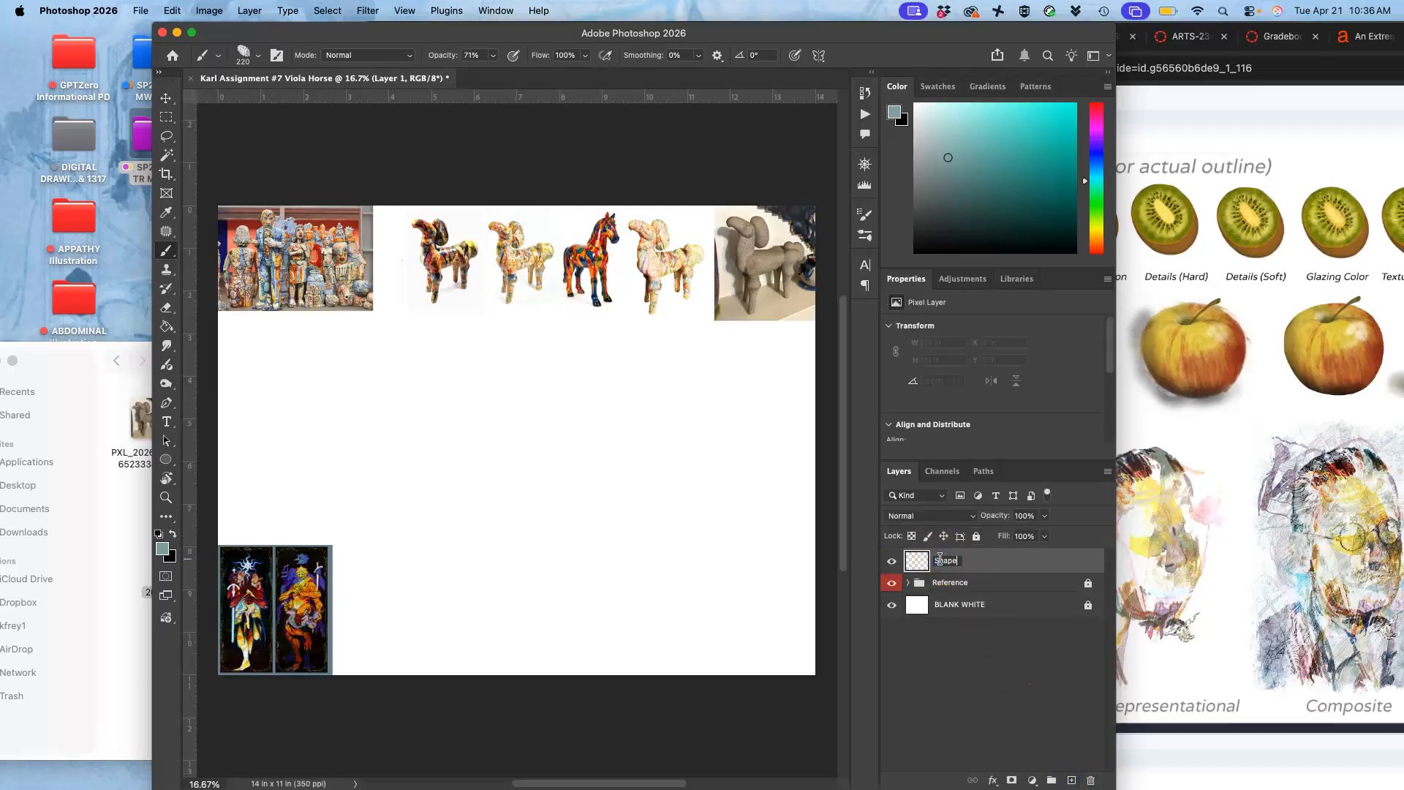
{"action": "left_click", "coordinate": [1007, 561]}
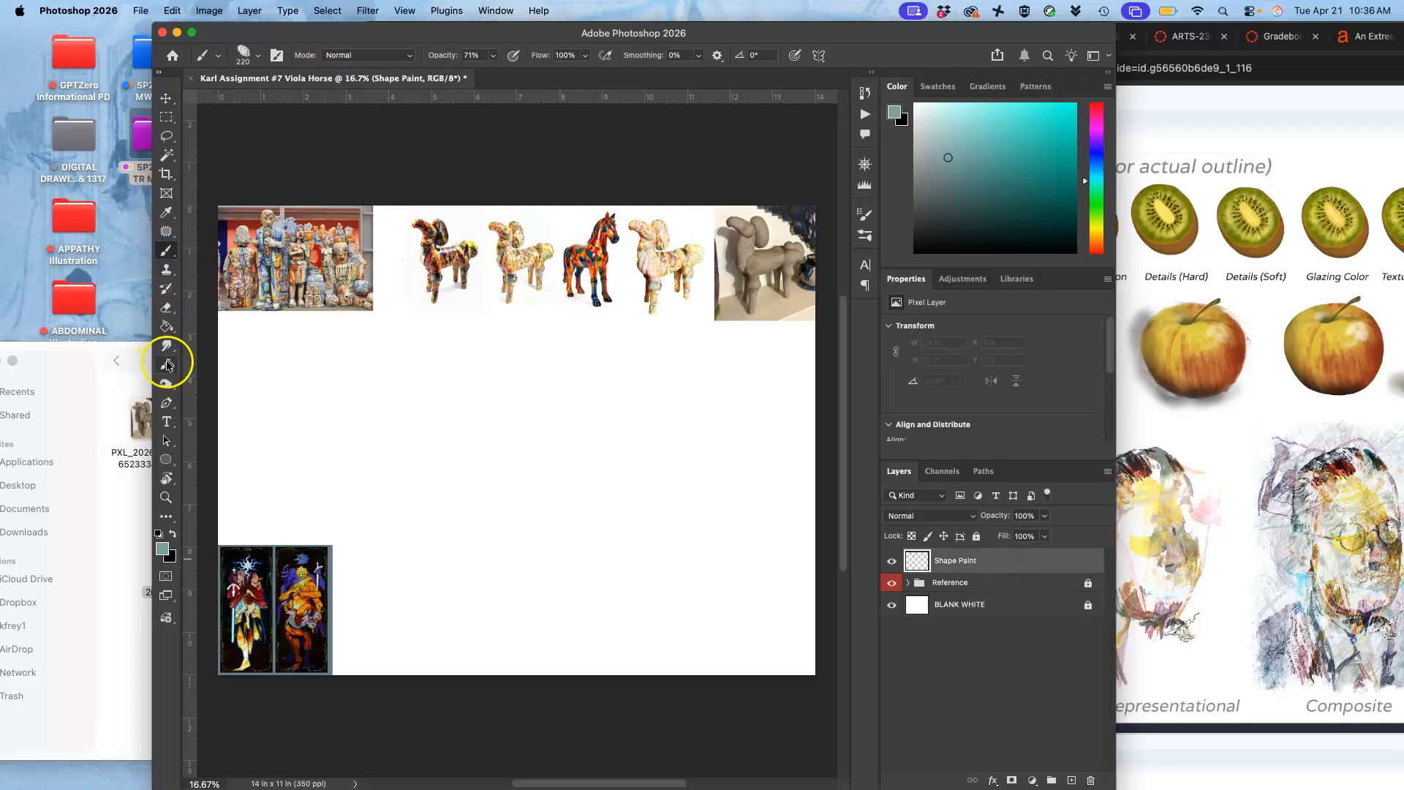
- Choose the Hard Round Pressure Size brush and set its opacity to 100%
{"action": "left_click", "coordinate": [260, 58]}
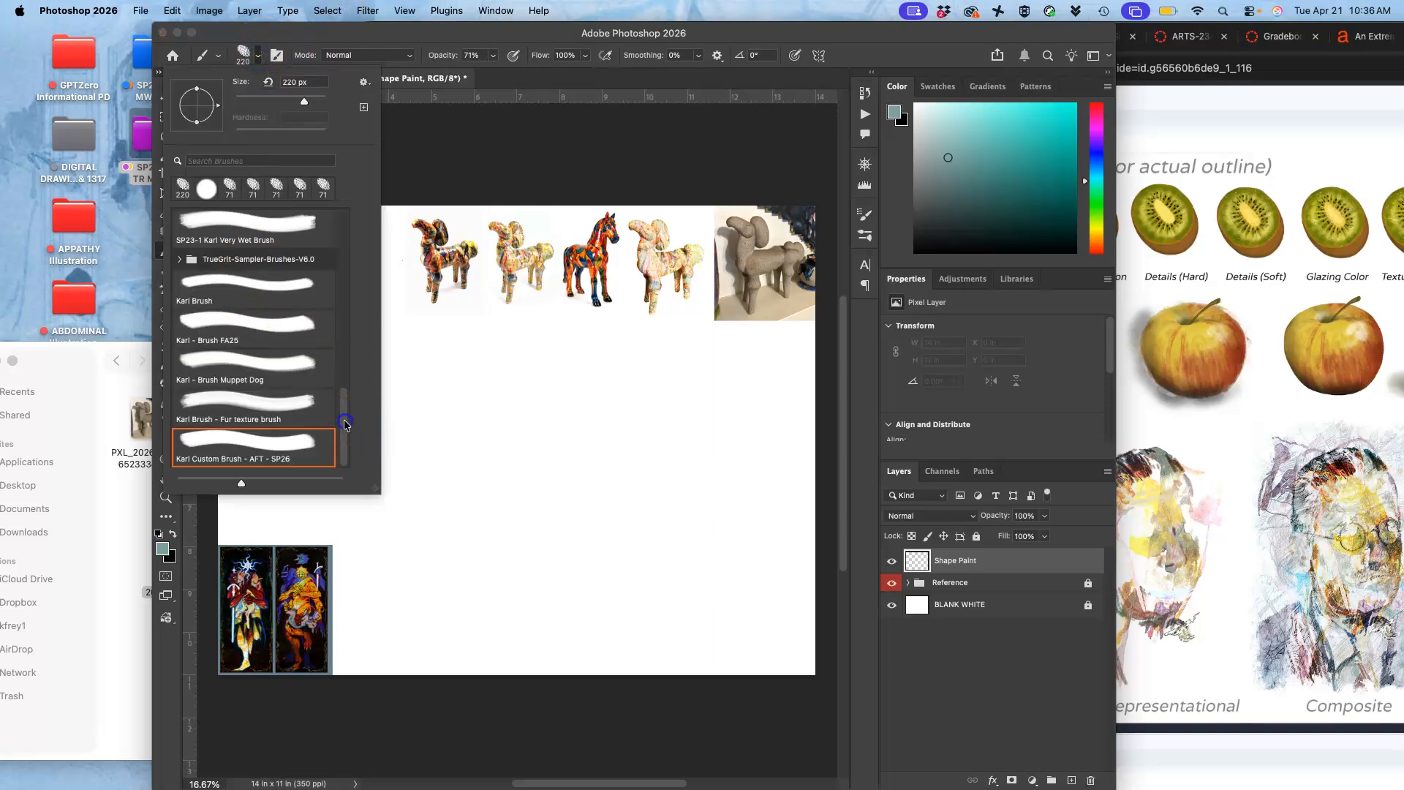
{"action": "left_click_drag", "start_coordinate": [345, 424], "coordinate": [320, 196]}
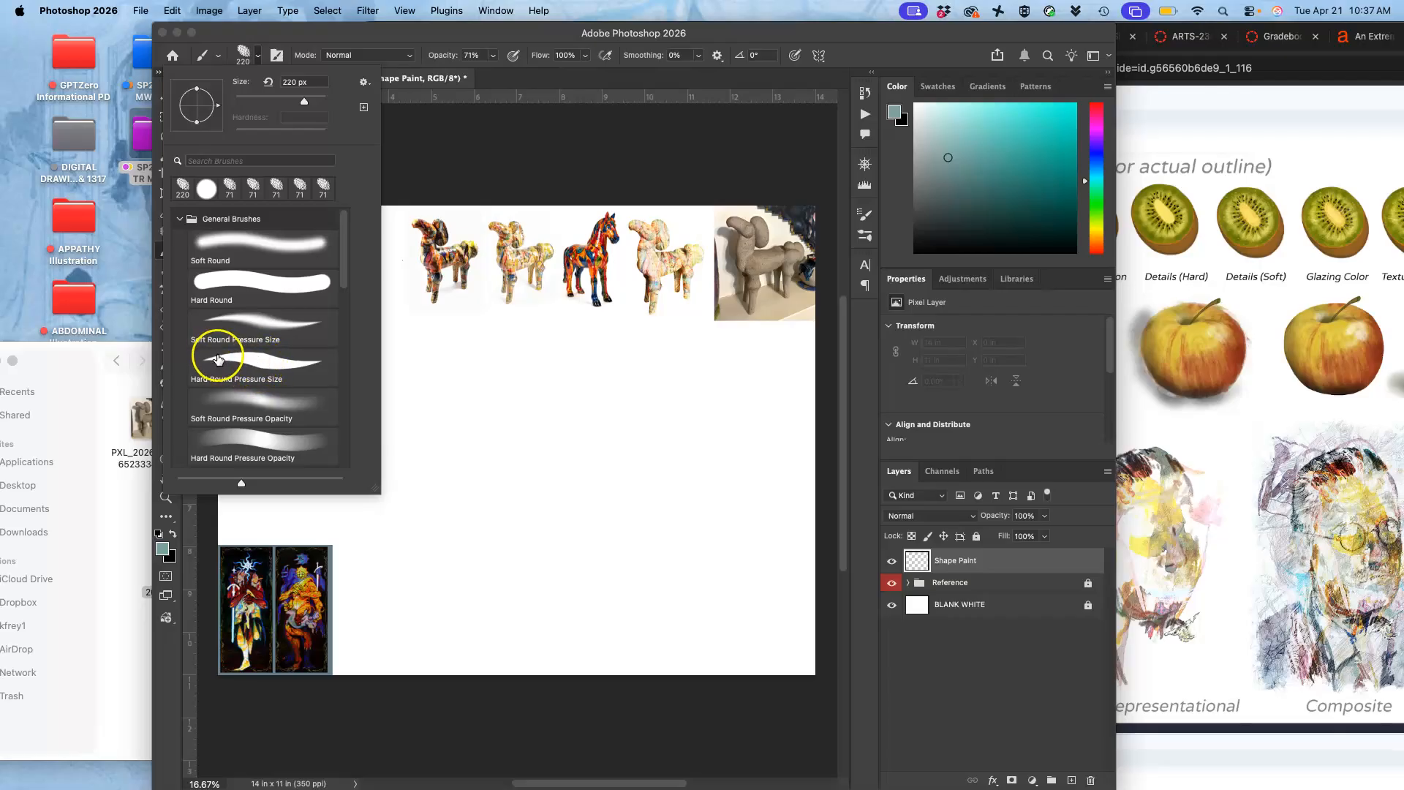
{"action": "left_click", "coordinate": [268, 363]}
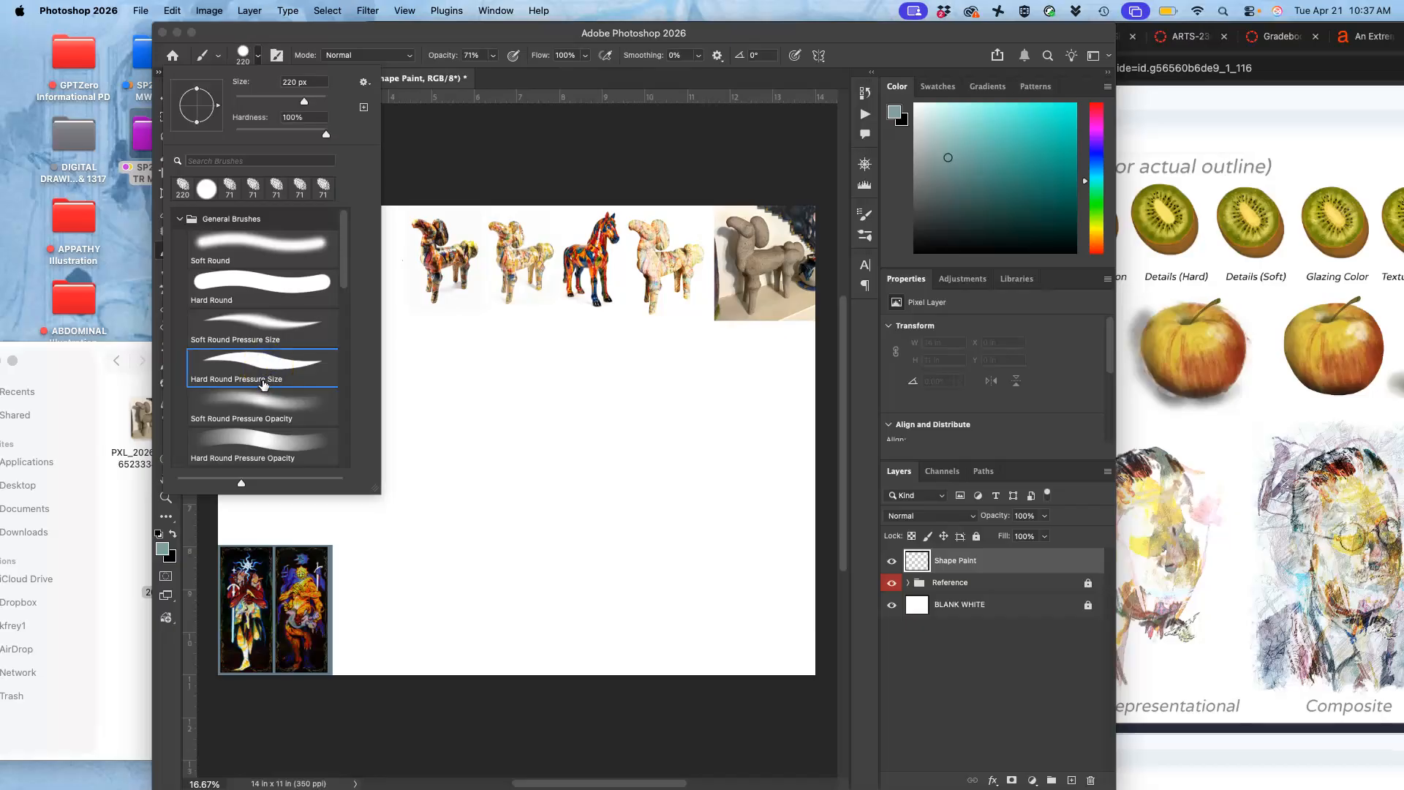
{"action": "left_click", "coordinate": [492, 56]}
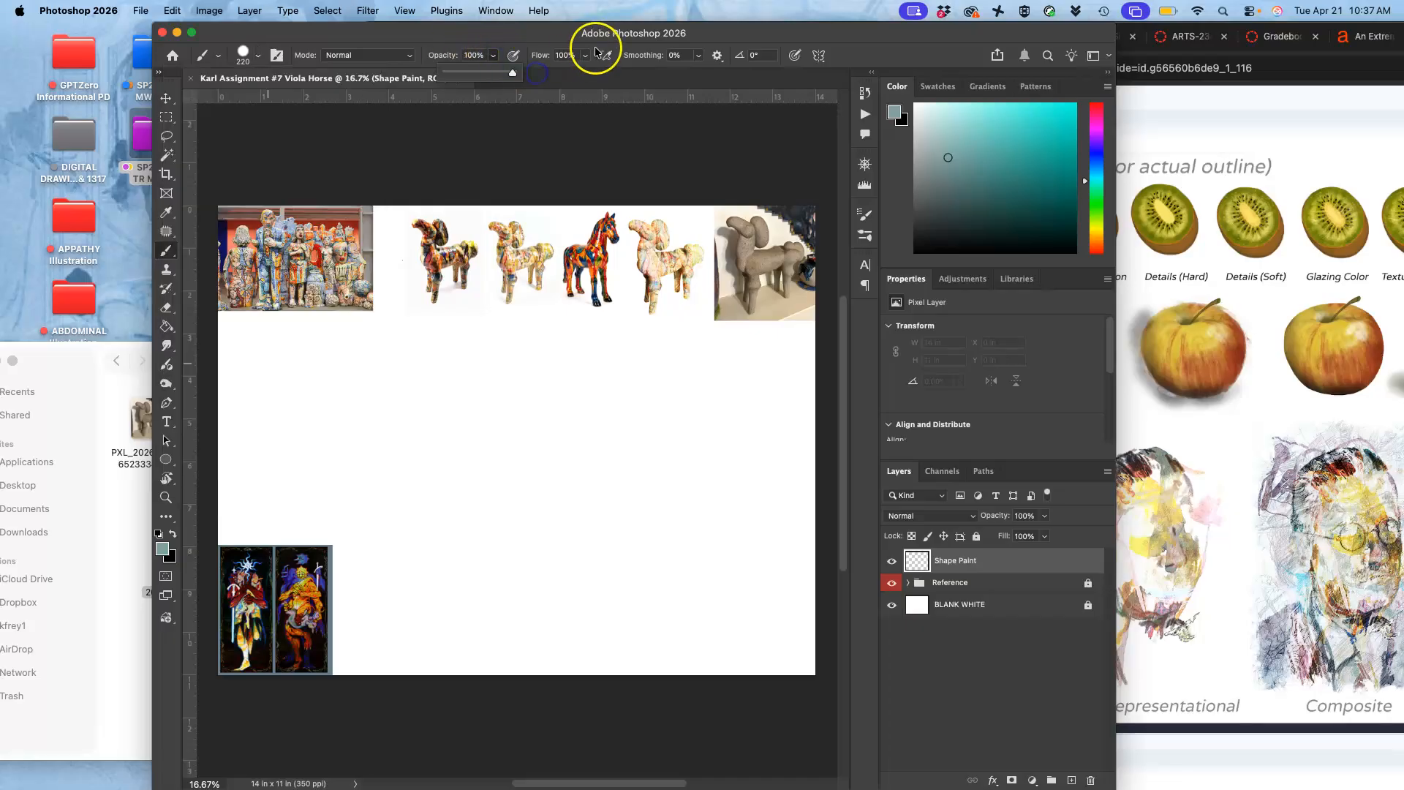
{"action": "left_click", "coordinate": [700, 55]}
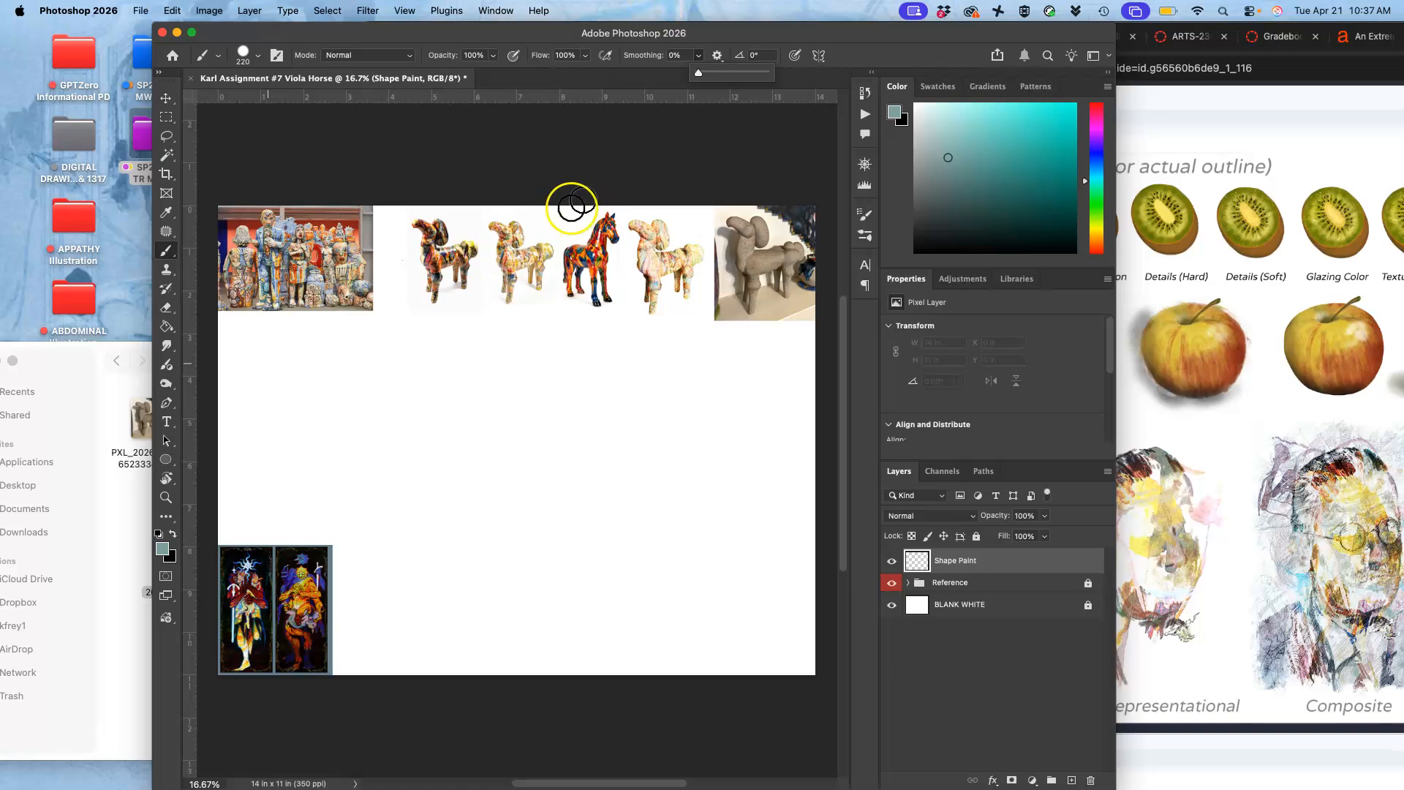
- Set the brush size to 396 px and its hardness to 70%
{"action": "left_click", "coordinate": [238, 51]}
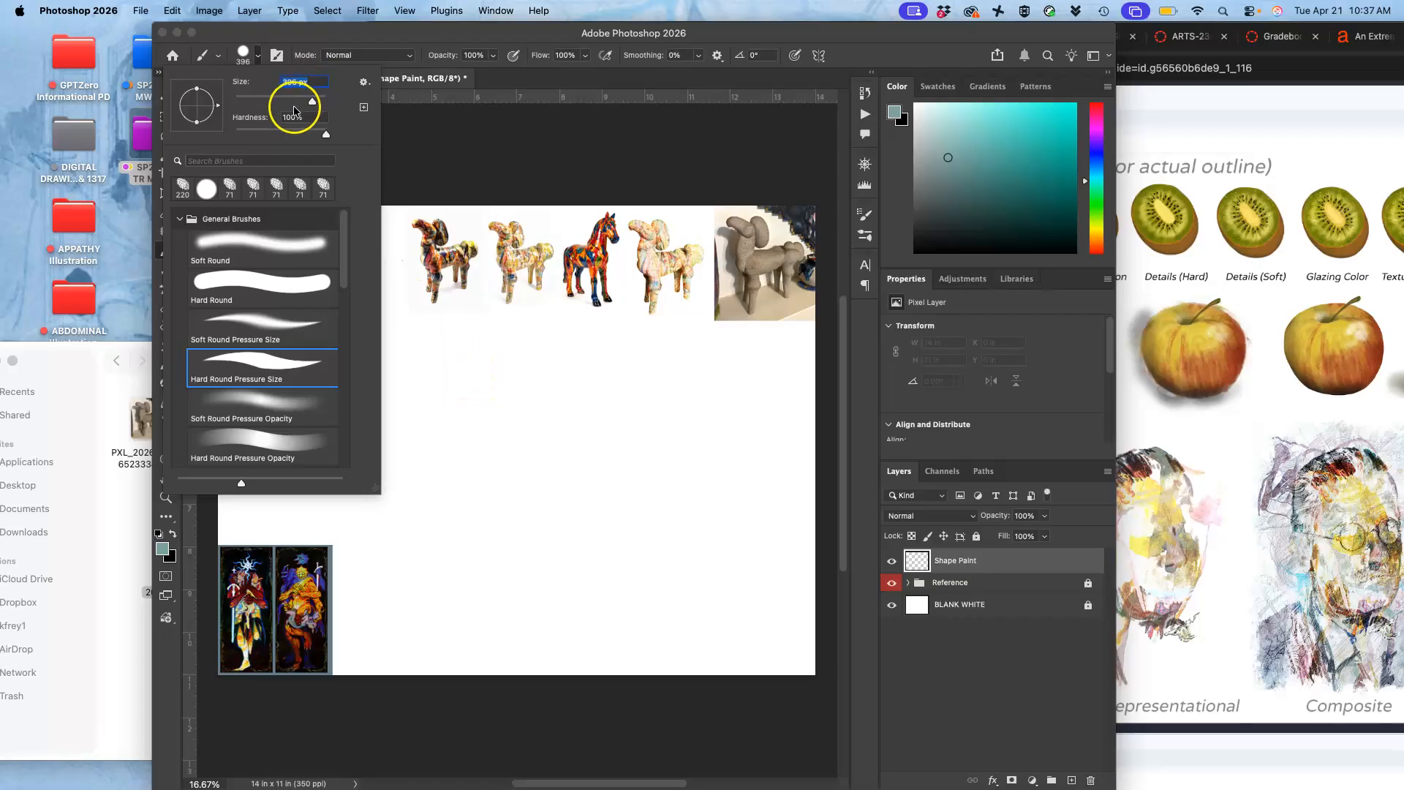
{"action": "left_click_drag", "start_coordinate": [323, 137], "coordinate": [320, 136]}
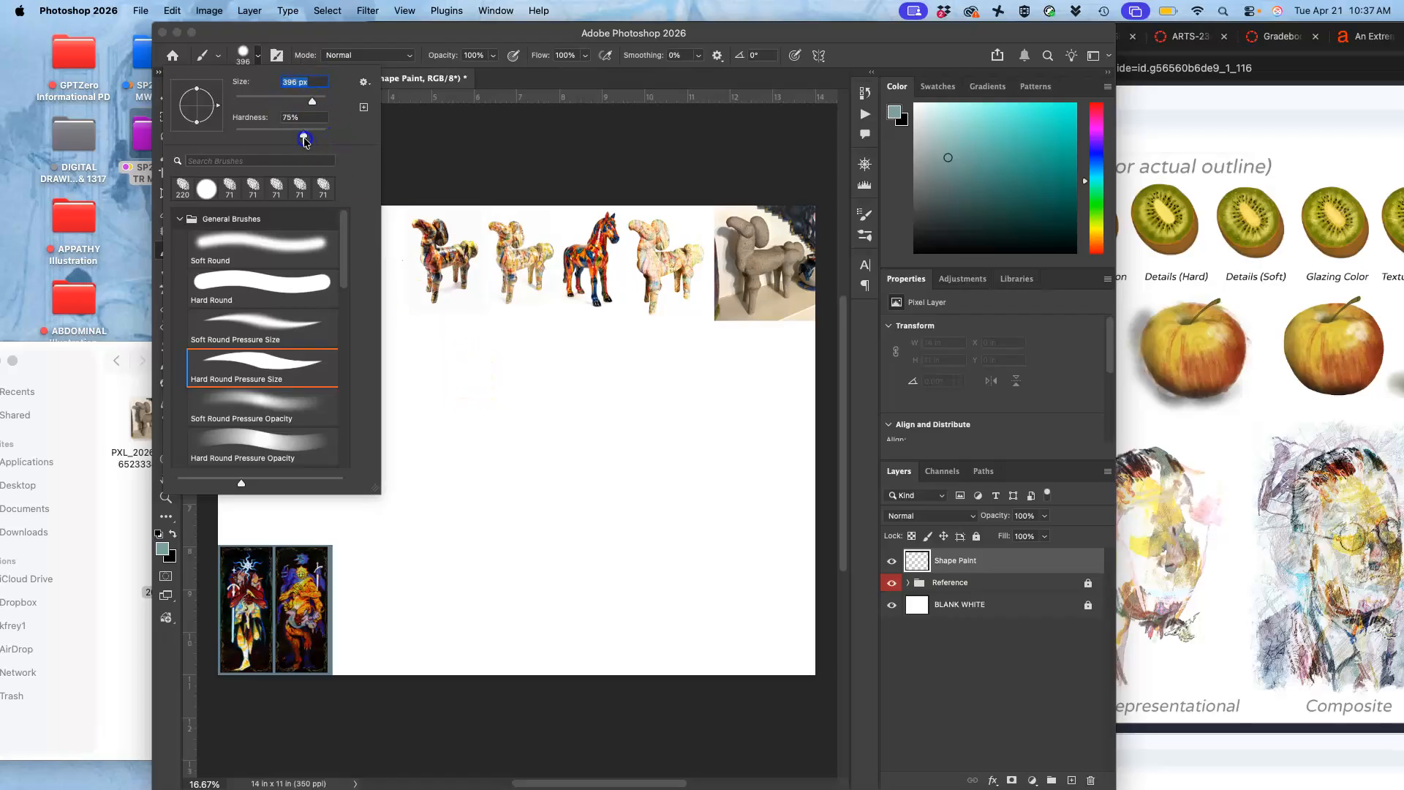
{"action": "left_click", "coordinate": [298, 138]}
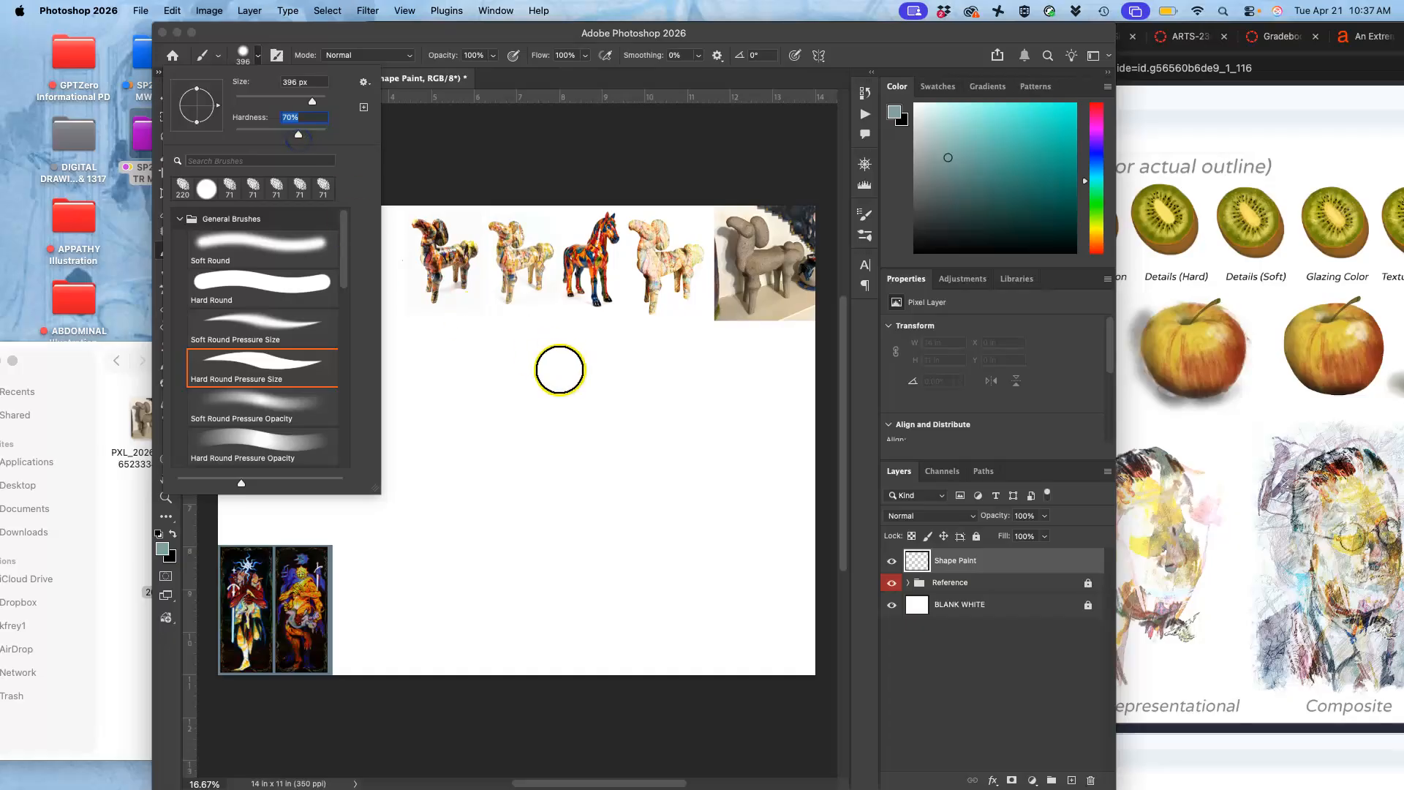
- Test the brush with rough black strokes across the blank canvas area and undo all of them
{"action": "left_click", "coordinate": [160, 533]}
{"action": "mouse_move", "coordinate": [520, 342]}
{"action": "left_mouse_down"}
{"action": "mouse_move", "coordinate": [494, 424]}
{"action": "mouse_move", "coordinate": [488, 533]}
{"action": "mouse_move", "coordinate": [497, 438]}
{"action": "mouse_move", "coordinate": [449, 486]}
{"action": "mouse_move", "coordinate": [448, 364]}
{"action": "mouse_move", "coordinate": [378, 463]}
{"action": "mouse_move", "coordinate": [491, 461]}
{"action": "mouse_move", "coordinate": [597, 403]}
{"action": "mouse_move", "coordinate": [602, 508]}
{"action": "left_mouse_up"}
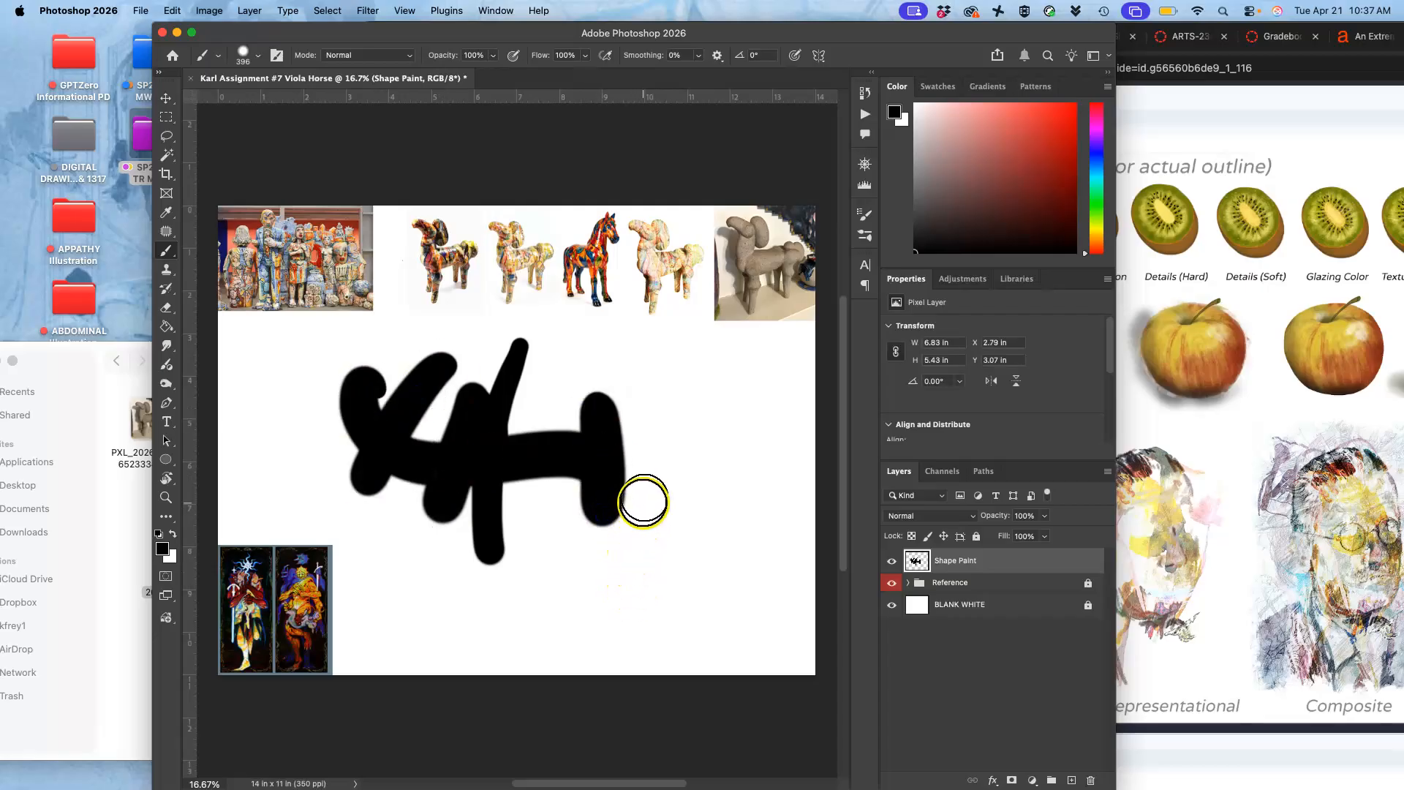
{"action": "key", "text": "super+z"}
{"action": "key", "text": "super+z"}
{"action": "key", "text": "super+z"}
{"action": "key", "text": "super+z"}
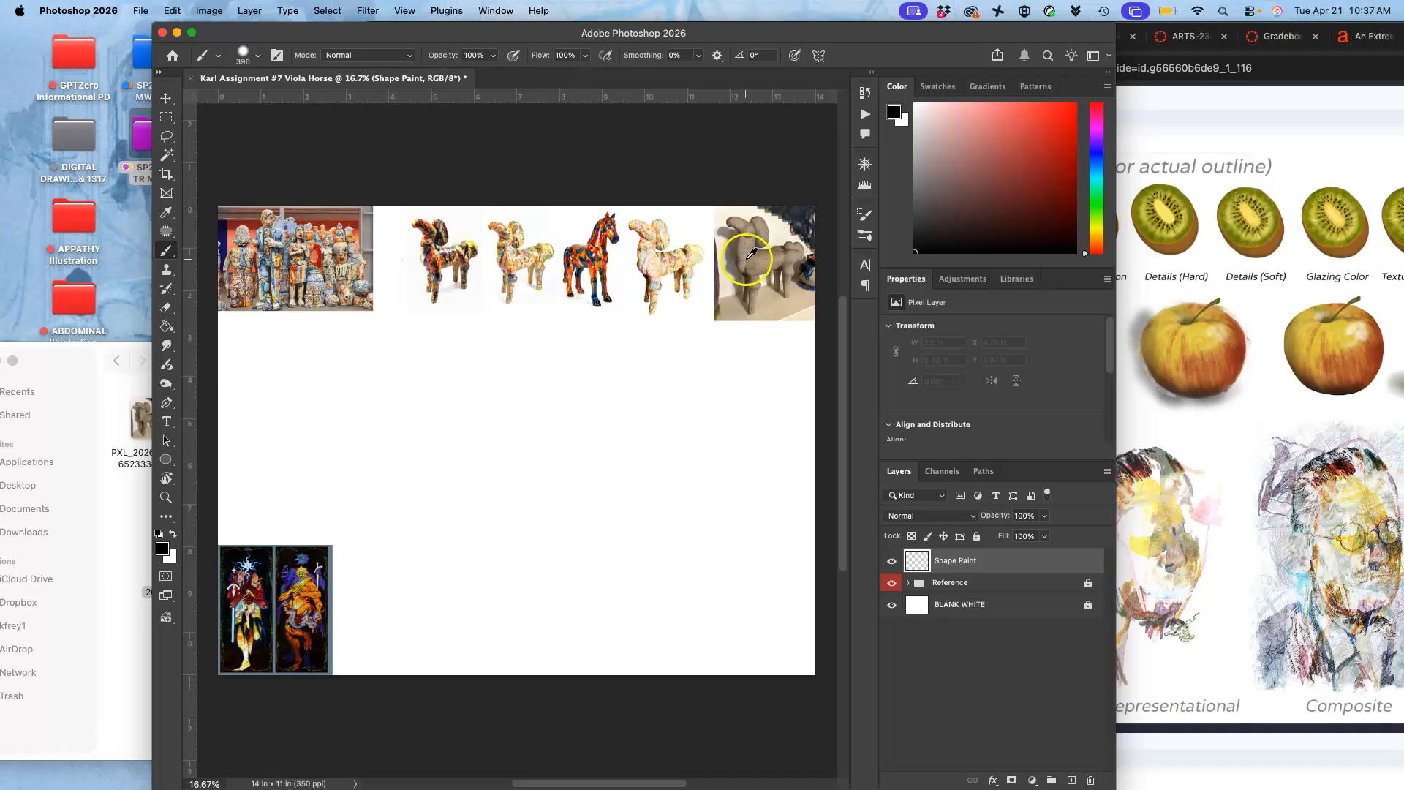
- Paint the horse's large head, mane, neck and body silhouette in a dark brown sampled from the clay horse photo
{"action": "left_click", "coordinate": [751, 250], "text": "alt"}
{"action": "mouse_move", "coordinate": [367, 373]}
{"action": "left_mouse_down"}
{"action": "mouse_move", "coordinate": [414, 391]}
{"action": "mouse_move", "coordinate": [378, 361]}
{"action": "mouse_move", "coordinate": [446, 386]}
{"action": "mouse_move", "coordinate": [436, 400]}
{"action": "mouse_move", "coordinate": [413, 378]}
{"action": "mouse_move", "coordinate": [442, 383]}
{"action": "mouse_move", "coordinate": [442, 356]}
{"action": "mouse_move", "coordinate": [469, 383]}
{"action": "mouse_move", "coordinate": [441, 333]}
{"action": "mouse_move", "coordinate": [484, 402]}
{"action": "mouse_move", "coordinate": [476, 376]}
{"action": "mouse_move", "coordinate": [437, 408]}
{"action": "mouse_move", "coordinate": [443, 490]}
{"action": "mouse_move", "coordinate": [442, 477]}
{"action": "mouse_move", "coordinate": [427, 502]}
{"action": "mouse_move", "coordinate": [434, 437]}
{"action": "mouse_move", "coordinate": [430, 517]}
{"action": "mouse_move", "coordinate": [445, 418]}
{"action": "mouse_move", "coordinate": [453, 482]}
{"action": "mouse_move", "coordinate": [566, 481]}
{"action": "mouse_move", "coordinate": [536, 491]}
{"action": "mouse_move", "coordinate": [475, 456]}
{"action": "mouse_move", "coordinate": [546, 469]}
{"action": "mouse_move", "coordinate": [481, 414]}
{"action": "mouse_move", "coordinate": [488, 356]}
{"action": "mouse_move", "coordinate": [472, 332]}
{"action": "mouse_move", "coordinate": [499, 380]}
{"action": "mouse_move", "coordinate": [448, 323]}
{"action": "mouse_move", "coordinate": [424, 338]}
{"action": "mouse_move", "coordinate": [437, 373]}
{"action": "mouse_move", "coordinate": [356, 345]}
{"action": "mouse_move", "coordinate": [352, 361]}
{"action": "mouse_move", "coordinate": [414, 393]}
{"action": "mouse_move", "coordinate": [404, 526]}
{"action": "mouse_move", "coordinate": [415, 502]}
{"action": "mouse_move", "coordinate": [427, 537]}
{"action": "mouse_move", "coordinate": [414, 541]}
{"action": "mouse_move", "coordinate": [456, 543]}
{"action": "mouse_move", "coordinate": [467, 497]}
{"action": "mouse_move", "coordinate": [455, 503]}
{"action": "mouse_move", "coordinate": [649, 504]}
{"action": "left_mouse_up"}
{"action": "mouse_move", "coordinate": [575, 478]}
{"action": "left_mouse_down"}
{"action": "mouse_move", "coordinate": [585, 549]}
{"action": "mouse_move", "coordinate": [525, 556]}
{"action": "mouse_move", "coordinate": [509, 537]}
{"action": "mouse_move", "coordinate": [587, 520]}
{"action": "mouse_move", "coordinate": [557, 504]}
{"action": "mouse_move", "coordinate": [596, 482]}
{"action": "left_mouse_up"}
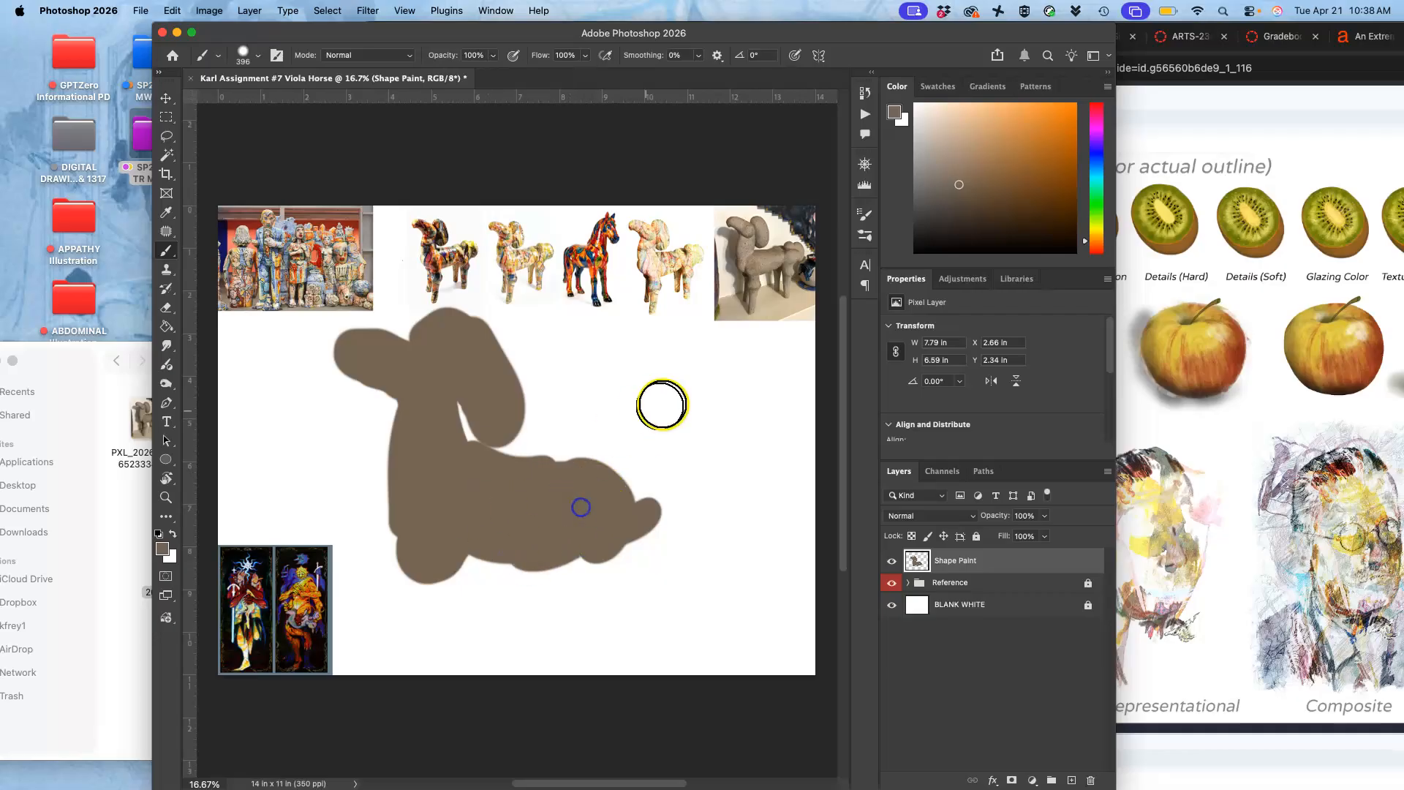
- Paint lighter areas on the horse's chest, head and mane with light browns sampled from the clay horse photo
{"action": "left_click", "coordinate": [747, 244], "text": "alt"}
{"action": "mouse_move", "coordinate": [454, 439]}
{"action": "left_mouse_down"}
{"action": "mouse_move", "coordinate": [417, 504]}
{"action": "mouse_move", "coordinate": [417, 453]}
{"action": "mouse_move", "coordinate": [456, 546]}
{"action": "left_mouse_up"}
{"action": "left_click", "coordinate": [740, 221], "text": "alt"}
{"action": "mouse_move", "coordinate": [442, 334]}
{"action": "left_mouse_down"}
{"action": "mouse_move", "coordinate": [371, 344]}
{"action": "mouse_move", "coordinate": [403, 352]}
{"action": "mouse_move", "coordinate": [404, 384]}
{"action": "mouse_move", "coordinate": [462, 332]}
{"action": "mouse_move", "coordinate": [492, 400]}
{"action": "left_mouse_up"}
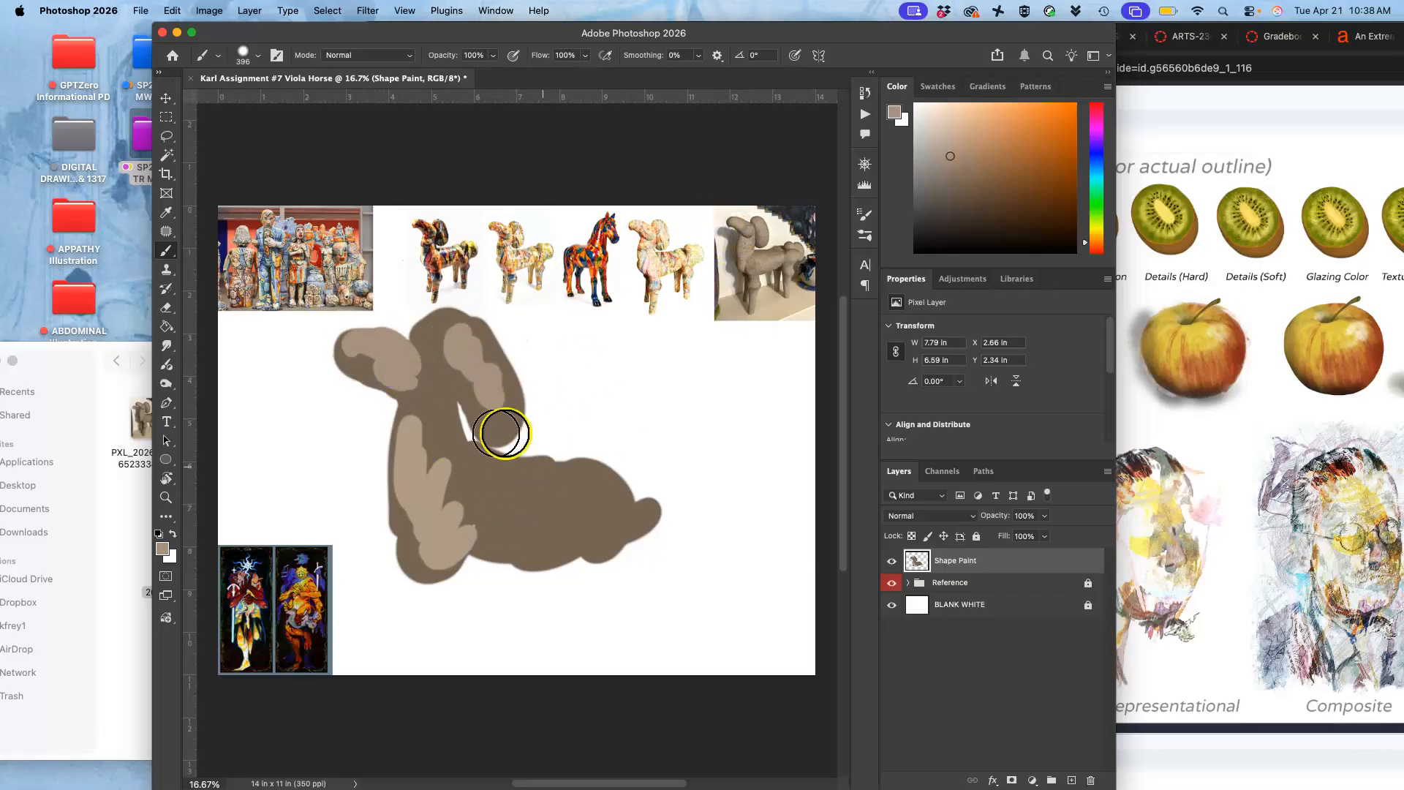
- Build up the horse's rump and tail in a light tan sampled from the clay horse's hindquarters
{"action": "left_click", "coordinate": [791, 256], "text": "alt"}
{"action": "mouse_move", "coordinate": [642, 541]}
{"action": "left_mouse_down"}
{"action": "mouse_move", "coordinate": [596, 506]}
{"action": "mouse_move", "coordinate": [588, 537]}
{"action": "mouse_move", "coordinate": [615, 529]}
{"action": "mouse_move", "coordinate": [603, 449]}
{"action": "mouse_move", "coordinate": [567, 458]}
{"action": "left_mouse_up"}
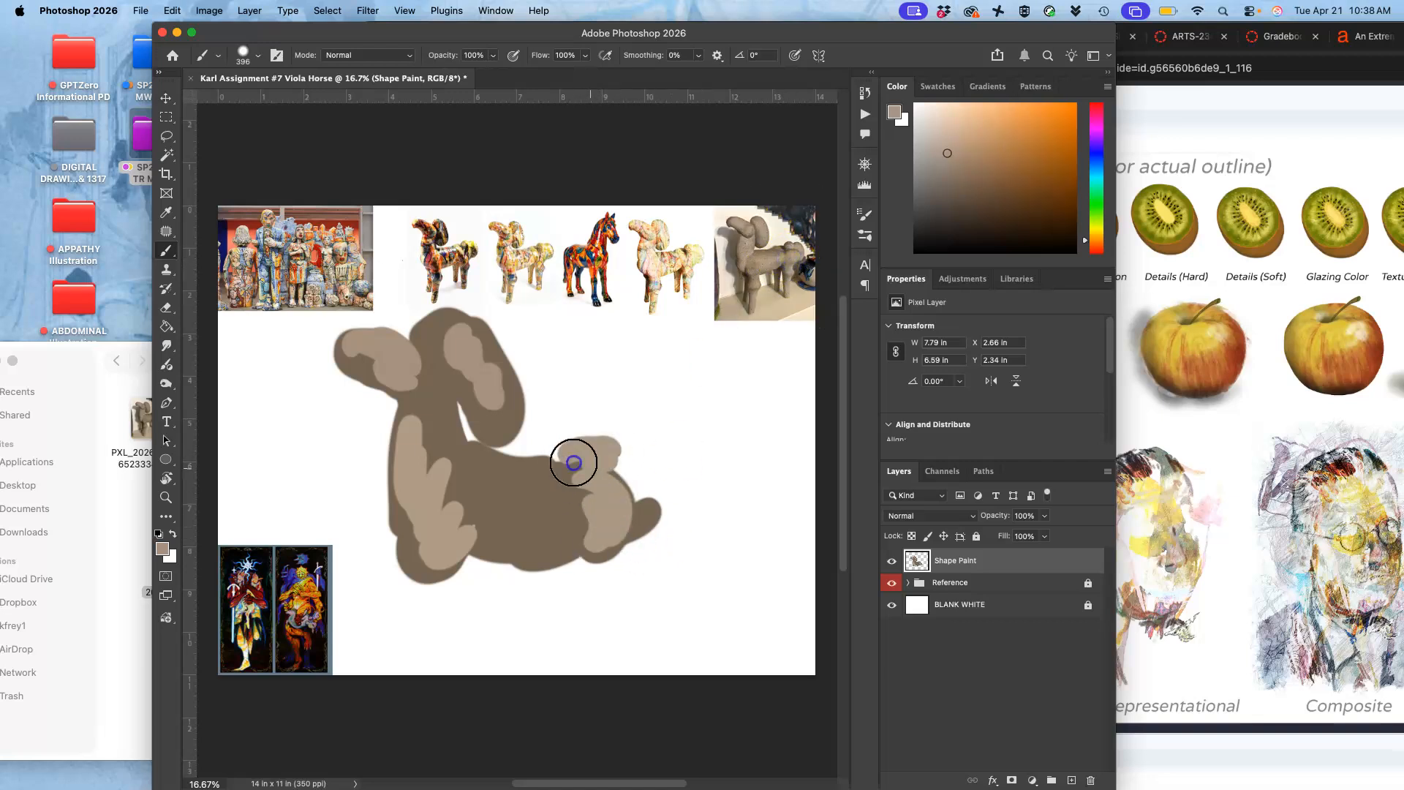
{"action": "left_click_drag", "start_coordinate": [650, 476], "coordinate": [658, 558]}
- Paint cream and red patches on the horse's chest and an orange patch on its neck, using colors sampled from the reference horses
{"action": "left_click", "coordinate": [607, 287], "text": "alt"}
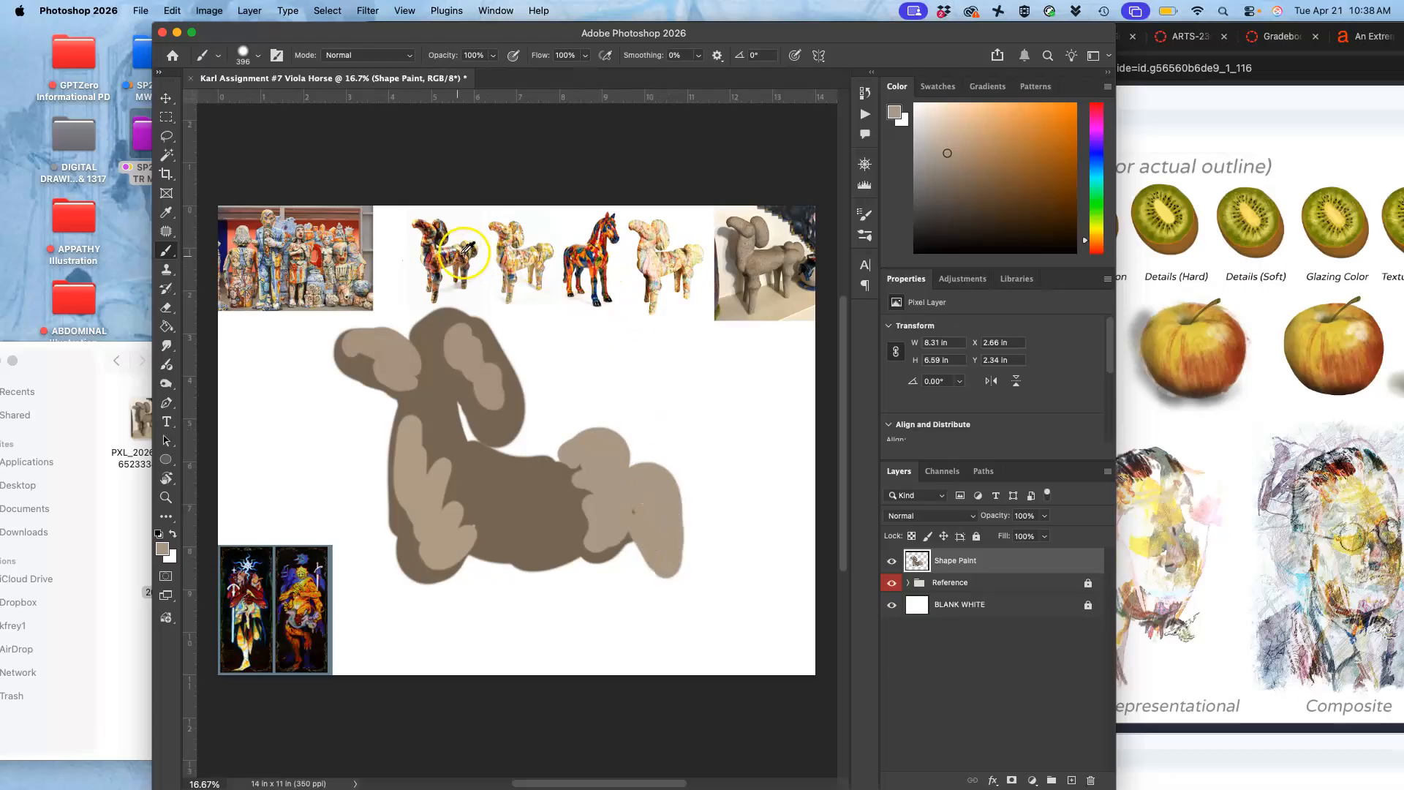
{"action": "left_click", "coordinate": [656, 252], "text": "alt"}
{"action": "mouse_move", "coordinate": [445, 464]}
{"action": "left_mouse_down"}
{"action": "mouse_move", "coordinate": [466, 513]}
{"action": "mouse_move", "coordinate": [434, 280]}
{"action": "mouse_move", "coordinate": [426, 484]}
{"action": "mouse_move", "coordinate": [457, 558]}
{"action": "left_mouse_up"}
{"action": "left_click", "coordinate": [440, 252], "text": "alt"}
{"action": "left_click", "coordinate": [636, 232], "text": "alt"}
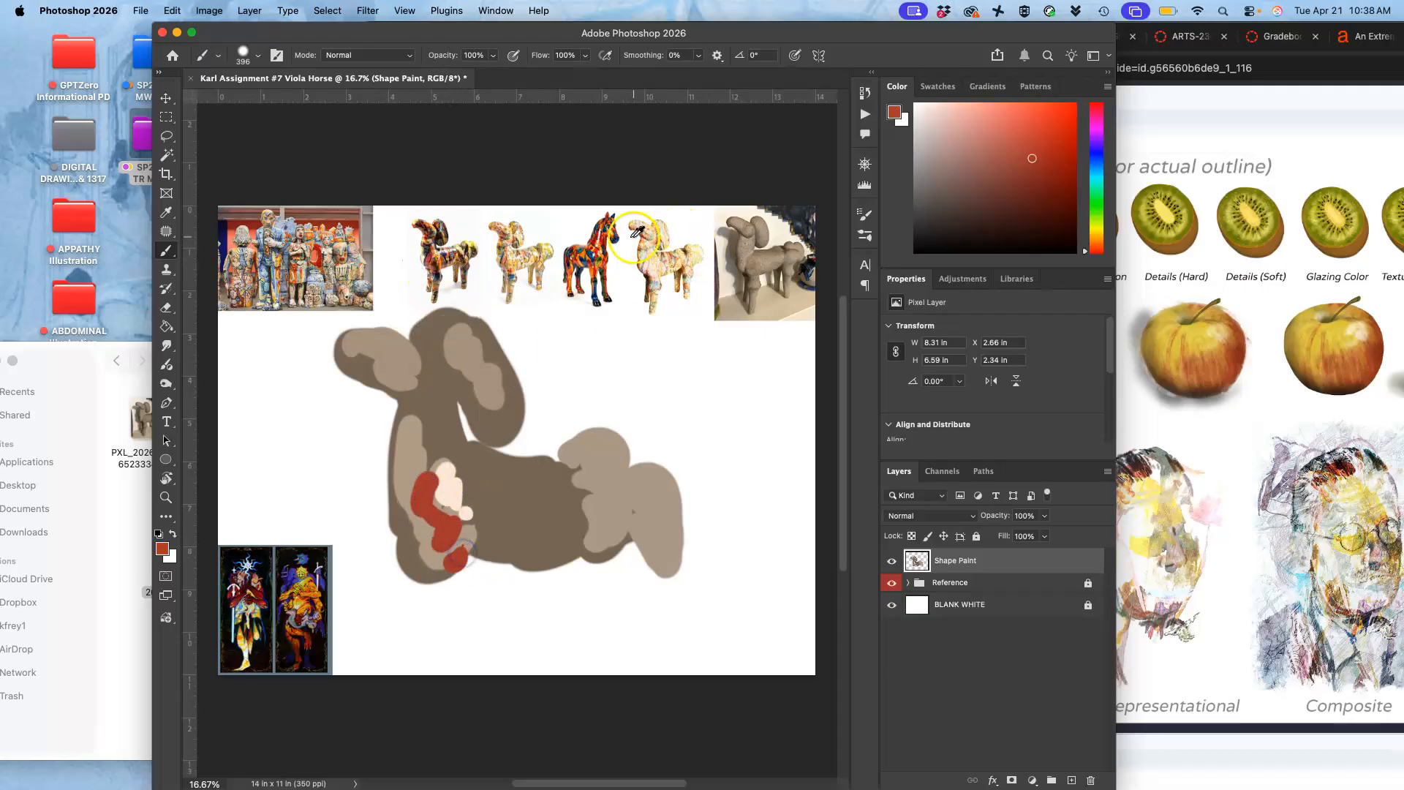
{"action": "left_click", "coordinate": [611, 229], "text": "alt"}
{"action": "mouse_move", "coordinate": [436, 392]}
{"action": "left_mouse_down"}
{"action": "mouse_move", "coordinate": [413, 388]}
{"action": "mouse_move", "coordinate": [426, 417]}
{"action": "left_mouse_up"}
- Paint pale gray and dark navy patches along the horse's head and mane, using colors sampled from the statue group photo
{"action": "left_click", "coordinate": [501, 245], "text": "alt"}
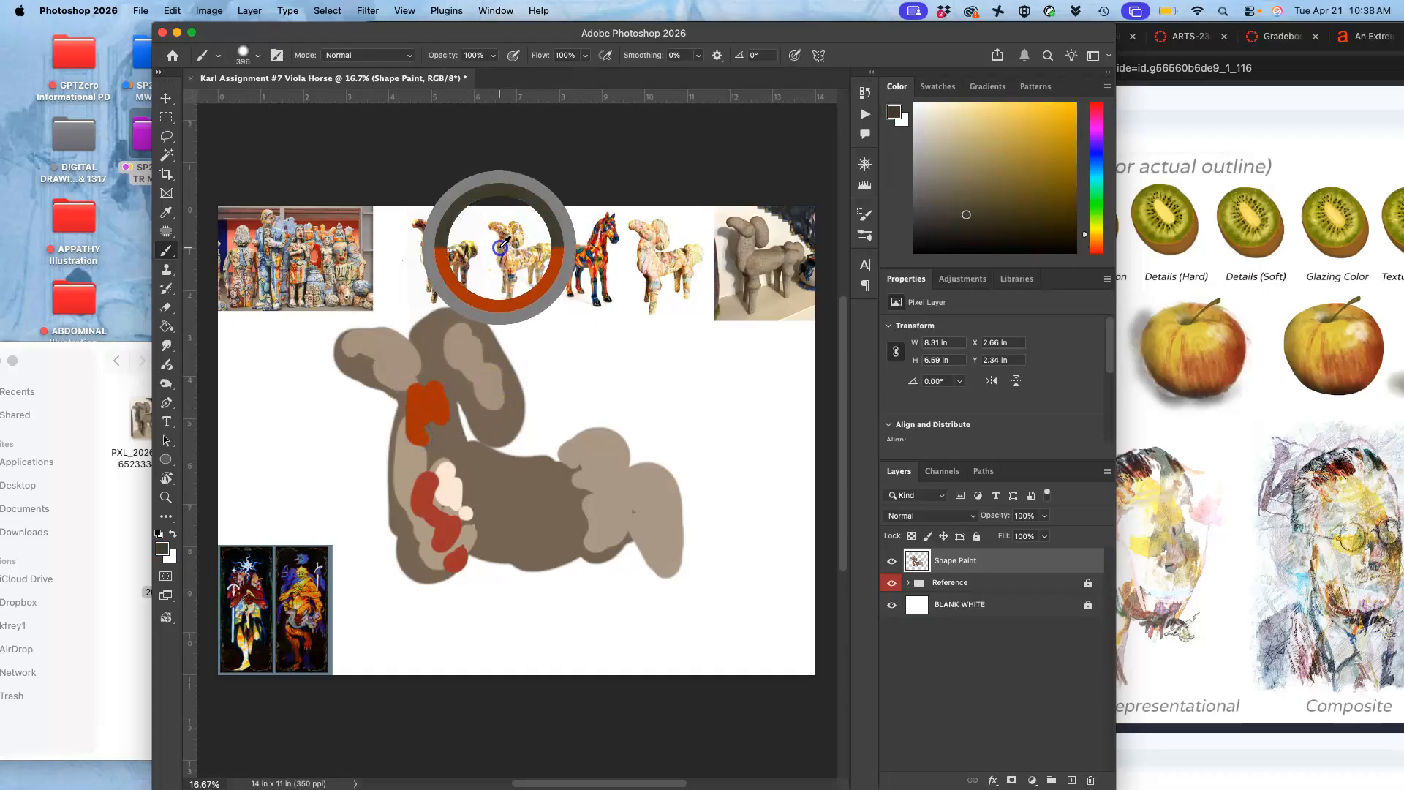
{"action": "left_click", "coordinate": [271, 255], "text": "alt"}
{"action": "mouse_move", "coordinate": [407, 389]}
{"action": "left_mouse_down"}
{"action": "mouse_move", "coordinate": [424, 351]}
{"action": "mouse_move", "coordinate": [435, 358]}
{"action": "left_mouse_up"}
{"action": "left_click", "coordinate": [266, 262], "text": "alt"}
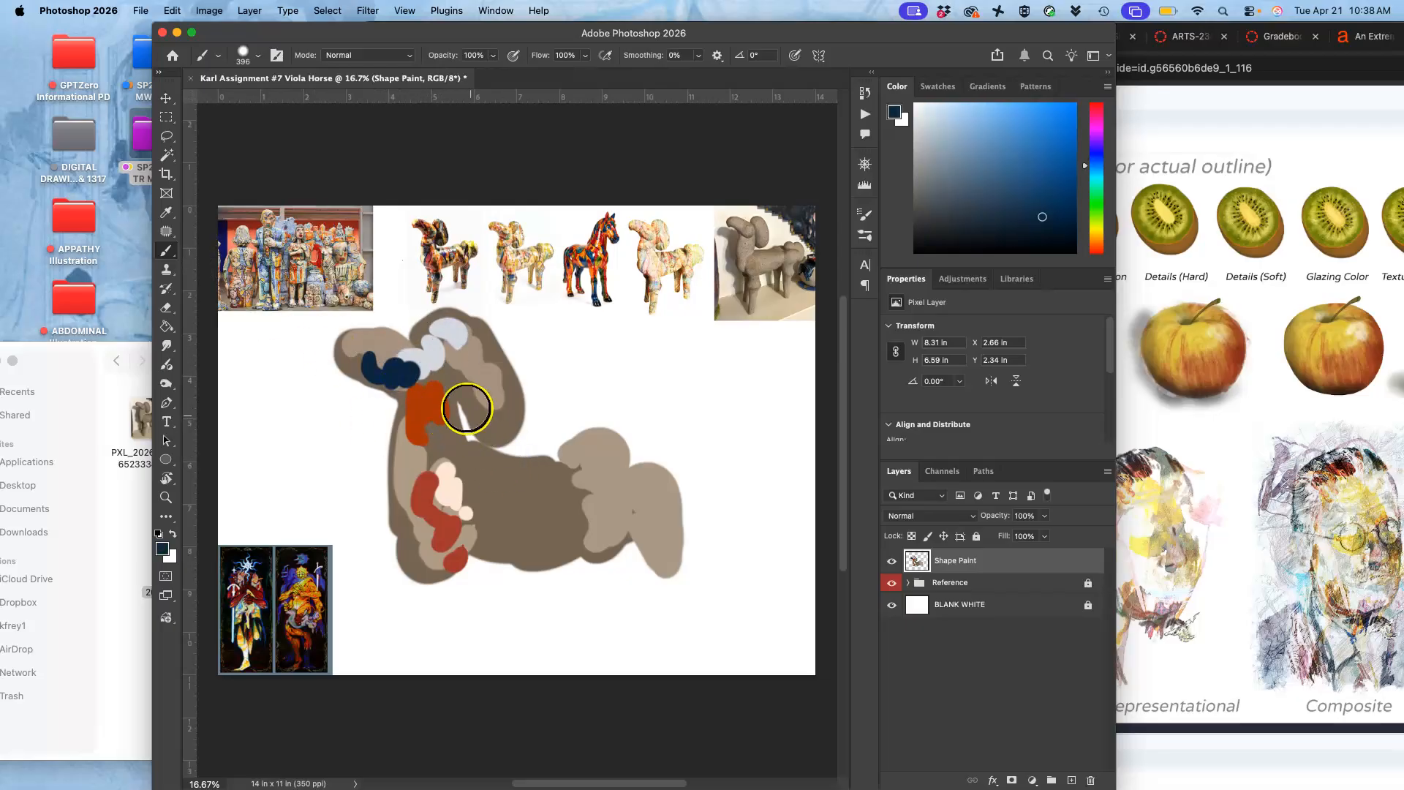
{"action": "mouse_move", "coordinate": [459, 418]}
{"action": "left_mouse_down"}
{"action": "mouse_move", "coordinate": [463, 370]}
{"action": "mouse_move", "coordinate": [447, 405]}
{"action": "left_mouse_up"}
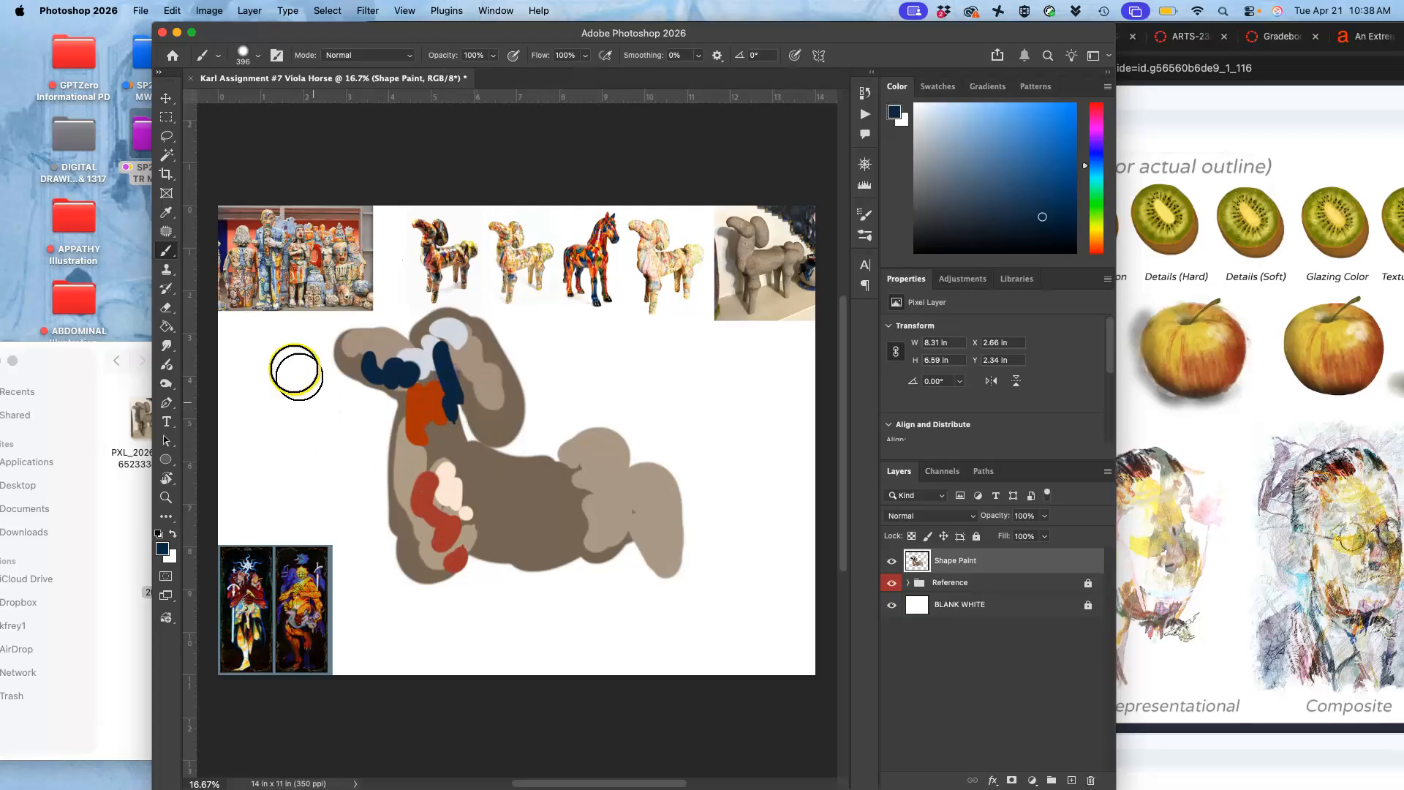
- Layer muted red and blue-gray strokes over the horse's chest patches, using colors sampled from the statue group photo
{"action": "left_click", "coordinate": [273, 245], "text": "alt"}
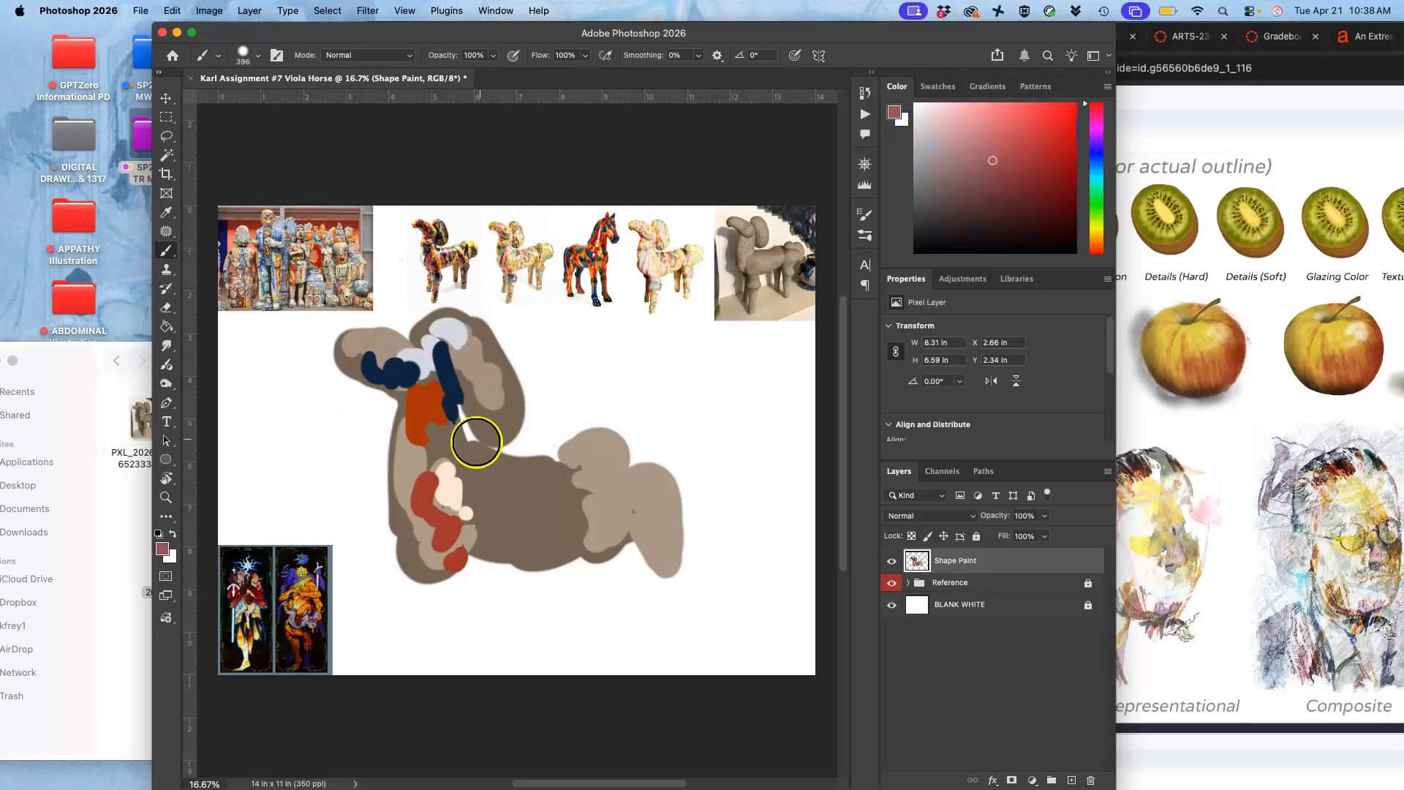
{"action": "mouse_move", "coordinate": [451, 476]}
{"action": "left_mouse_down"}
{"action": "mouse_move", "coordinate": [444, 522]}
{"action": "mouse_move", "coordinate": [454, 466]}
{"action": "mouse_move", "coordinate": [451, 517]}
{"action": "mouse_move", "coordinate": [483, 538]}
{"action": "mouse_move", "coordinate": [475, 505]}
{"action": "left_mouse_up"}
{"action": "left_click", "coordinate": [277, 272], "text": "alt"}
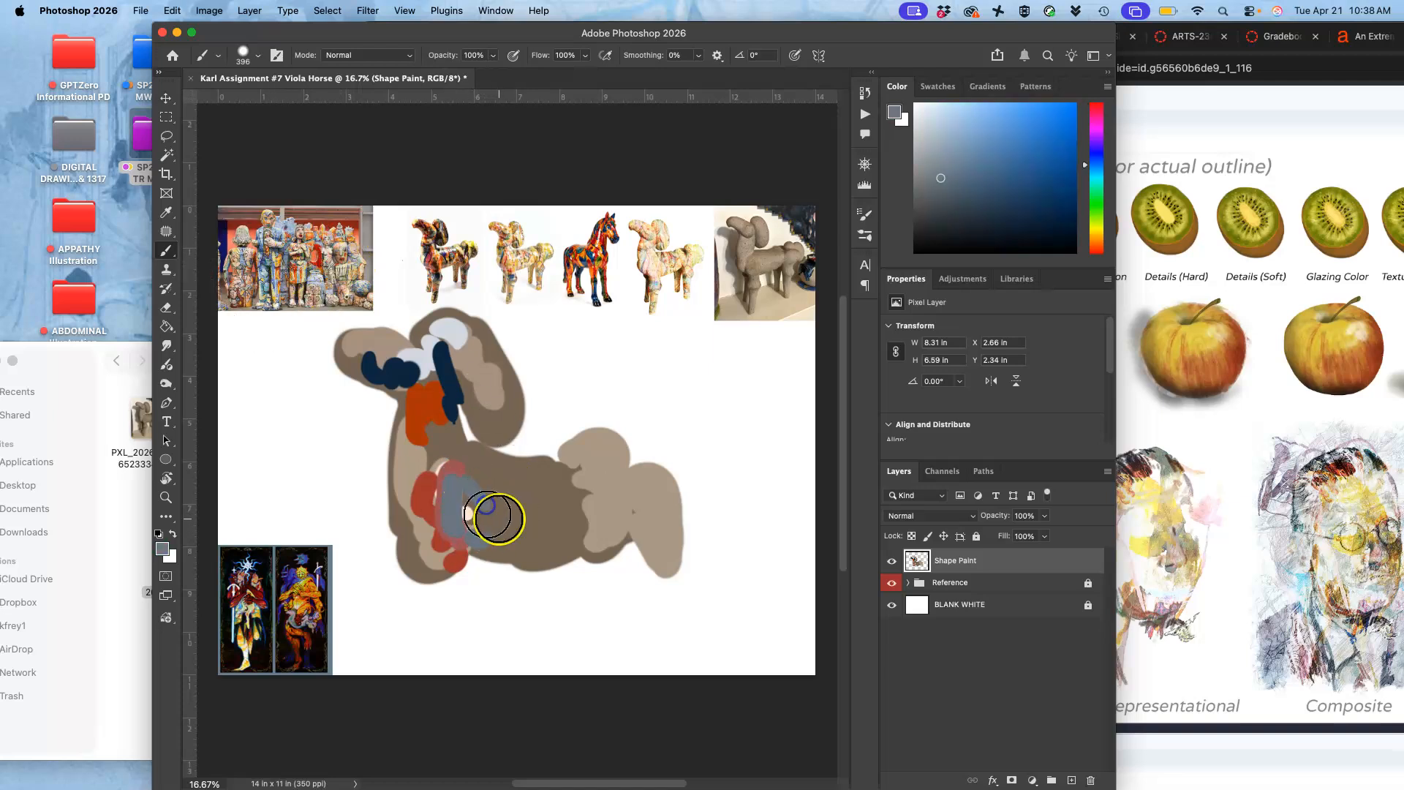
- Paint bright red and cream patches on the horse's hindquarters, sampling from the statue group and a reference horse
{"action": "left_click", "coordinate": [319, 260], "text": "alt"}
{"action": "mouse_move", "coordinate": [596, 438]}
{"action": "left_mouse_down"}
{"action": "mouse_move", "coordinate": [625, 514]}
{"action": "mouse_move", "coordinate": [606, 528]}
{"action": "left_mouse_up"}
{"action": "left_click", "coordinate": [542, 252], "text": "alt"}
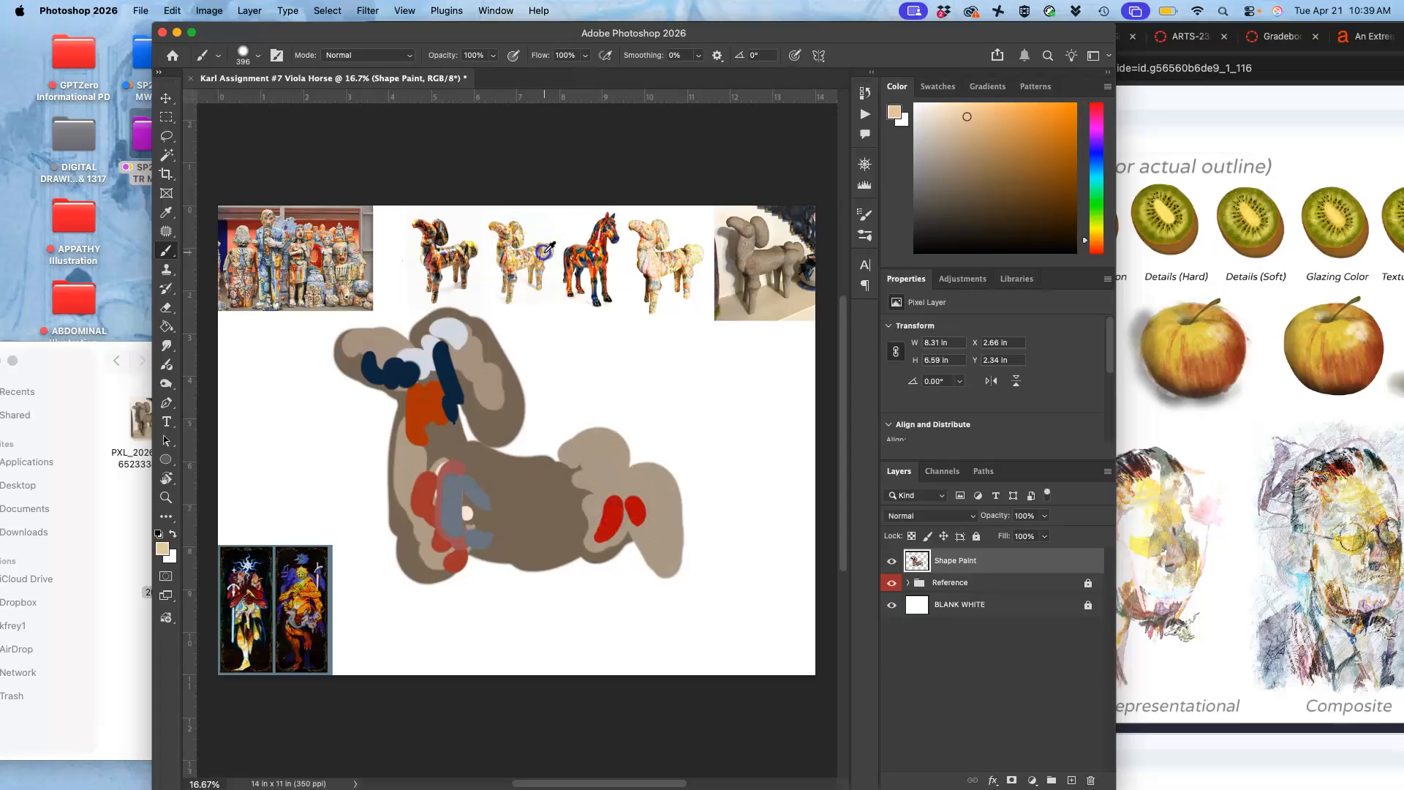
{"action": "mouse_move", "coordinate": [646, 476]}
{"action": "left_mouse_down"}
{"action": "mouse_move", "coordinate": [664, 514]}
{"action": "mouse_move", "coordinate": [623, 519]}
{"action": "left_mouse_up"}
- Block in the horse's upper front and hind legs with brown and taupe sampled from its body, and lighten its back with taupe
{"action": "mouse_move", "coordinate": [445, 554]}
{"action": "left_mouse_down"}
{"action": "mouse_move", "coordinate": [437, 586]}
{"action": "mouse_move", "coordinate": [432, 563]}
{"action": "mouse_move", "coordinate": [458, 615]}
{"action": "left_mouse_up"}
{"action": "left_click", "coordinate": [519, 496], "text": "alt"}
{"action": "mouse_move", "coordinate": [449, 567]}
{"action": "left_mouse_down"}
{"action": "mouse_move", "coordinate": [465, 619]}
{"action": "mouse_move", "coordinate": [471, 608]}
{"action": "mouse_move", "coordinate": [459, 621]}
{"action": "mouse_move", "coordinate": [421, 578]}
{"action": "mouse_move", "coordinate": [460, 650]}
{"action": "left_mouse_up"}
{"action": "left_click", "coordinate": [593, 473], "text": "alt"}
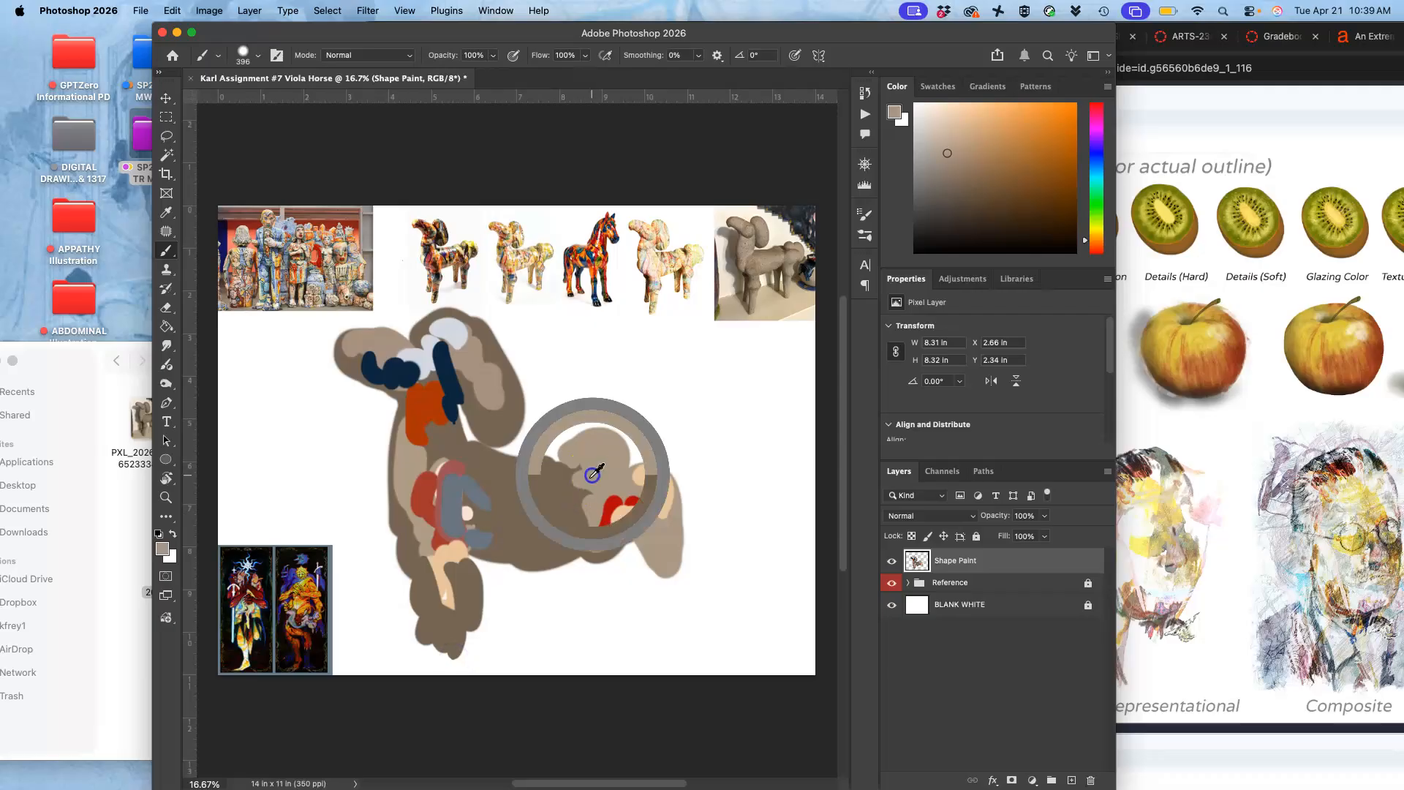
{"action": "mouse_move", "coordinate": [545, 567]}
{"action": "left_mouse_down"}
{"action": "mouse_move", "coordinate": [560, 610]}
{"action": "mouse_move", "coordinate": [589, 572]}
{"action": "mouse_move", "coordinate": [584, 602]}
{"action": "mouse_move", "coordinate": [566, 595]}
{"action": "mouse_move", "coordinate": [568, 638]}
{"action": "left_mouse_up"}
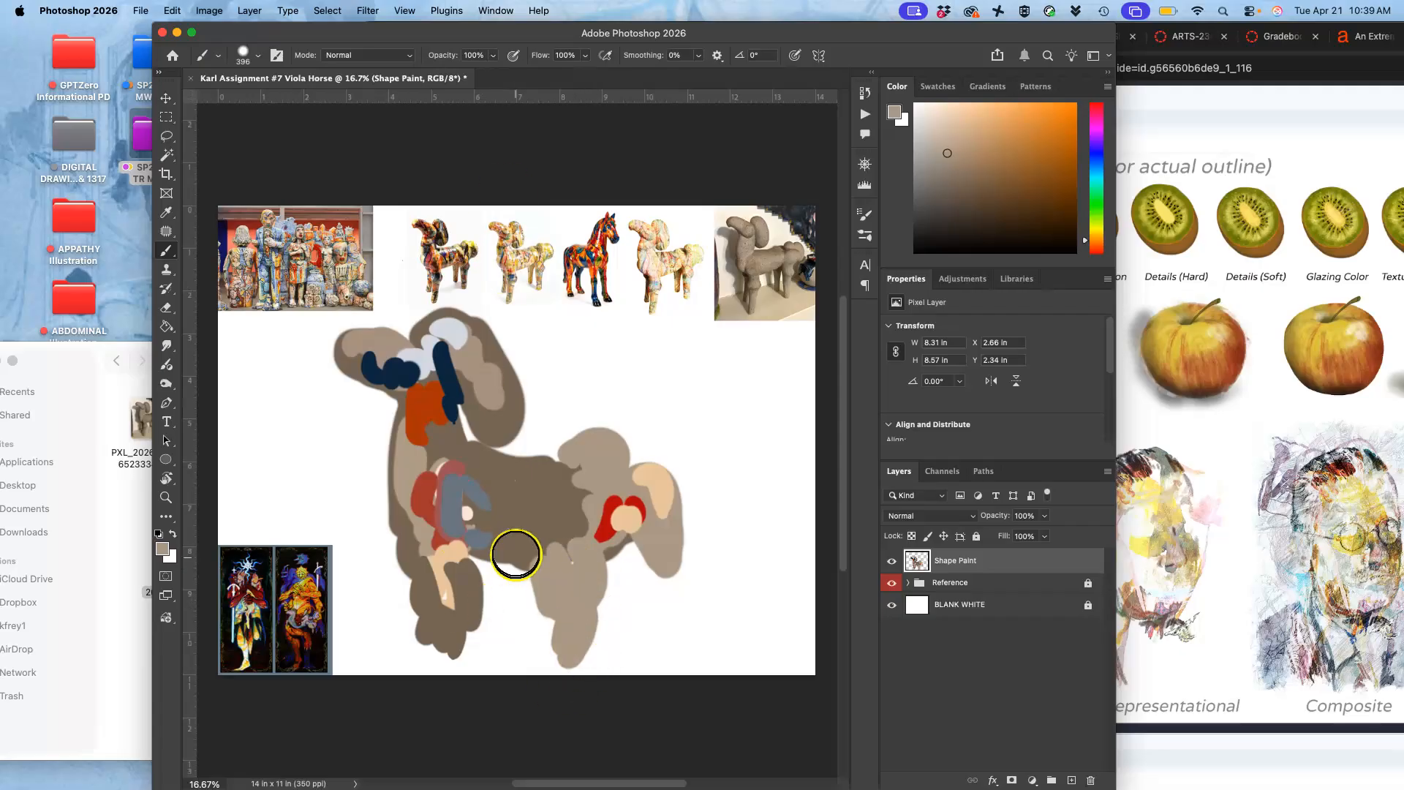
{"action": "left_click_drag", "start_coordinate": [520, 480], "coordinate": [562, 459]}
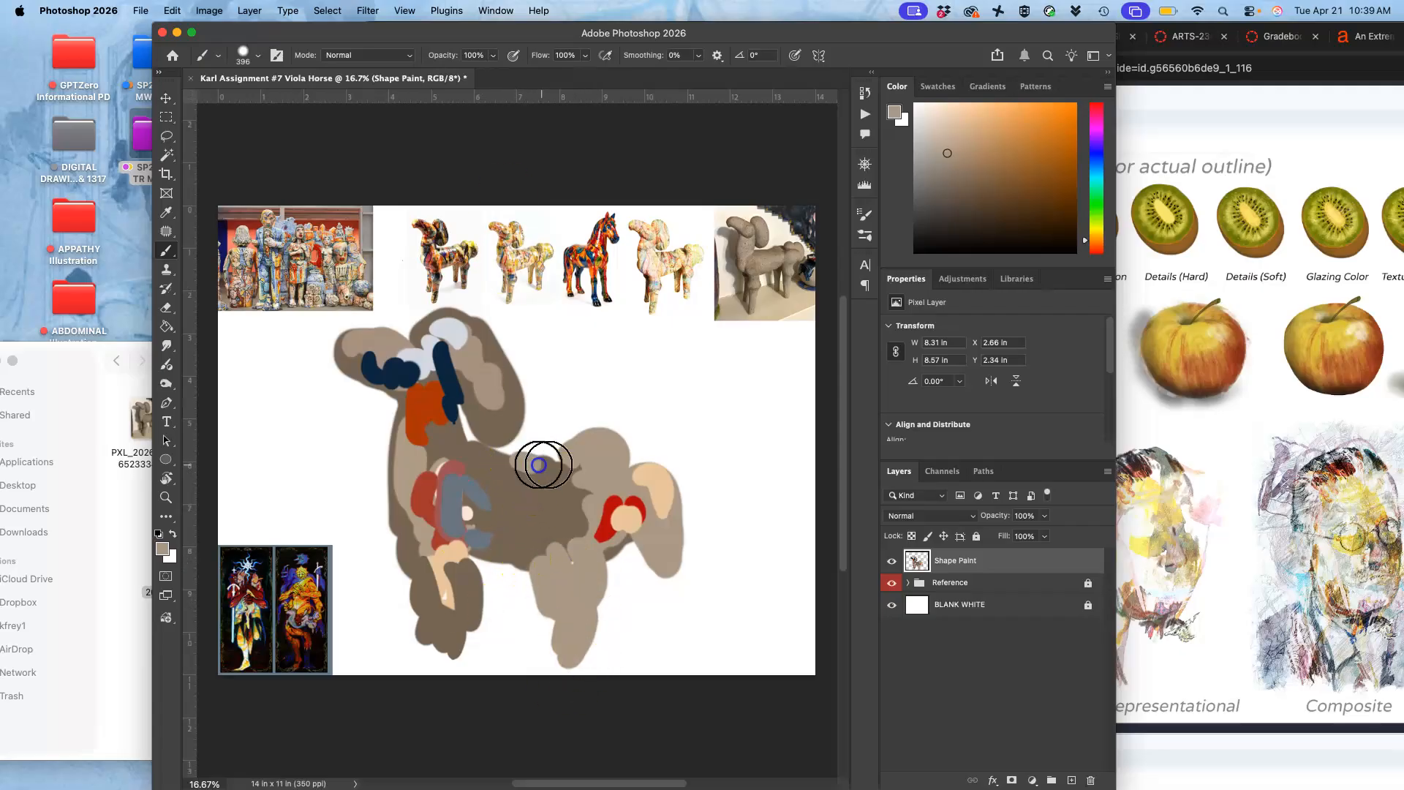
- Set the canvas height to 14 inches with the anchor at top center, so the canvas extends downward
{"action": "left_click", "coordinate": [214, 12]}
{"action": "left_click", "coordinate": [251, 143]}
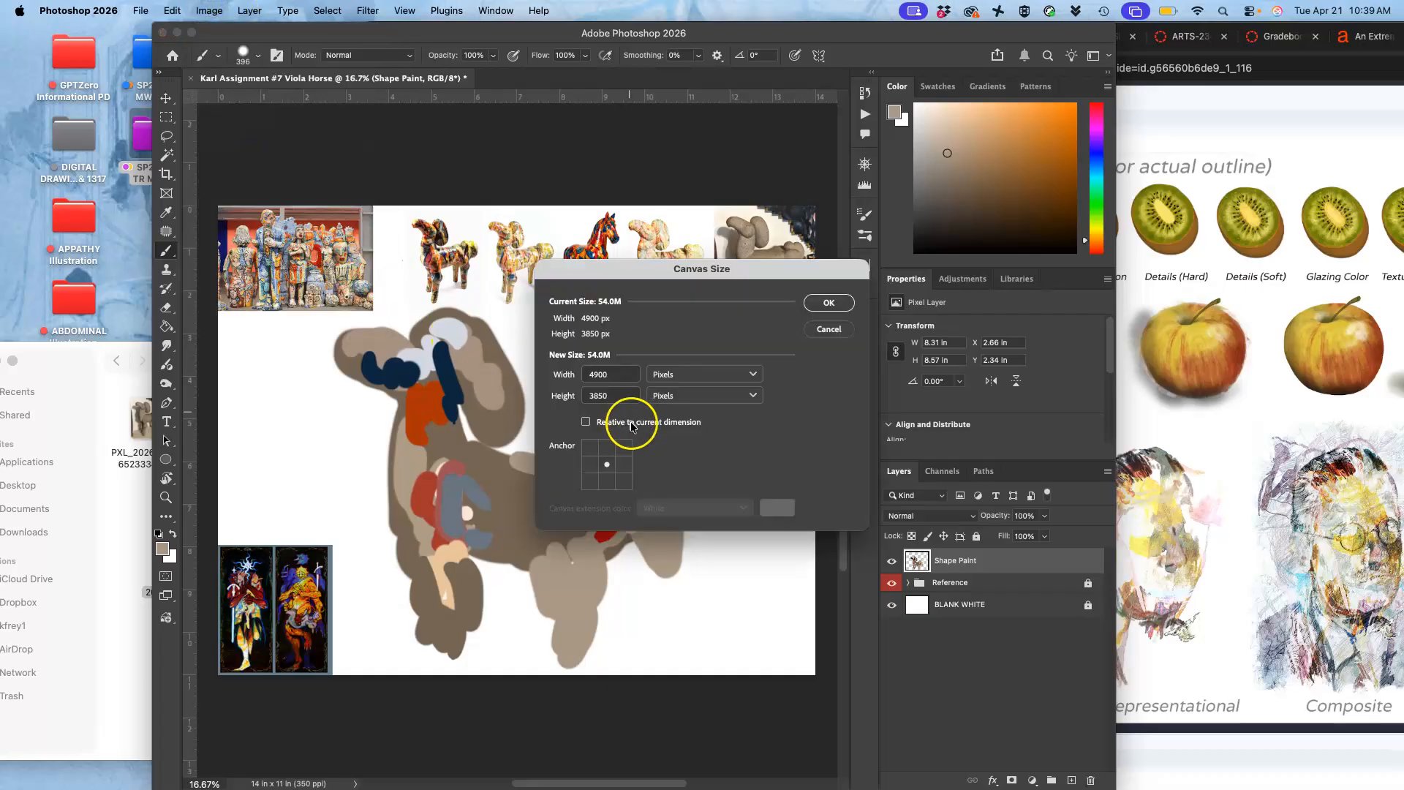
{"action": "left_click", "coordinate": [604, 447]}
{"action": "left_click", "coordinate": [672, 374]}
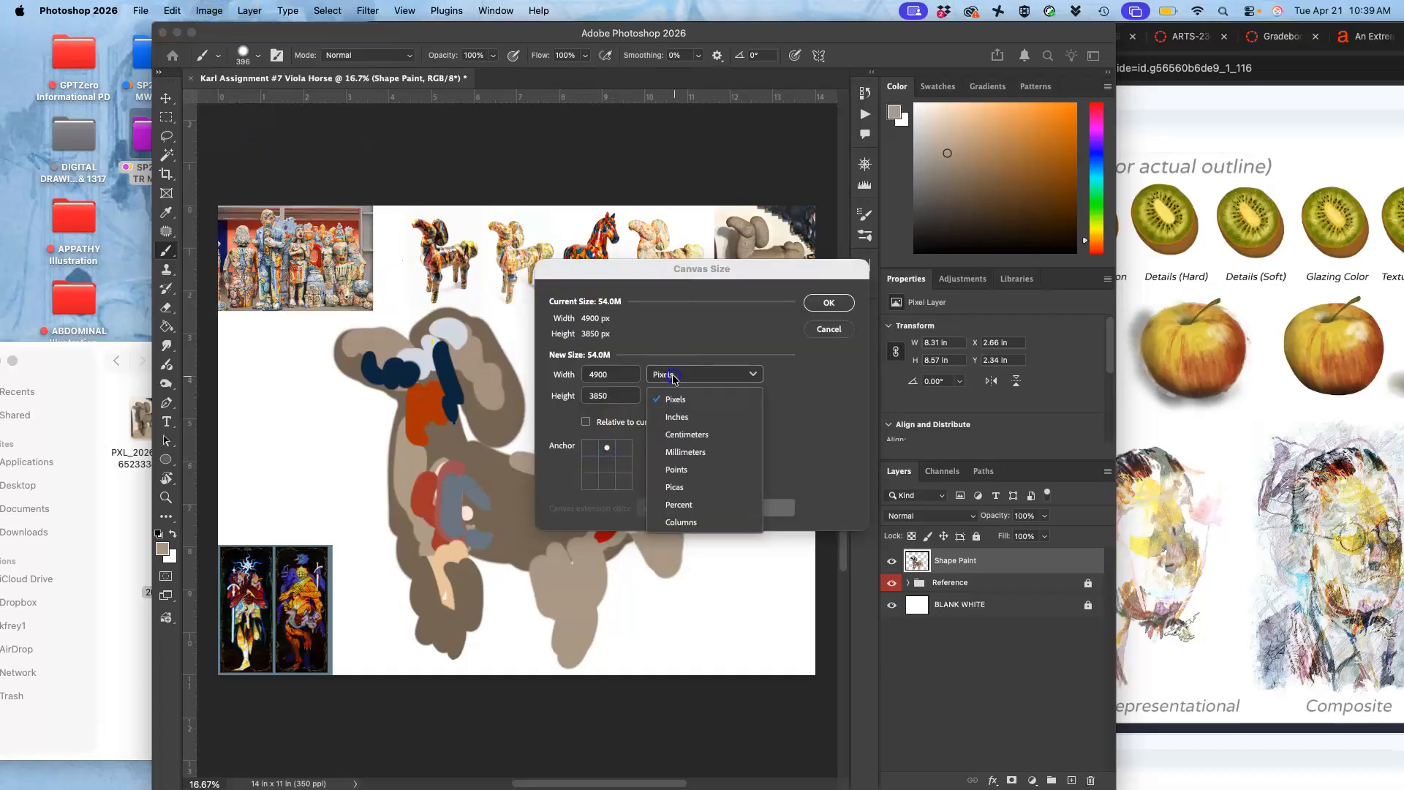
{"action": "left_click", "coordinate": [674, 416]}
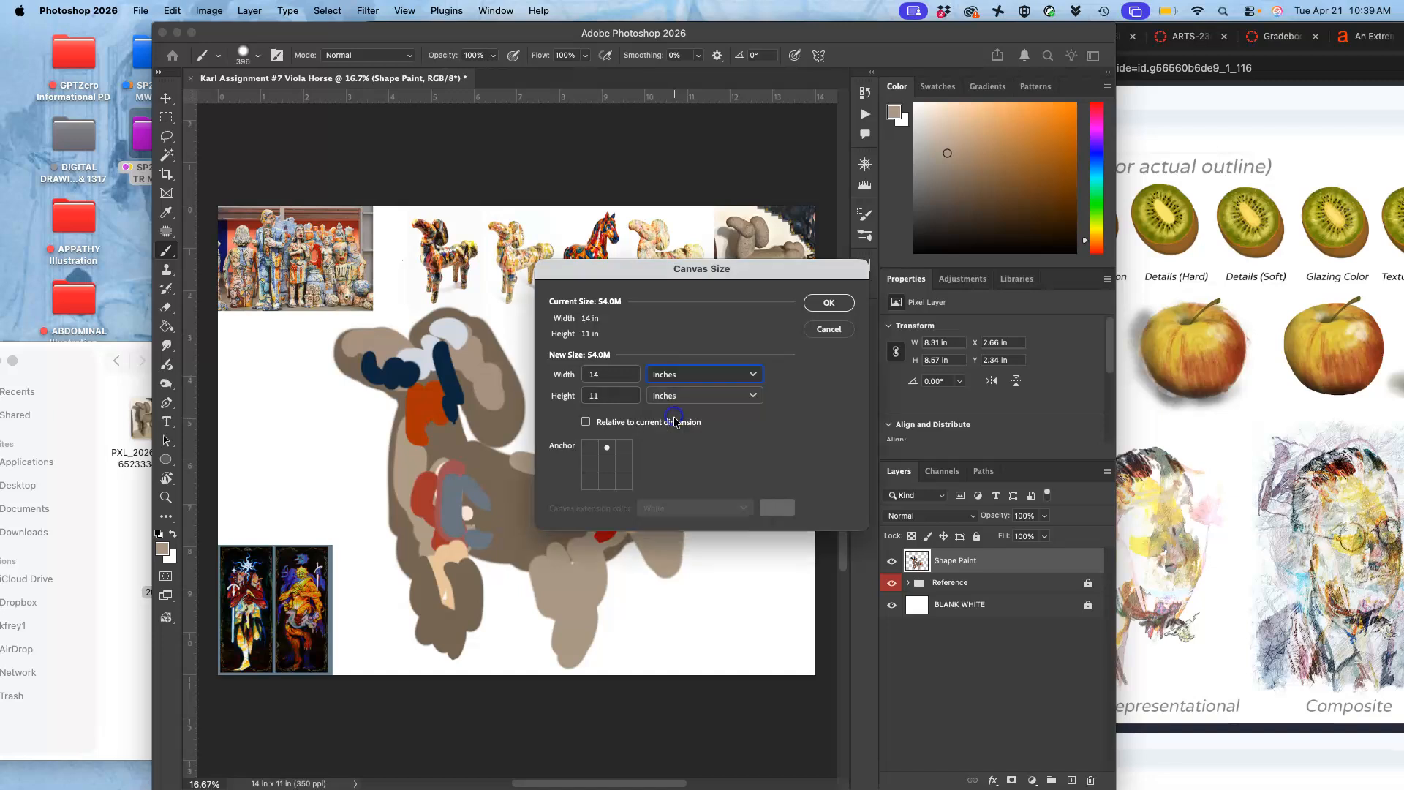
{"action": "left_click", "coordinate": [585, 397]}
{"action": "type", "text": "14"}
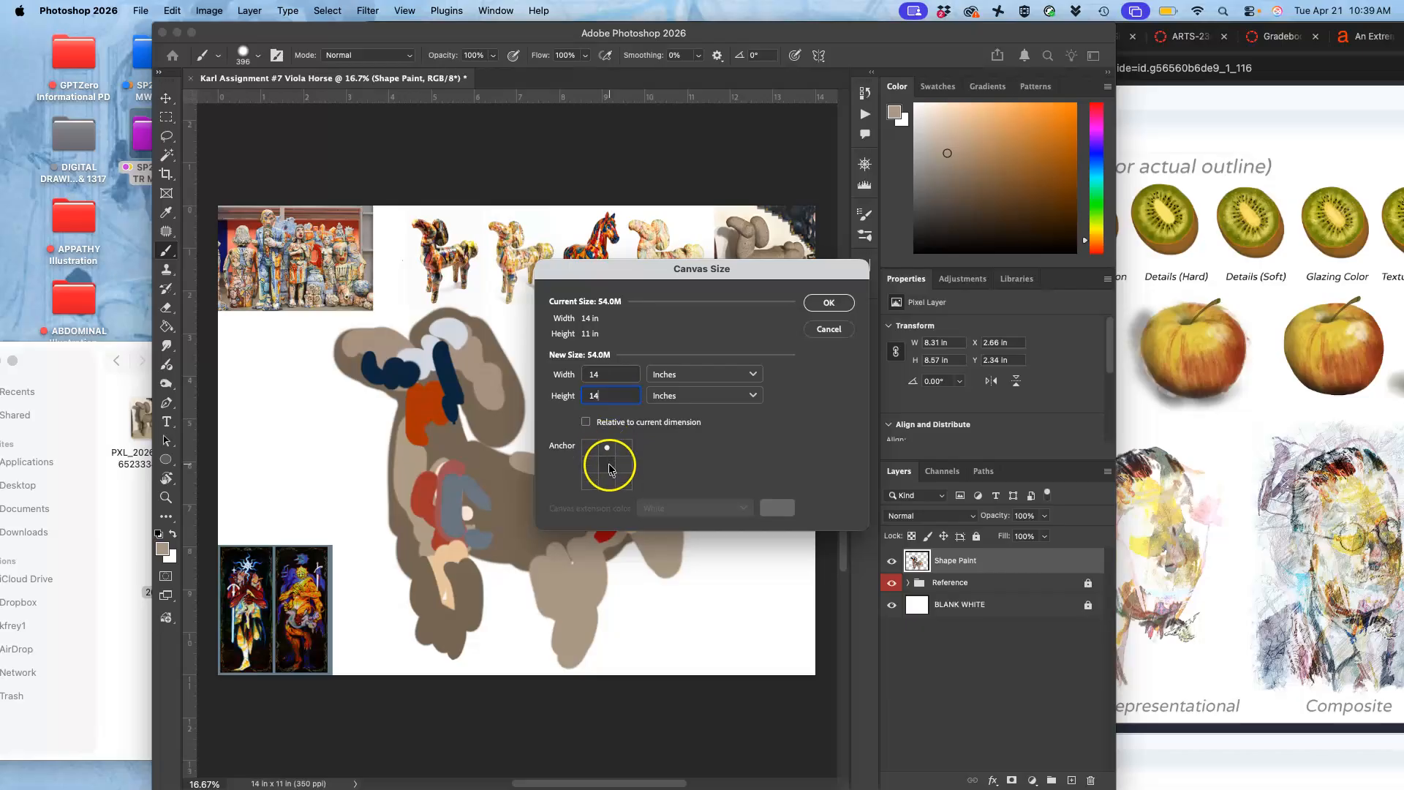
{"action": "left_click", "coordinate": [829, 305]}
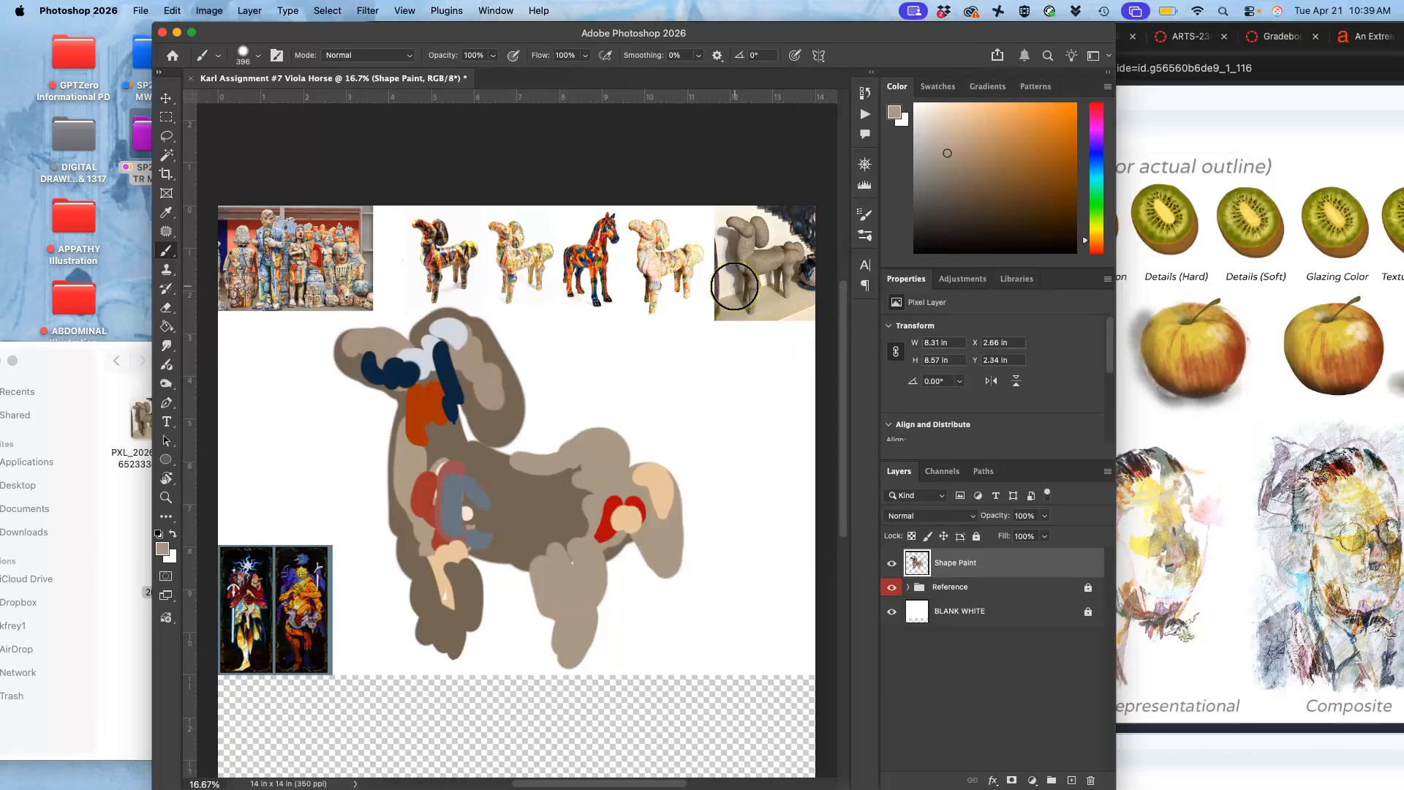
- Unlock the BLANK WHITE layer, fill it with white across the enlarged canvas, and lock it again
{"action": "scroll", "coordinate": [735, 285], "scroll_direction": "down", "scroll_amount": 3}
{"action": "left_click", "coordinate": [988, 611]}
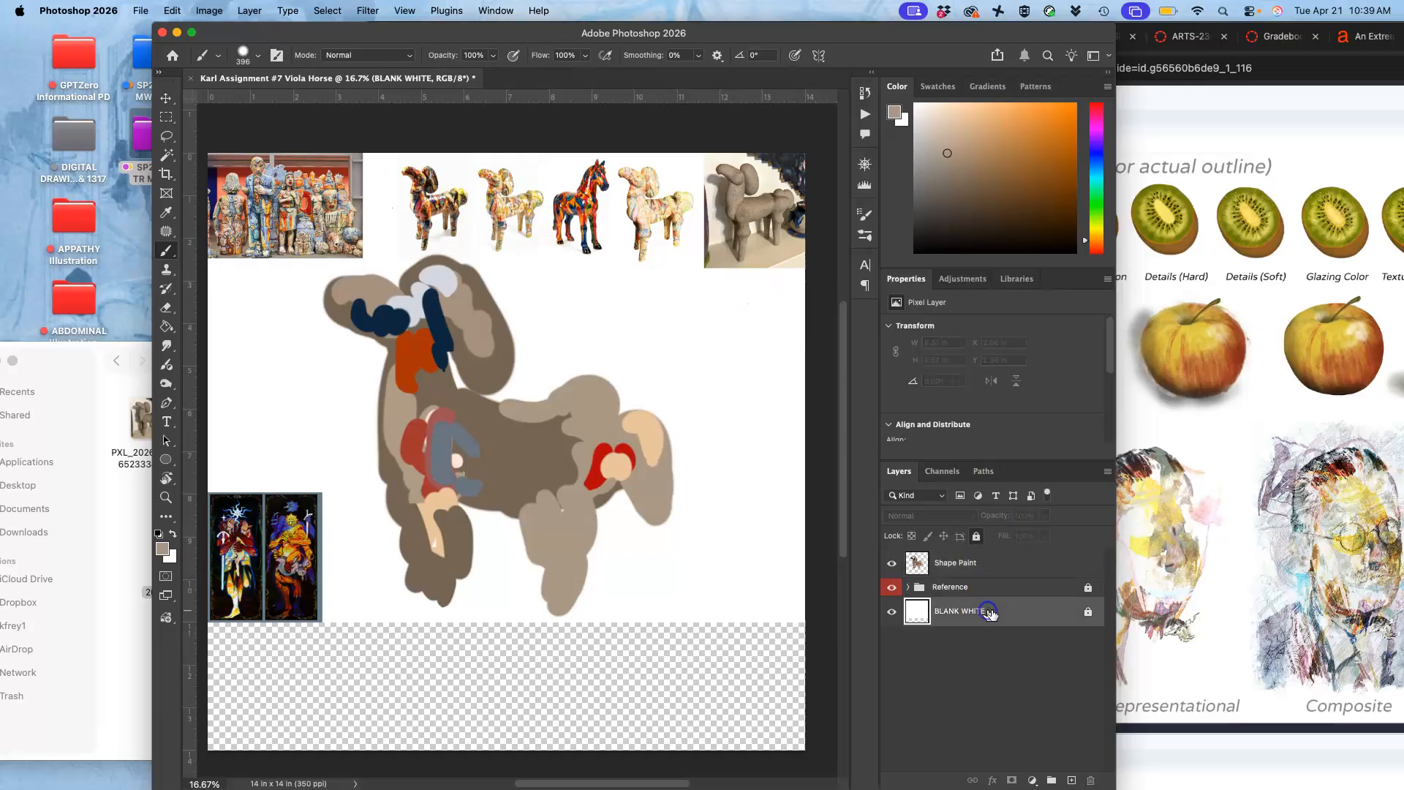
{"action": "left_click", "coordinate": [977, 536]}
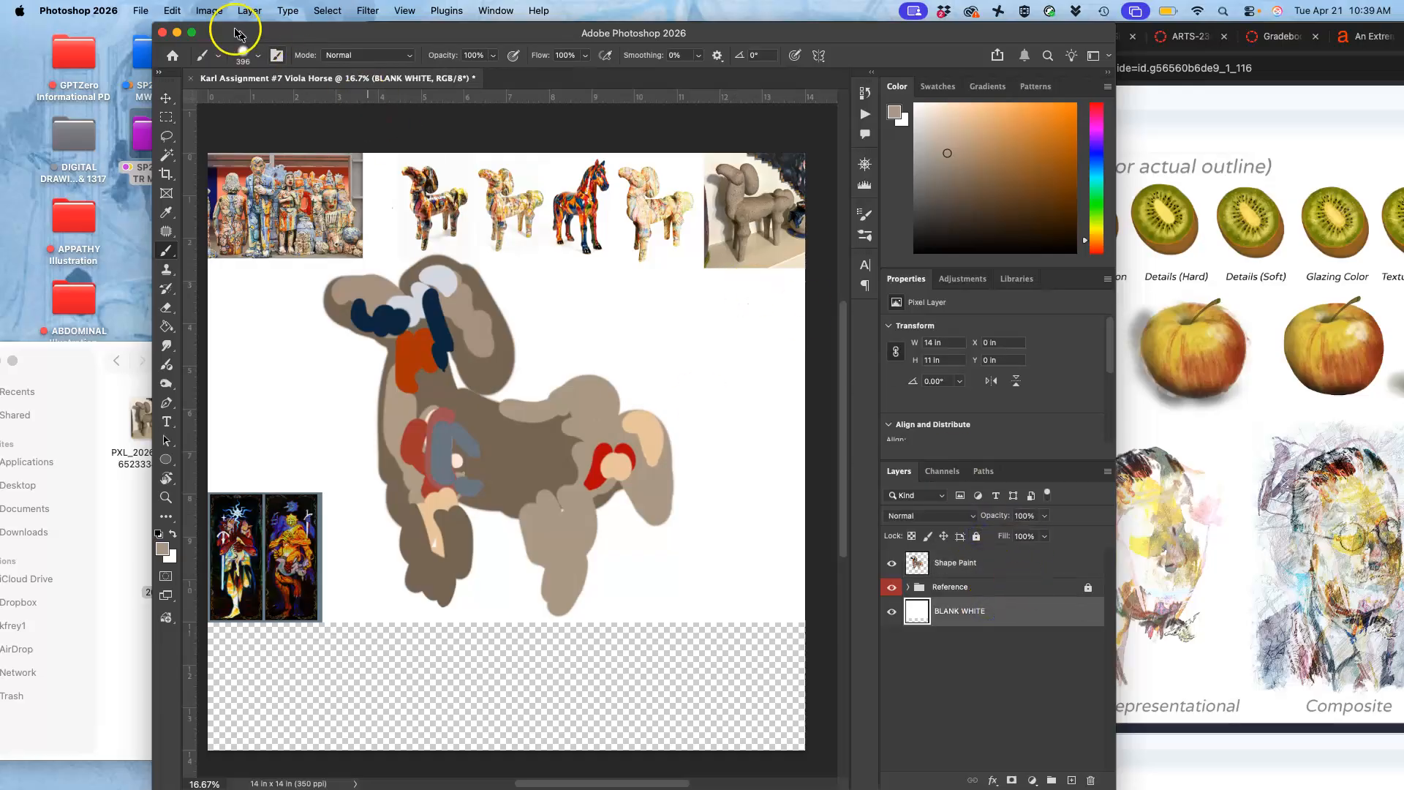
{"action": "left_click", "coordinate": [169, 13]}
{"action": "left_click", "coordinate": [192, 230]}
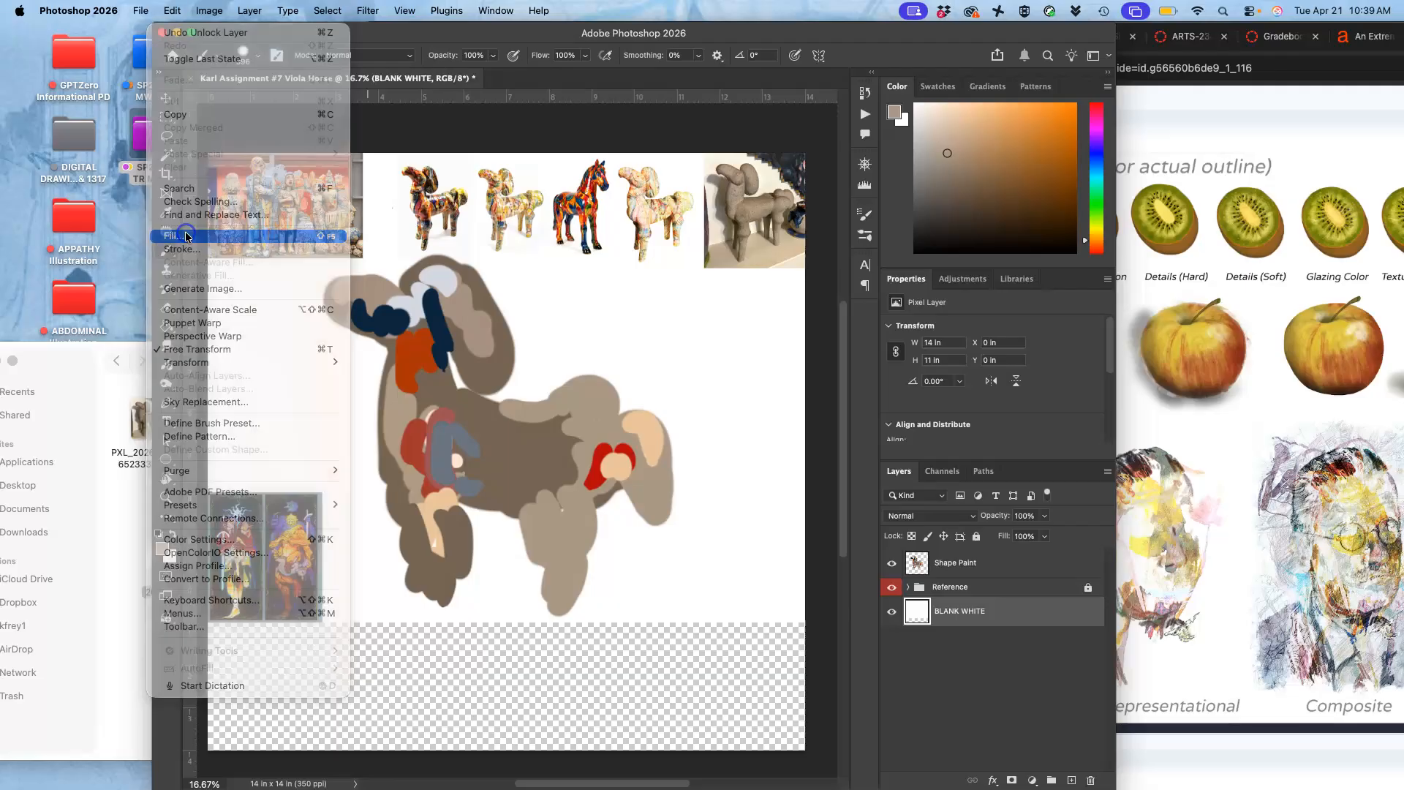
{"action": "left_click", "coordinate": [897, 270]}
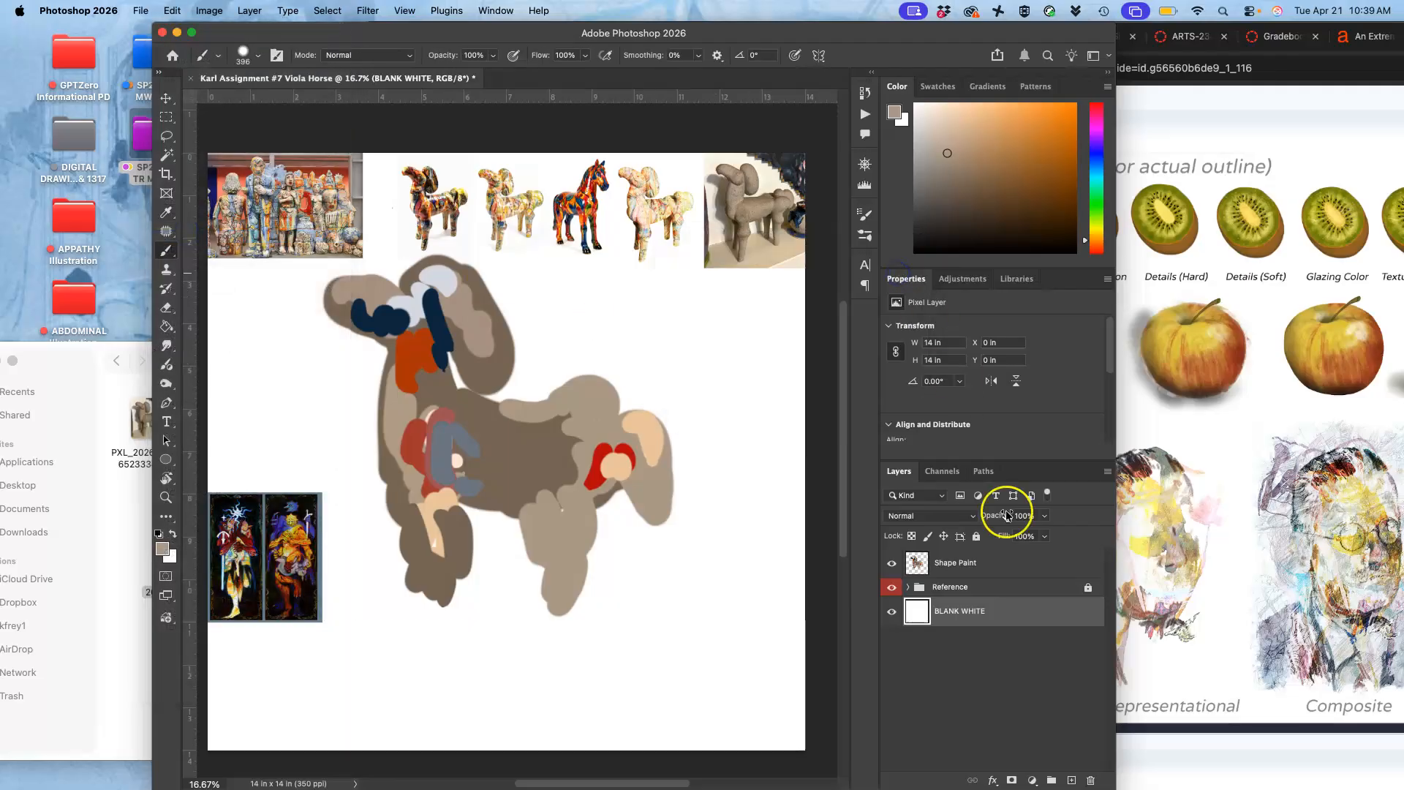
{"action": "left_click", "coordinate": [976, 537]}
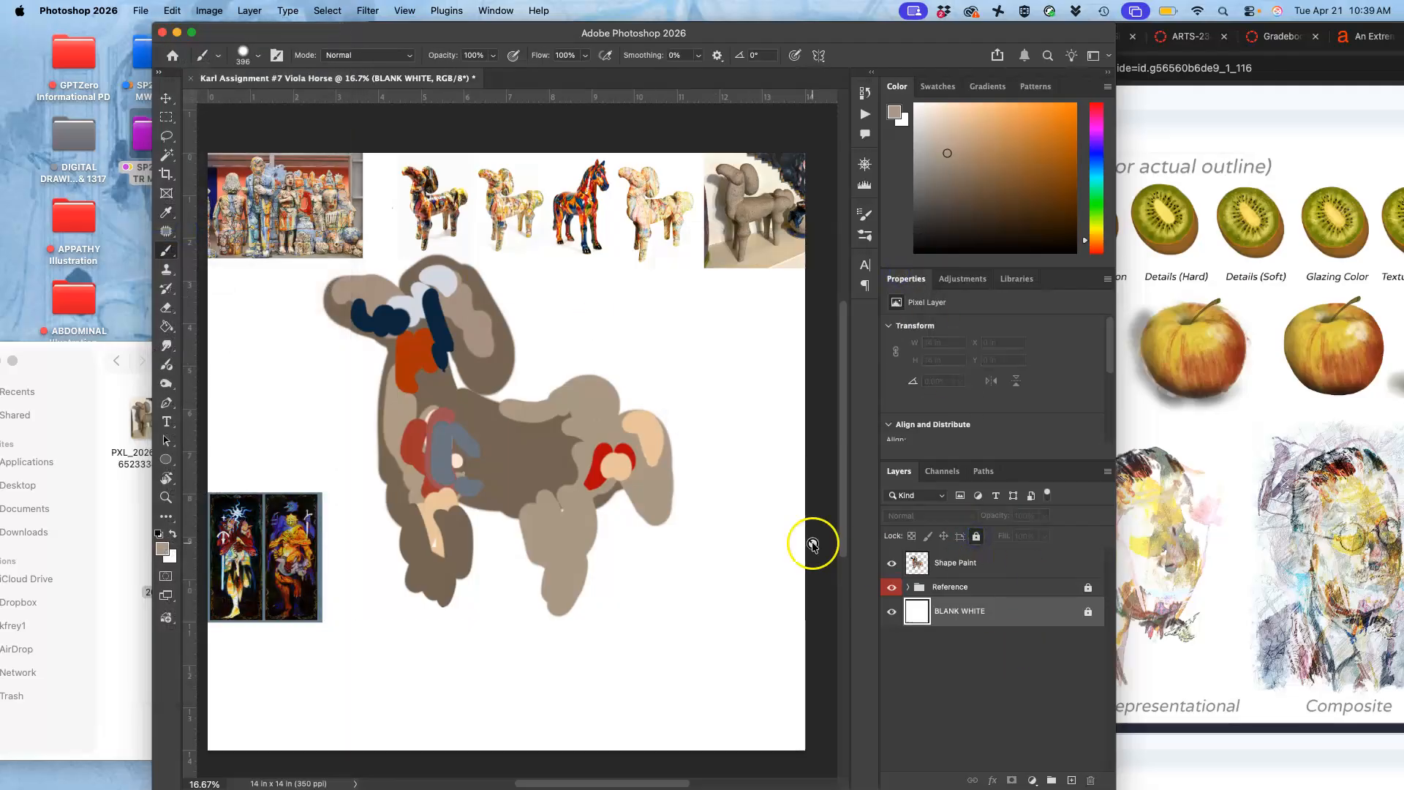
- On the Shape Paint layer, extend the horse's front legs in taupe and blue-gray, and layer navy over the foremost leg
{"action": "left_click", "coordinate": [1007, 571]}
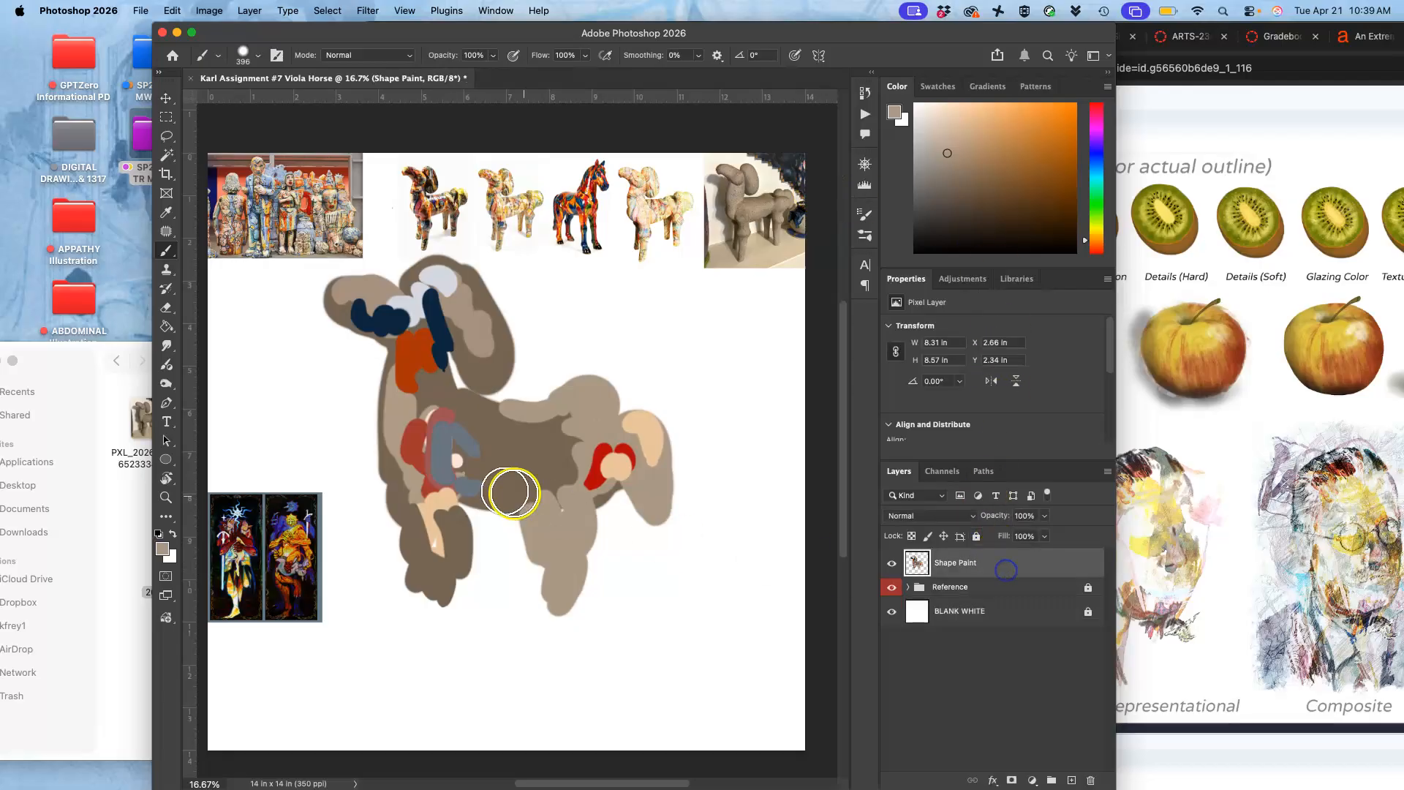
{"action": "mouse_move", "coordinate": [429, 608]}
{"action": "left_mouse_down"}
{"action": "mouse_move", "coordinate": [423, 595]}
{"action": "mouse_move", "coordinate": [423, 667]}
{"action": "left_mouse_up"}
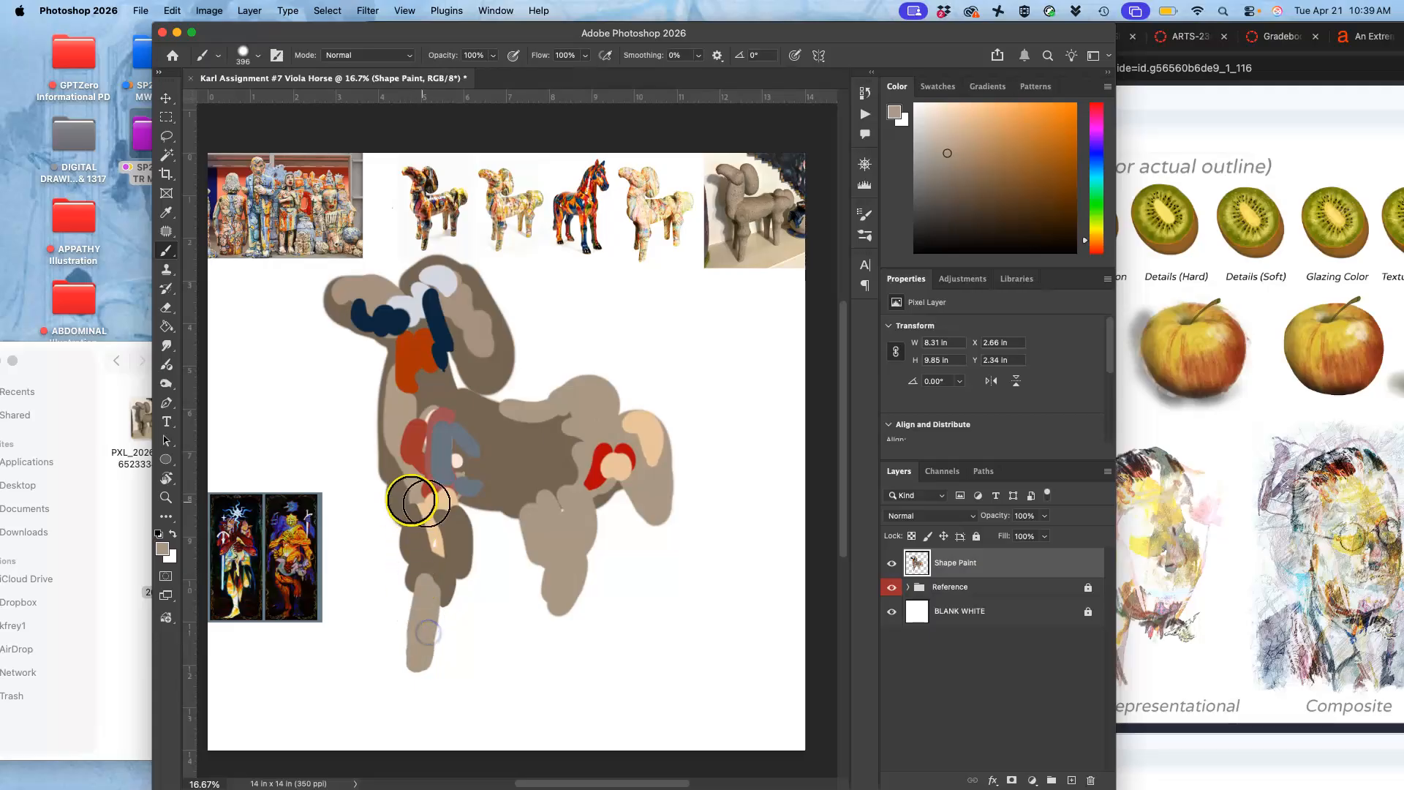
{"action": "left_click", "coordinate": [468, 475], "text": "alt"}
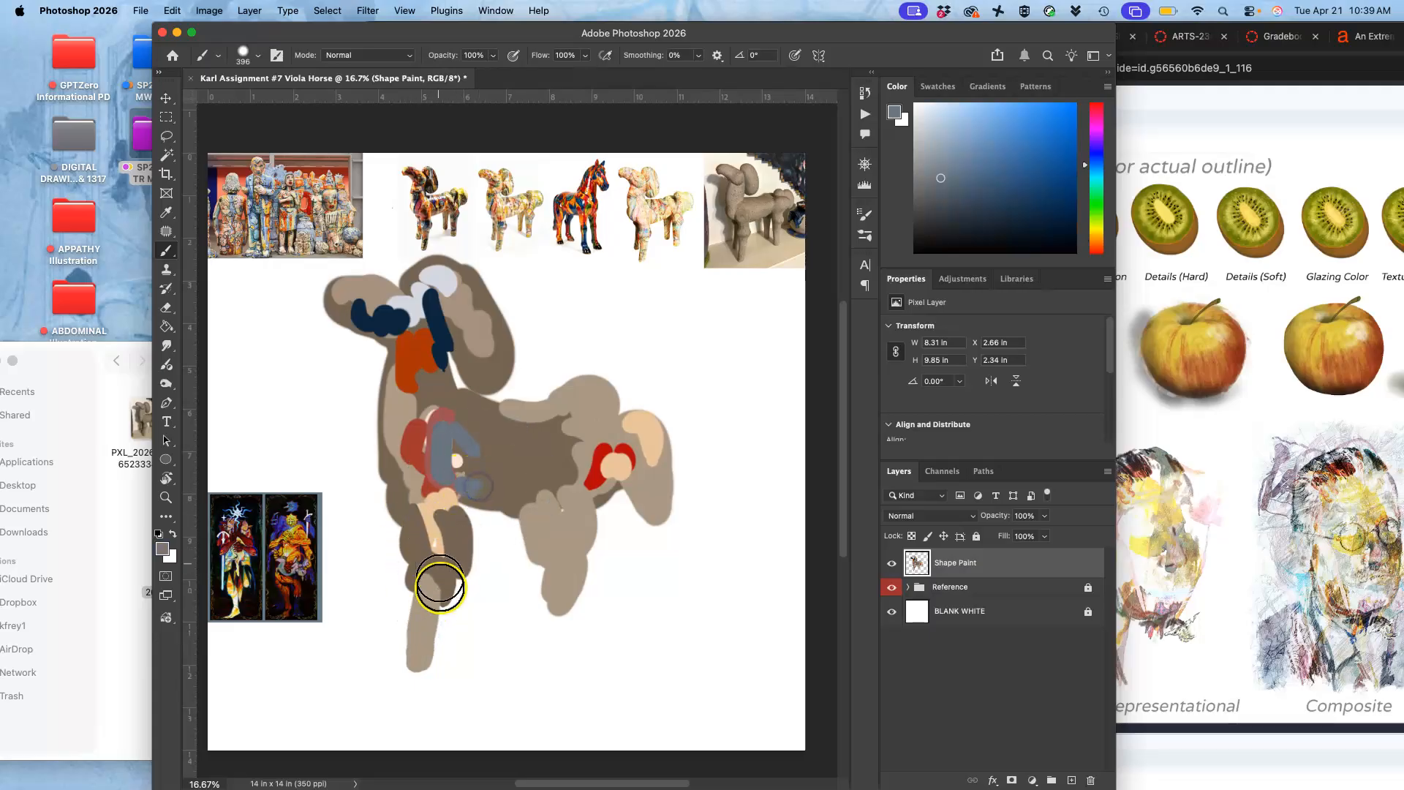
{"action": "mouse_move", "coordinate": [392, 495]}
{"action": "left_mouse_down"}
{"action": "mouse_move", "coordinate": [402, 556]}
{"action": "mouse_move", "coordinate": [388, 617]}
{"action": "left_mouse_up"}
{"action": "left_click", "coordinate": [438, 566], "text": "alt"}
{"action": "left_click", "coordinate": [440, 347], "text": "alt"}
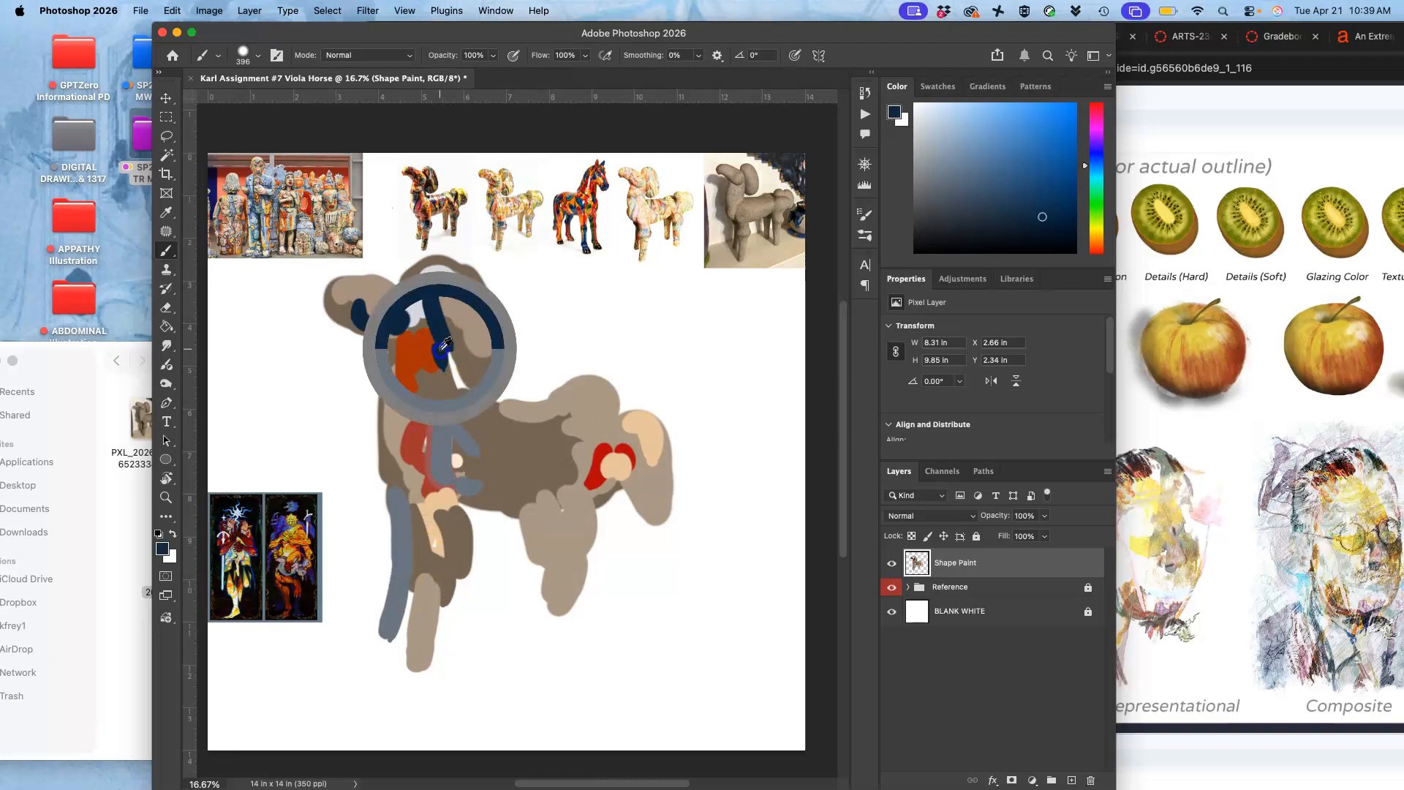
{"action": "left_click_drag", "start_coordinate": [411, 500], "coordinate": [409, 559]}
{"action": "left_click_drag", "start_coordinate": [404, 473], "coordinate": [413, 494]}
- Paint light blue strokes on the horse's rear flank, using a color sampled from the statue group photo
{"action": "left_click", "coordinate": [233, 196], "text": "alt"}
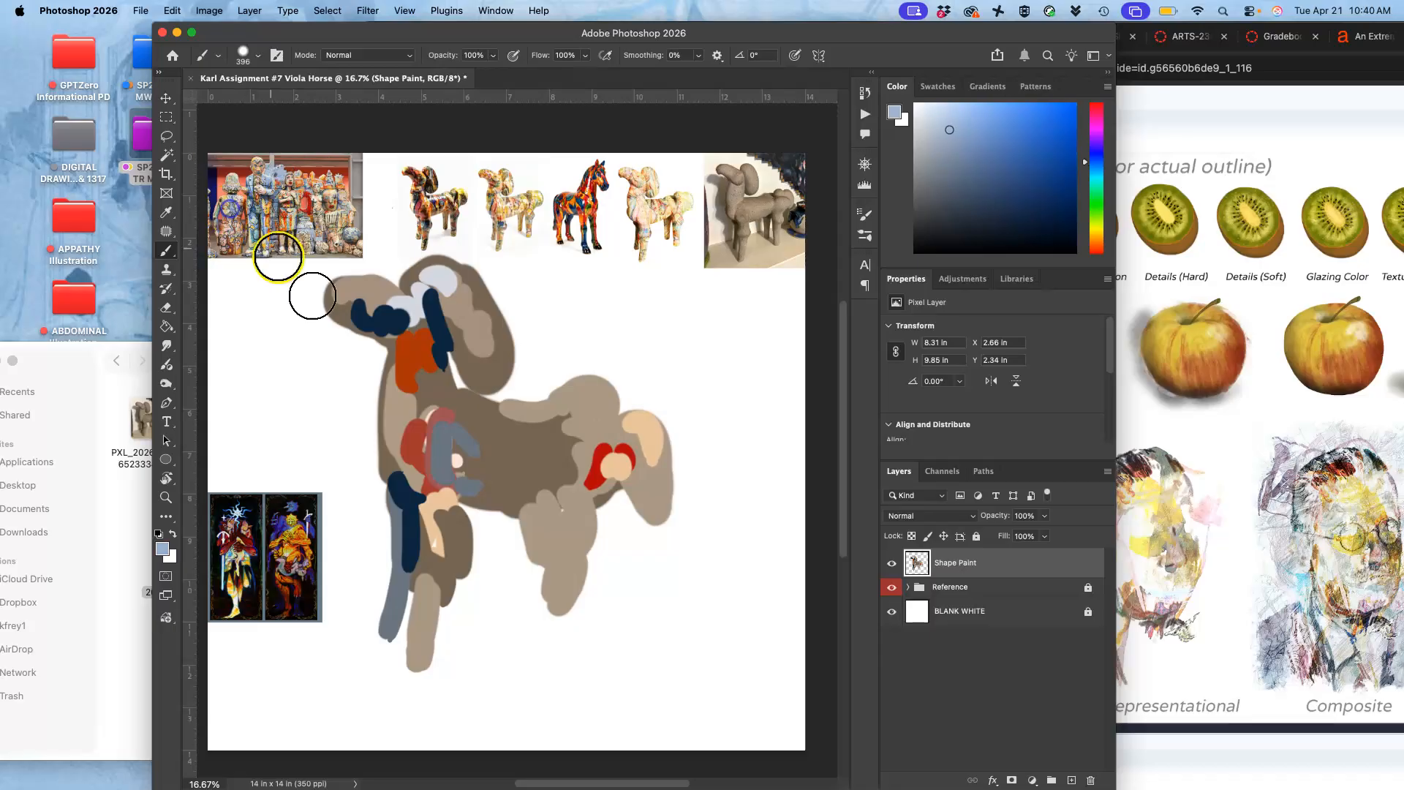
{"action": "left_click_drag", "start_coordinate": [542, 495], "coordinate": [553, 510]}
{"action": "mouse_move", "coordinate": [549, 447]}
{"action": "left_mouse_down"}
{"action": "mouse_move", "coordinate": [561, 484]}
{"action": "mouse_move", "coordinate": [532, 505]}
{"action": "left_mouse_up"}
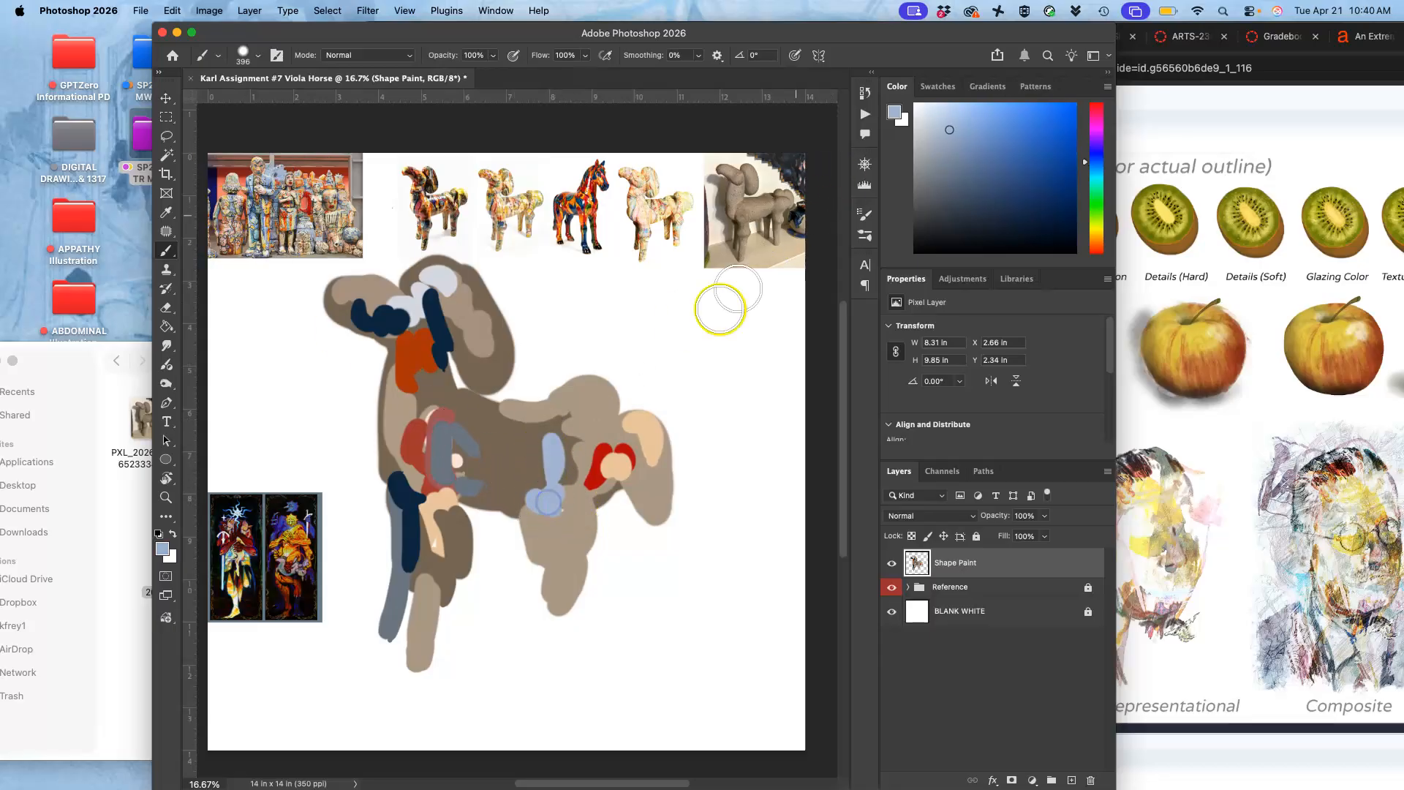
- Paint the horse's hind legs in brown and taupe sampled from the clay horse photo, adding strokes to its back and neck
{"action": "left_click", "coordinate": [773, 184], "text": "alt"}
{"action": "mouse_move", "coordinate": [565, 470]}
{"action": "left_mouse_down"}
{"action": "mouse_move", "coordinate": [549, 497]}
{"action": "mouse_move", "coordinate": [575, 438]}
{"action": "mouse_move", "coordinate": [538, 424]}
{"action": "mouse_move", "coordinate": [520, 459]}
{"action": "mouse_move", "coordinate": [542, 550]}
{"action": "mouse_move", "coordinate": [515, 564]}
{"action": "mouse_move", "coordinate": [507, 535]}
{"action": "mouse_move", "coordinate": [515, 515]}
{"action": "mouse_move", "coordinate": [525, 546]}
{"action": "mouse_move", "coordinate": [528, 522]}
{"action": "mouse_move", "coordinate": [514, 615]}
{"action": "left_mouse_up"}
{"action": "mouse_move", "coordinate": [529, 534]}
{"action": "left_mouse_down"}
{"action": "mouse_move", "coordinate": [588, 509]}
{"action": "mouse_move", "coordinate": [584, 557]}
{"action": "mouse_move", "coordinate": [585, 501]}
{"action": "left_mouse_up"}
{"action": "left_click", "coordinate": [517, 486], "text": "alt"}
{"action": "left_click", "coordinate": [767, 235], "text": "alt"}
{"action": "mouse_move", "coordinate": [593, 581]}
{"action": "left_mouse_down"}
{"action": "mouse_move", "coordinate": [555, 649]}
{"action": "mouse_move", "coordinate": [545, 635]}
{"action": "left_mouse_up"}
{"action": "left_click_drag", "start_coordinate": [530, 408], "coordinate": [511, 406]}
{"action": "left_click_drag", "start_coordinate": [443, 389], "coordinate": [437, 357]}
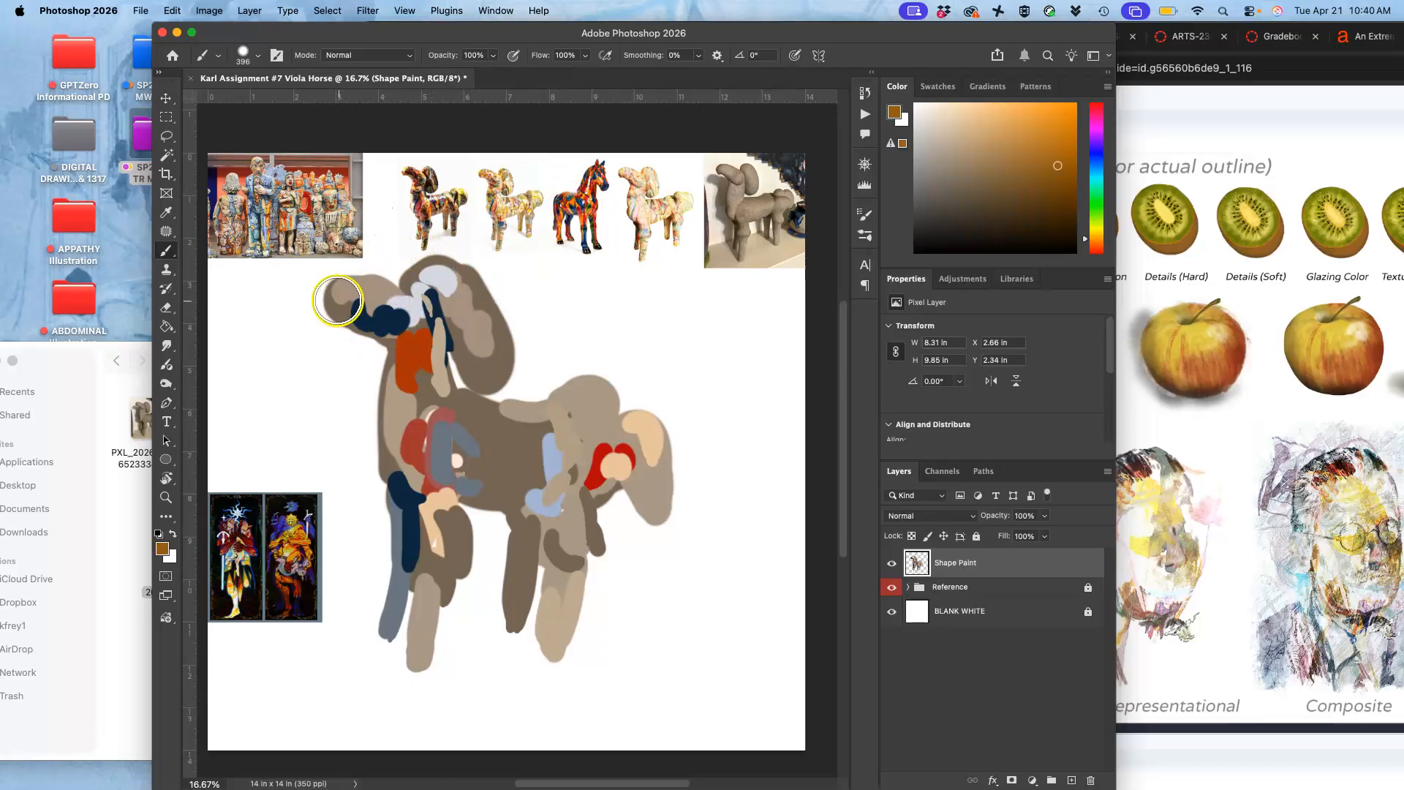
- Paint ochre-brown strokes on the horse's head and chest, and pale cream strokes on its chest, belly and mane
{"action": "mouse_move", "coordinate": [363, 286]}
{"action": "left_mouse_down"}
{"action": "mouse_move", "coordinate": [411, 300]}
{"action": "mouse_move", "coordinate": [422, 298]}
{"action": "left_mouse_up"}
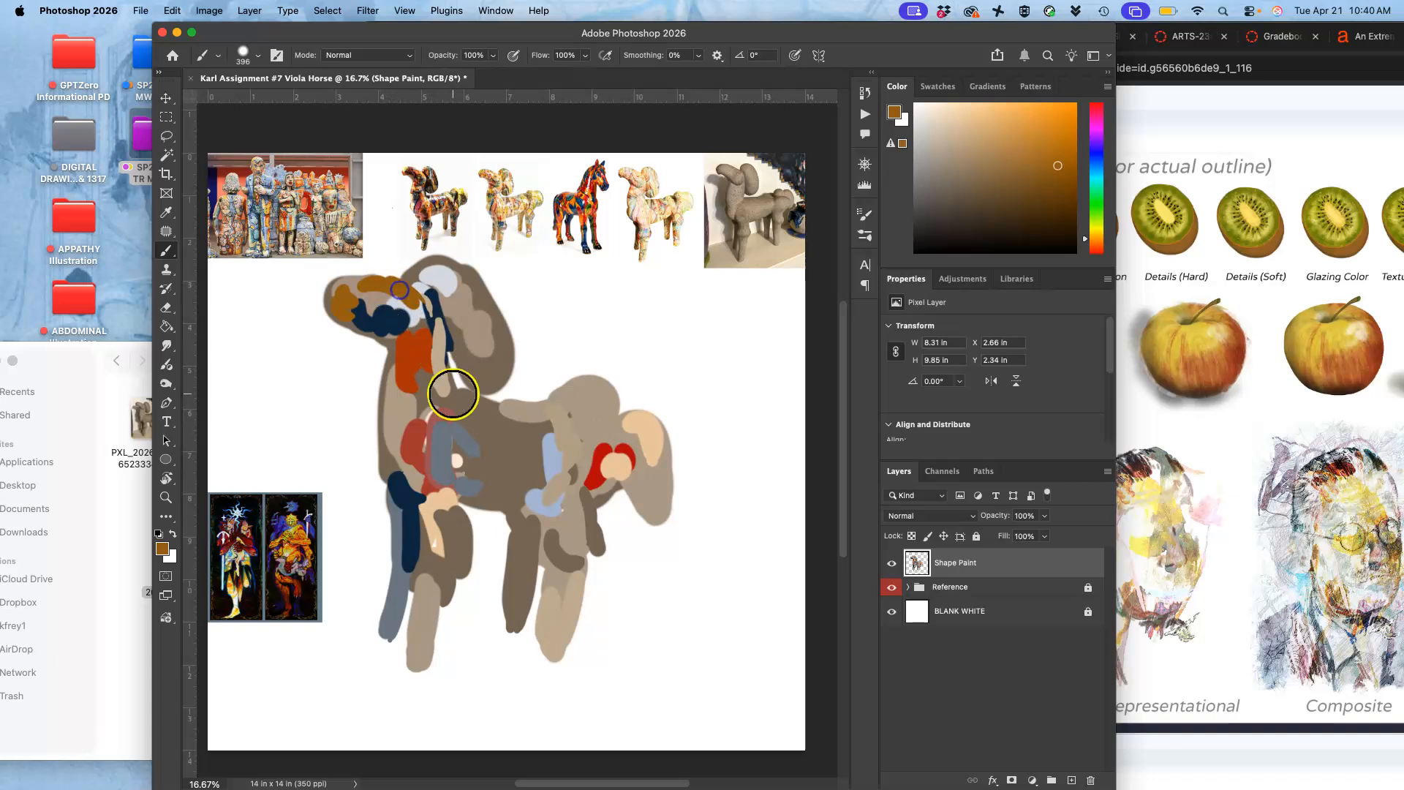
{"action": "mouse_move", "coordinate": [454, 402]}
{"action": "left_mouse_down"}
{"action": "mouse_move", "coordinate": [425, 485]}
{"action": "mouse_move", "coordinate": [448, 395]}
{"action": "mouse_move", "coordinate": [473, 440]}
{"action": "mouse_move", "coordinate": [493, 438]}
{"action": "mouse_move", "coordinate": [473, 436]}
{"action": "mouse_move", "coordinate": [465, 456]}
{"action": "mouse_move", "coordinate": [440, 418]}
{"action": "mouse_move", "coordinate": [427, 475]}
{"action": "left_mouse_up"}
{"action": "left_click", "coordinate": [462, 464], "text": "alt"}
{"action": "mouse_move", "coordinate": [449, 482]}
{"action": "left_mouse_down"}
{"action": "mouse_move", "coordinate": [475, 451]}
{"action": "mouse_move", "coordinate": [555, 518]}
{"action": "mouse_move", "coordinate": [527, 503]}
{"action": "mouse_move", "coordinate": [563, 454]}
{"action": "mouse_move", "coordinate": [560, 431]}
{"action": "mouse_move", "coordinate": [554, 479]}
{"action": "mouse_move", "coordinate": [497, 503]}
{"action": "left_mouse_up"}
{"action": "left_click", "coordinate": [472, 326], "text": "alt"}
{"action": "left_click_drag", "start_coordinate": [468, 289], "coordinate": [477, 363]}
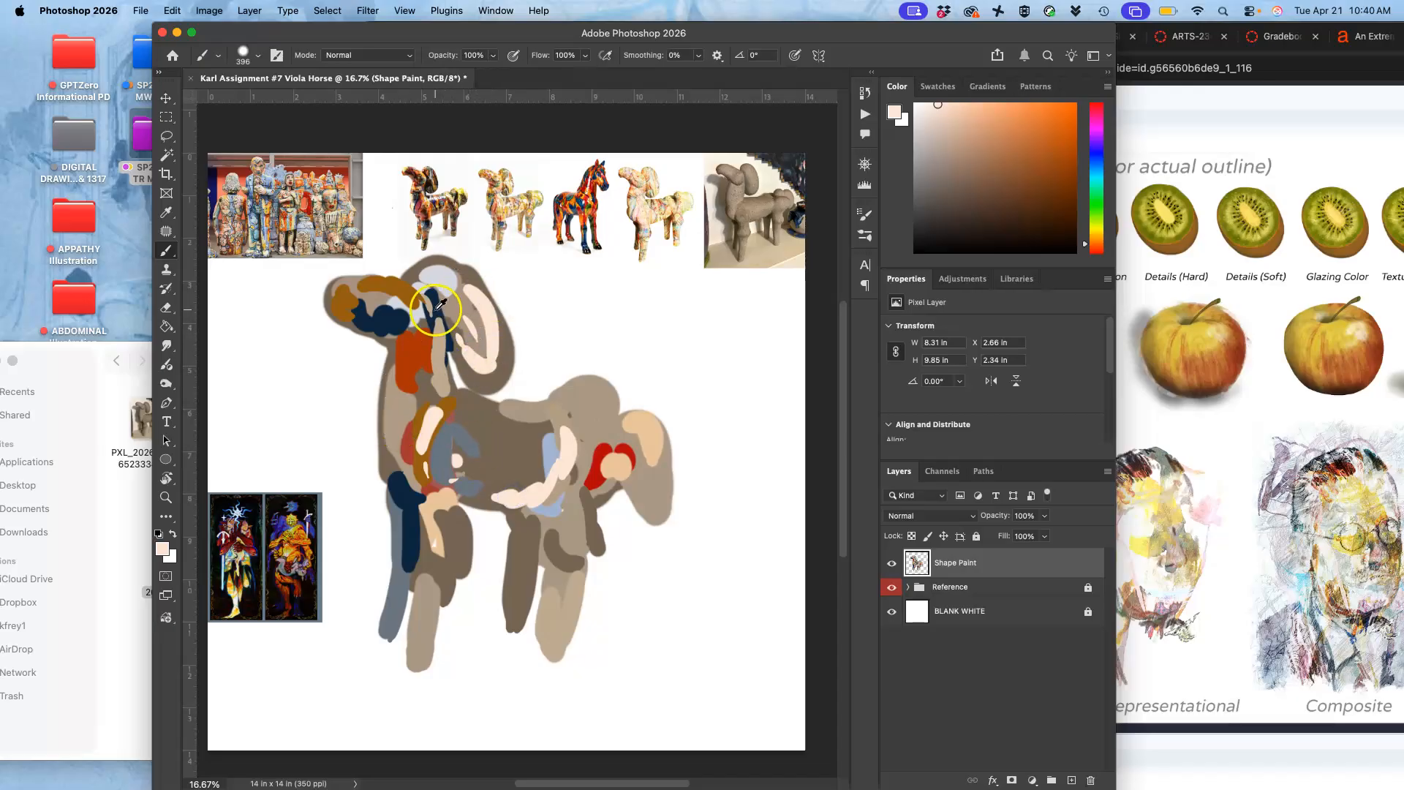
- Add dark brown strokes to the horse's mane, chest, front leg and hind leg, sampling from the second reference horse
{"action": "left_click", "coordinate": [497, 196], "text": "alt"}
{"action": "left_click_drag", "start_coordinate": [437, 300], "coordinate": [459, 365]}
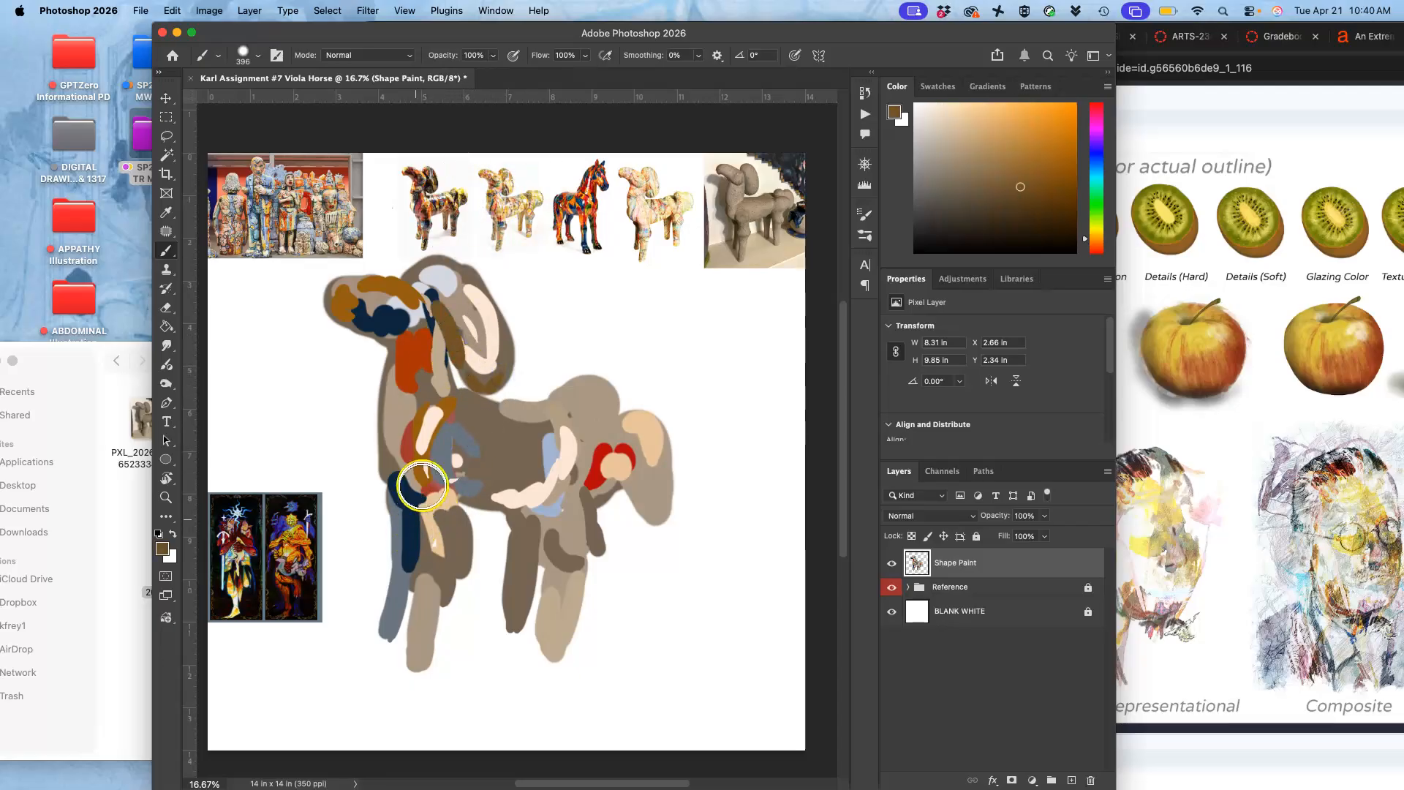
{"action": "mouse_move", "coordinate": [418, 436]}
{"action": "left_mouse_down"}
{"action": "mouse_move", "coordinate": [429, 512]}
{"action": "mouse_move", "coordinate": [408, 500]}
{"action": "mouse_move", "coordinate": [413, 592]}
{"action": "left_mouse_up"}
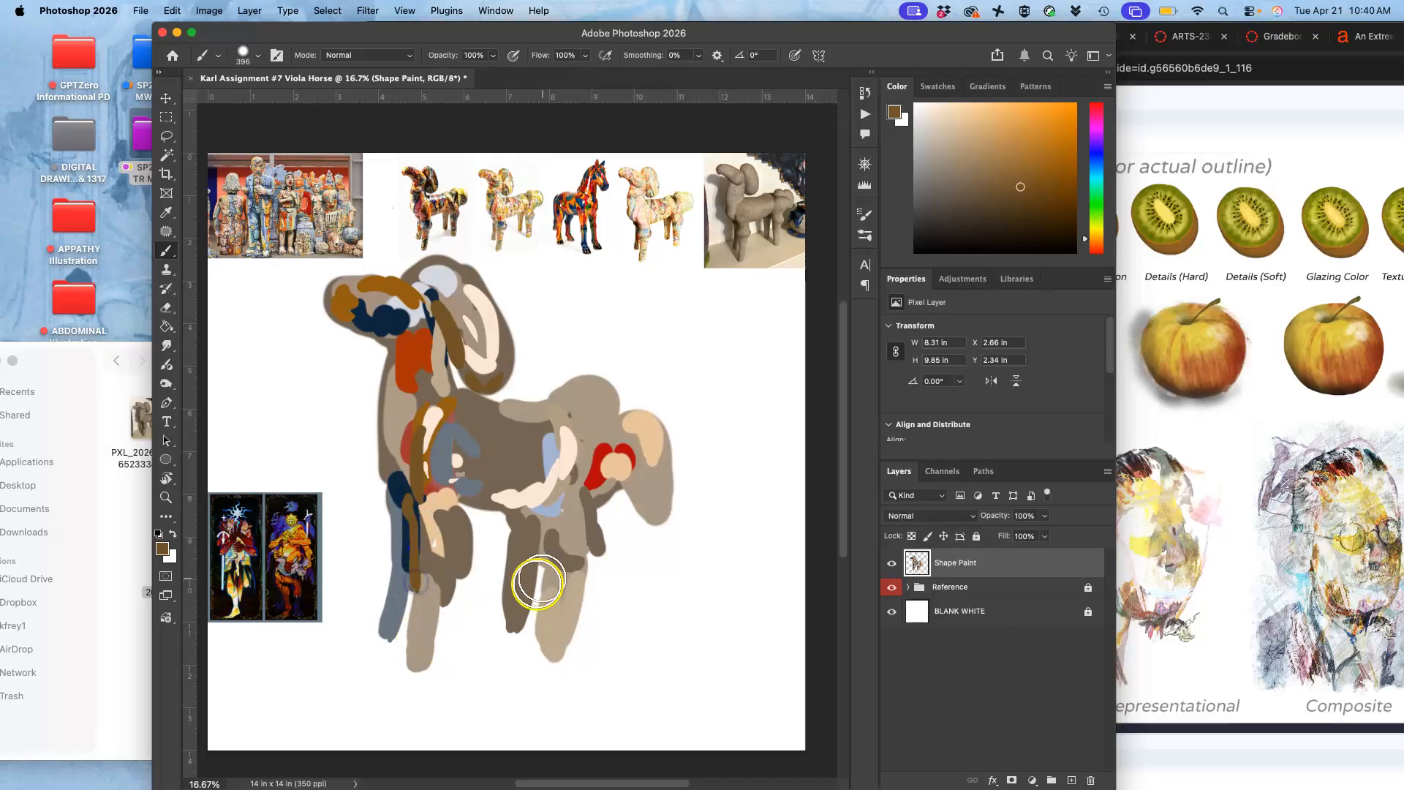
{"action": "left_click_drag", "start_coordinate": [533, 545], "coordinate": [523, 574]}
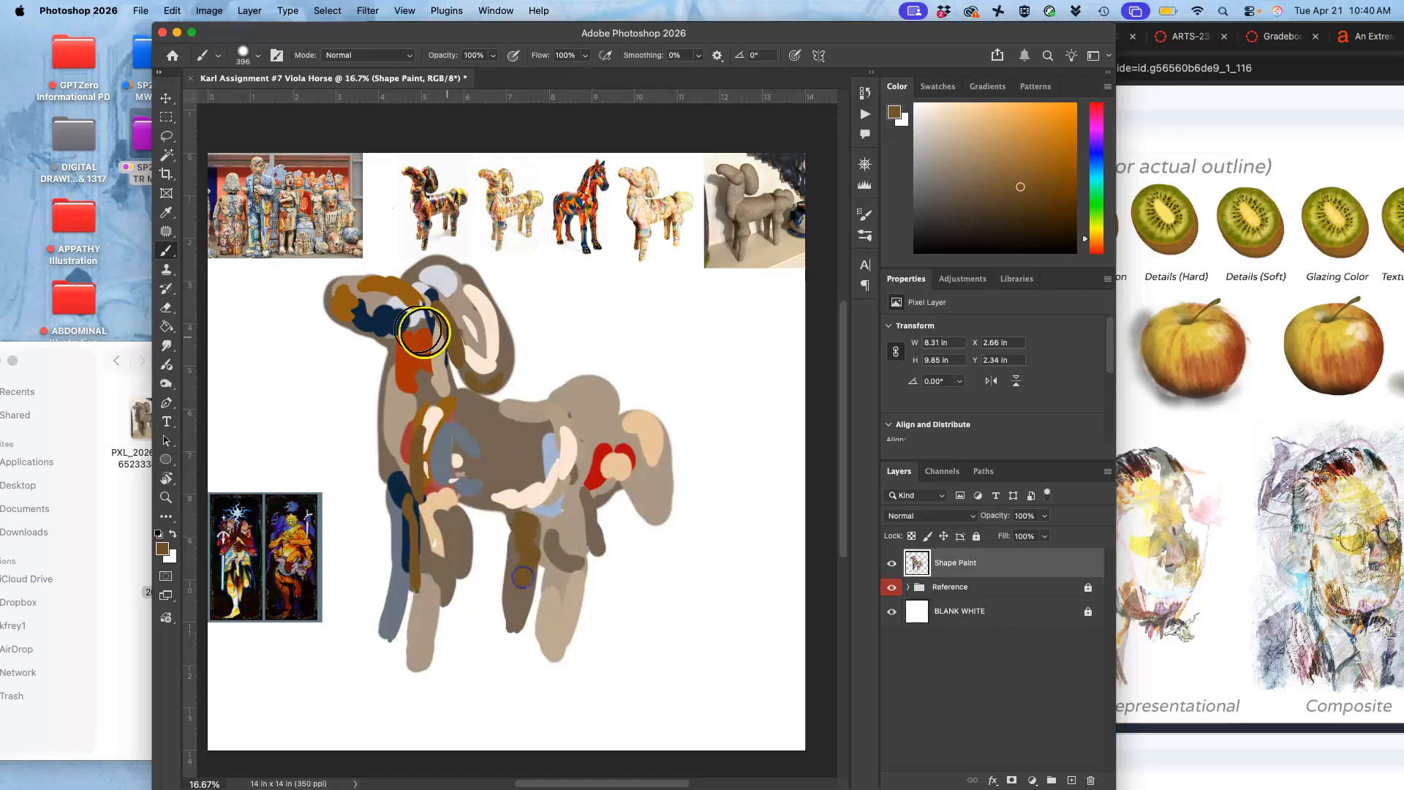
- Paint medium blue strokes on the horse's hind legs, back and hindquarters, using a color sampled from the statue group photo
{"action": "left_click", "coordinate": [258, 204], "text": "alt"}
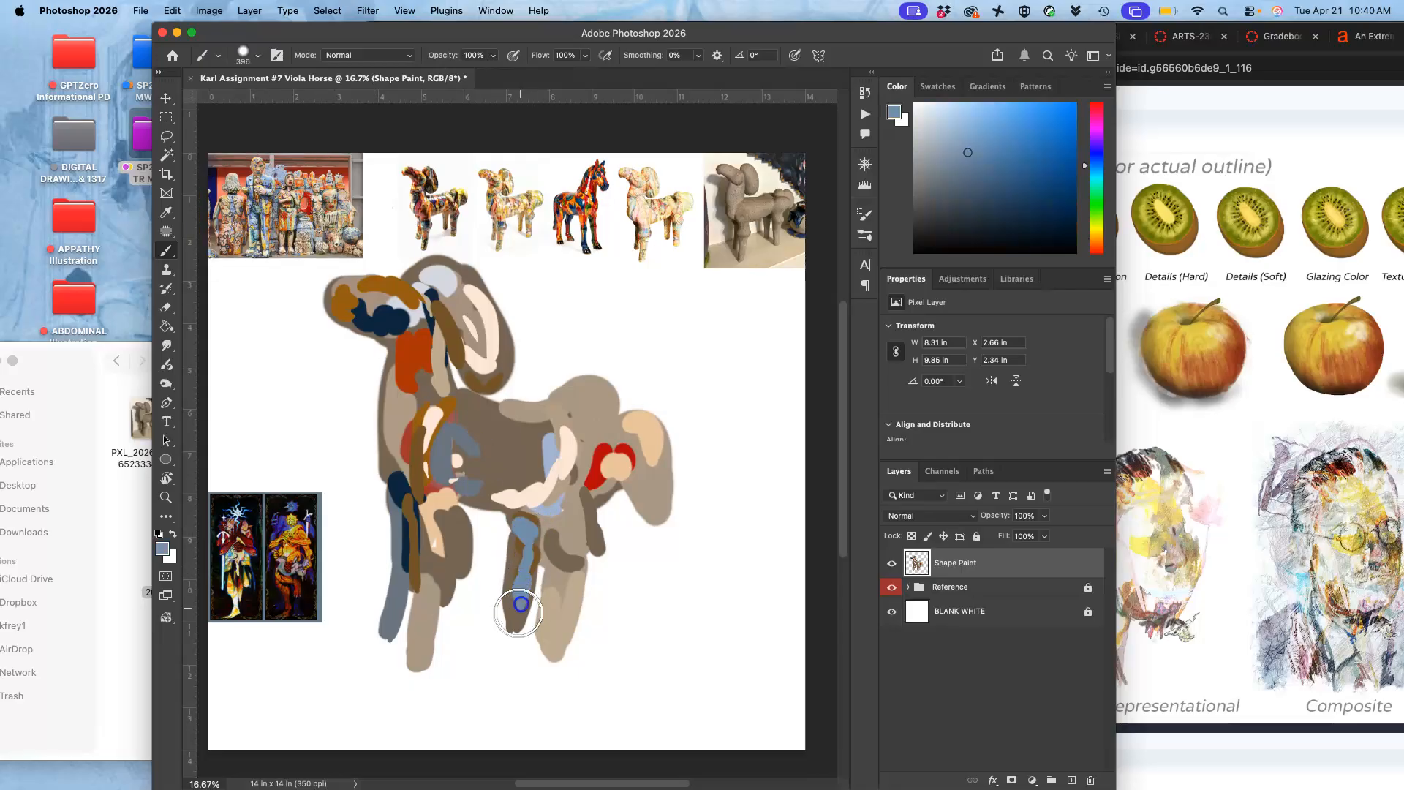
{"action": "mouse_move", "coordinate": [531, 415]}
{"action": "left_mouse_down"}
{"action": "mouse_move", "coordinate": [454, 402]}
{"action": "mouse_move", "coordinate": [517, 411]}
{"action": "left_mouse_up"}
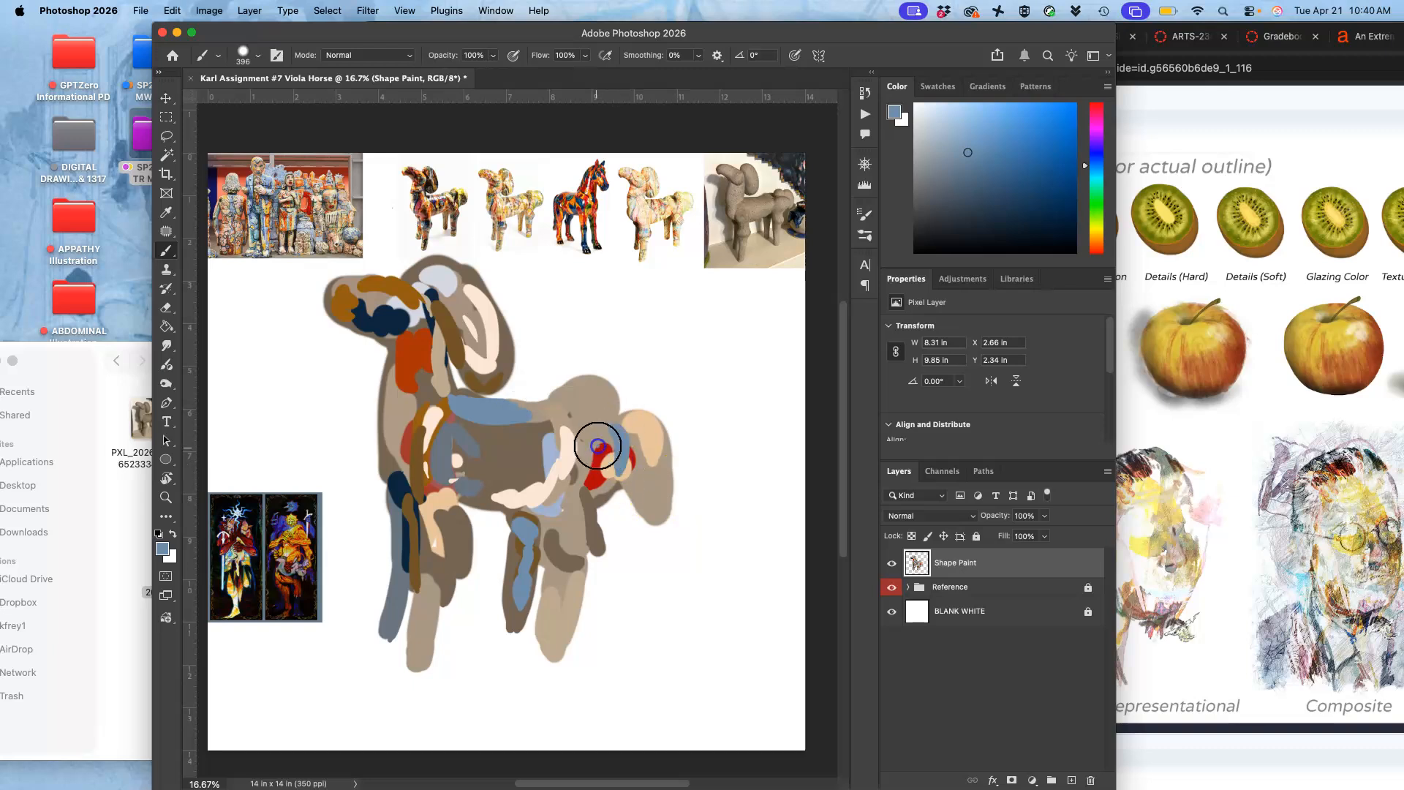
{"action": "left_click_drag", "start_coordinate": [588, 465], "coordinate": [574, 574]}
- Dab pale aqua and tan patches on the horse's belly, sampling from the dark figure panels and the second reference horse
{"action": "left_click", "coordinate": [293, 545], "text": "alt"}
{"action": "mouse_move", "coordinate": [521, 441]}
{"action": "left_mouse_down"}
{"action": "mouse_move", "coordinate": [487, 456]}
{"action": "mouse_move", "coordinate": [495, 482]}
{"action": "mouse_move", "coordinate": [539, 467]}
{"action": "mouse_move", "coordinate": [530, 439]}
{"action": "left_mouse_up"}
{"action": "left_click", "coordinate": [486, 456]}
{"action": "left_click", "coordinate": [515, 204], "text": "alt"}
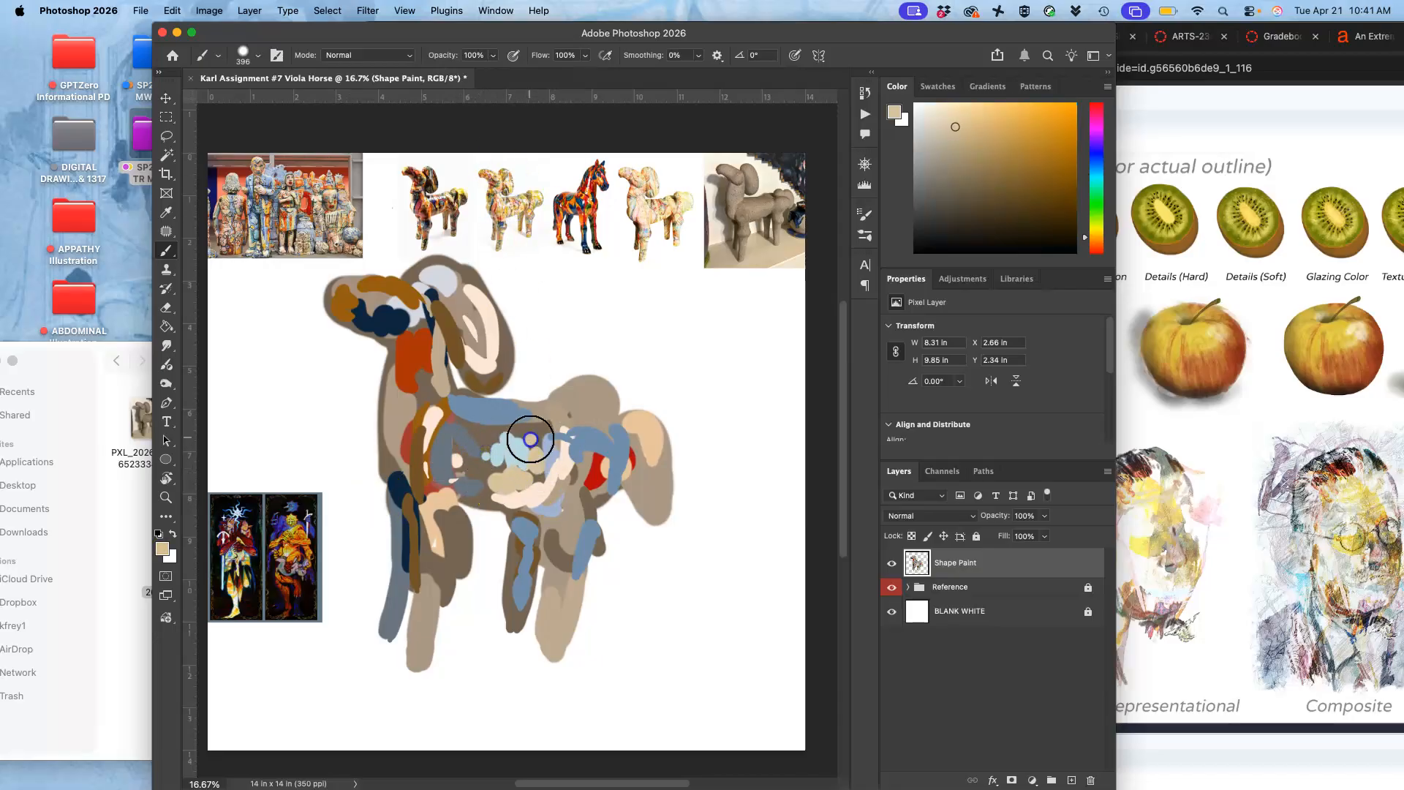
- Paint a near-black stroke down the horse's foremost leg, using a dark color sampled from the reference horses
{"action": "left_click", "coordinate": [650, 219], "text": "alt"}
{"action": "left_click_drag", "start_coordinate": [650, 220], "coordinate": [644, 233]}
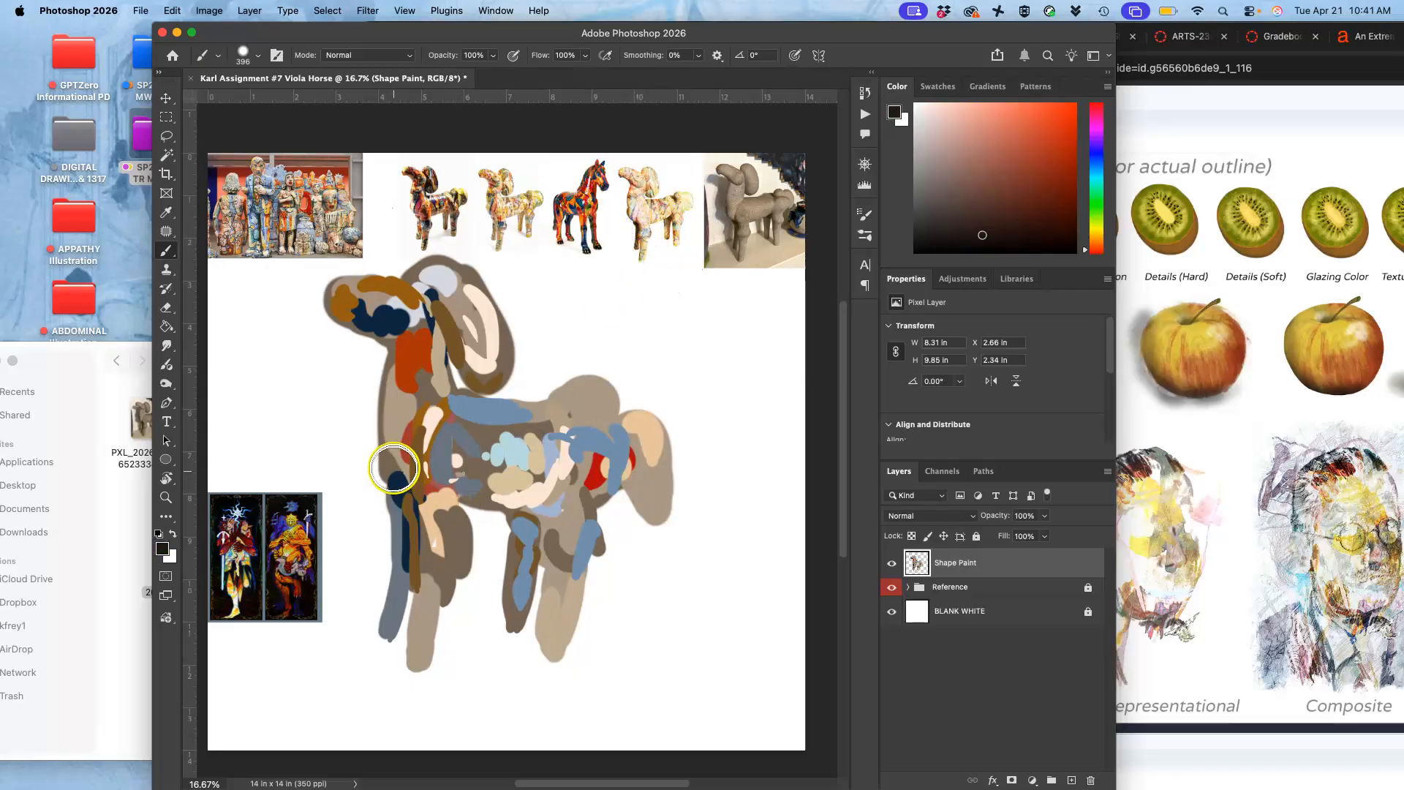
{"action": "left_click_drag", "start_coordinate": [409, 503], "coordinate": [401, 605]}
- Paint gold and navy patches on the horse's rump and a navy stroke down its hind leg, using sampled colors
{"action": "left_click_drag", "start_coordinate": [574, 221], "coordinate": [503, 205]}
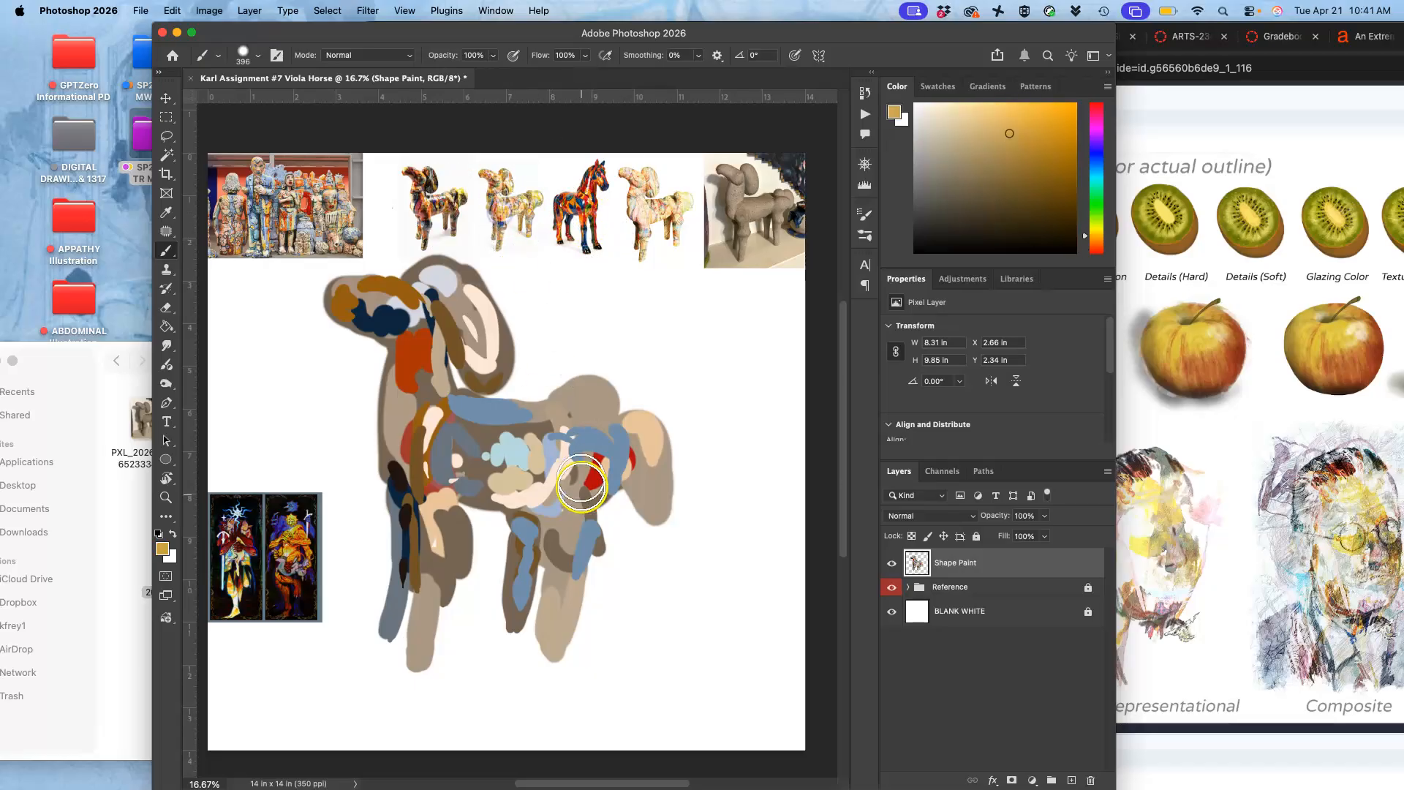
{"action": "mouse_move", "coordinate": [588, 422]}
{"action": "left_mouse_down"}
{"action": "mouse_move", "coordinate": [563, 395]}
{"action": "mouse_move", "coordinate": [566, 433]}
{"action": "mouse_move", "coordinate": [587, 398]}
{"action": "mouse_move", "coordinate": [406, 297]}
{"action": "mouse_move", "coordinate": [405, 315]}
{"action": "mouse_move", "coordinate": [608, 442]}
{"action": "mouse_move", "coordinate": [557, 410]}
{"action": "mouse_move", "coordinate": [569, 425]}
{"action": "mouse_move", "coordinate": [561, 403]}
{"action": "mouse_move", "coordinate": [590, 424]}
{"action": "left_mouse_up"}
{"action": "left_click", "coordinate": [403, 315], "text": "alt"}
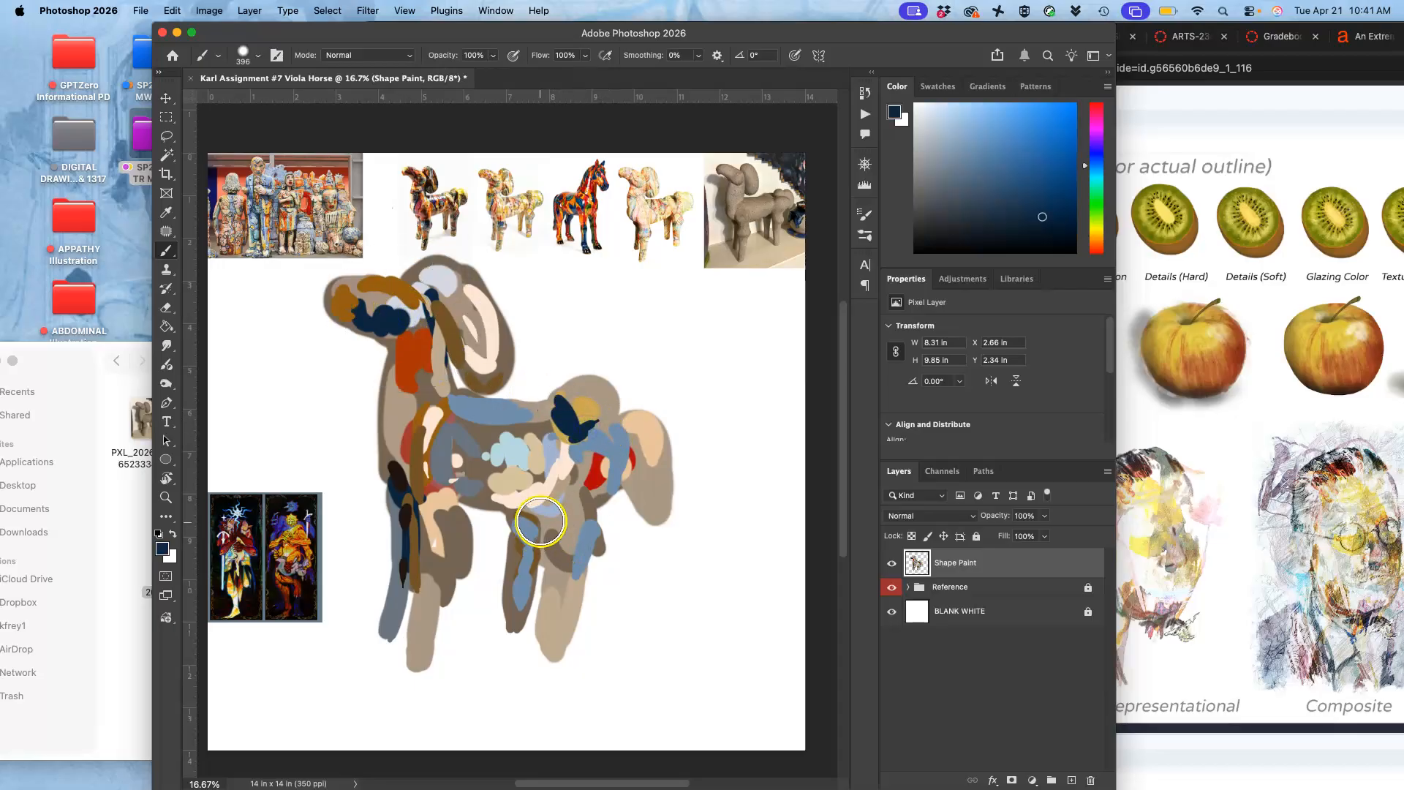
{"action": "left_click_drag", "start_coordinate": [526, 559], "coordinate": [525, 595]}
- Paint deep purple strokes on the horse's front leg, hind leg and flank, using colors sampled from the second reference horse
{"action": "left_click", "coordinate": [439, 470], "text": "alt"}
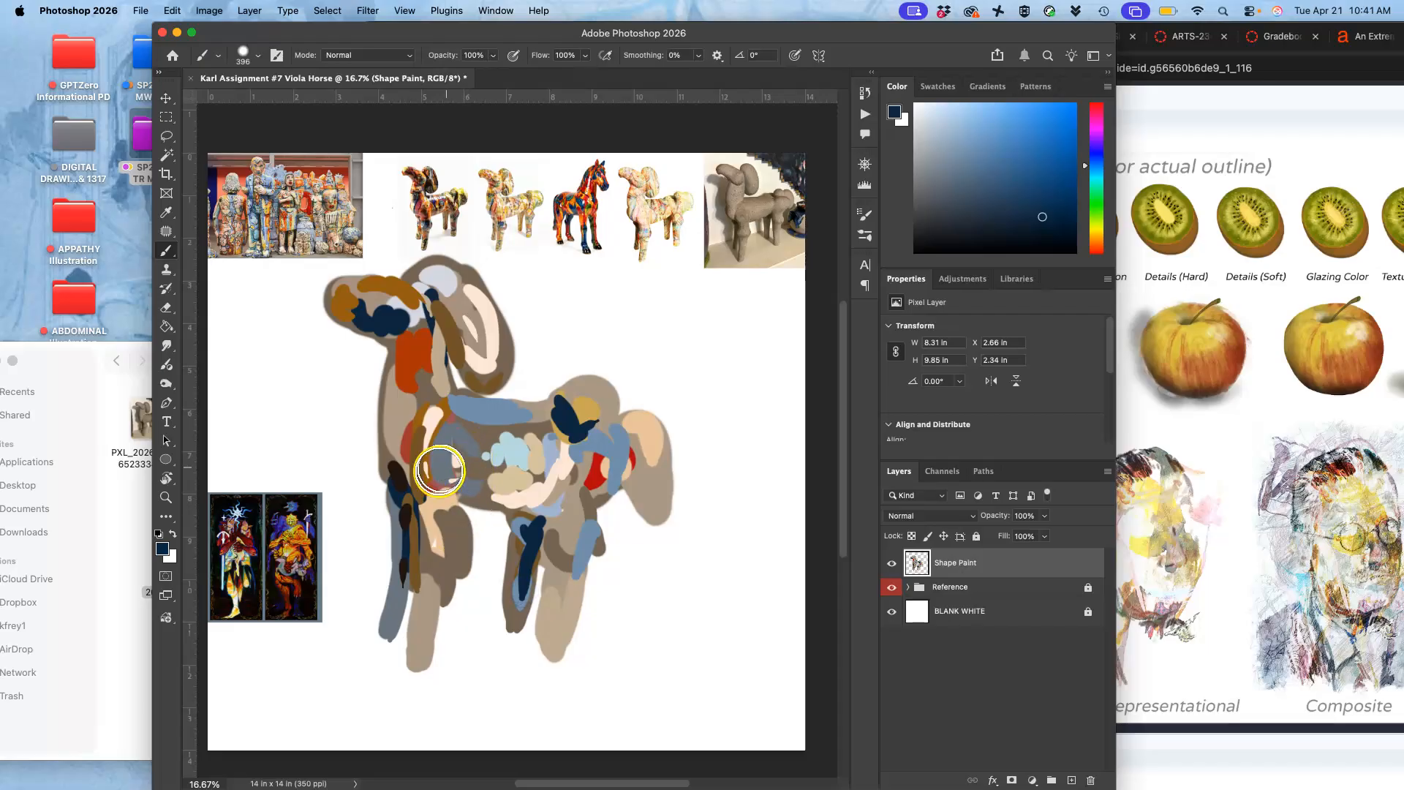
{"action": "left_click", "coordinate": [496, 225], "text": "alt"}
{"action": "left_click", "coordinate": [503, 228], "text": "alt"}
{"action": "mouse_move", "coordinate": [444, 520]}
{"action": "left_mouse_down"}
{"action": "mouse_move", "coordinate": [461, 552]}
{"action": "mouse_move", "coordinate": [439, 567]}
{"action": "left_mouse_up"}
{"action": "left_click", "coordinate": [504, 222], "text": "alt"}
{"action": "left_click_drag", "start_coordinate": [532, 517], "coordinate": [532, 567]}
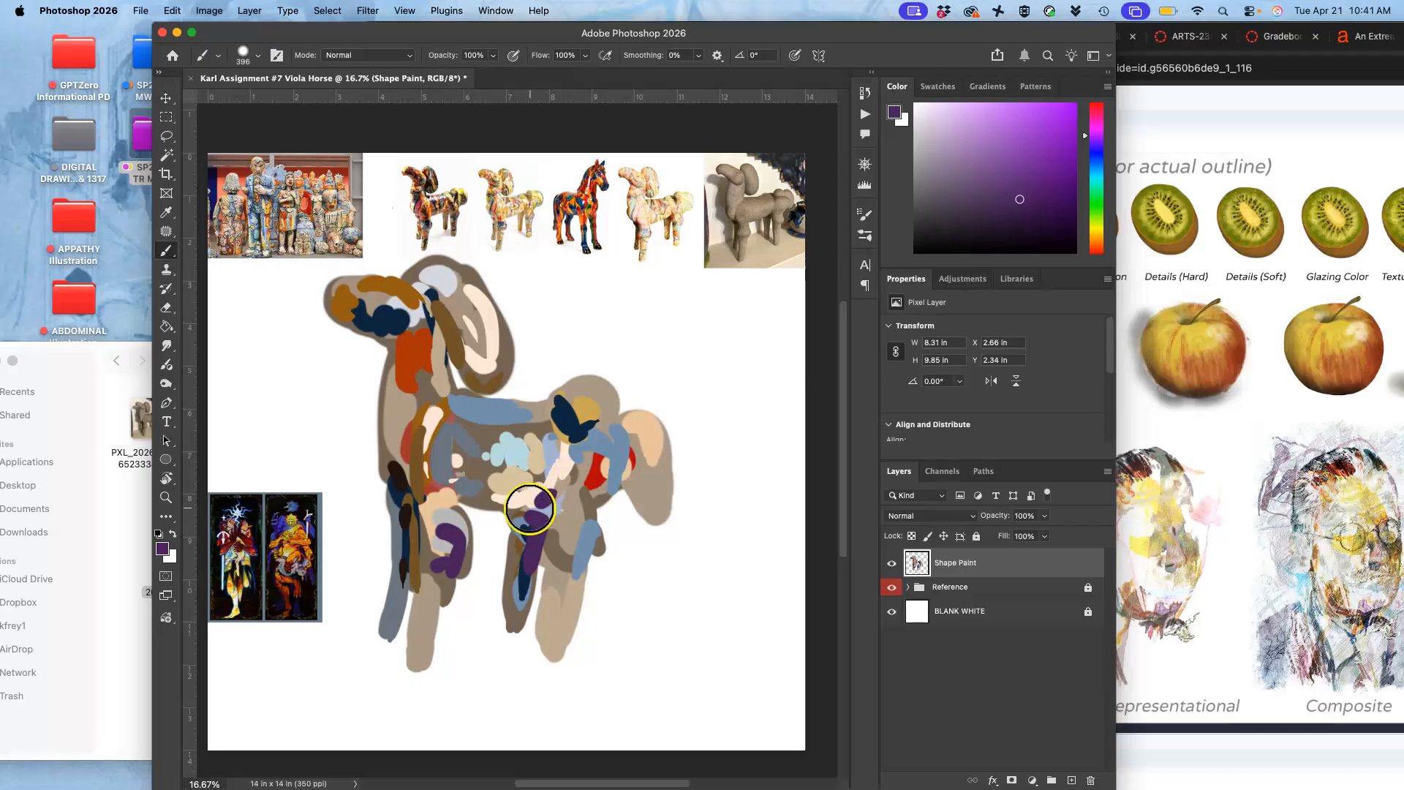
{"action": "left_click_drag", "start_coordinate": [564, 471], "coordinate": [536, 509]}
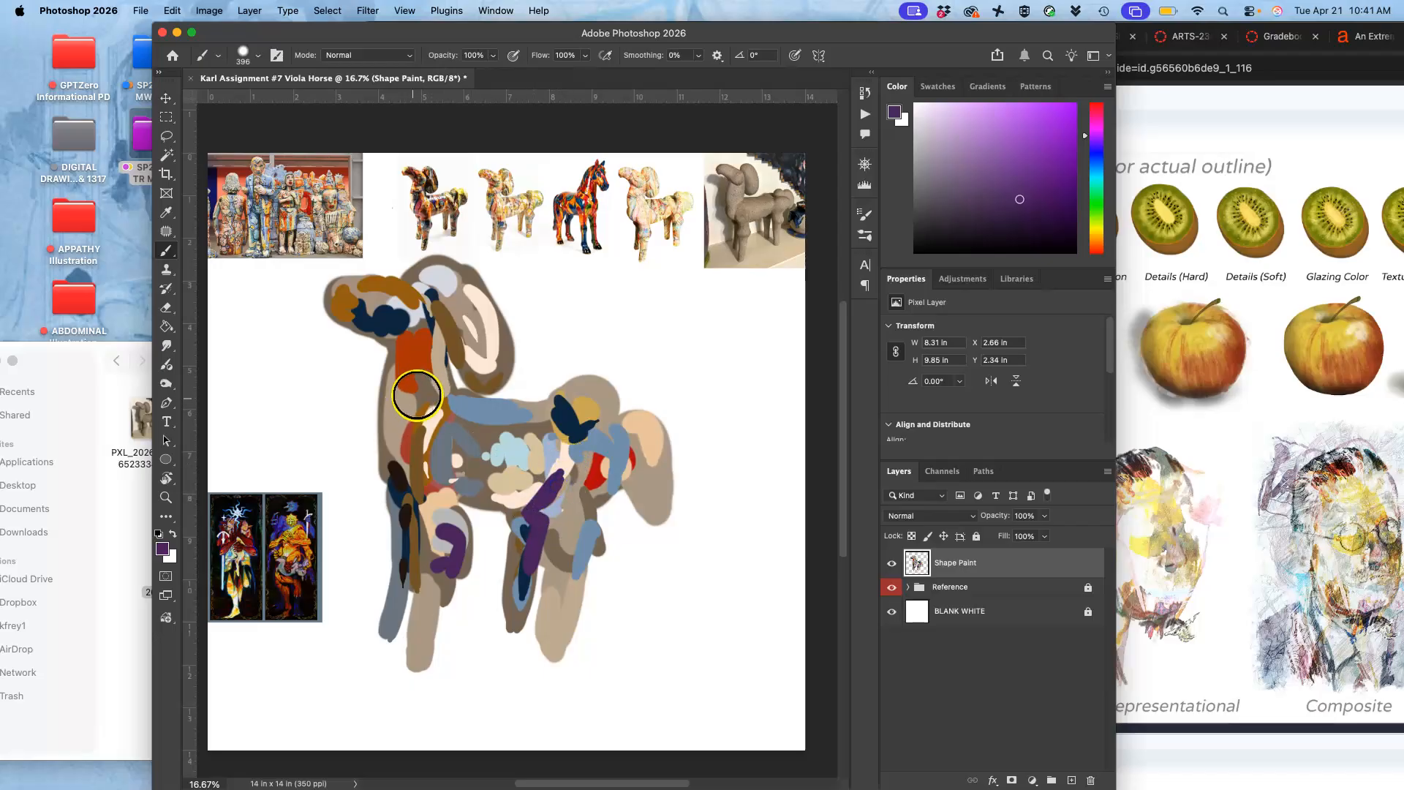
- Paint bright red strokes across the horse's chest, using a color sampled from the statue group photo
{"action": "left_click", "coordinate": [448, 324], "text": "alt"}
{"action": "mouse_move", "coordinate": [451, 421]}
{"action": "left_mouse_down"}
{"action": "mouse_move", "coordinate": [402, 367]}
{"action": "mouse_move", "coordinate": [455, 413]}
{"action": "mouse_move", "coordinate": [429, 421]}
{"action": "mouse_move", "coordinate": [413, 488]}
{"action": "left_mouse_up"}
{"action": "left_click", "coordinate": [313, 192], "text": "alt"}
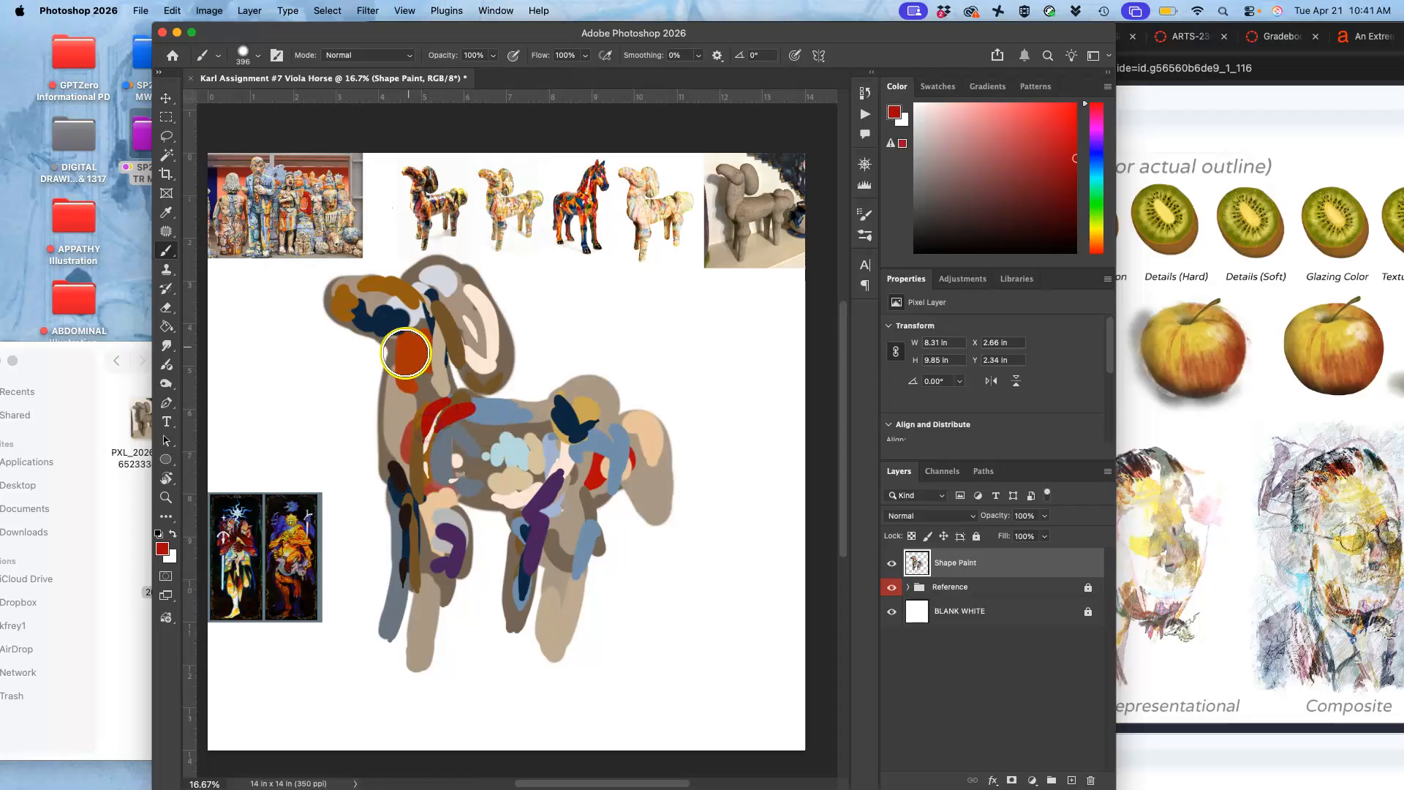
- Sample a taupe color from the horse, and examine the edges of the painted body shapes at 400% before fitting the whole canvas in view
{"action": "left_click", "coordinate": [472, 307], "text": "alt"}
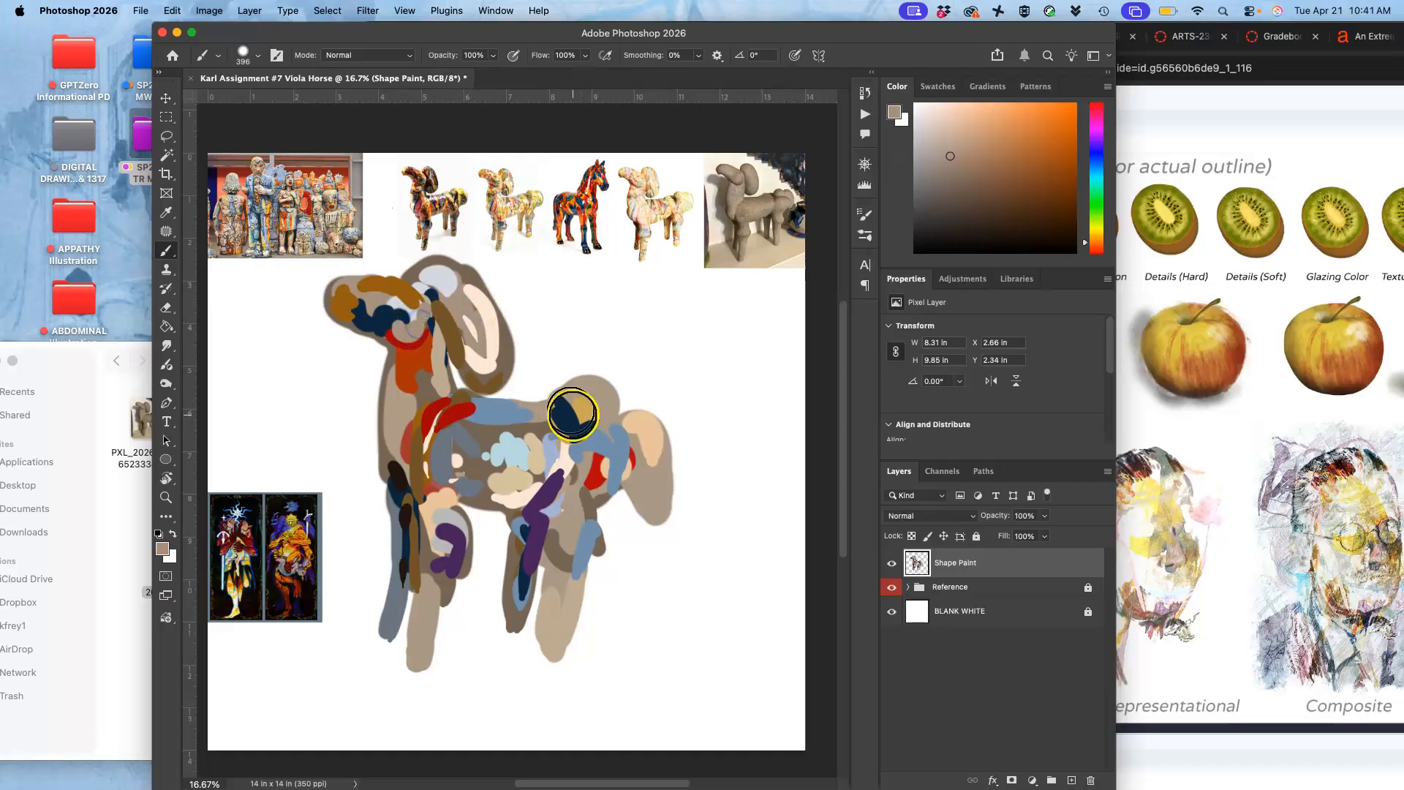
{"action": "scroll", "coordinate": [617, 438], "scroll_direction": "up", "scroll_amount": 10}
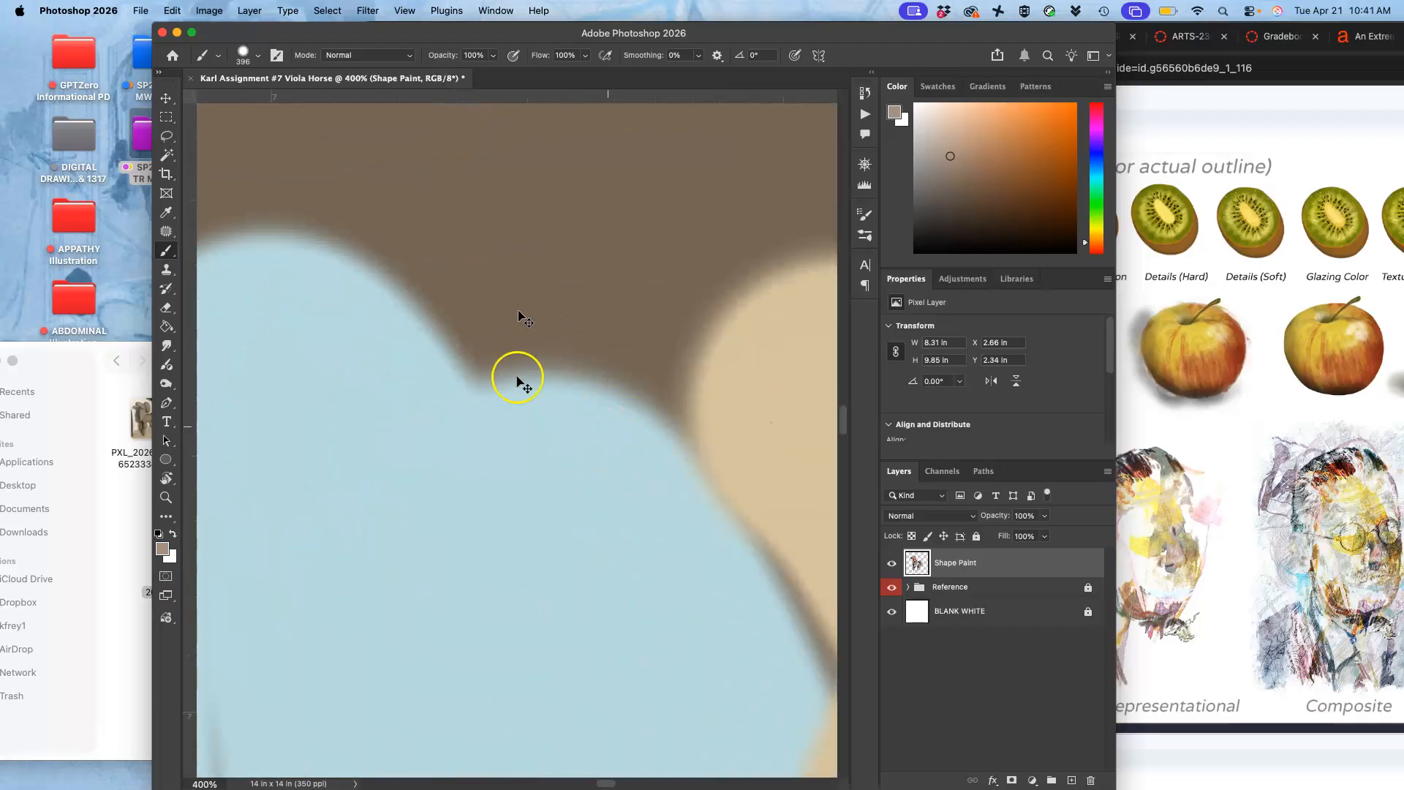
{"action": "key", "text": "space"}
{"action": "left_click_drag", "start_coordinate": [563, 380], "coordinate": [648, 188]}
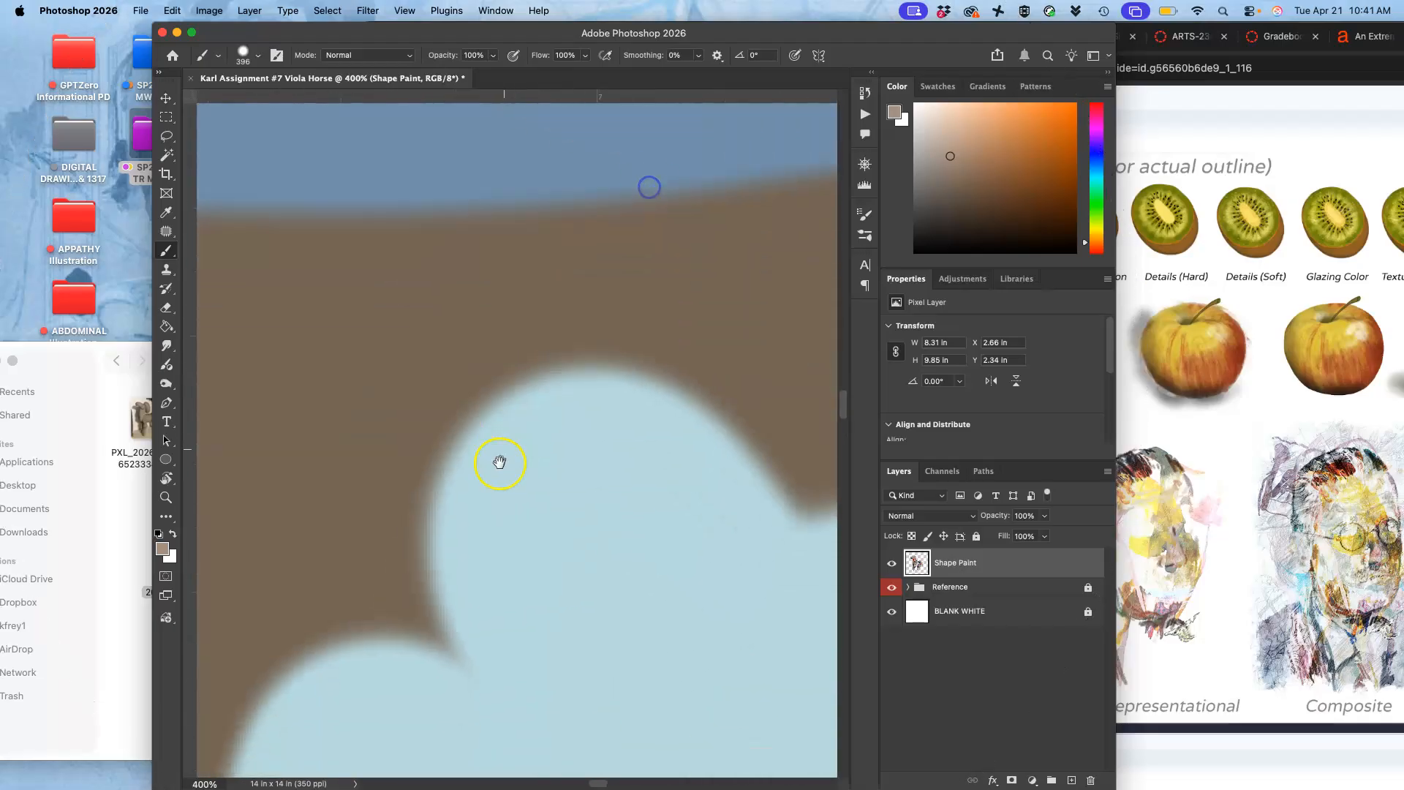
{"action": "left_click_drag", "start_coordinate": [498, 465], "coordinate": [630, 220]}
{"action": "left_click_drag", "start_coordinate": [501, 437], "coordinate": [648, 291]}
{"action": "left_click_drag", "start_coordinate": [566, 366], "coordinate": [701, 228]}
{"action": "left_click_drag", "start_coordinate": [523, 377], "coordinate": [598, 470]}
{"action": "left_click_drag", "start_coordinate": [504, 351], "coordinate": [529, 473]}
{"action": "left_click_drag", "start_coordinate": [530, 329], "coordinate": [562, 313]}
{"action": "key", "text": "super+0"}
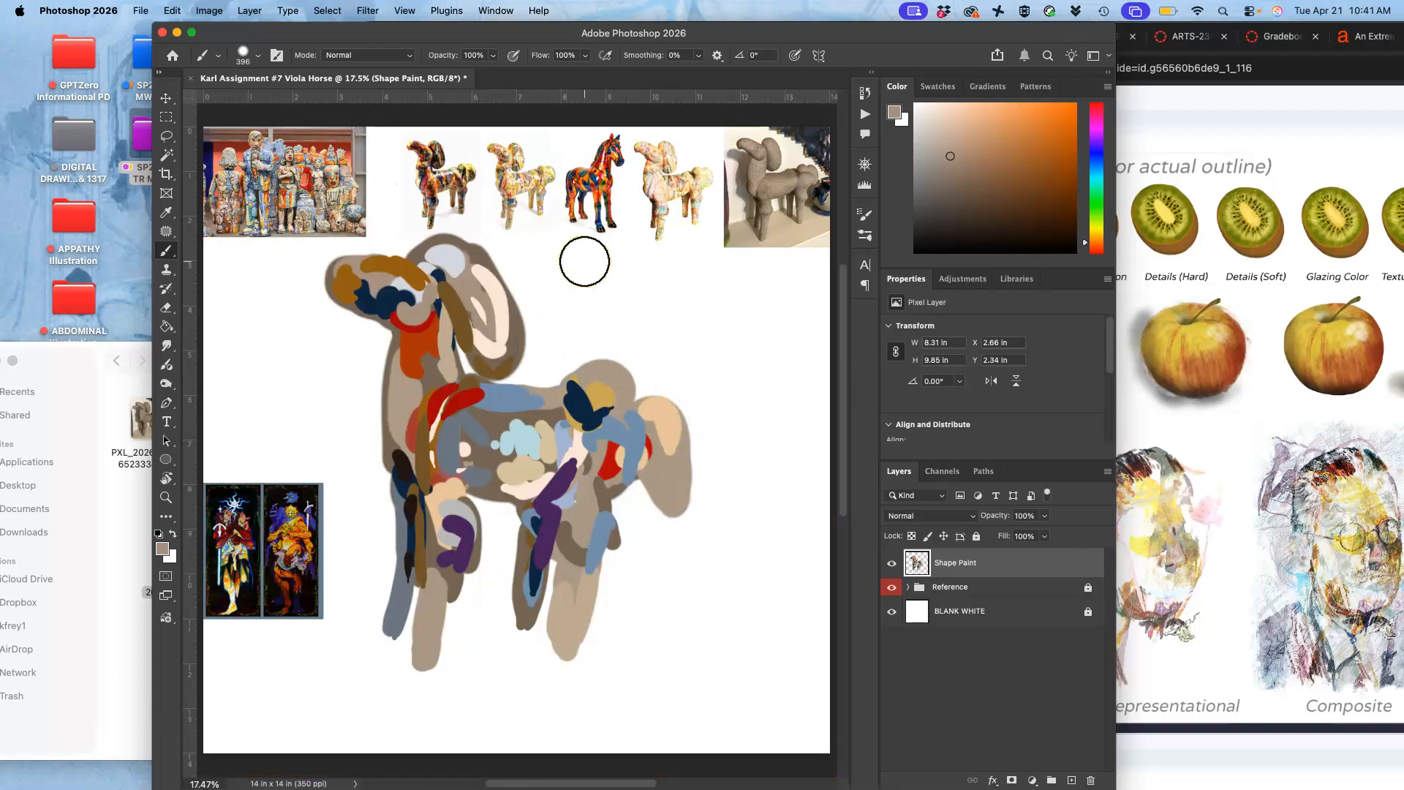
- Switch to Chrome and review the dog, cat and portrait shaped speed painting examples in the course's assignment discussion topic
{"action": "left_click", "coordinate": [1247, 135]}
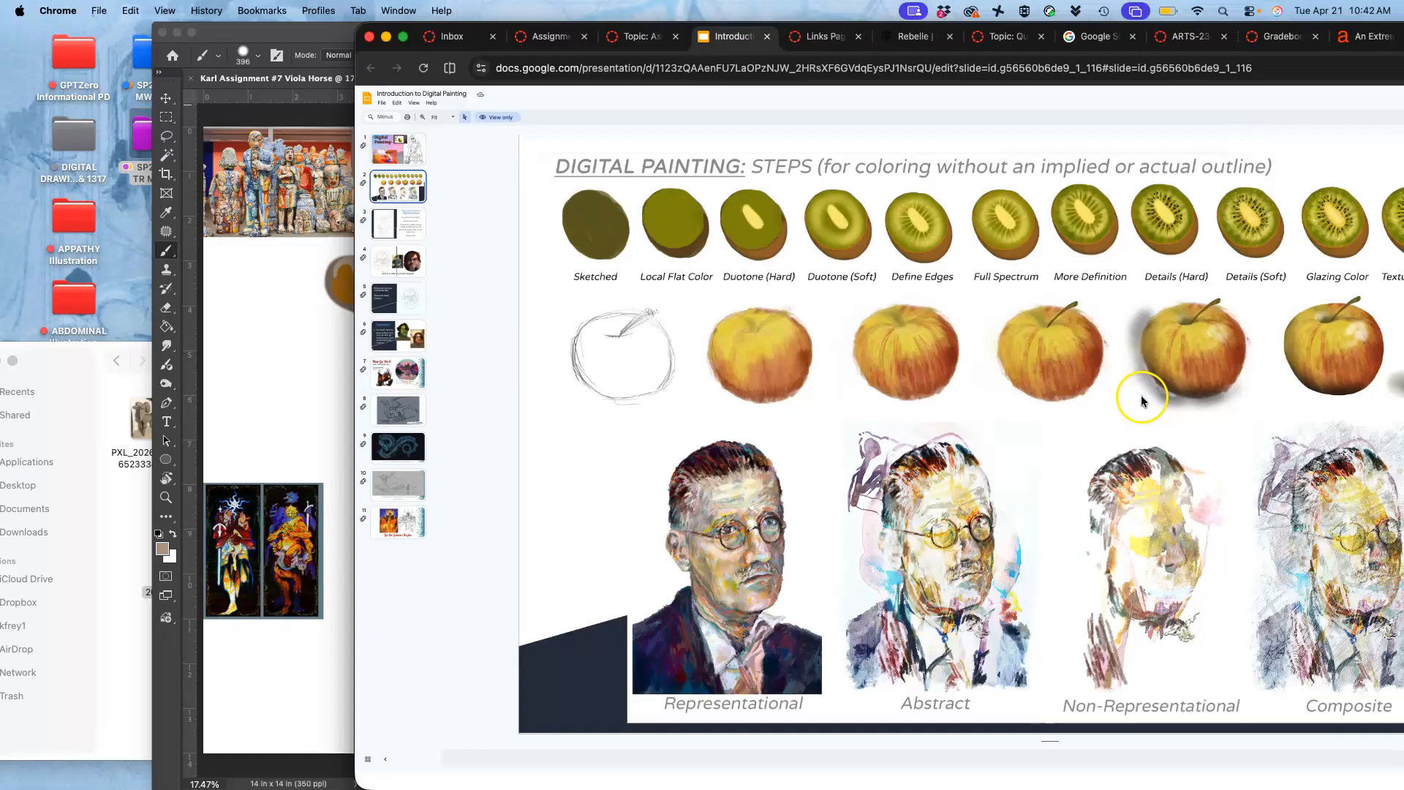
{"action": "left_click", "coordinate": [636, 36]}
{"action": "scroll", "coordinate": [993, 484], "scroll_direction": "down", "scroll_amount": 20}
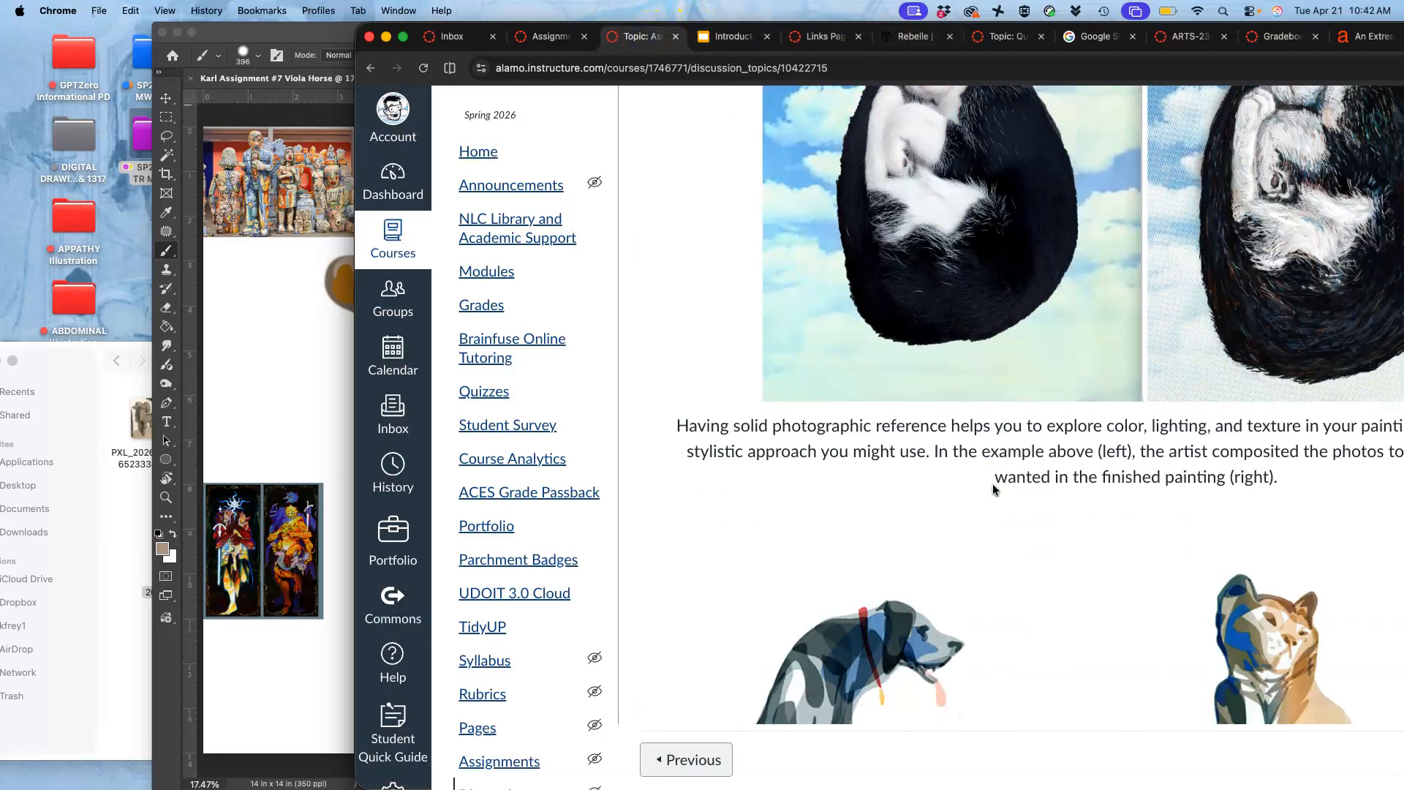
{"action": "scroll", "coordinate": [993, 484], "scroll_direction": "down", "scroll_amount": 10}
{"action": "scroll", "coordinate": [993, 484], "scroll_direction": "up", "scroll_amount": 4}
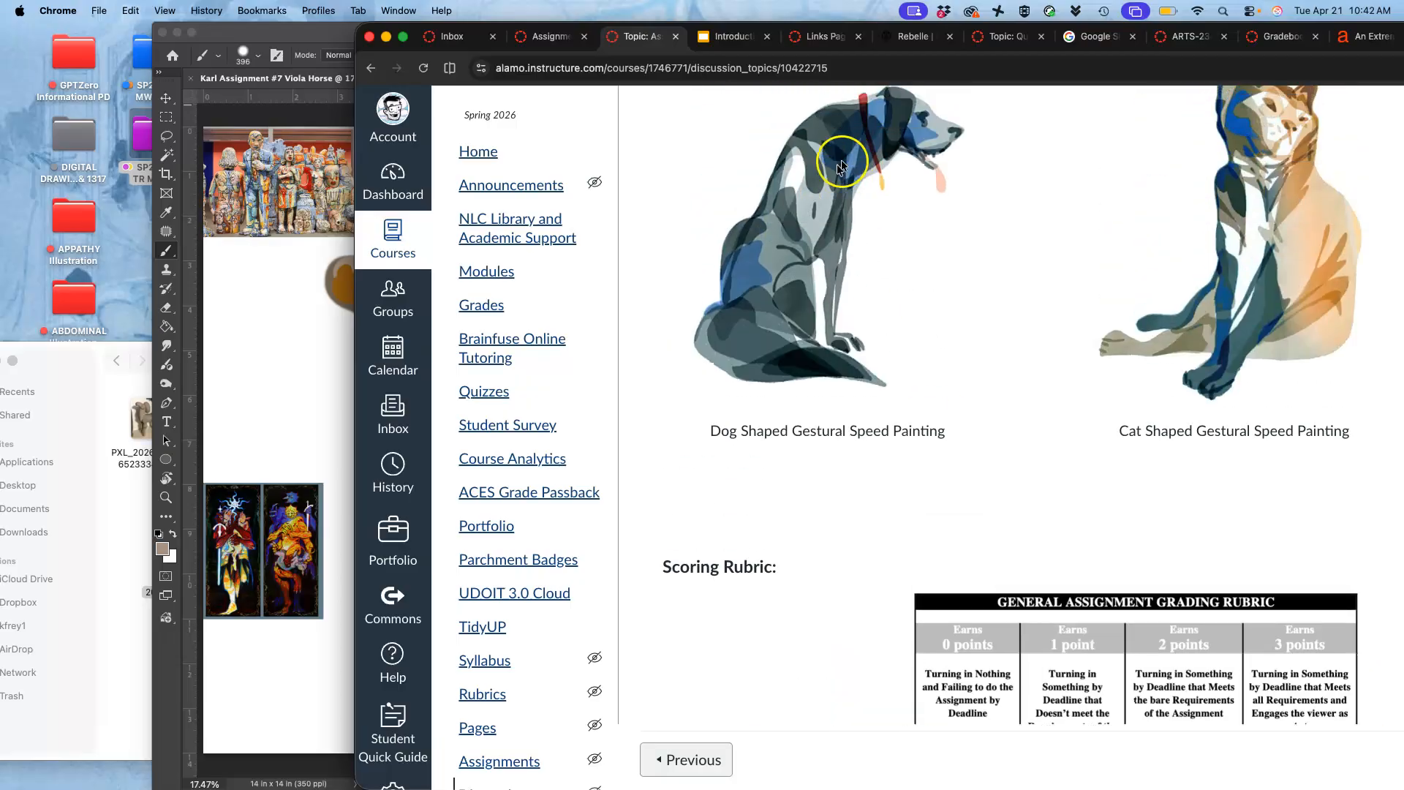
{"action": "scroll", "coordinate": [864, 147], "scroll_direction": "up", "scroll_amount": 1}
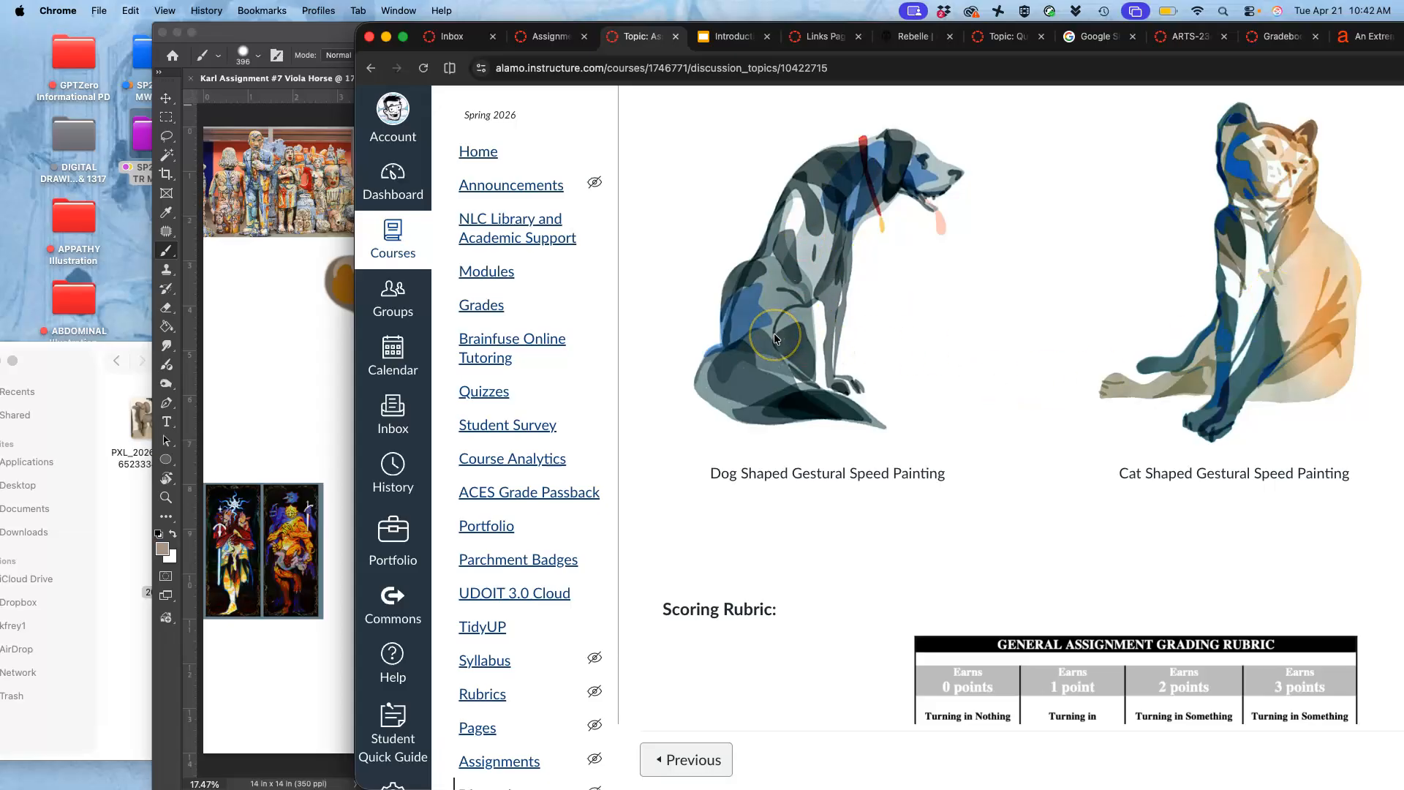
{"action": "scroll", "coordinate": [774, 338], "scroll_direction": "down", "scroll_amount": 10}
{"action": "scroll", "coordinate": [774, 338], "scroll_direction": "up", "scroll_amount": 15}
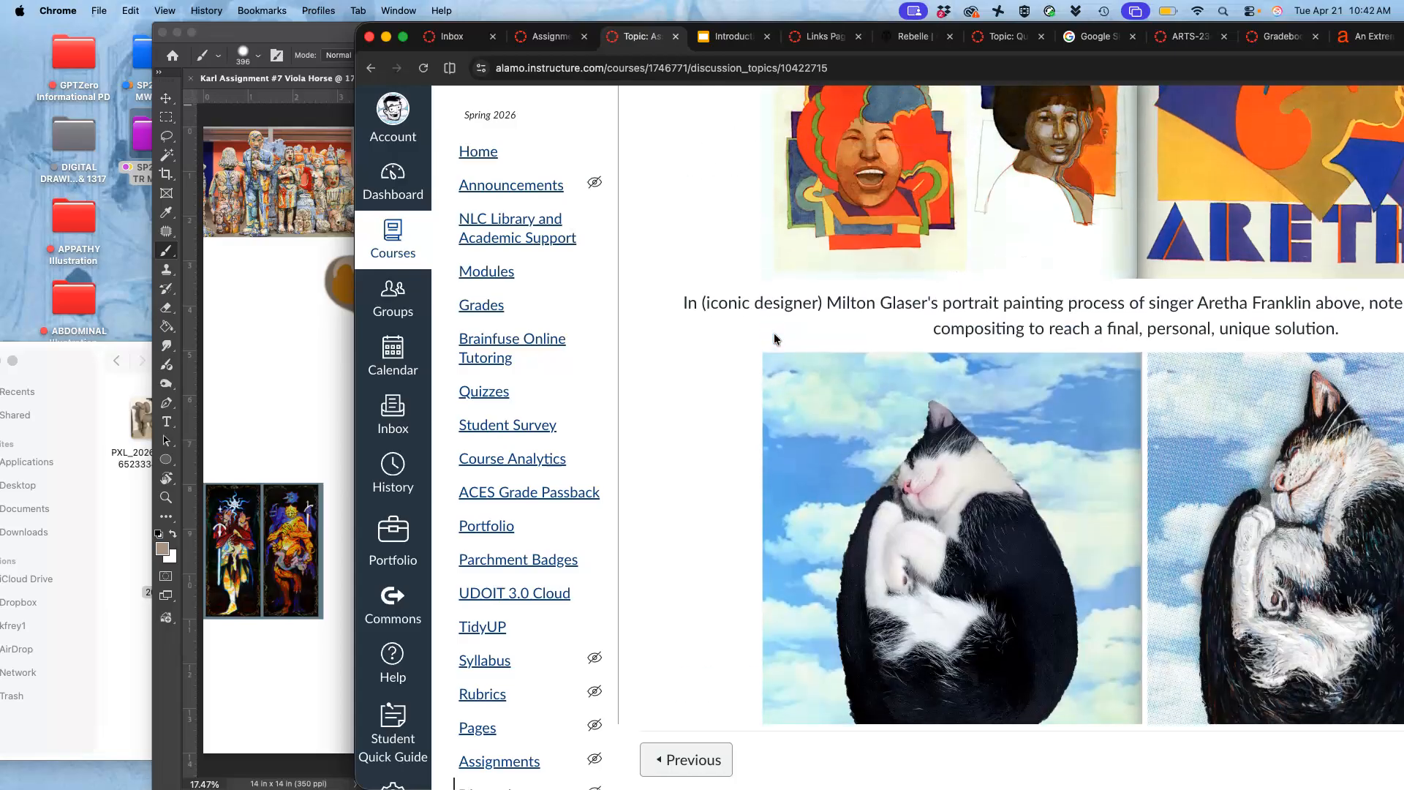
{"action": "scroll", "coordinate": [773, 335], "scroll_direction": "up", "scroll_amount": 5}
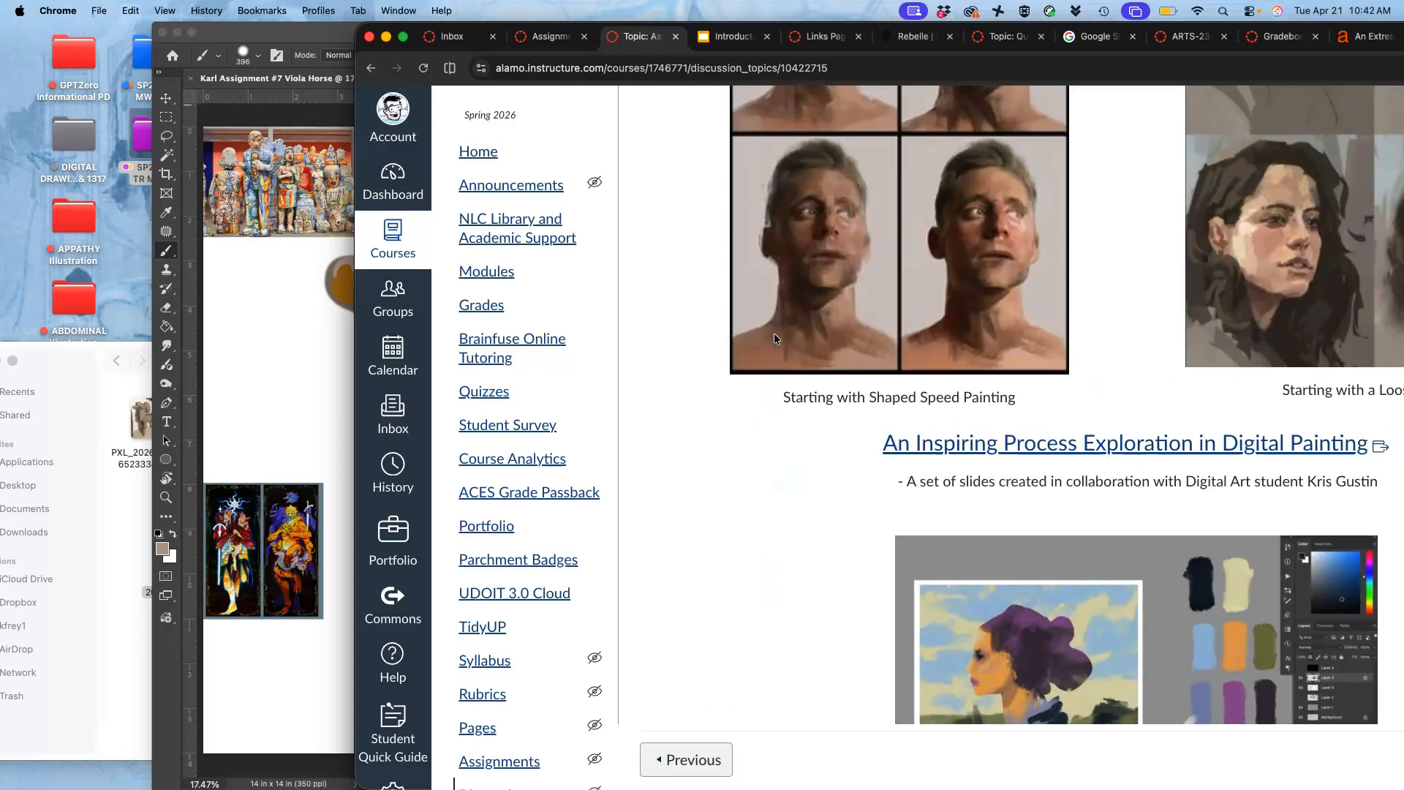